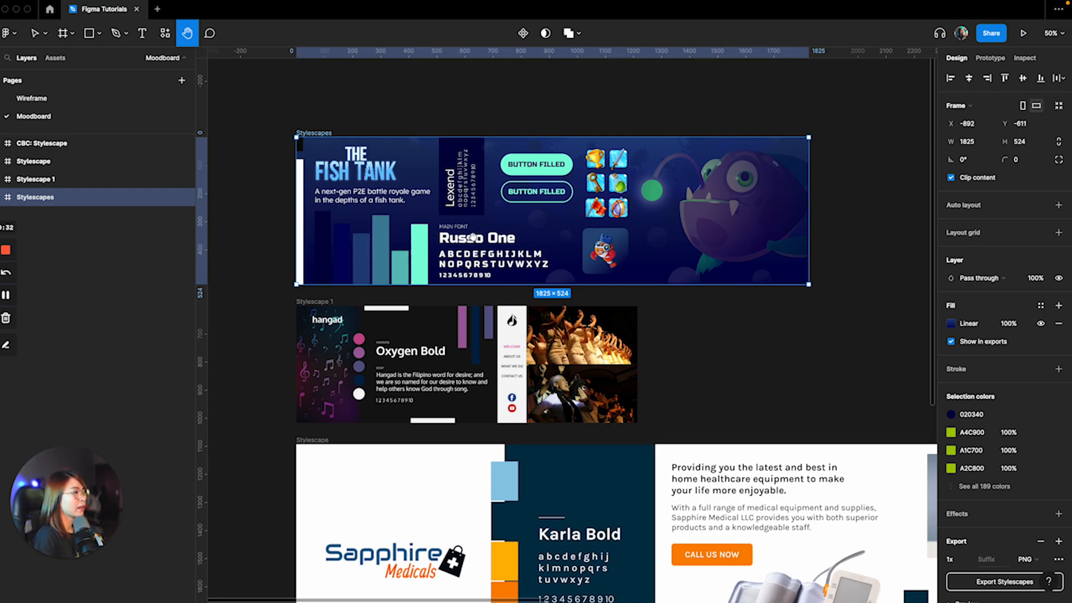
Step: Examine the Fish Tank and hangad stylescapes for their logos, colour palettes, fonts and imagery
scroll(480, 207, up, 1)
scroll(485, 212, down, 1)
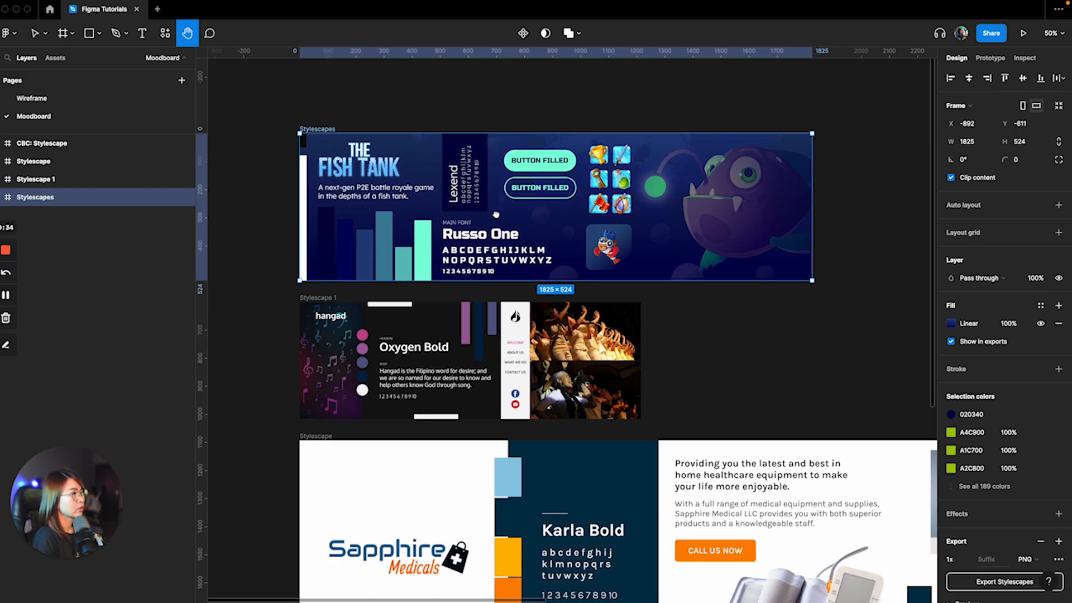
scroll(561, 223, down, 1)
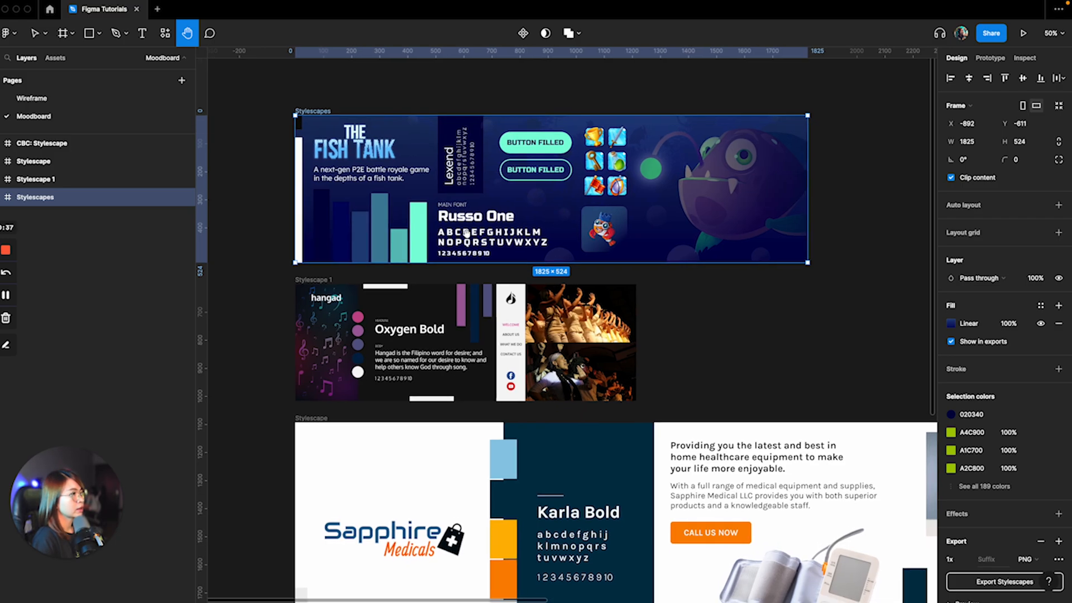
scroll(467, 263, down, 3)
key(super+equal)
scroll(503, 244, left, 3)
scroll(503, 244, up, 1)
scroll(520, 293, left, 3)
scroll(519, 293, down, 1)
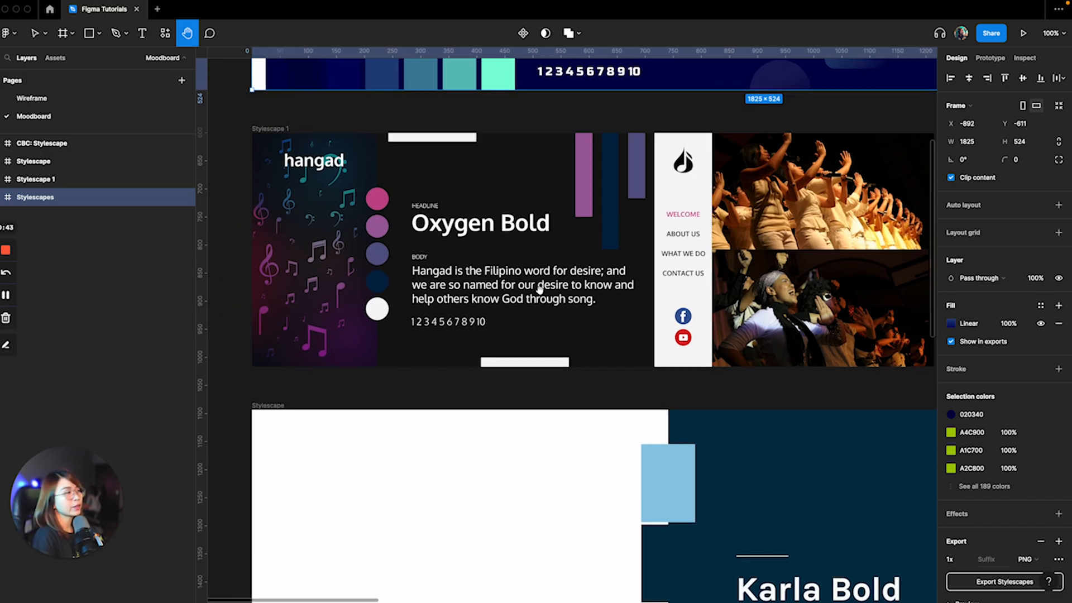
scroll(545, 282, down, 1)
scroll(544, 282, right, 1)
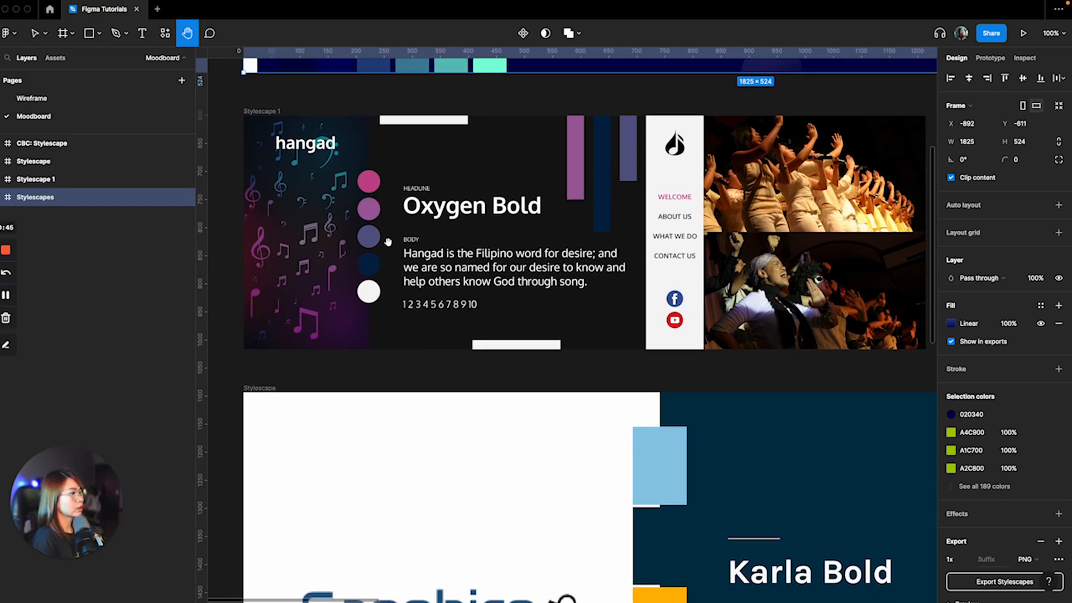
scroll(557, 251, down, 2)
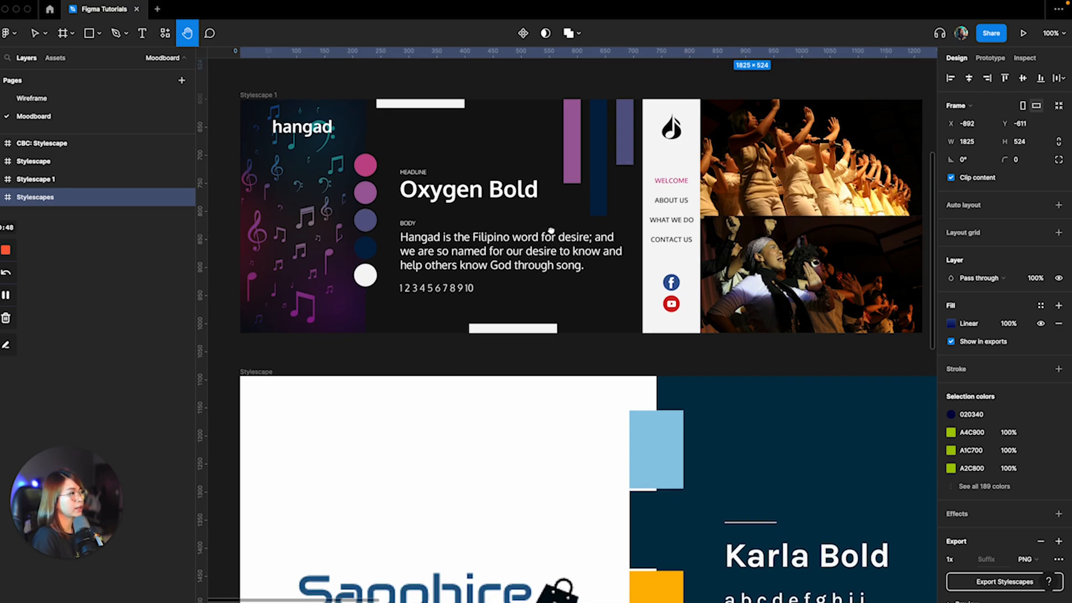
scroll(690, 239, right, 2)
scroll(690, 238, down, 3)
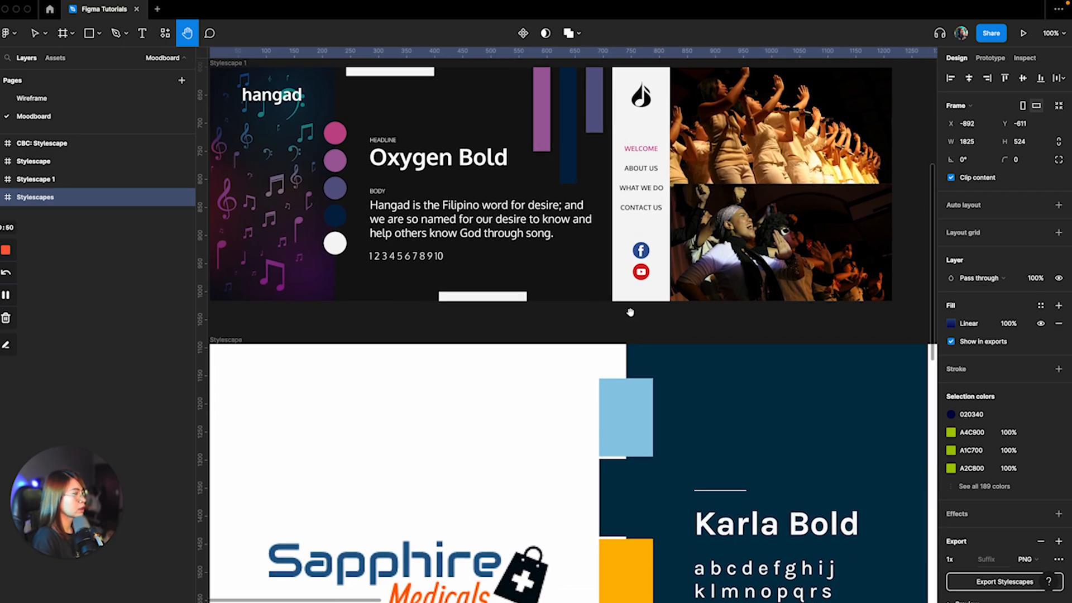
Step: Examine the Sapphire Medicals and Owl Press stylescapes, then compare the layouts of all four examples
key(minus)
scroll(562, 298, down, 4)
scroll(562, 298, right, 10)
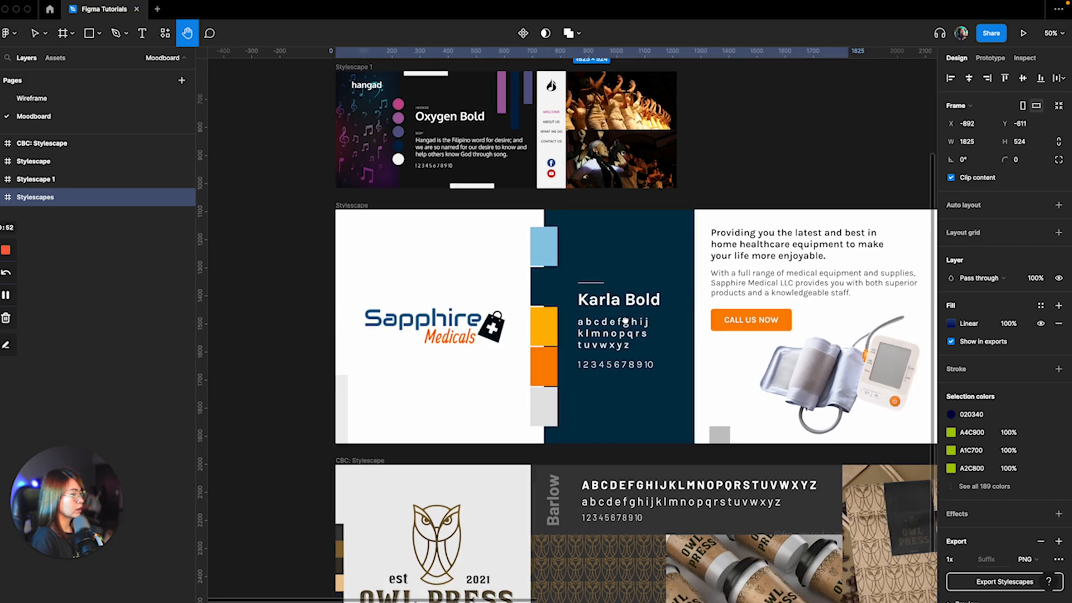
scroll(651, 270, right, 10)
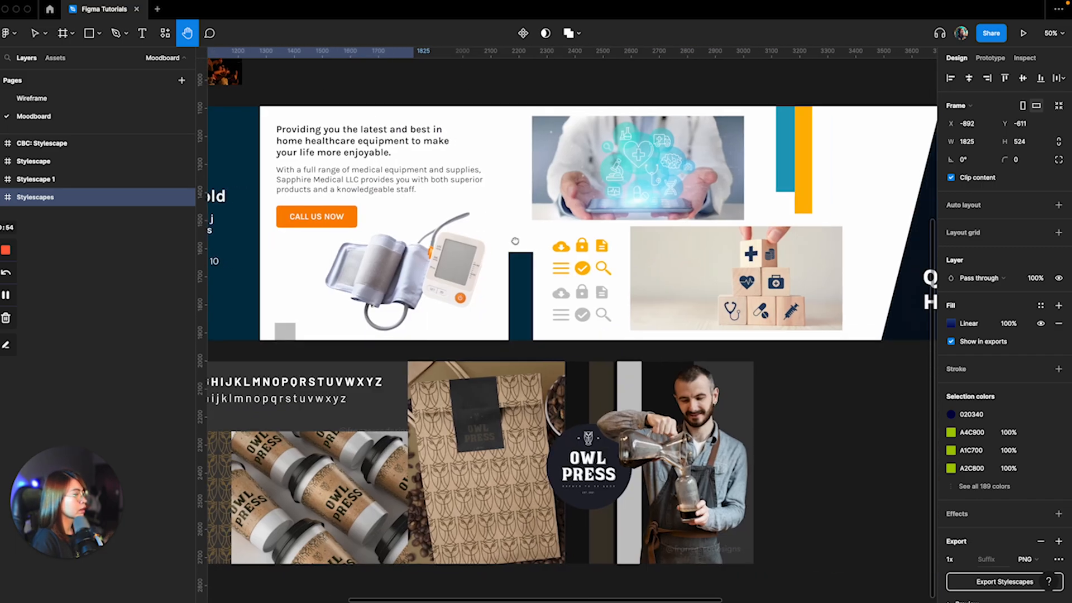
scroll(413, 246, left, 5)
scroll(394, 347, down, 2)
scroll(395, 347, left, 10)
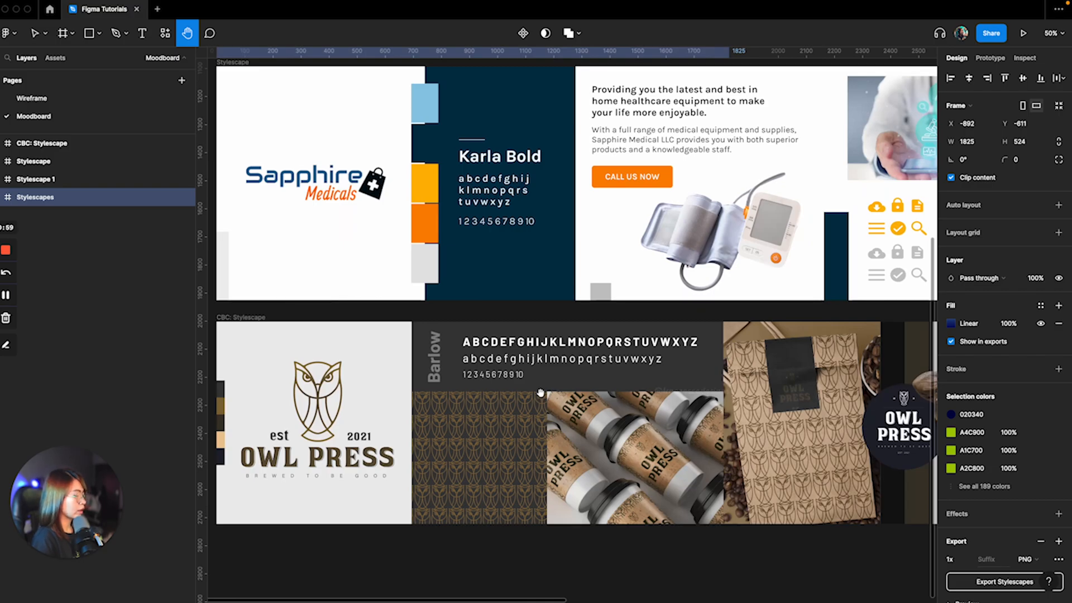
ctrl+scroll(540, 393, down, 5)
scroll(659, 383, right, 1)
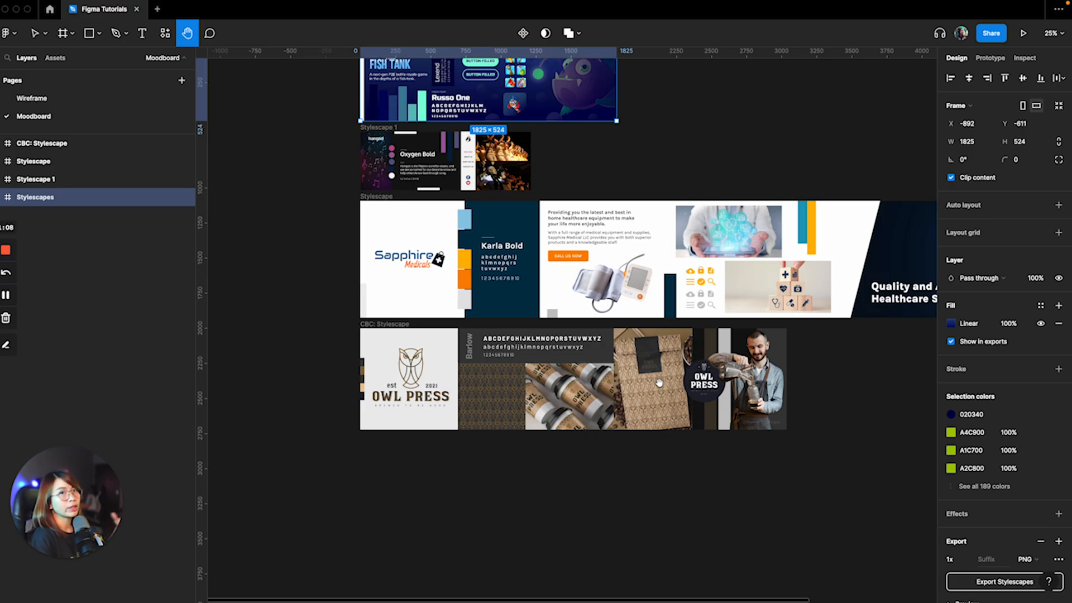
scroll(584, 267, up, 4)
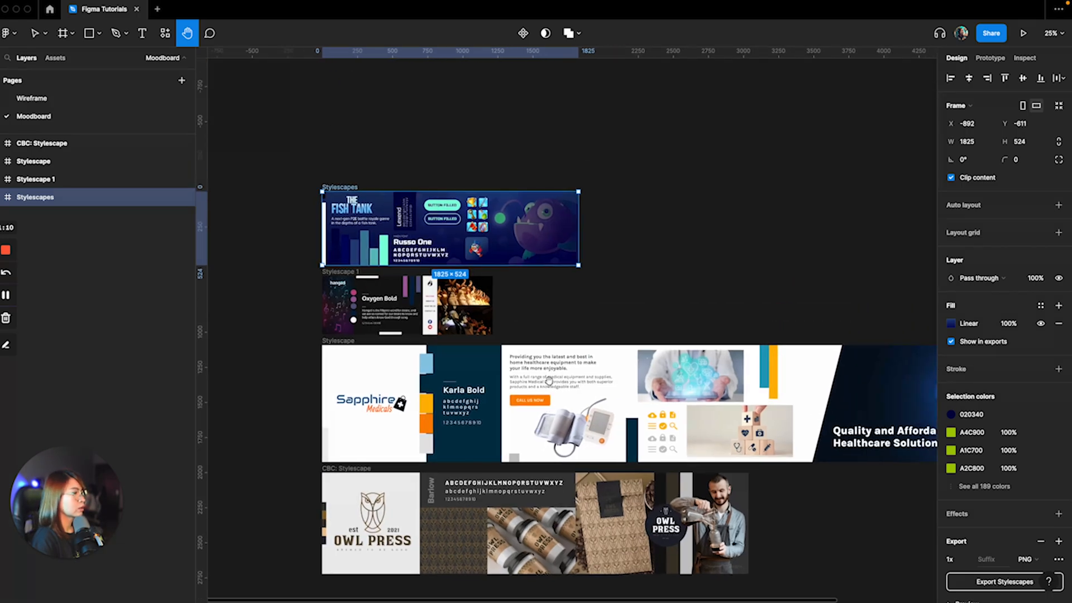
scroll(555, 385, down, 1)
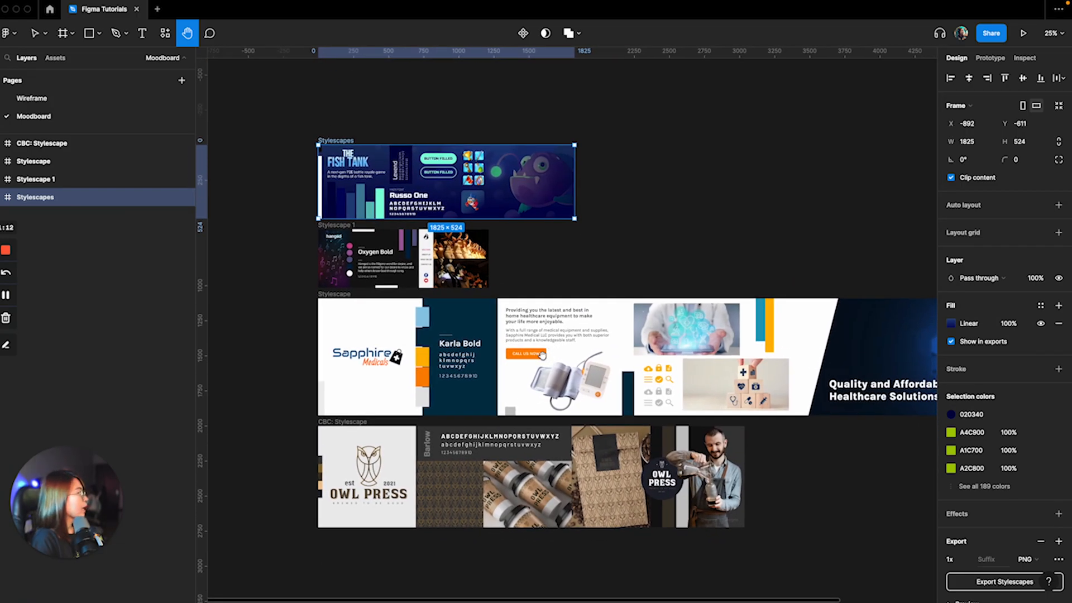
drag(521, 334, 500, 312)
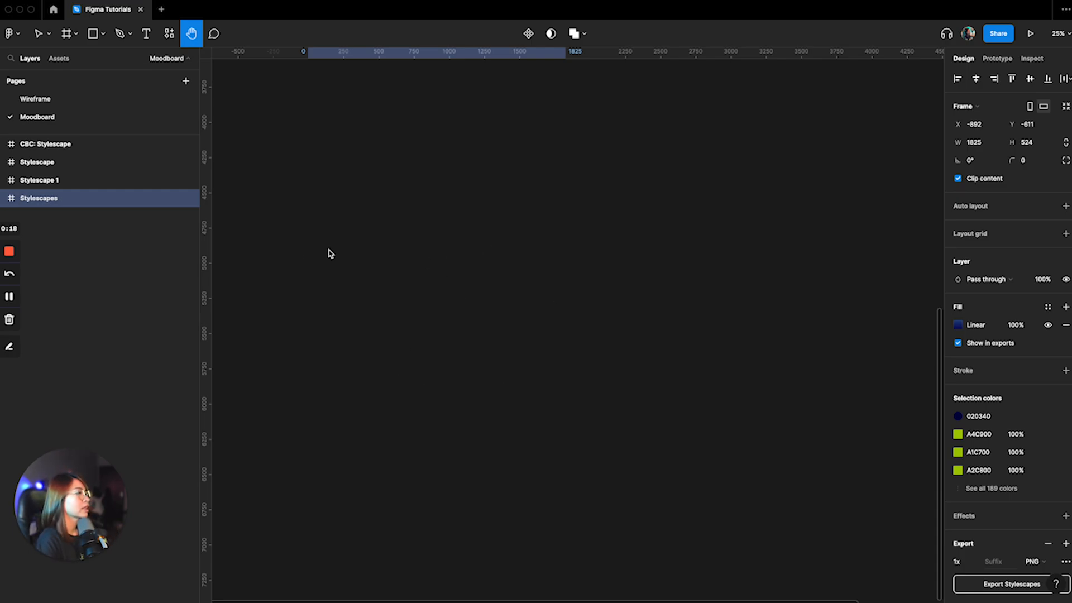
Step: Draw a new frame of about 3036 × 976 in the empty canvas area below the Owl Press stylescape
click(97, 34)
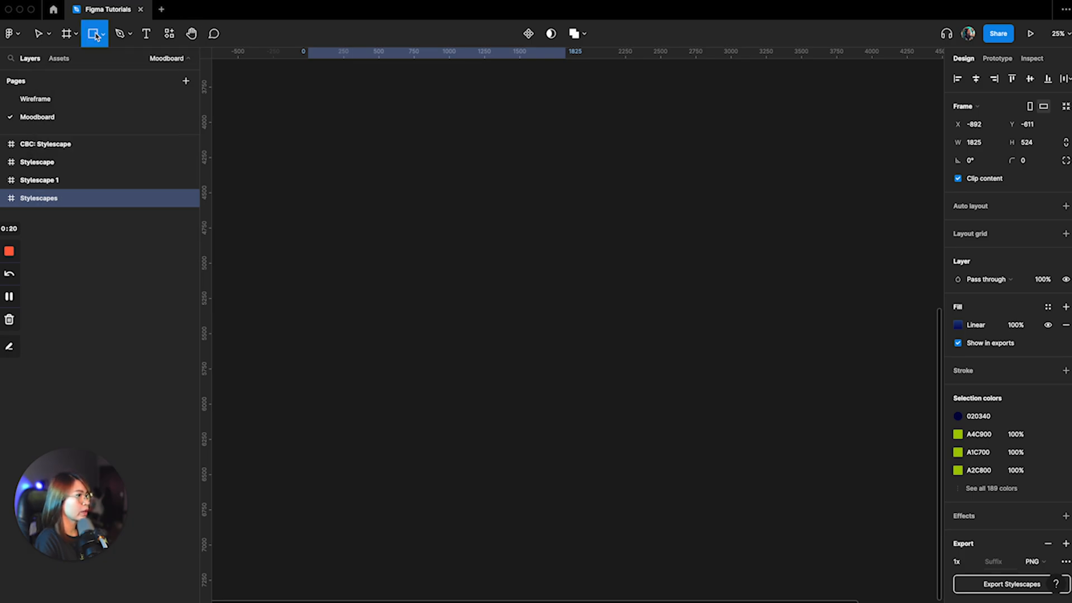
key(f)
scroll(335, 301, up, 1)
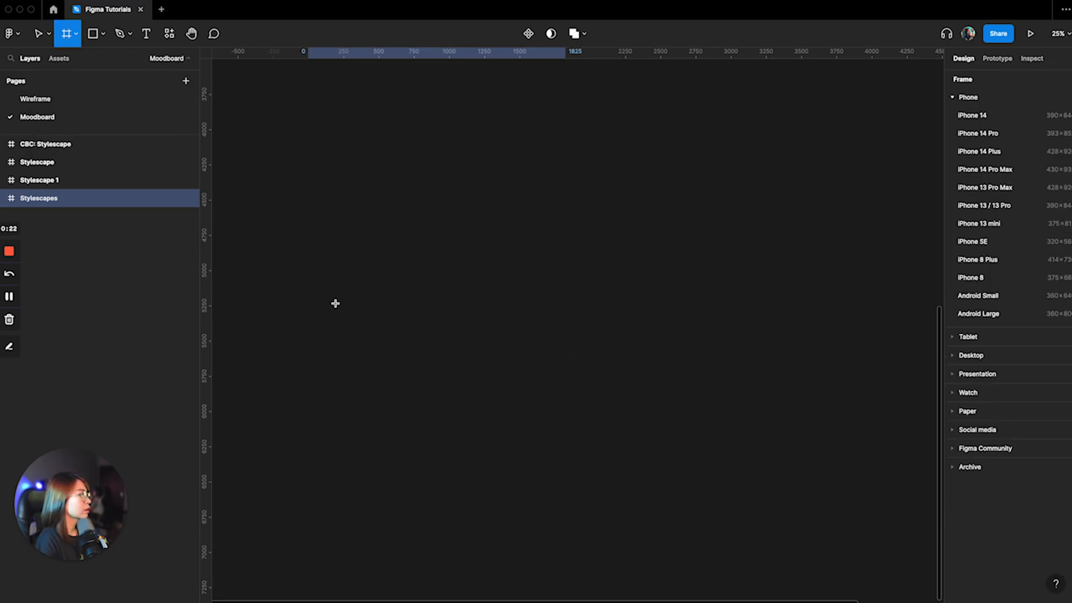
scroll(319, 261, down, 5)
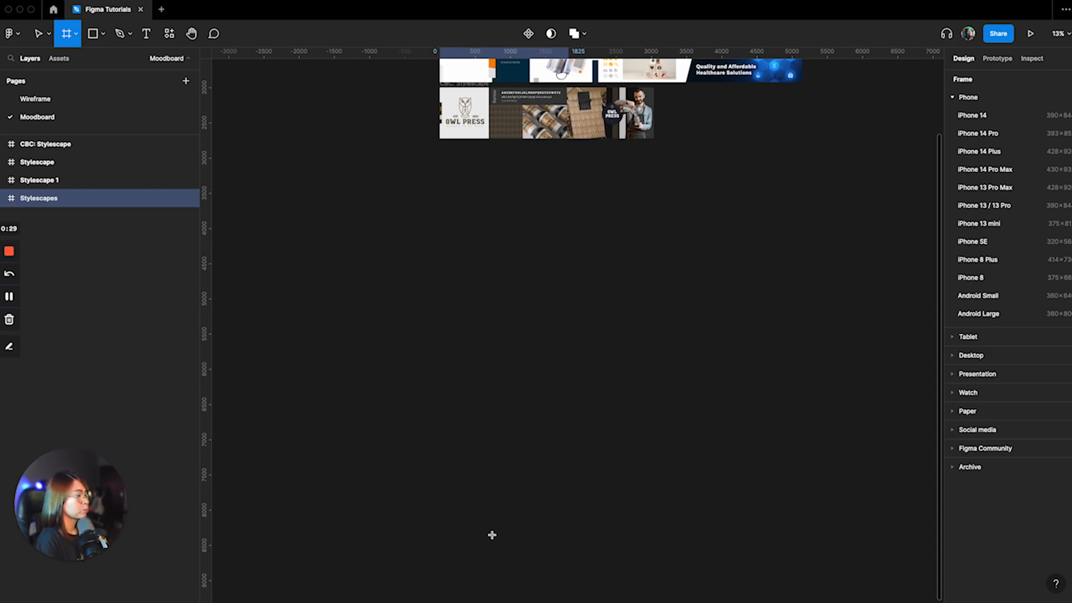
scroll(438, 224, down, 1)
mouse_move(440, 194)
mouse_down()
mouse_move(455, 263)
mouse_move(870, 310)
mouse_move(806, 287)
mouse_move(627, 256)
mouse_move(684, 277)
mouse_move(654, 262)
mouse_up()
scroll(416, 284, up, 5)
scroll(413, 283, up, 3)
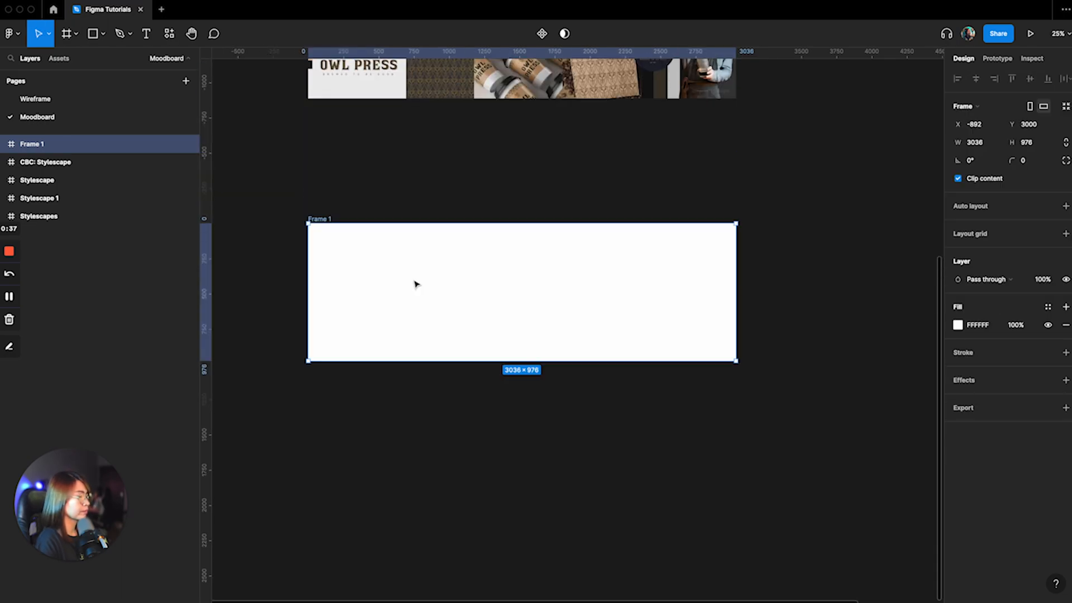
Step: Move the new frame down to Y 3120 and rename it Love Vegan
scroll(390, 257, left, 1)
drag(341, 222, 335, 239)
scroll(353, 258, left, 1)
key(super+equal)
scroll(359, 255, left, 6)
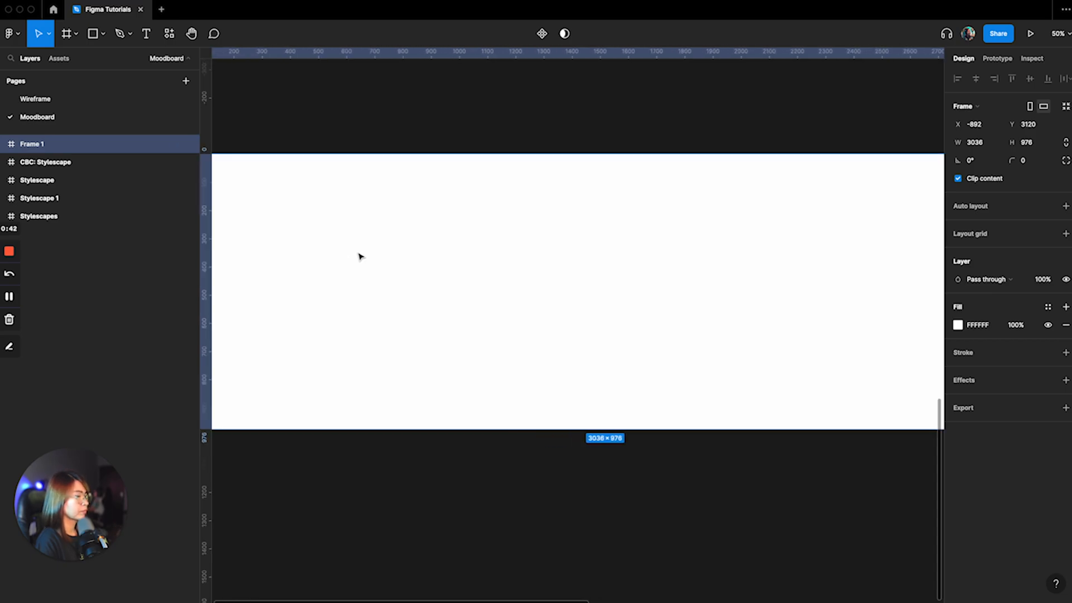
double_click(287, 149)
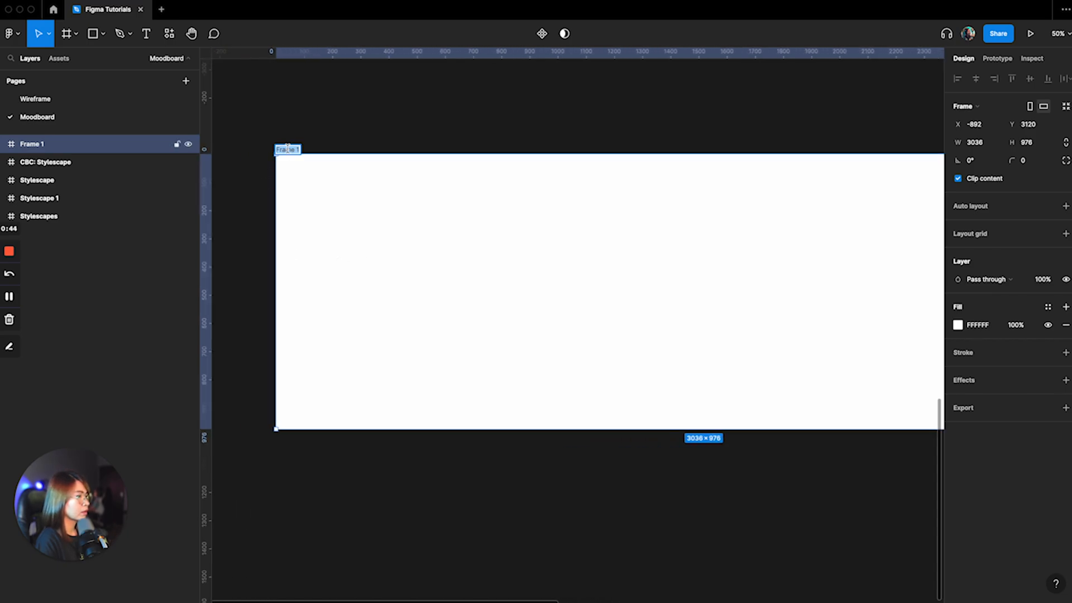
text(Love Vegan)
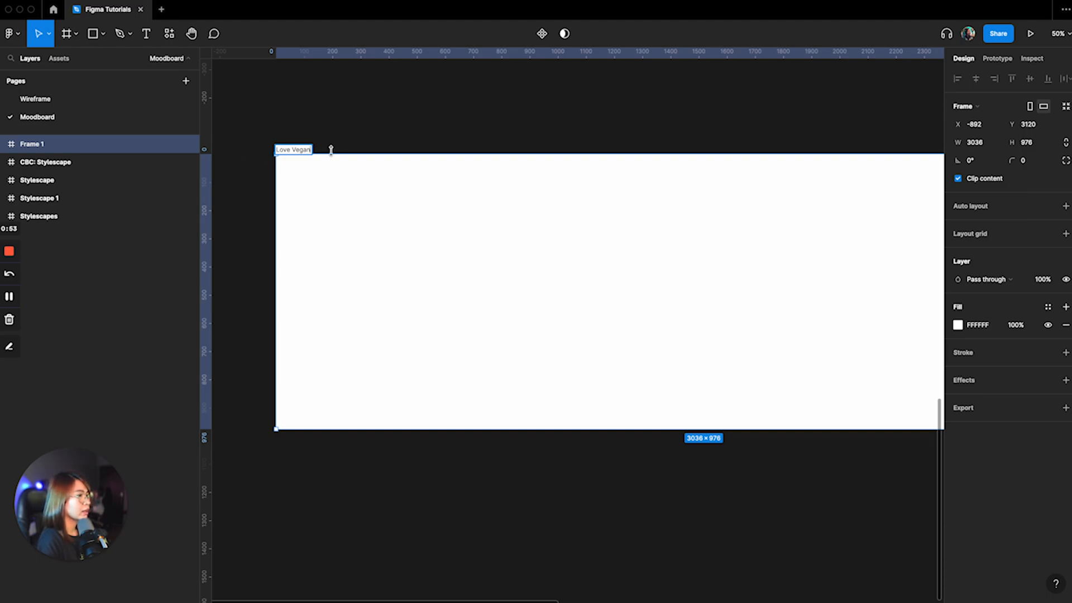
click(354, 123)
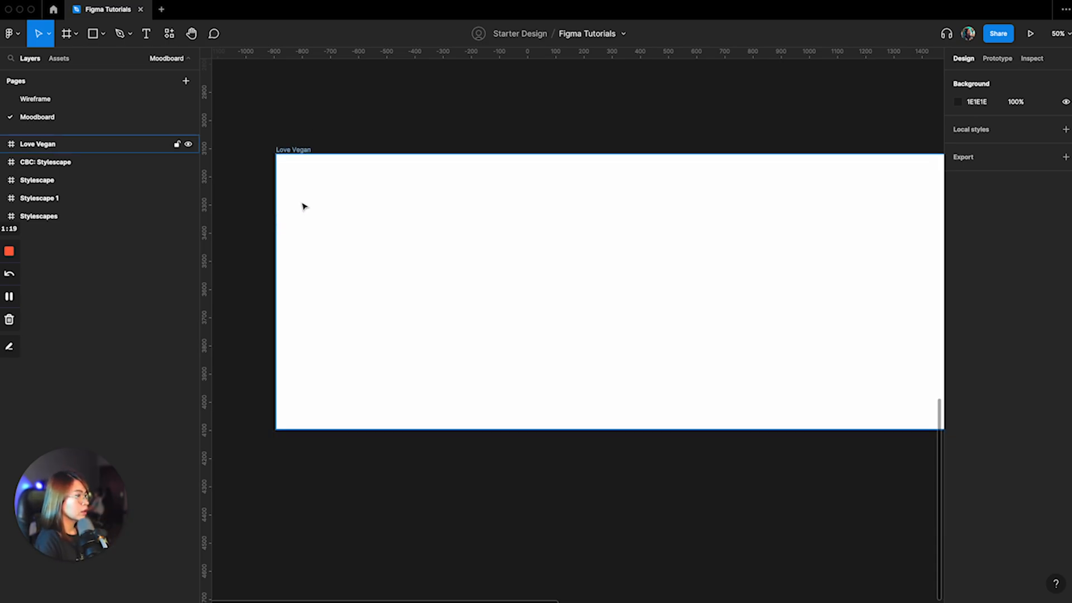
Step: Reposition the Love Vegan frame on the canvas to about X -898, Y 3102
click(299, 151)
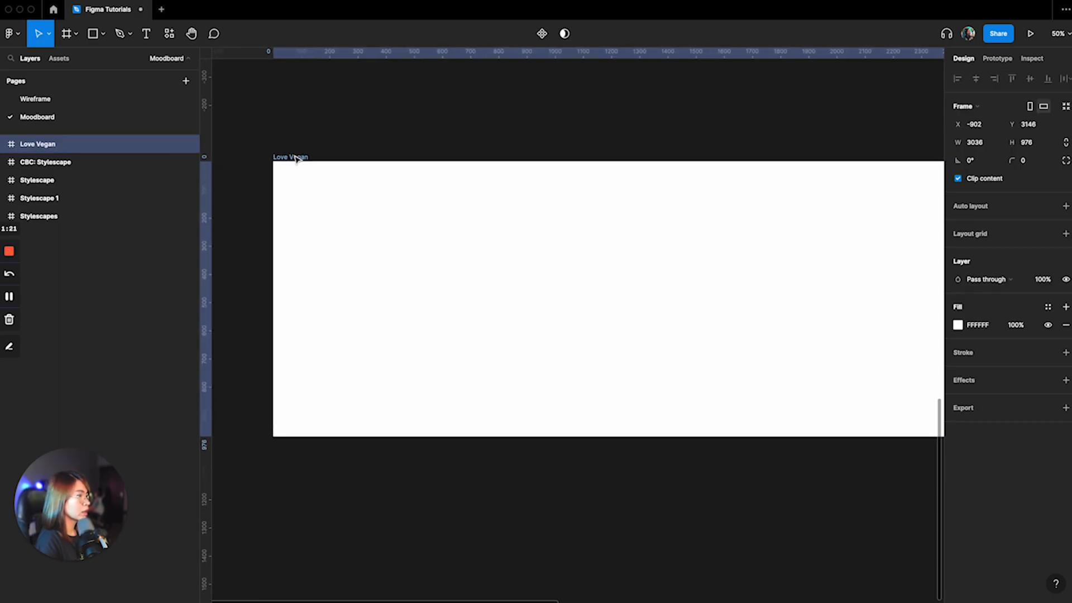
scroll(477, 302, up, 5)
scroll(358, 326, down, 5)
scroll(372, 325, up, 5)
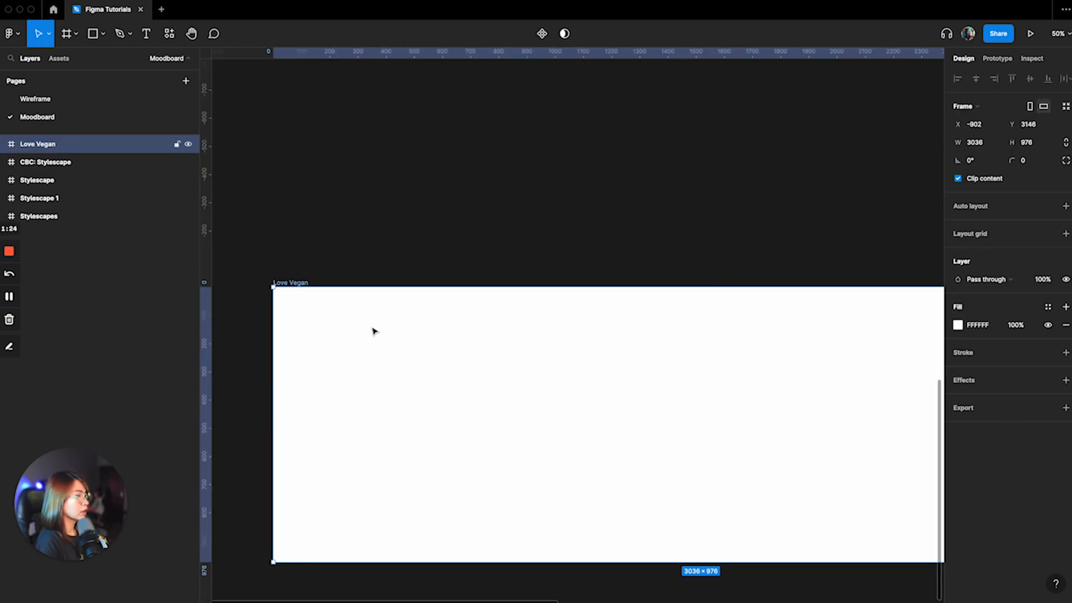
drag(302, 285, 306, 272)
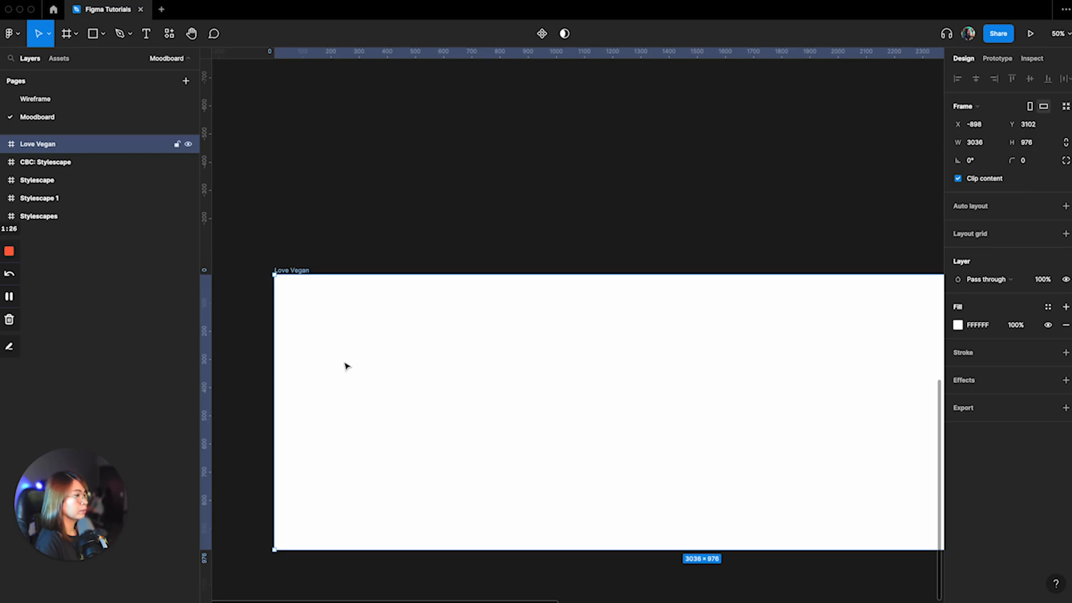
Step: Add a text layer reading "Love Vegan" inside the frame, at about X 292, Y 296
click(147, 33)
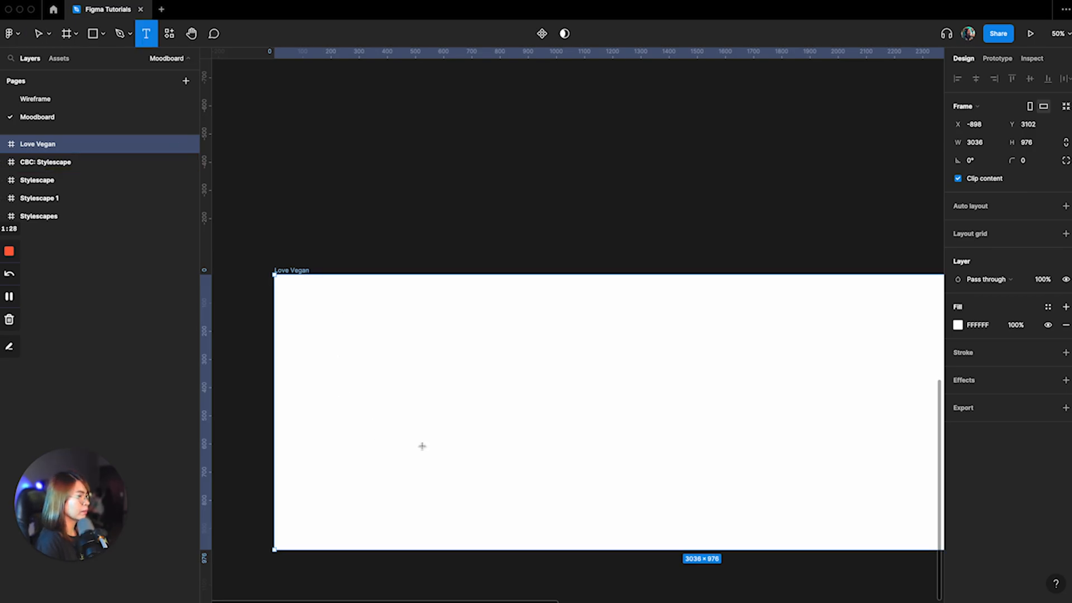
click(356, 361)
text(Love Vegabn)
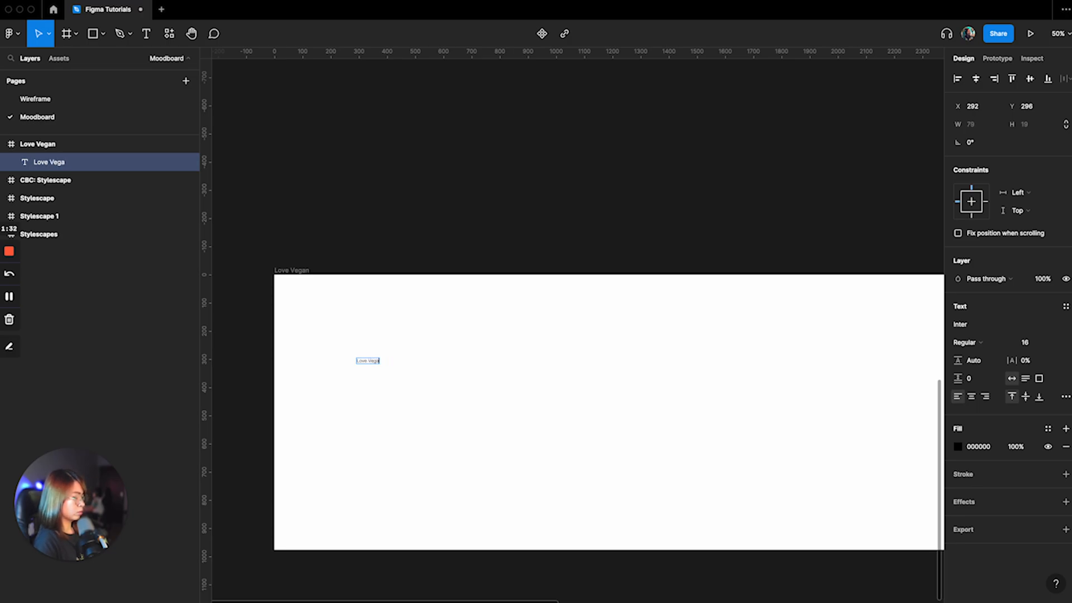
key(Escape)
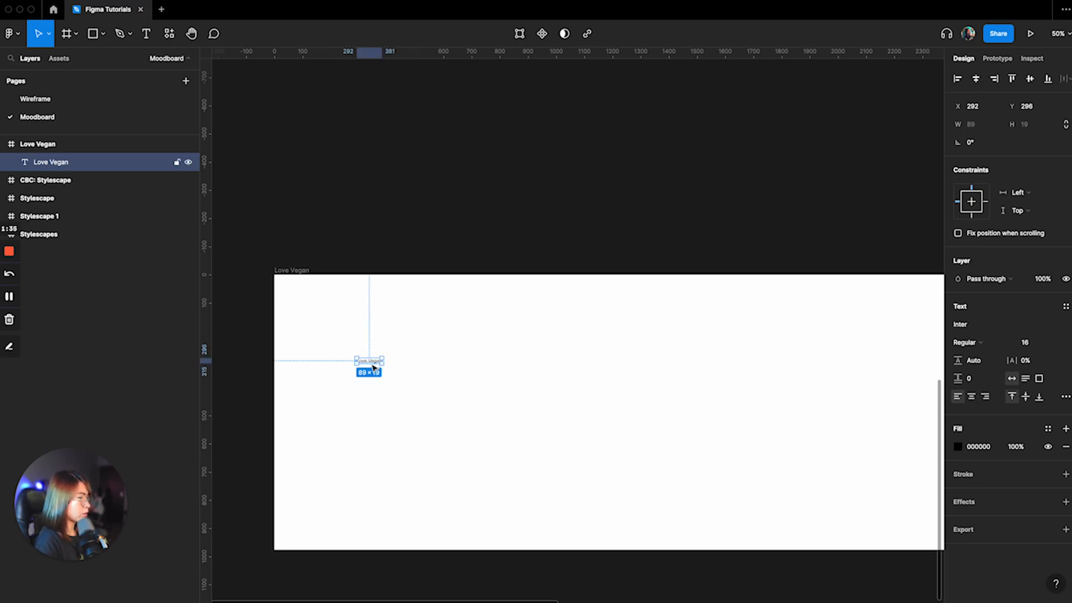
Step: Set the font of the Love Vegan text to Playfair Display in the Black style
double_click(371, 362)
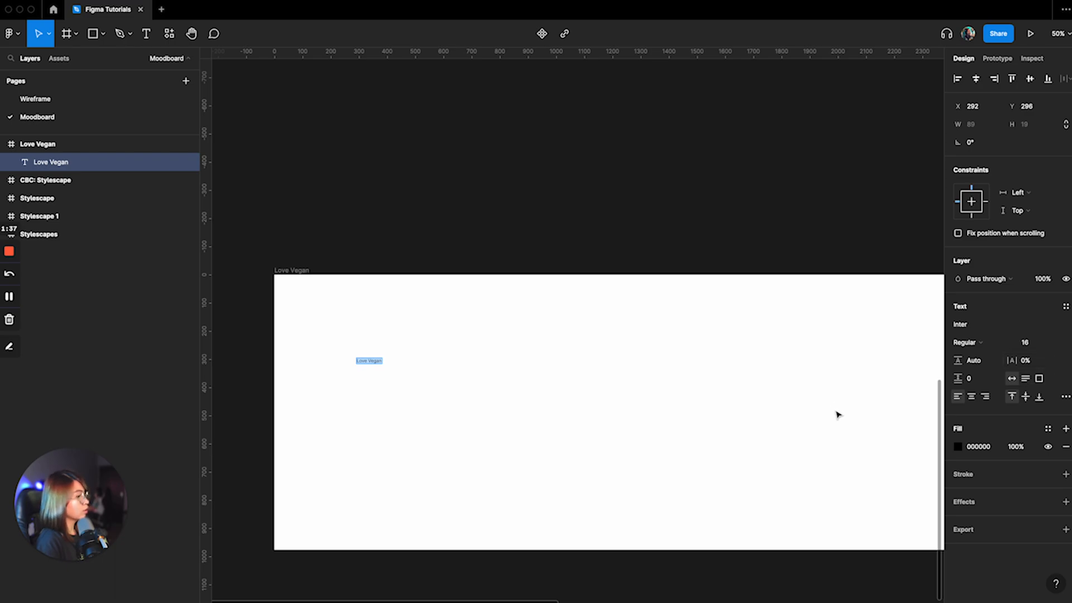
click(1010, 330)
text(Playfair Display)
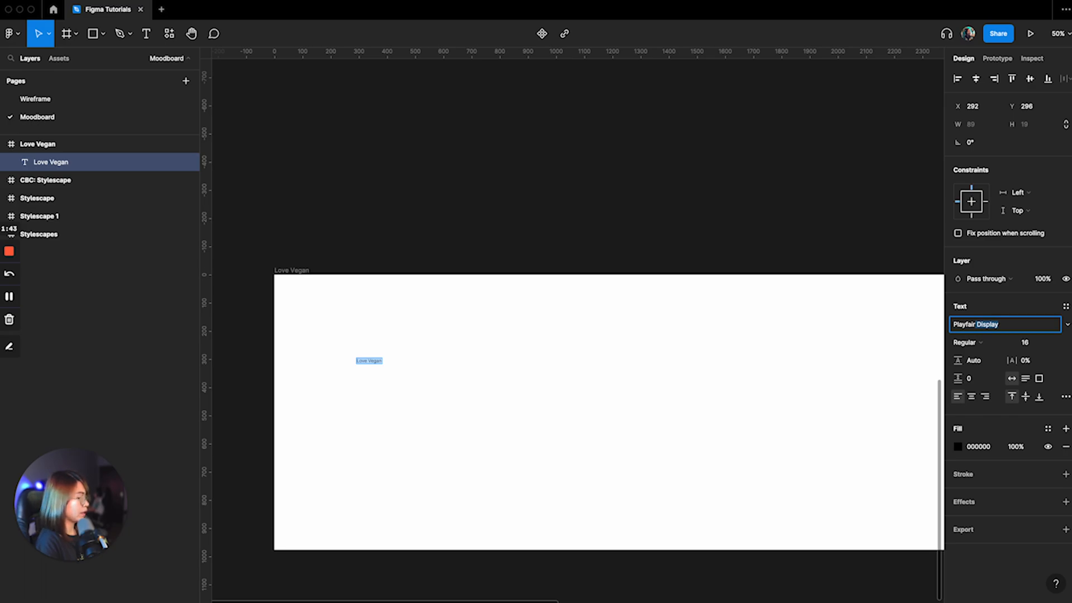
key(Return)
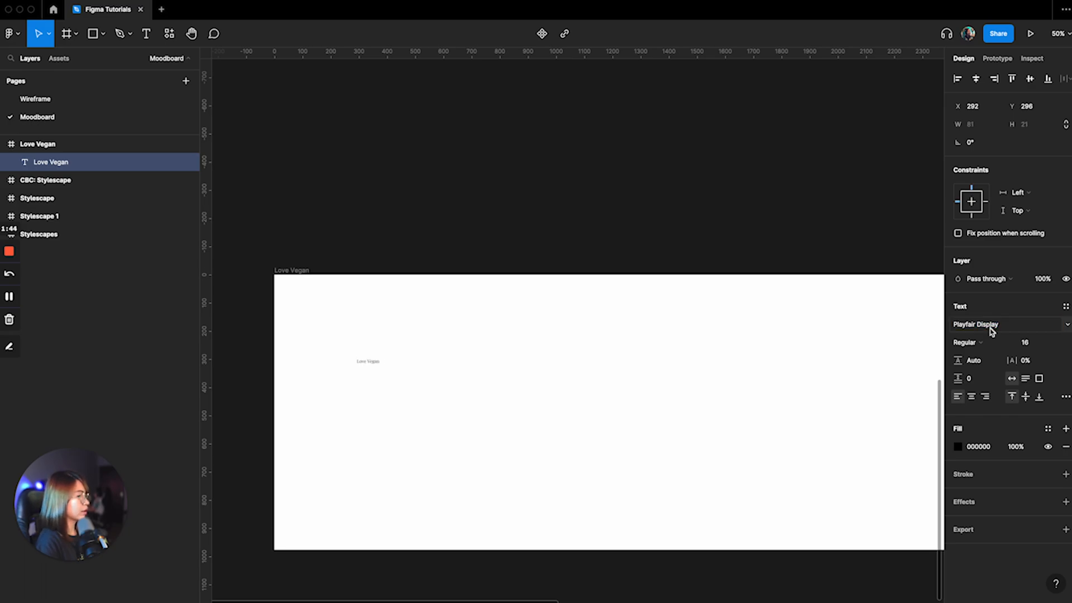
click(987, 346)
click(996, 413)
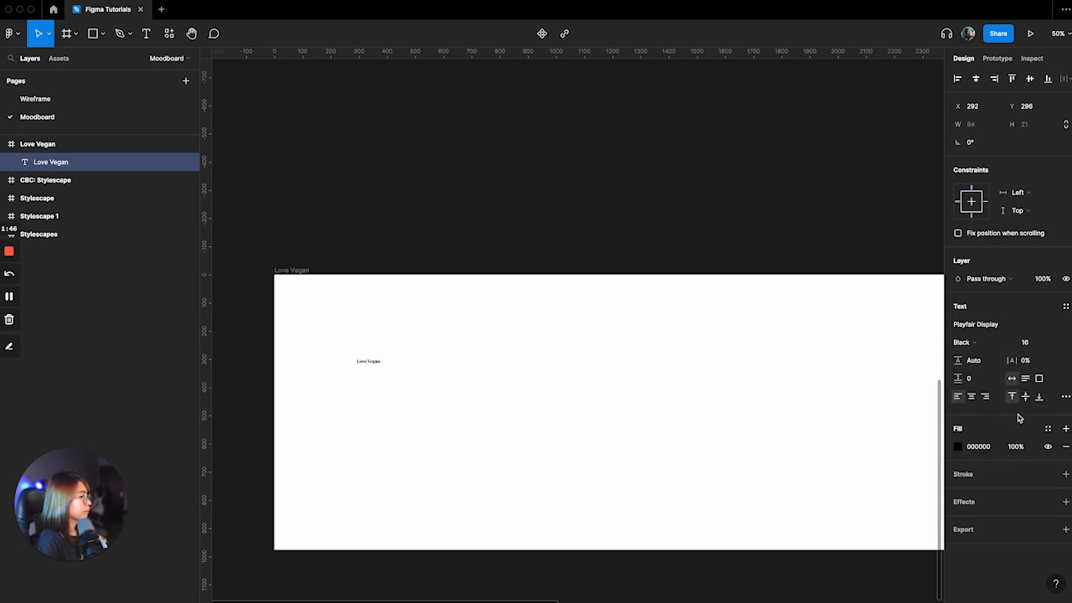
Step: Set the Love Vegan text's size to 50 and its font style to ExtraBold Italic
click(1028, 344)
text(50)
key(Return)
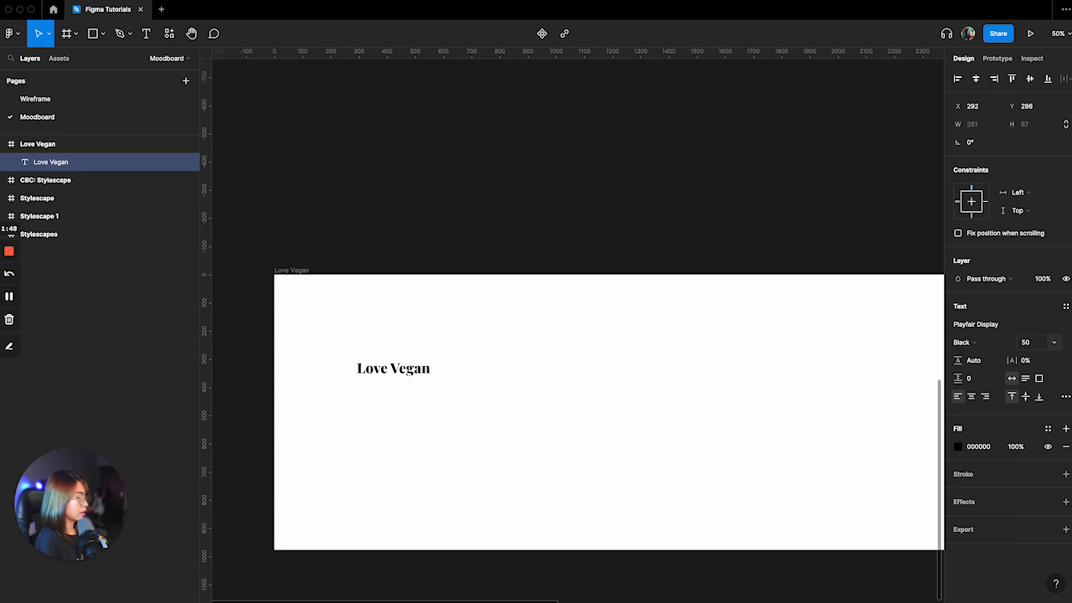
key(Escape)
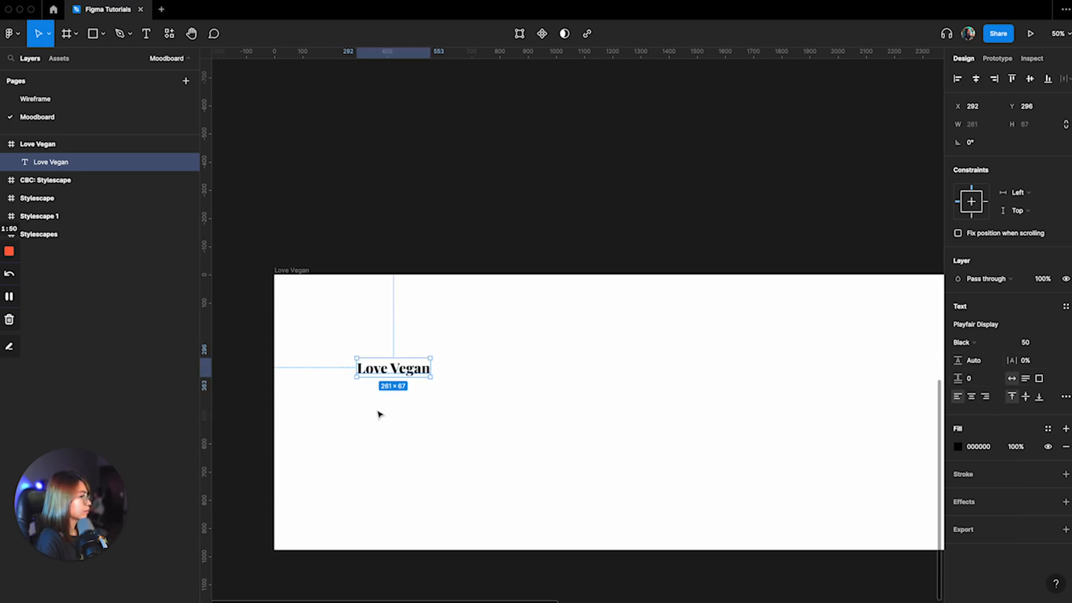
click(977, 352)
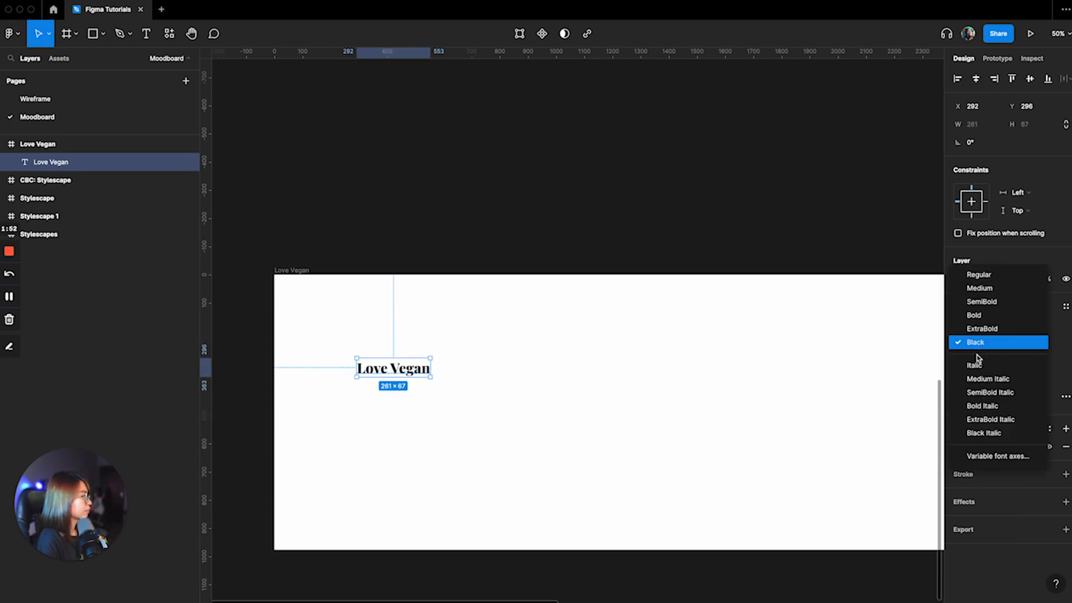
click(991, 419)
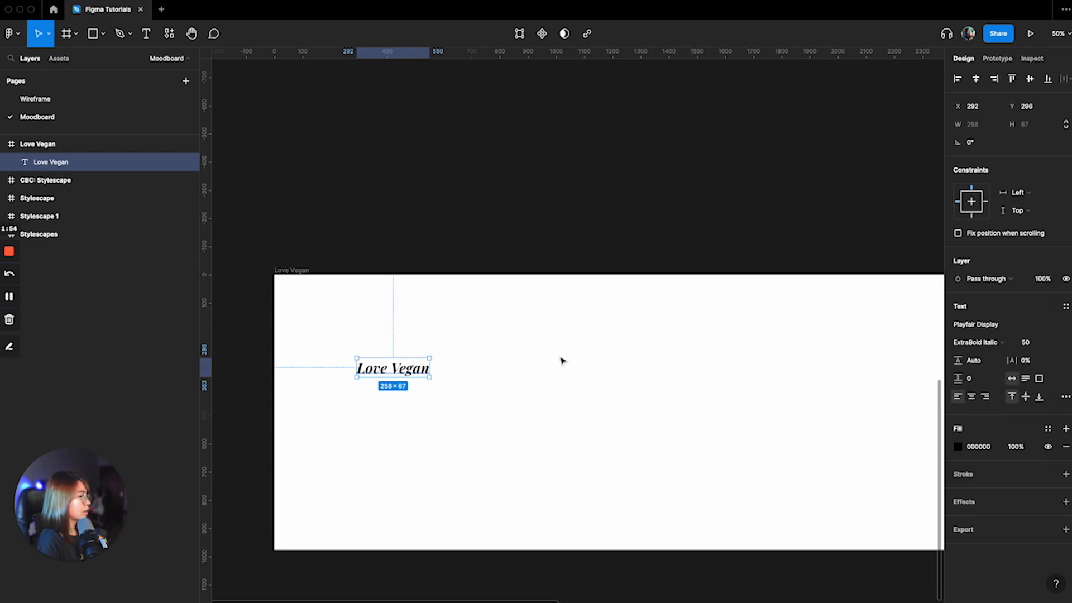
Step: Move the Love Vegan text toward the frame's upper-left corner, enlarge its box to about 362 × 94, and set its size to 80
drag(411, 377, 363, 316)
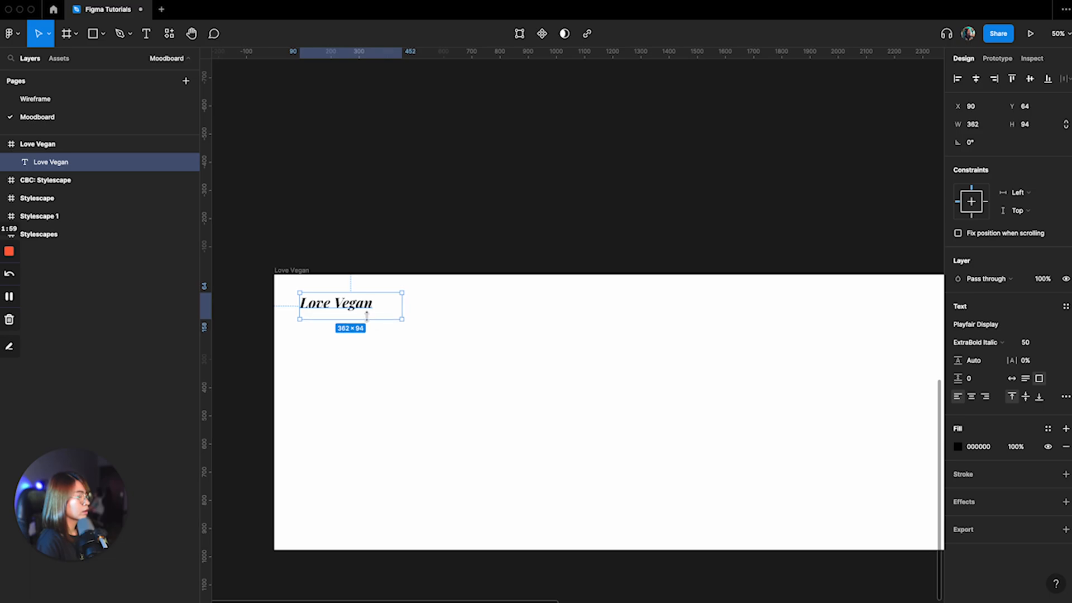
double_click(366, 317)
click(1033, 347)
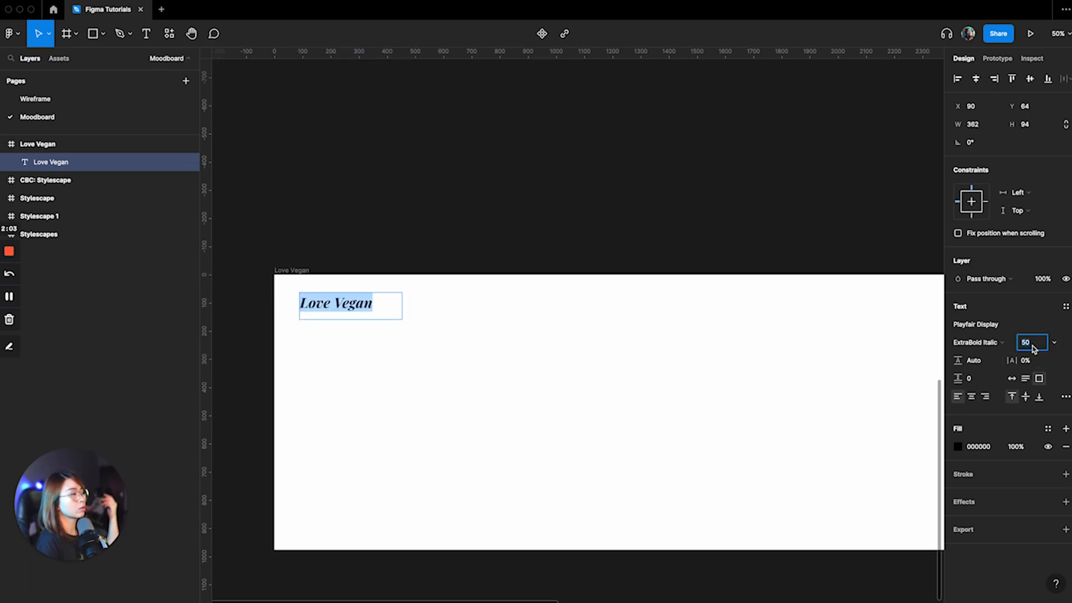
text(80)
key(Return)
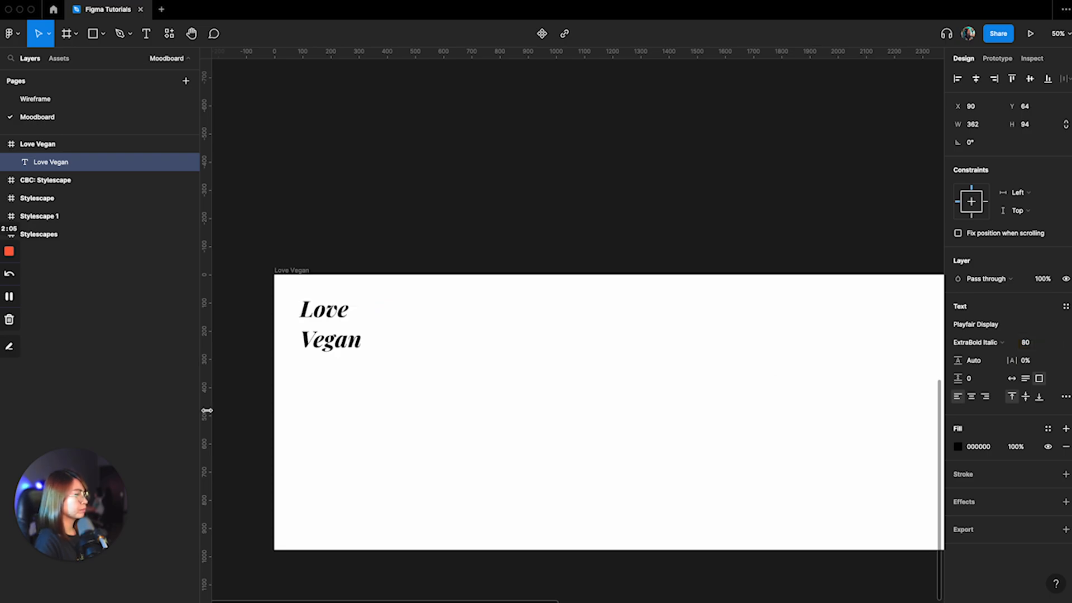
Step: Enlarge the logo text box to about 466 × 130 at X 94, Y 56, and move the frame to about X -932, Y 2826
key(Escape)
drag(402, 319, 379, 308)
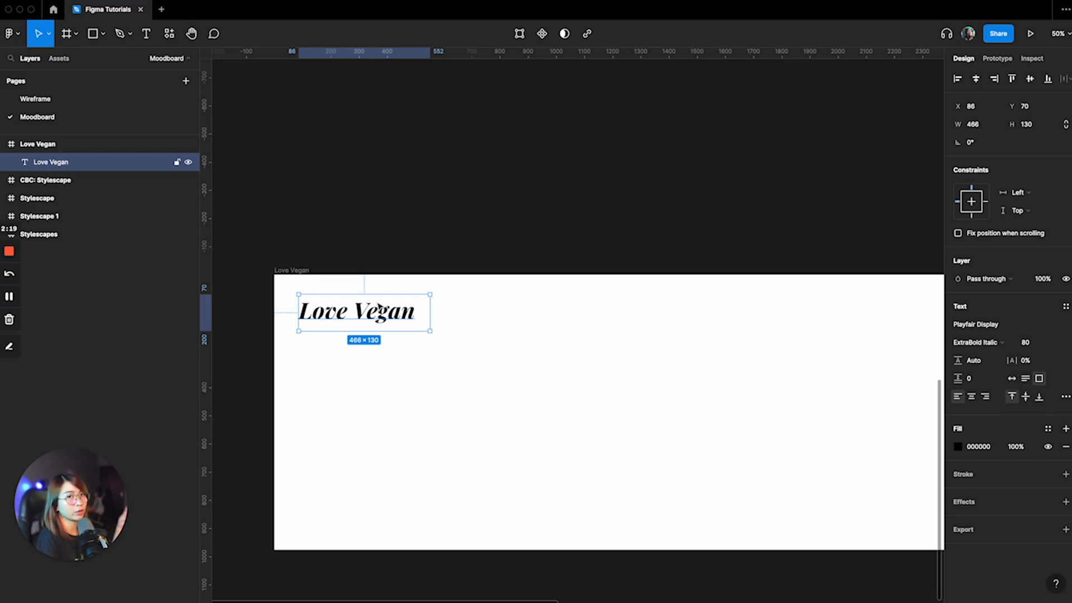
drag(379, 308, 380, 304)
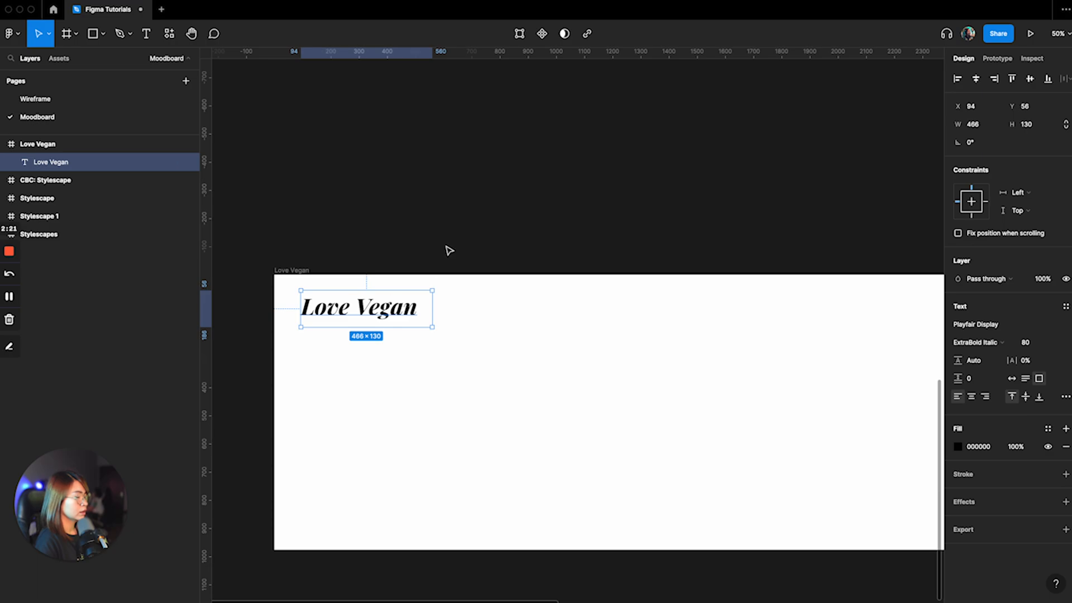
drag(304, 270, 293, 194)
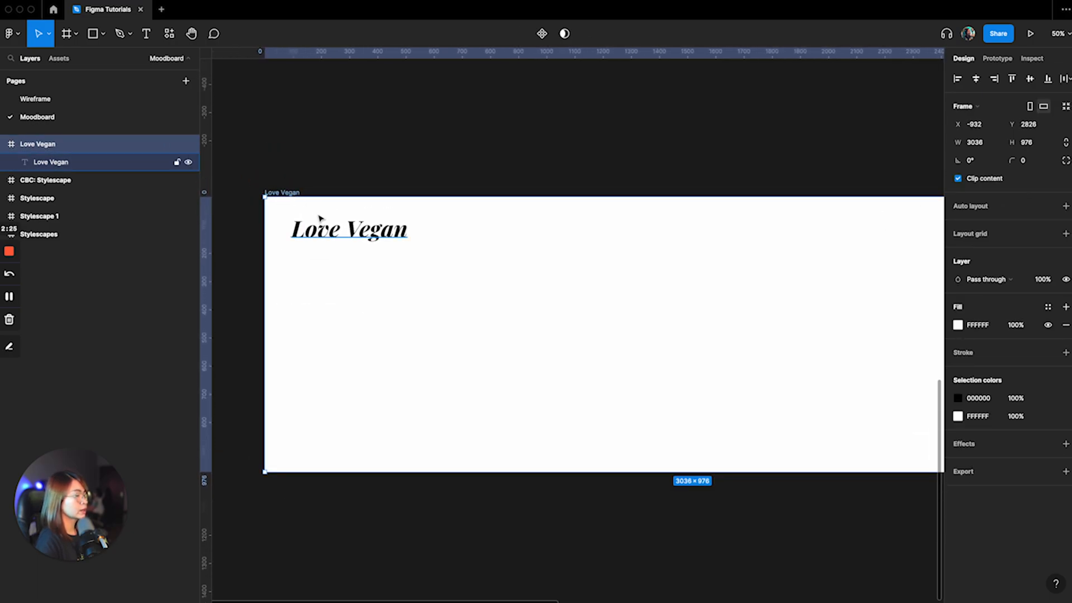
Step: Draw a text box about 670 × 186 below the Love Vegan logo, at about X 102, Y 192
click(146, 34)
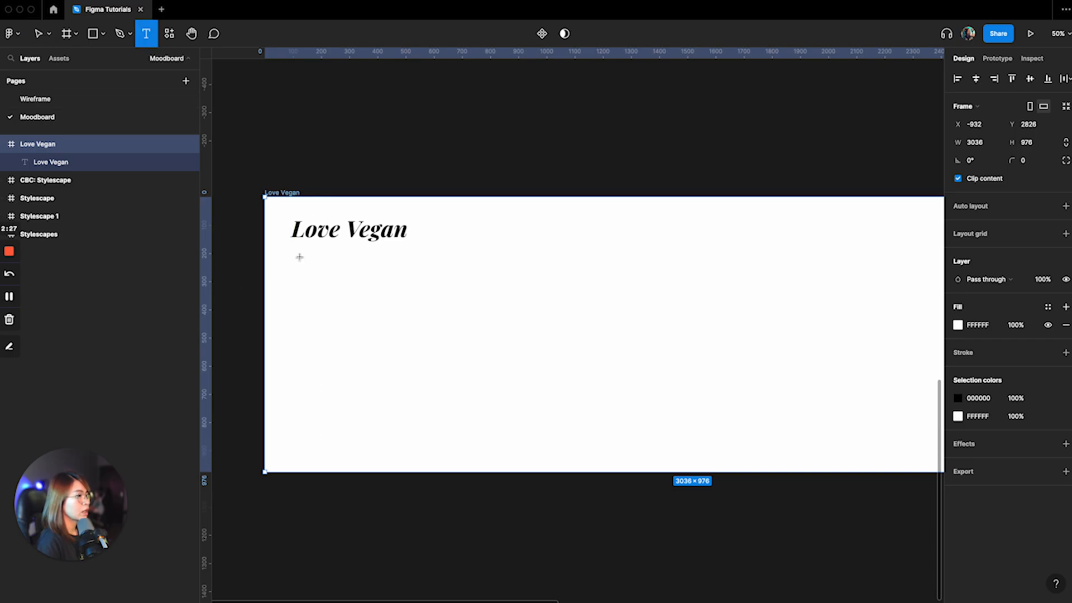
click(294, 252)
drag(303, 287, 483, 304)
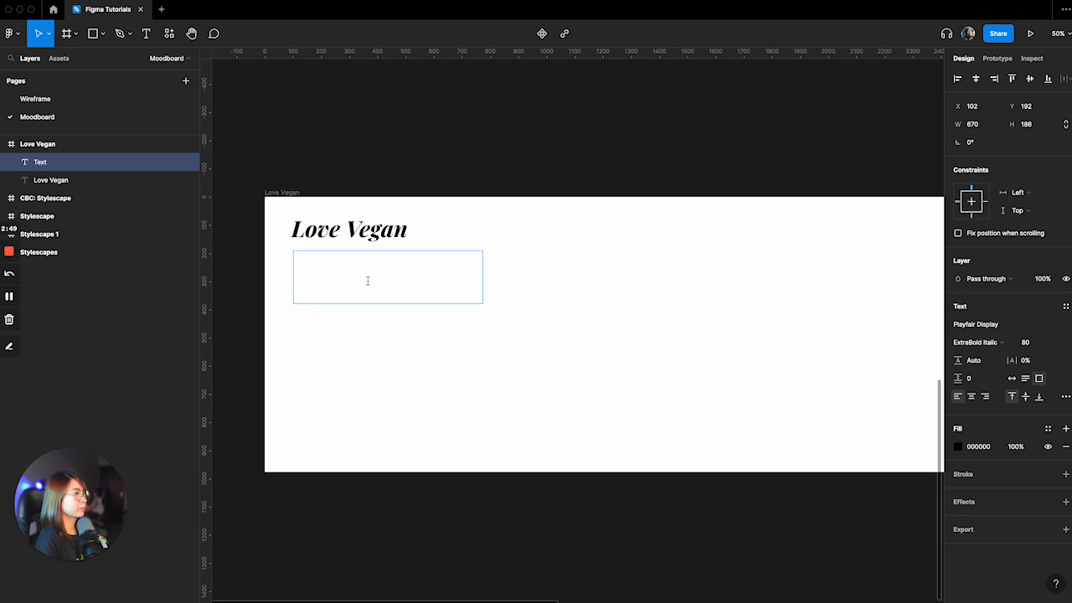
Step: Set the new text box's font to Inter in the Light style at size 30
click(989, 325)
text(Inter)
key(Return)
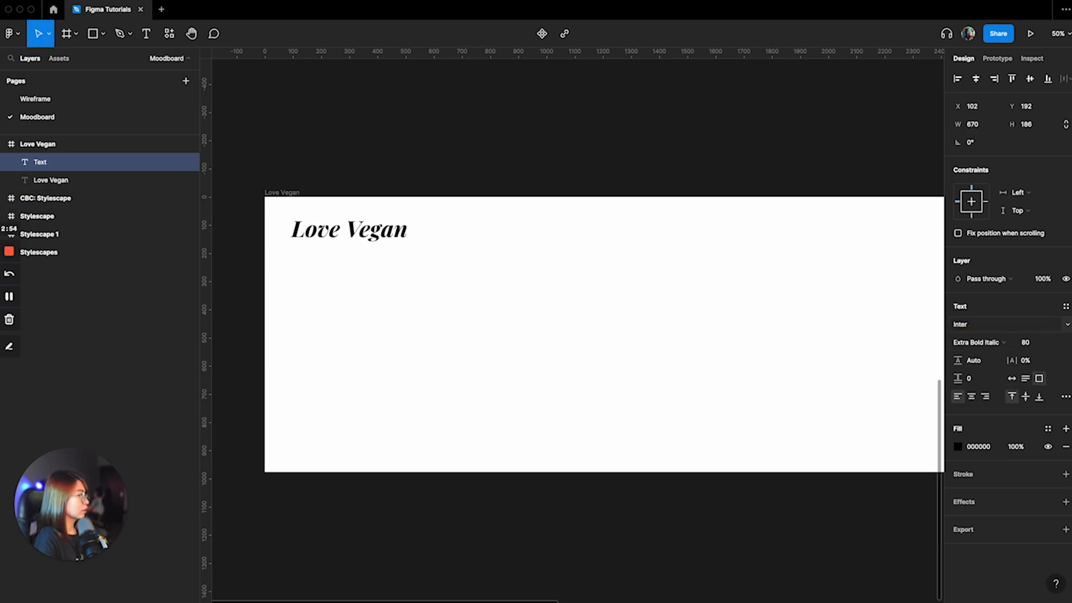
double_click(299, 265)
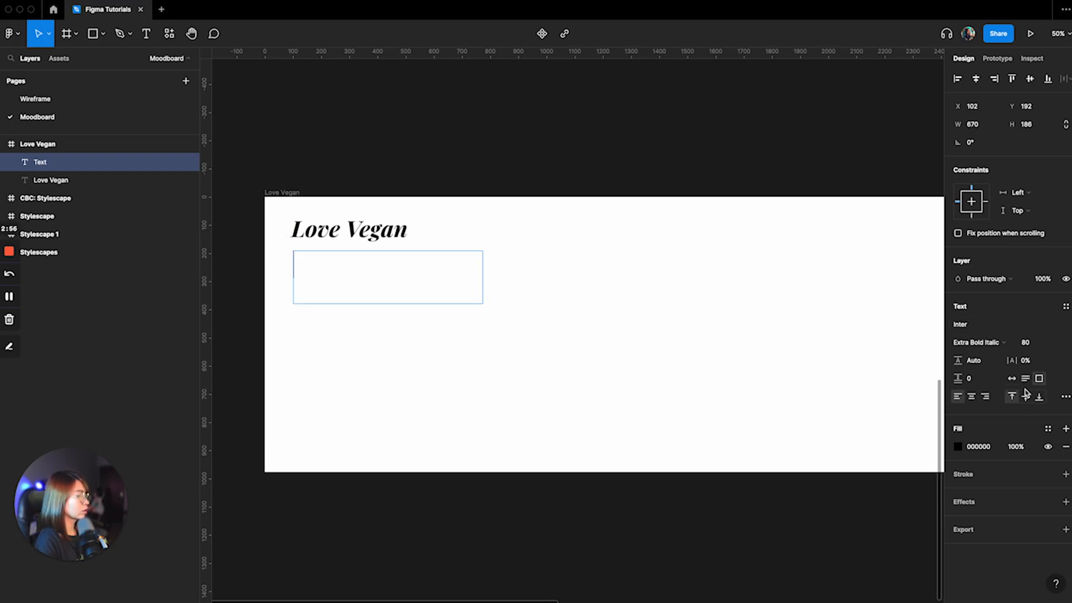
click(986, 342)
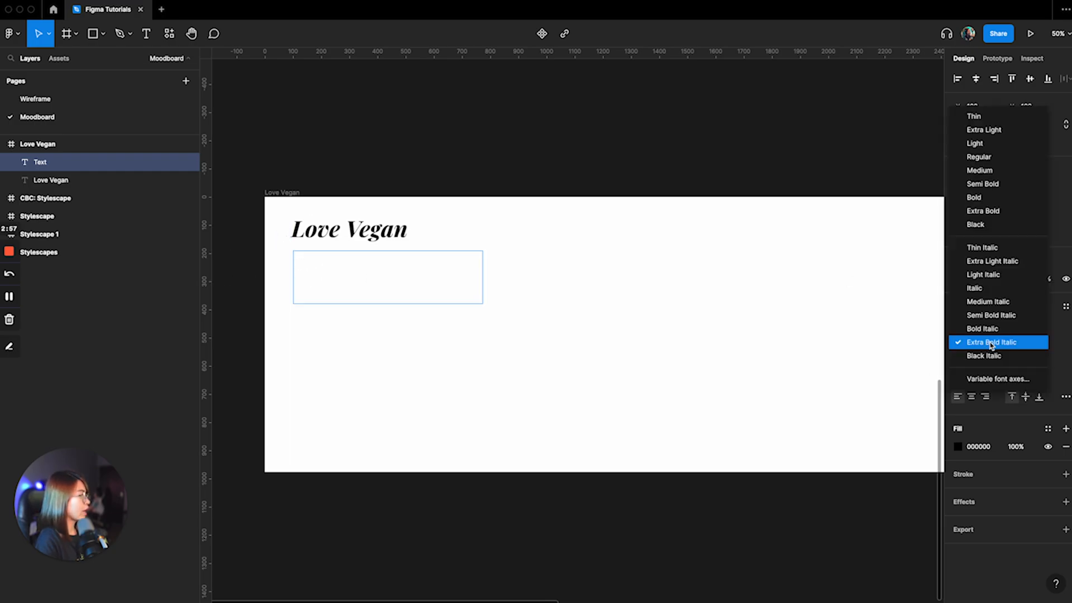
click(975, 142)
click(1037, 345)
text(30)
key(Return)
Step: Enter the placeholder word "type" in the text box below the logo
click(307, 260)
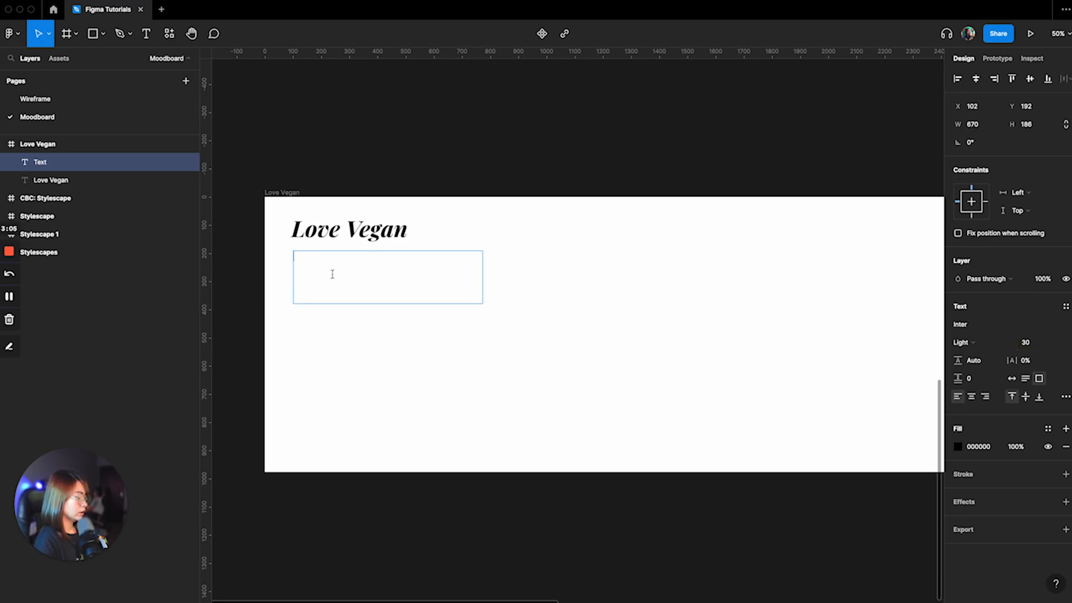
text(type)
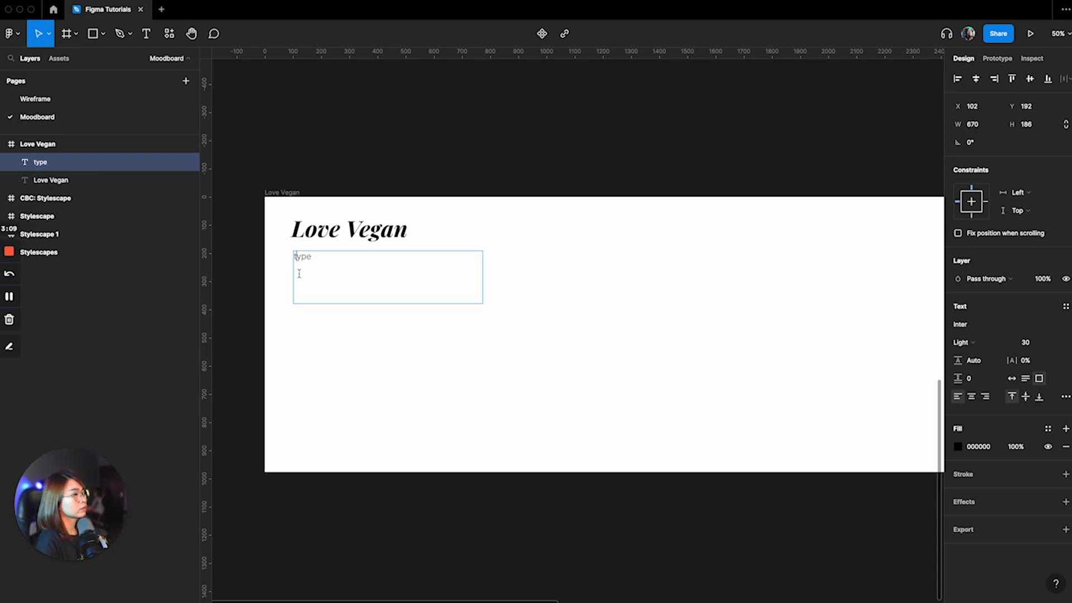
key(Escape)
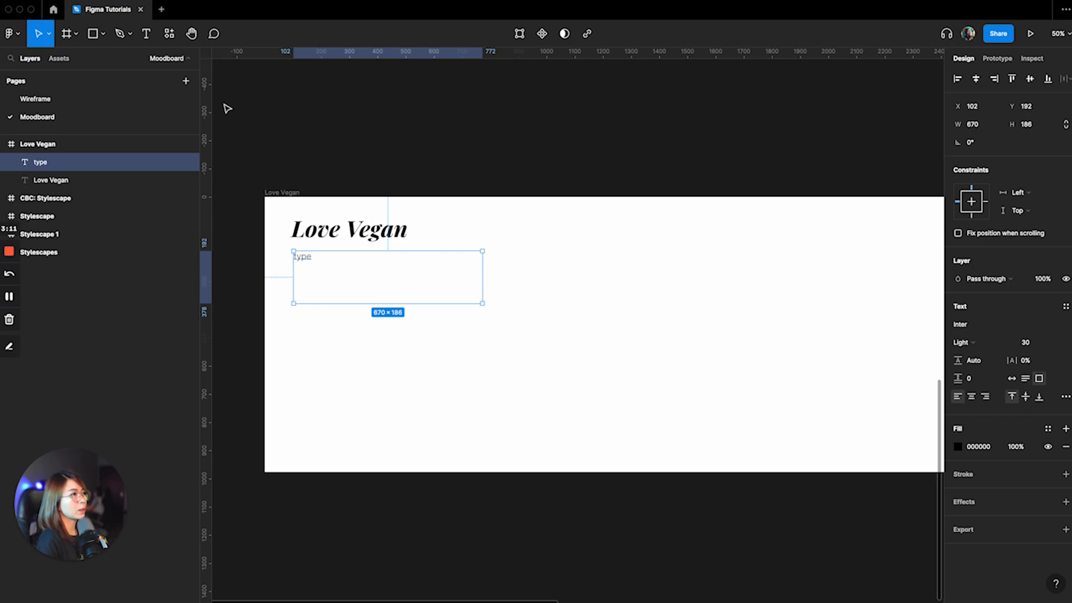
Step: Search the plugins for "lore" and run Lorem Ipsum on the placeholder text layer
click(169, 35)
click(225, 58)
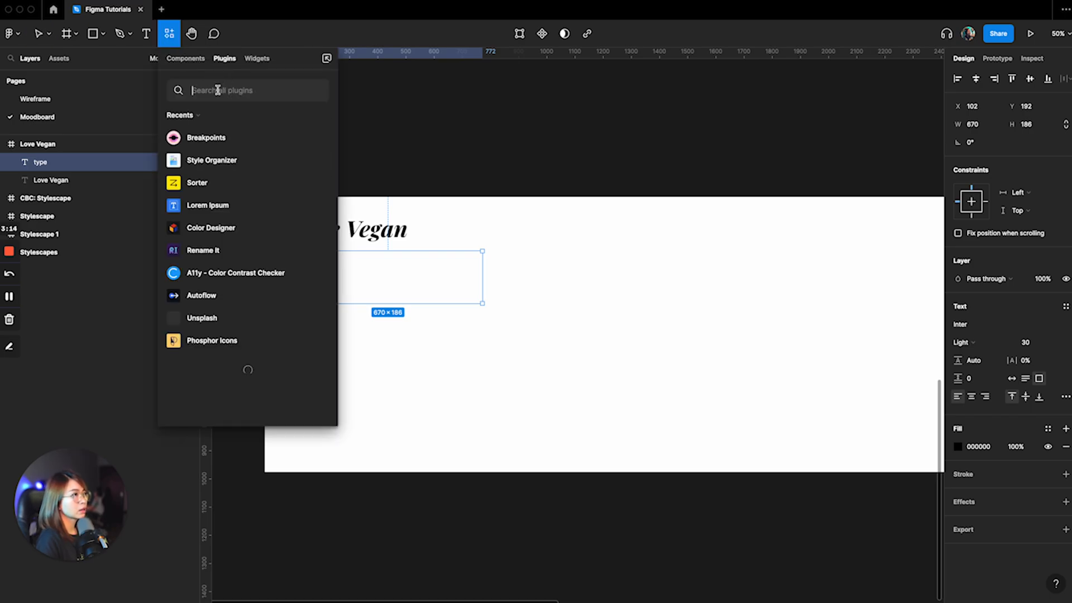
text(lore)
key(BackSpace)
key(BackSpace)
key(BackSpace)
key(BackSpace)
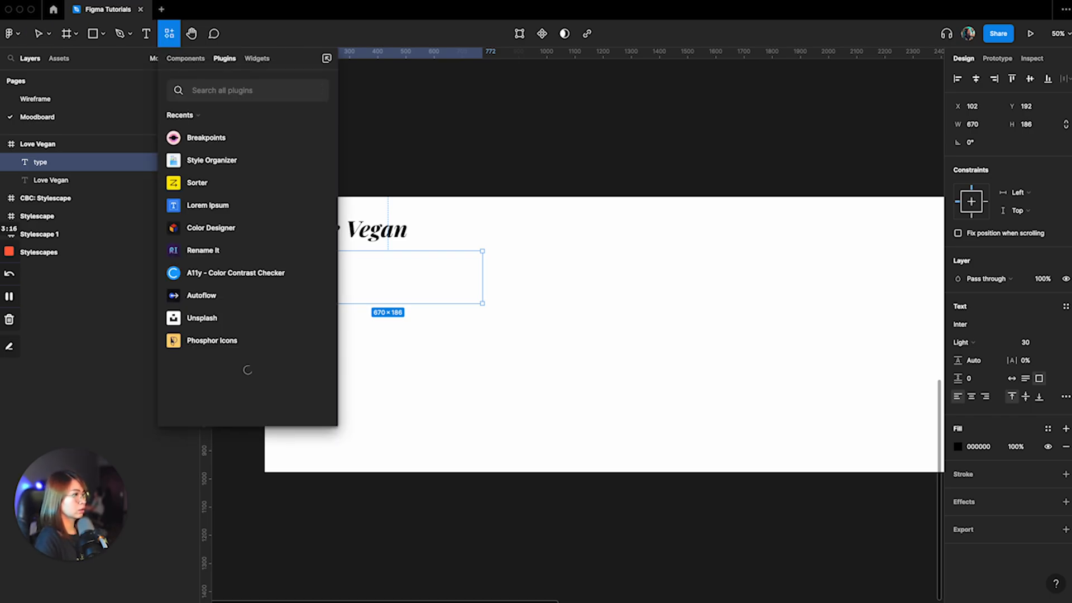
text(lore)
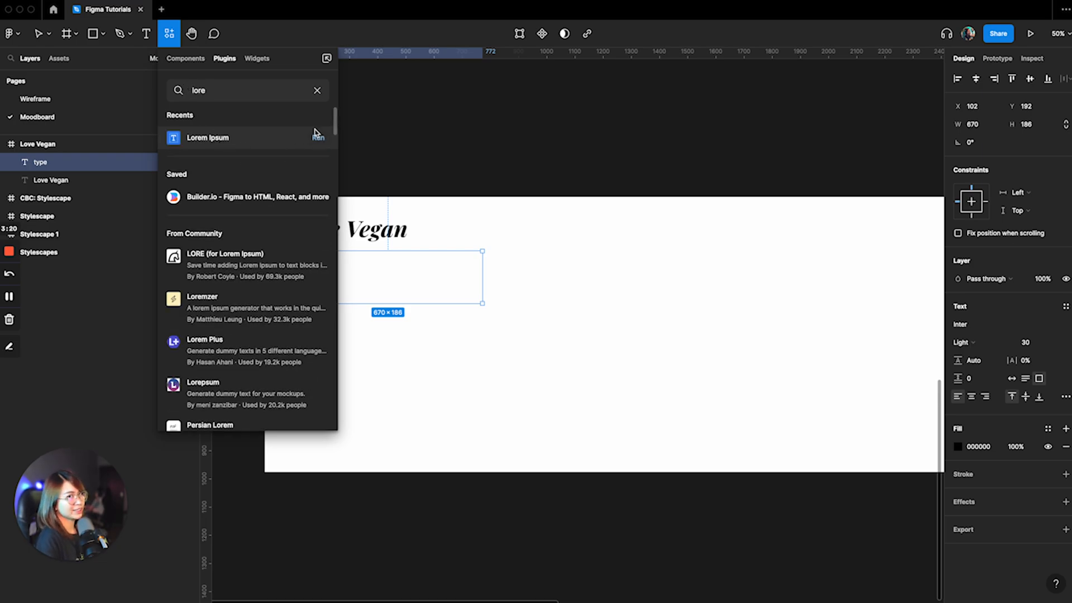
click(318, 137)
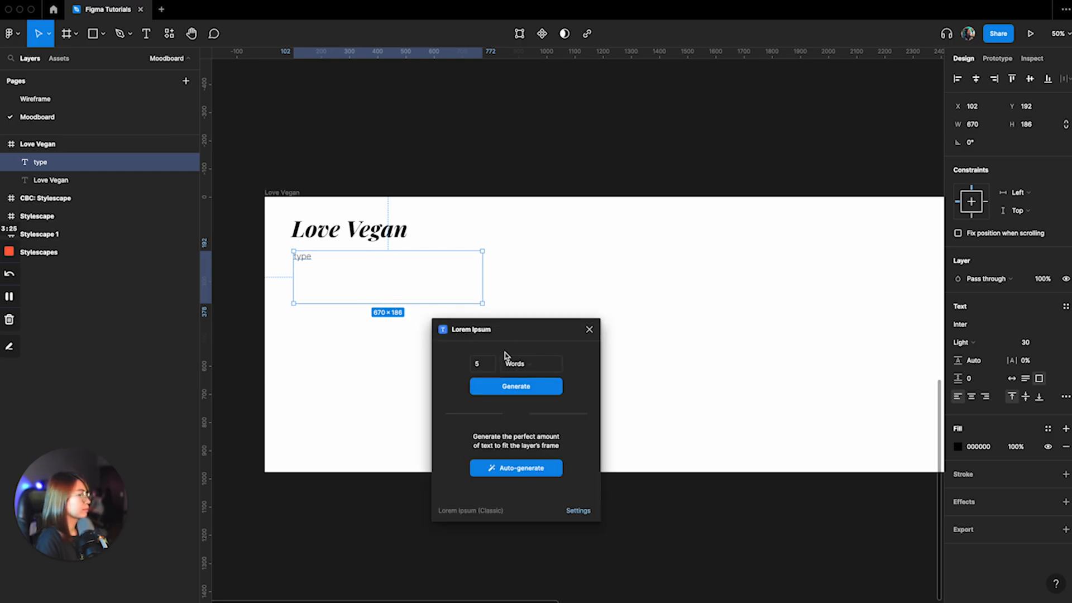
Step: Set the Lorem Ipsum plugin to 2 sentences, then auto-generate filler text to fit the text box
drag(503, 330, 581, 229)
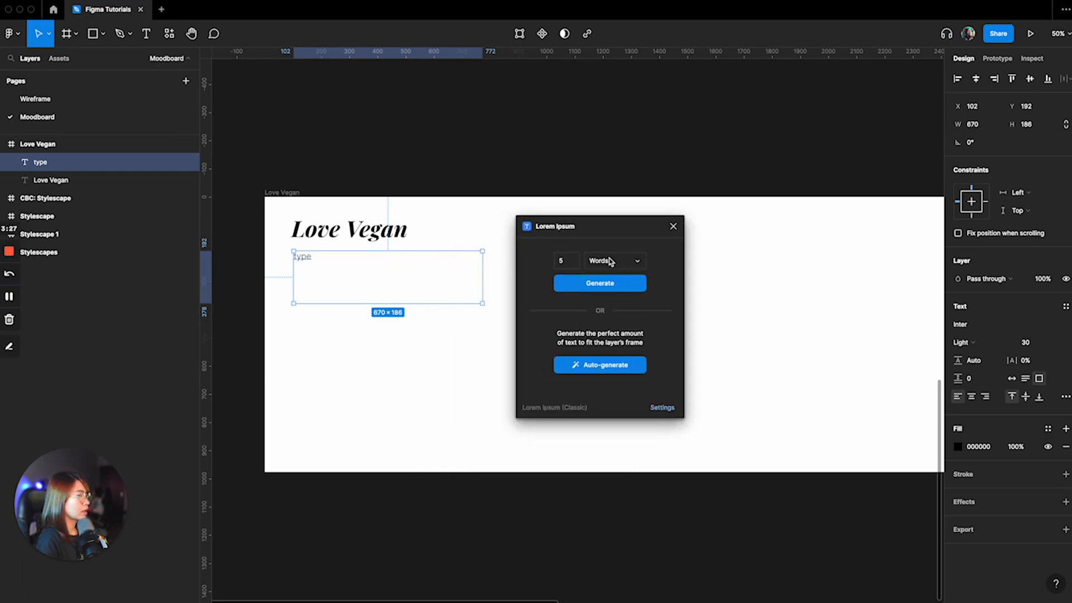
click(613, 263)
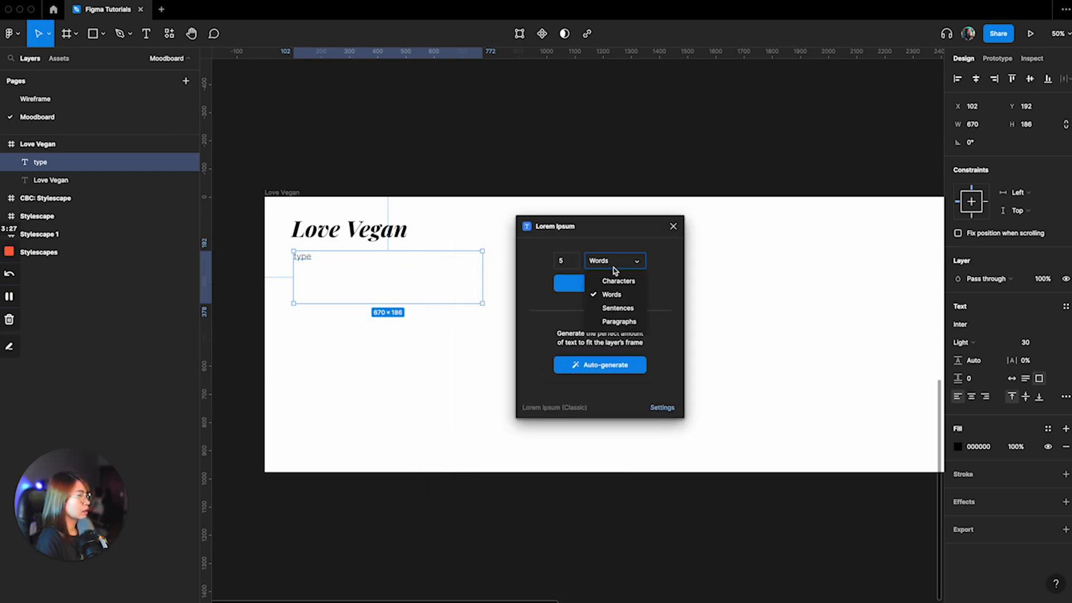
click(618, 308)
double_click(561, 261)
text(2)
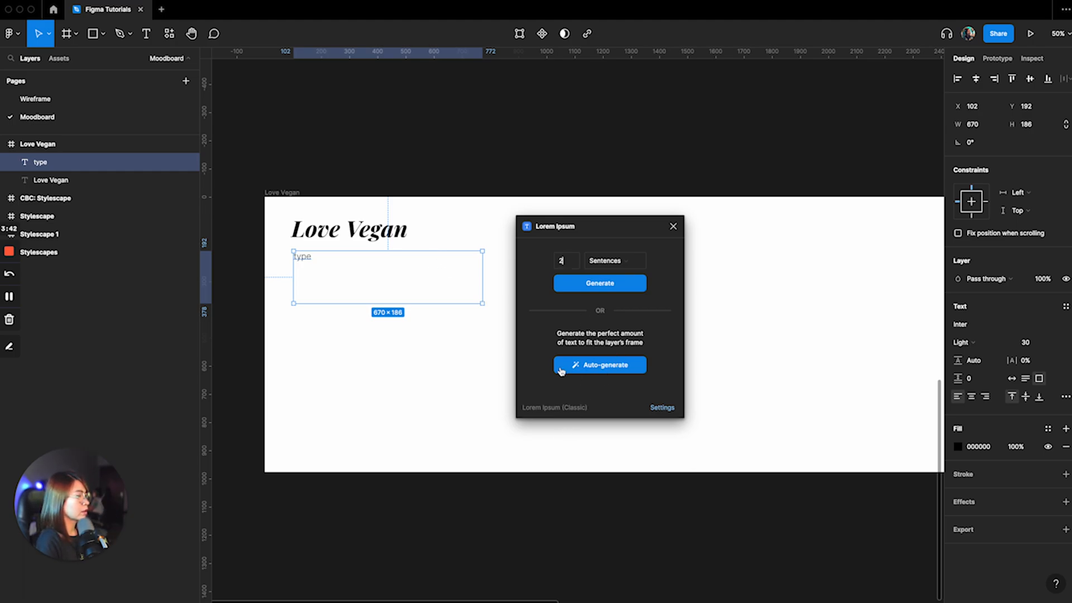
click(608, 368)
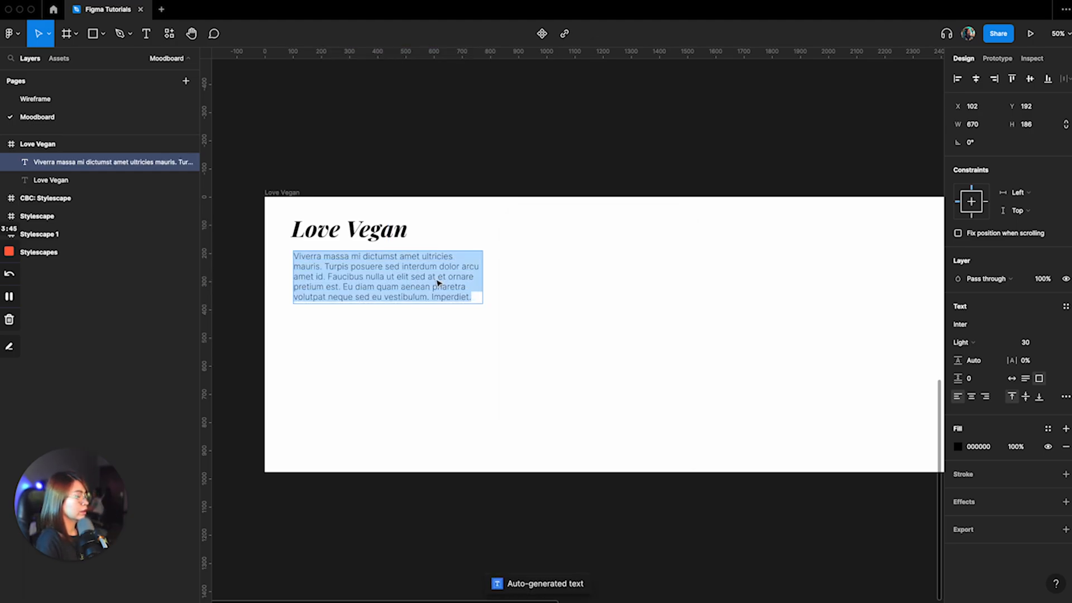
Step: Align the paragraph under the logo at X 94, Y 186 and resize its box to about 750 × 180
drag(430, 279, 423, 282)
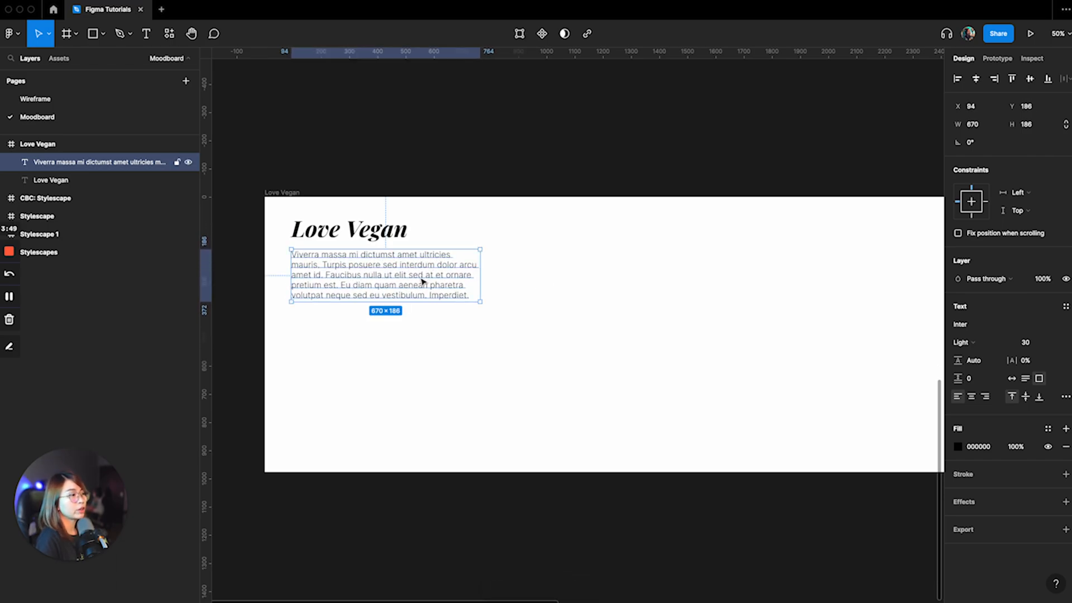
drag(480, 301, 502, 302)
click(479, 416)
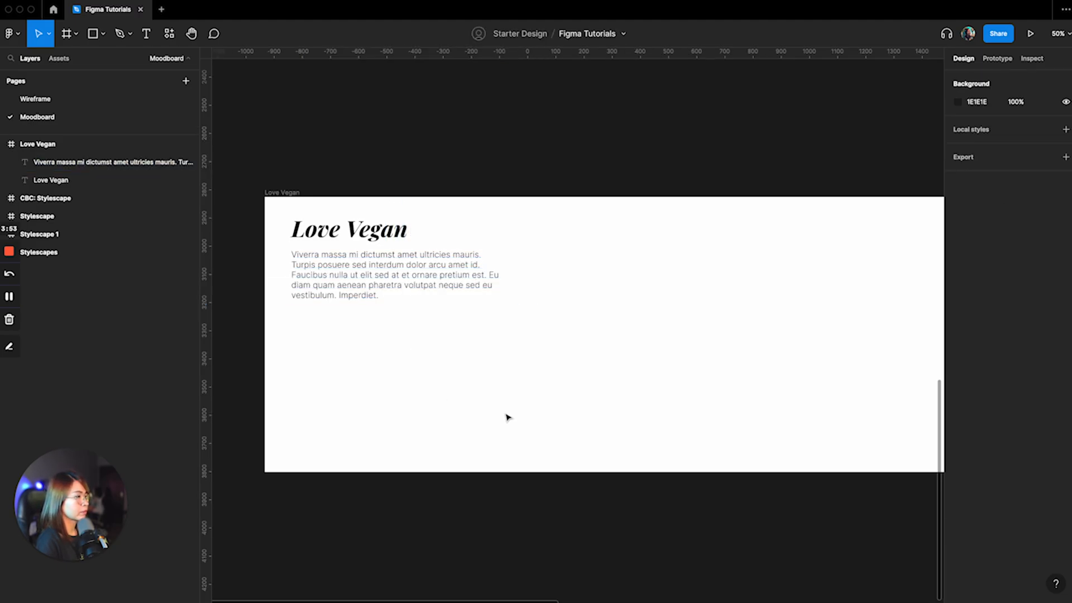
Step: Change the paragraph's font style to Extra Light
click(402, 280)
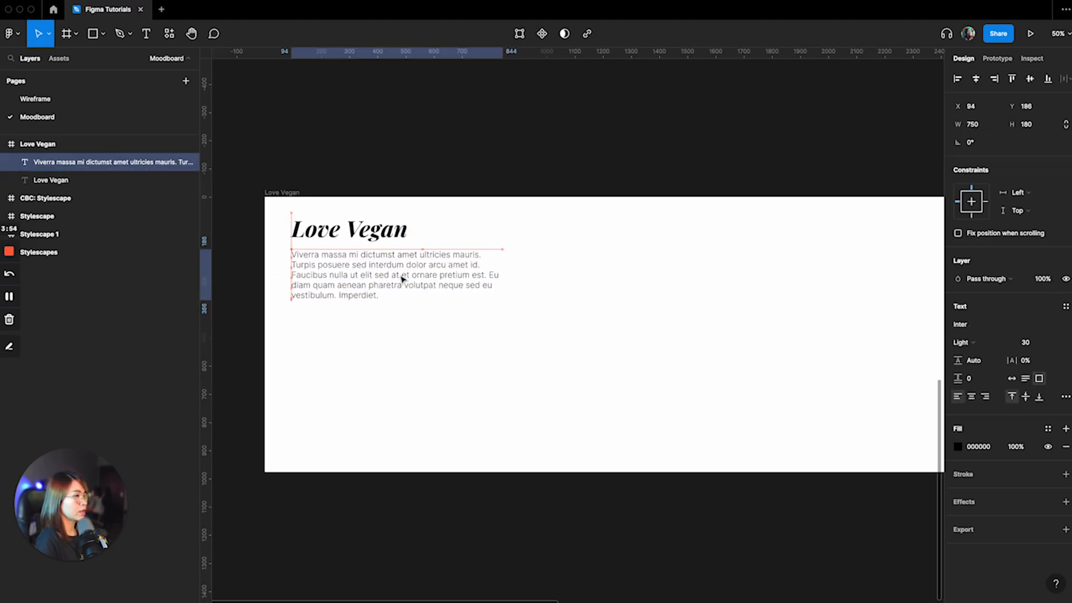
click(988, 342)
click(989, 333)
click(443, 328)
click(431, 275)
click(530, 346)
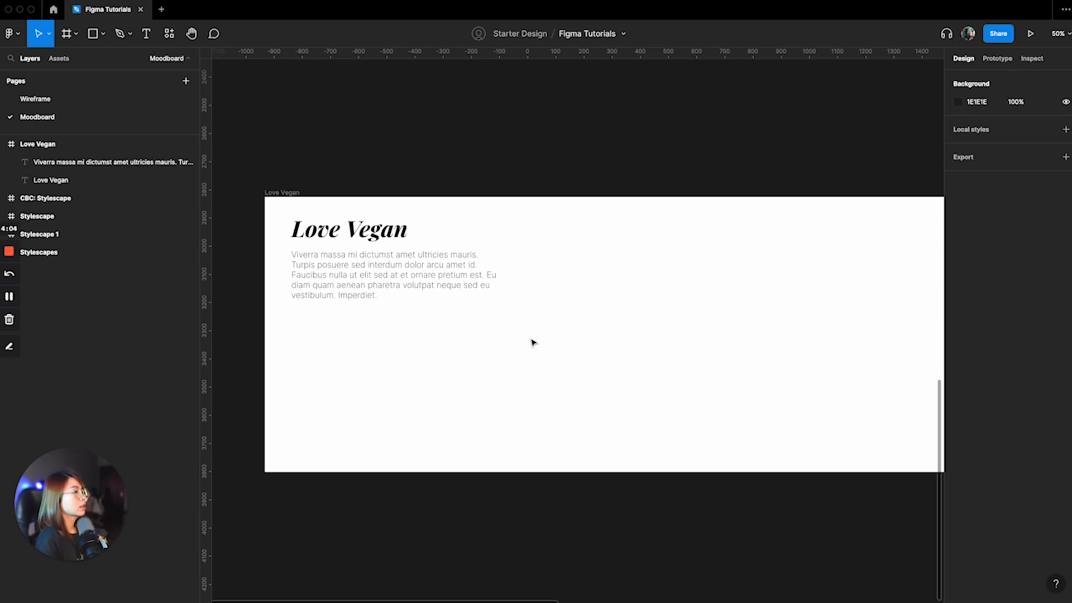
Step: Select the logo and paragraph together and move them slightly down within the frame, keeping X at 94
scroll(514, 355, down, 1)
scroll(551, 601, left, 2)
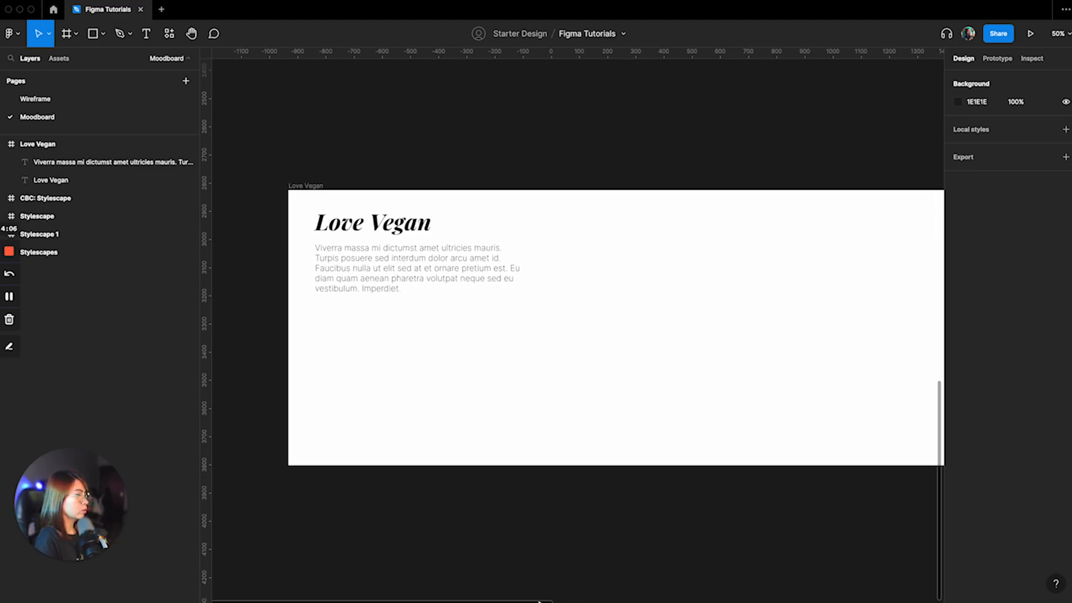
click(335, 222)
shift+click(479, 270)
drag(478, 271, 478, 273)
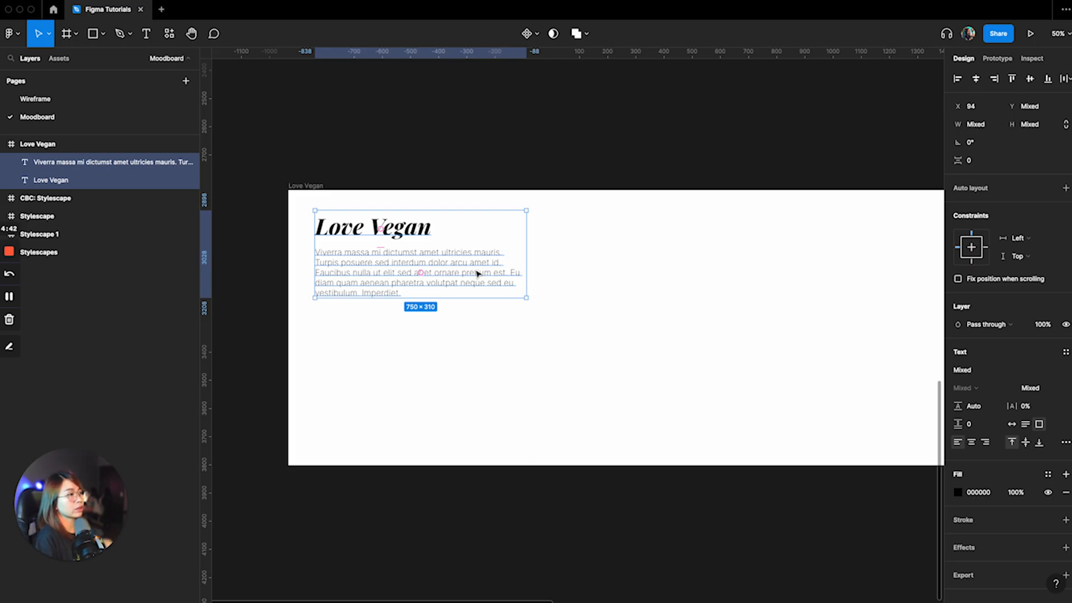
click(535, 270)
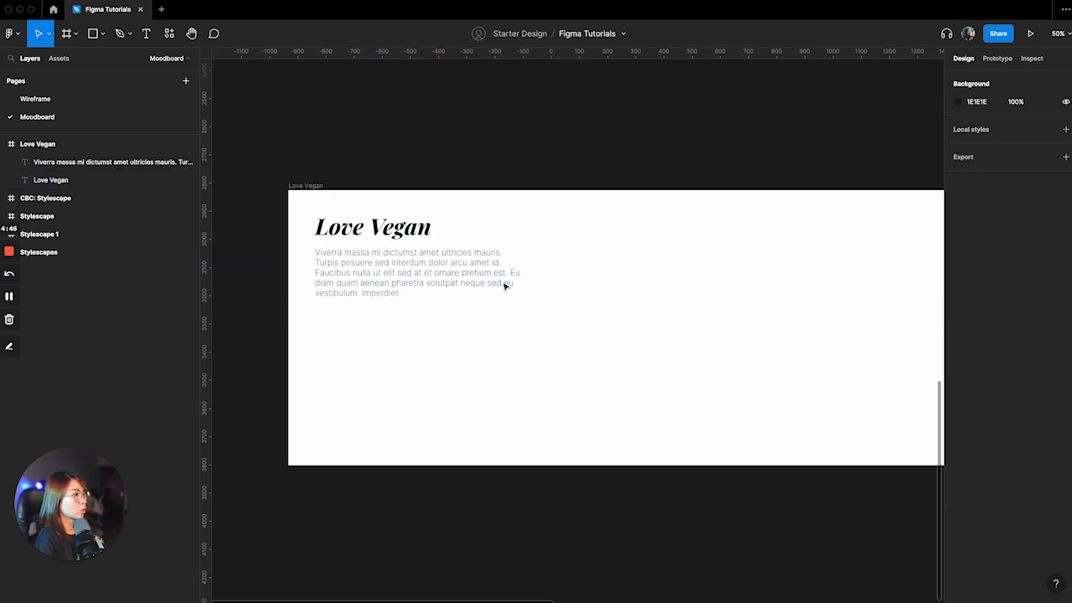
click(403, 280)
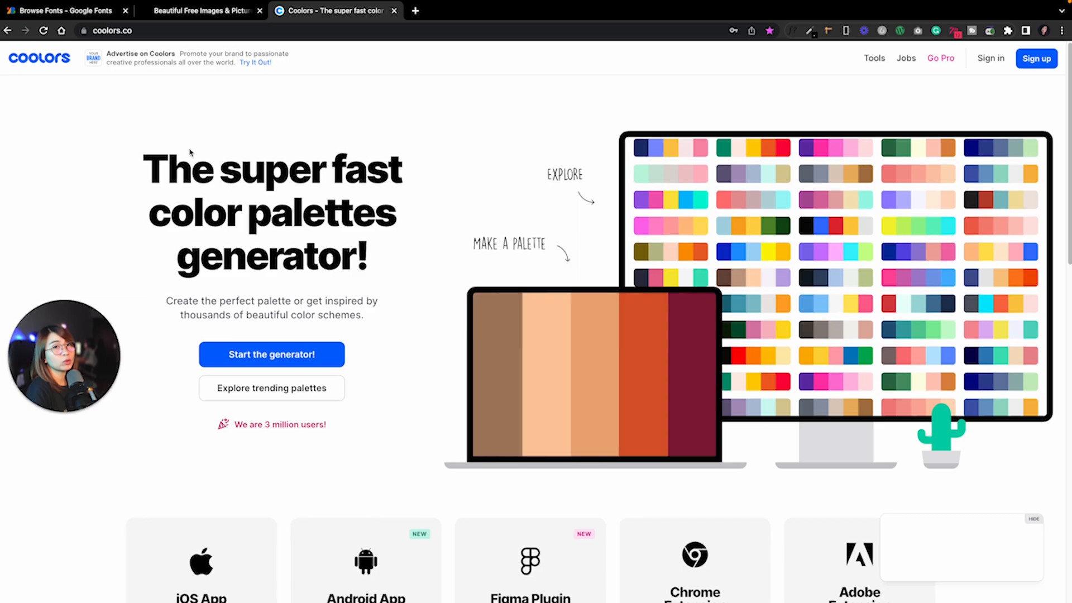
Step: Switch to the Coolors website in the browser and start its palette generator
click(174, 34)
click(88, 132)
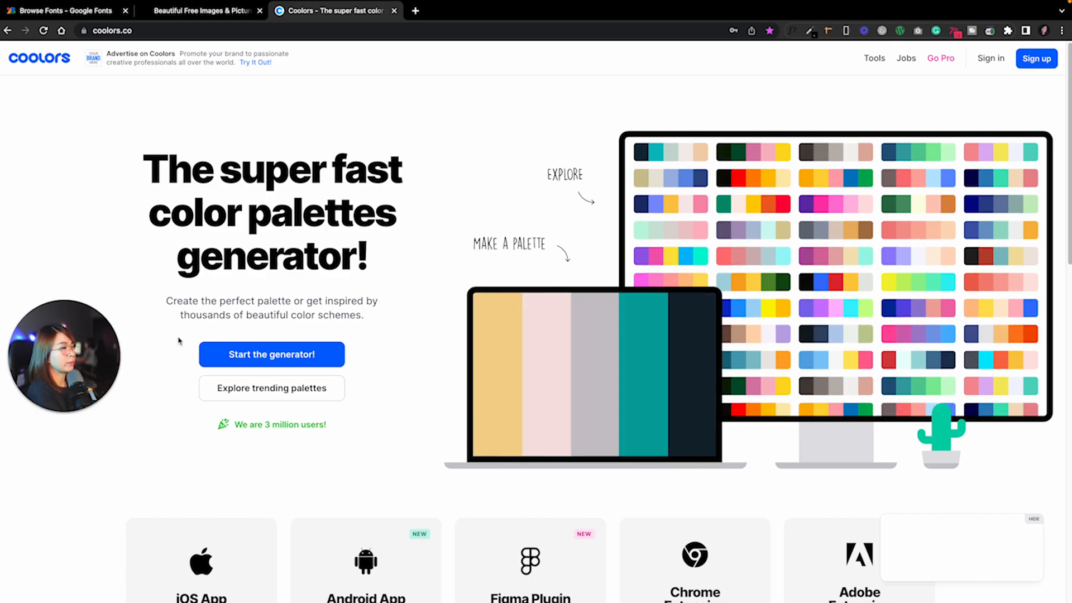
click(270, 354)
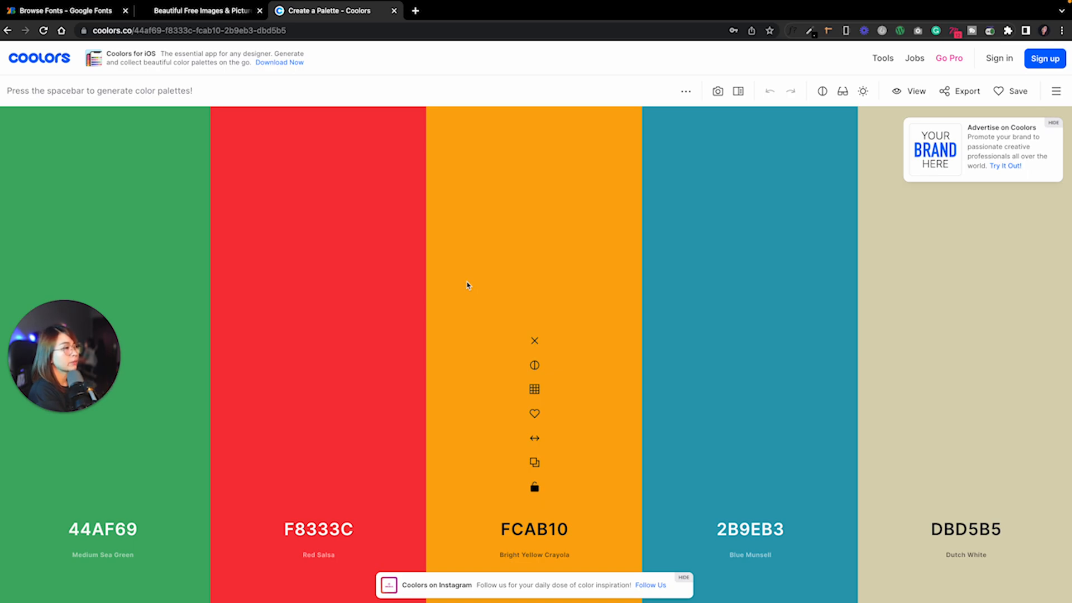
Step: Generate a series of random five-color palettes in Coolors to look for brand color ideas
mouse_move(448, 277)
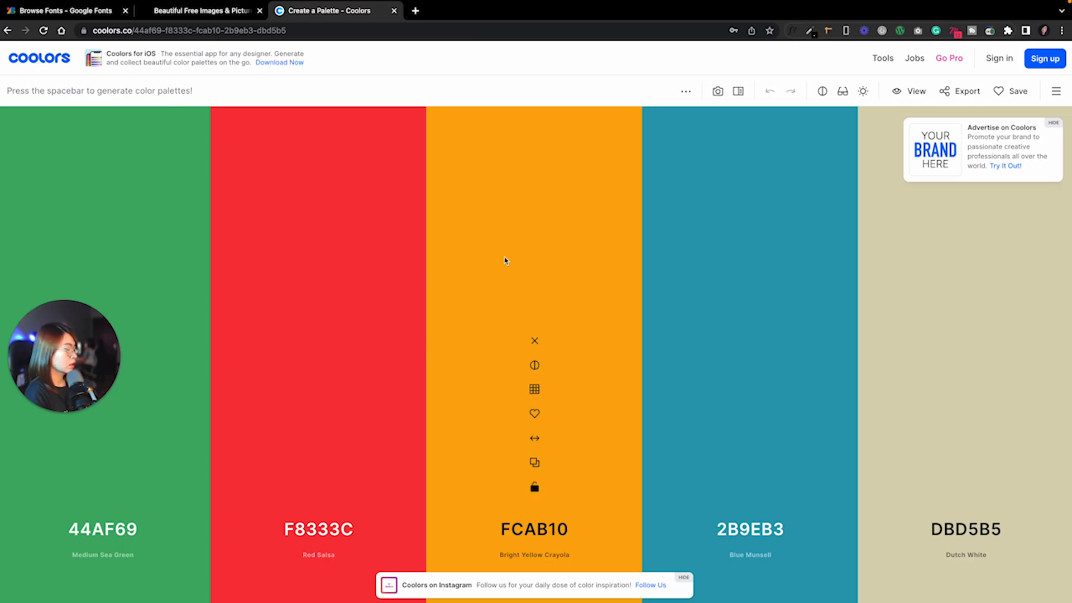
key(space)
key(space)
key(space)
key(space)
key(space)
key(space)
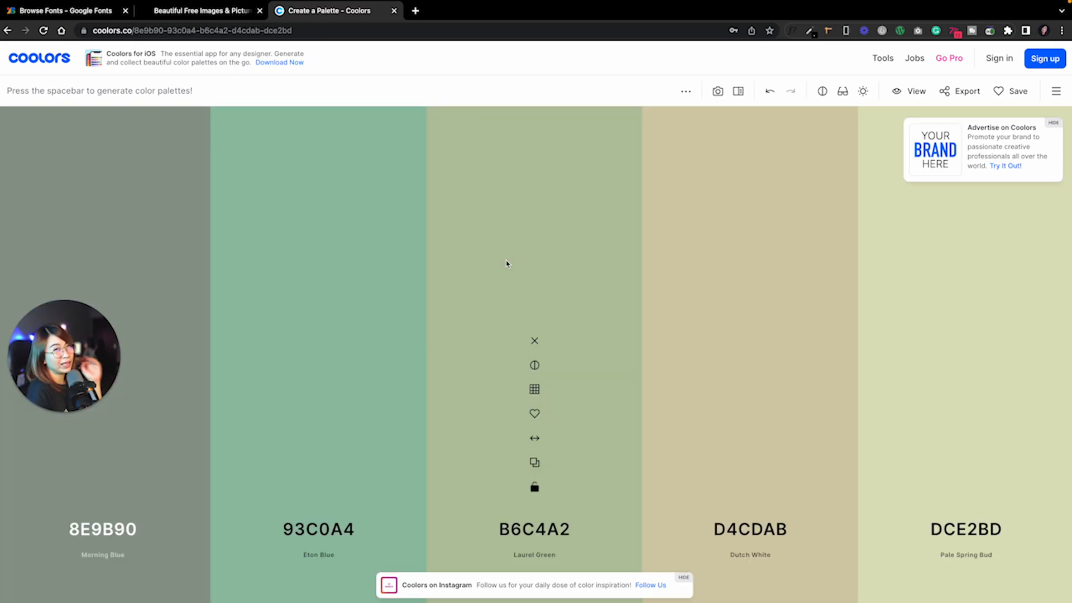
key(space)
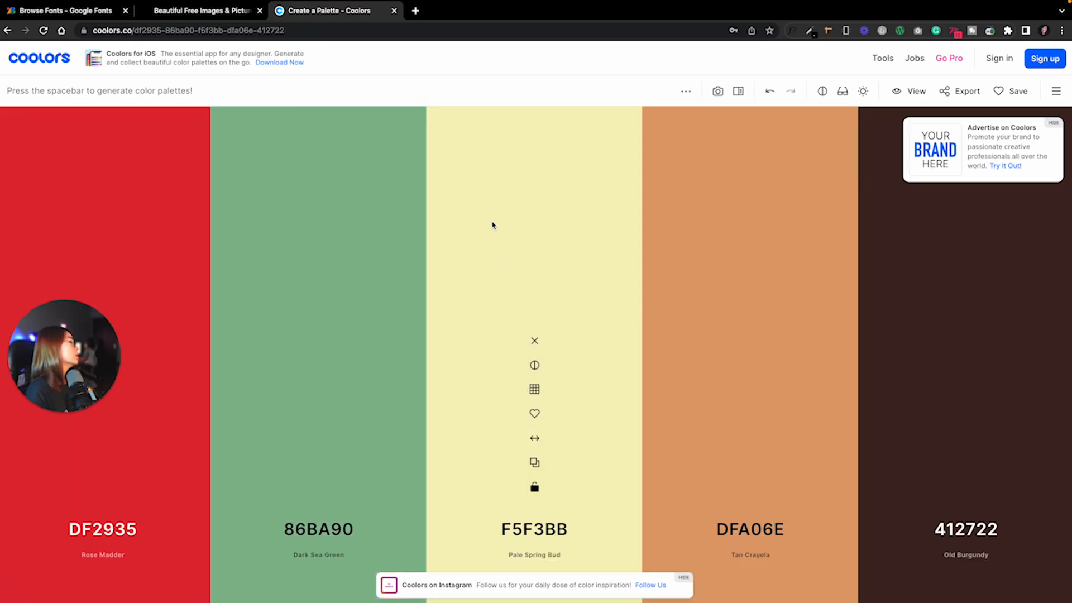
Step: Search the trending palettes for "nature" and load the palette 606C38, 283618, FEFAE0, DDA15E, BC6C25
click(1054, 93)
click(994, 132)
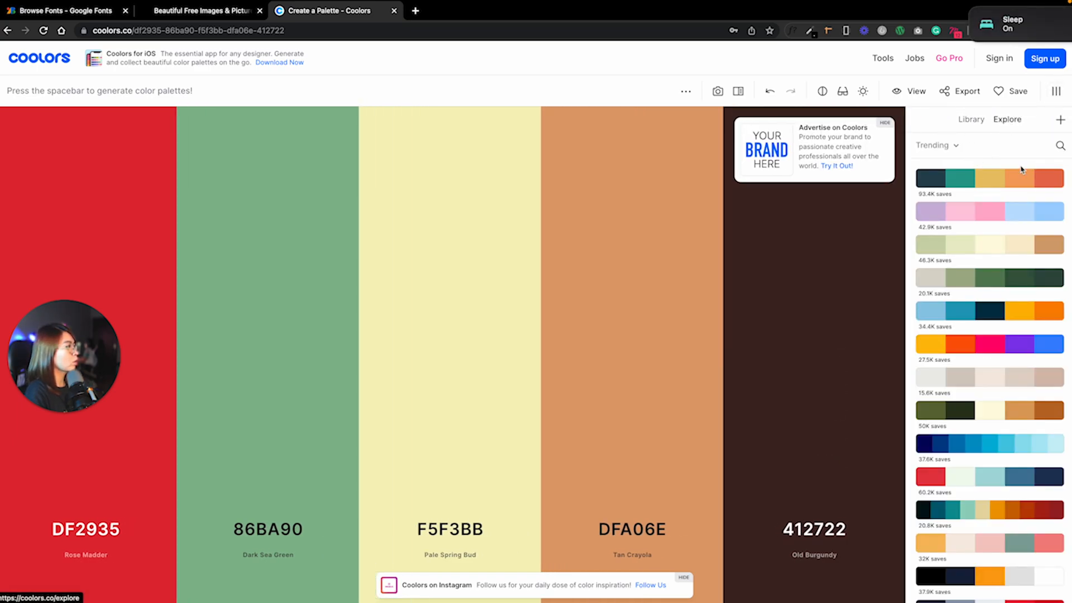
click(1060, 150)
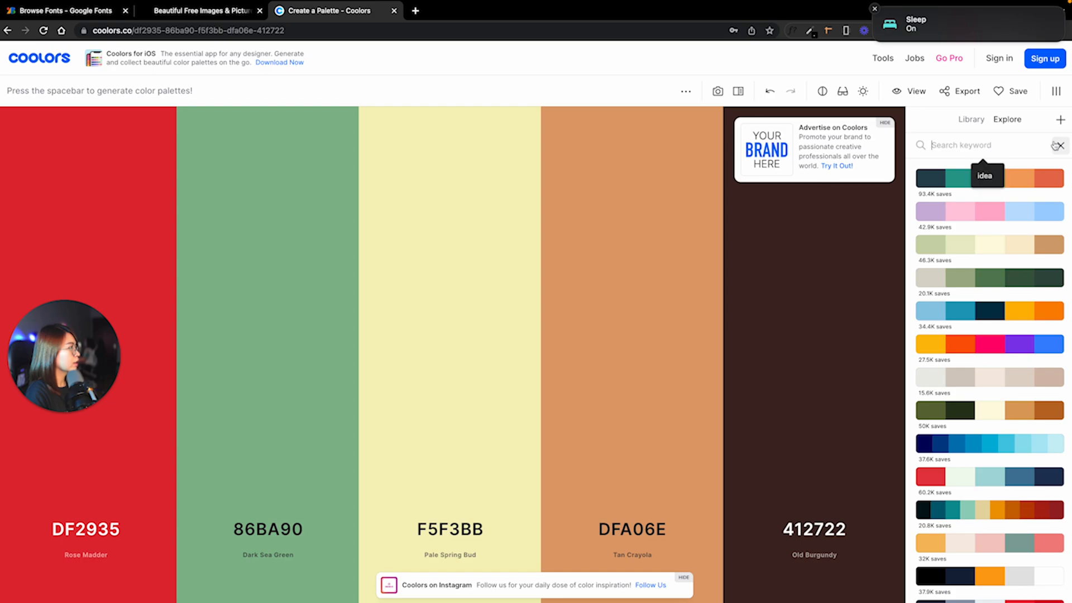
text(nature)
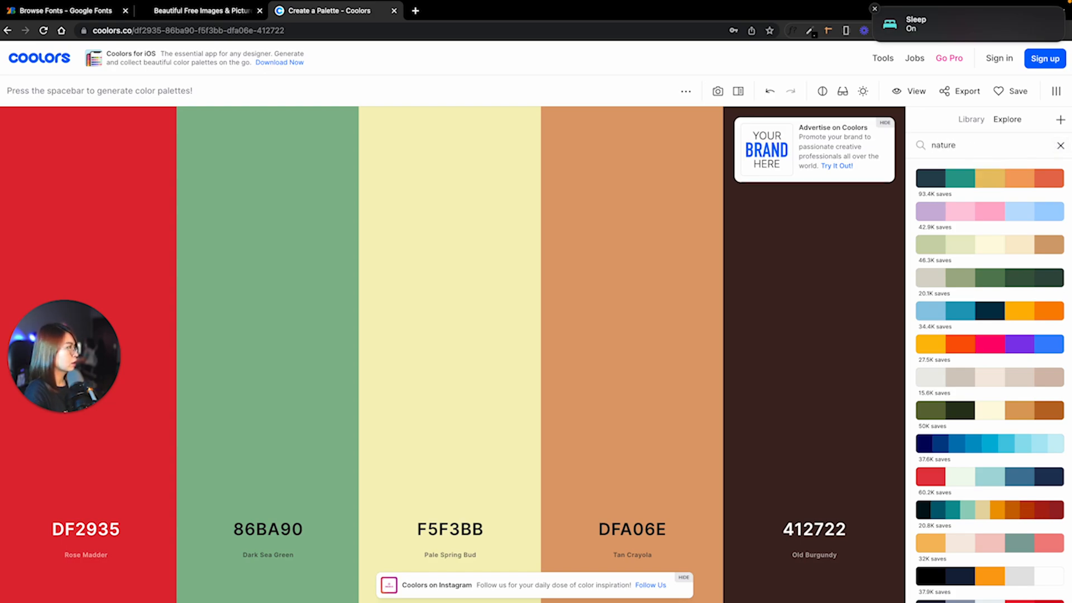
key(Return)
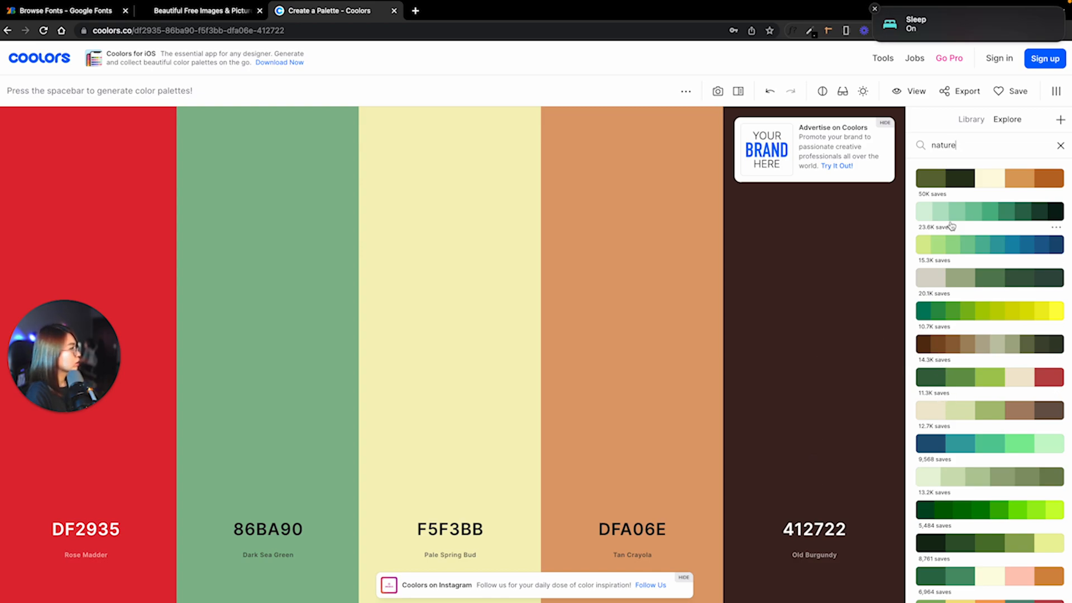
click(956, 182)
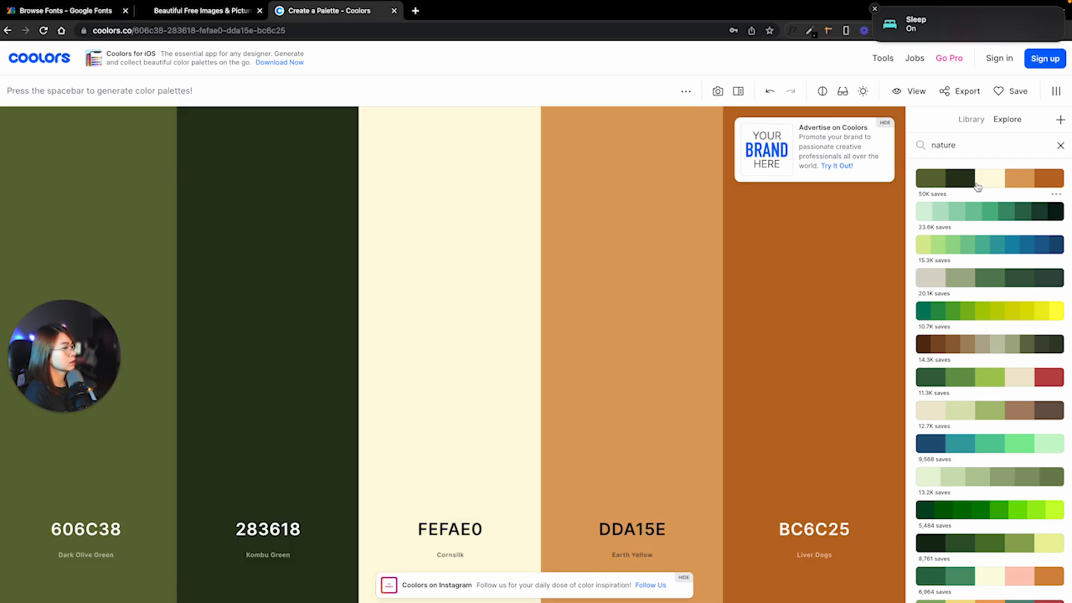
click(1060, 145)
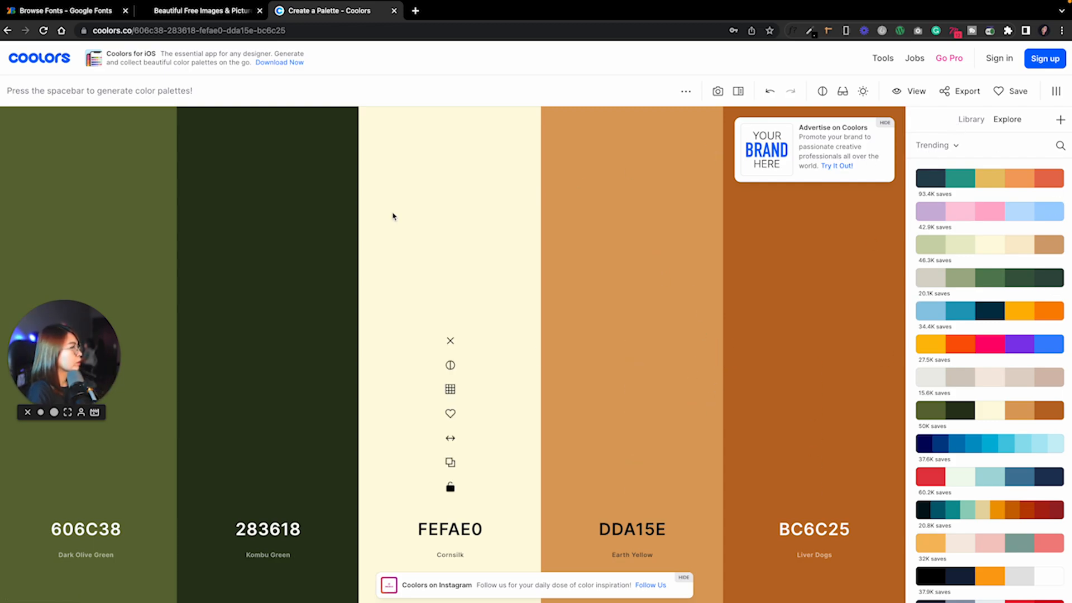
Step: Export the palette as an image titled "Love Vegan Palette" with the HEX color space
click(959, 95)
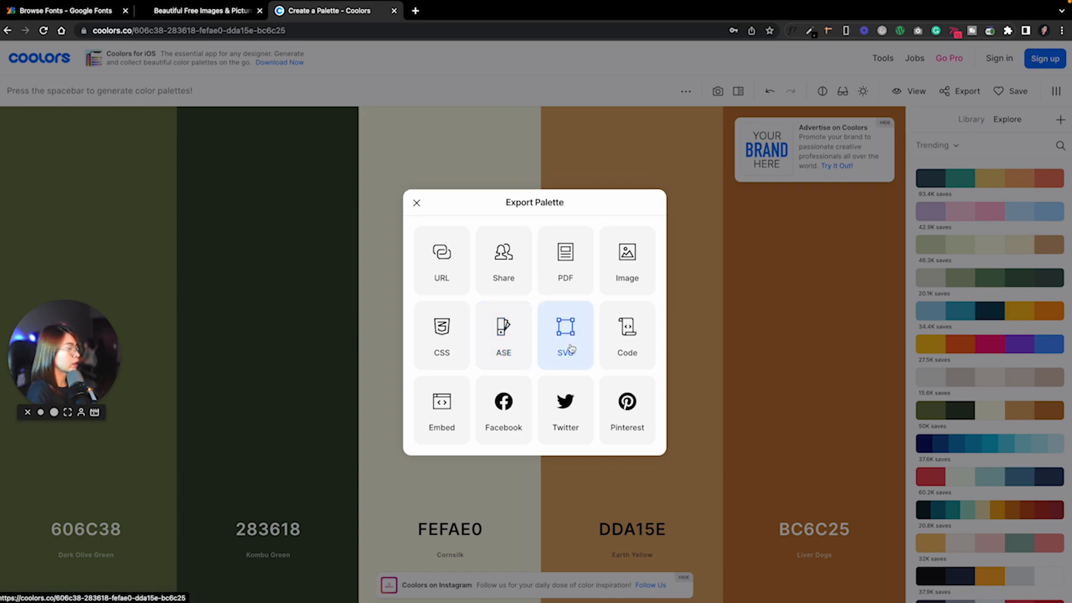
click(629, 269)
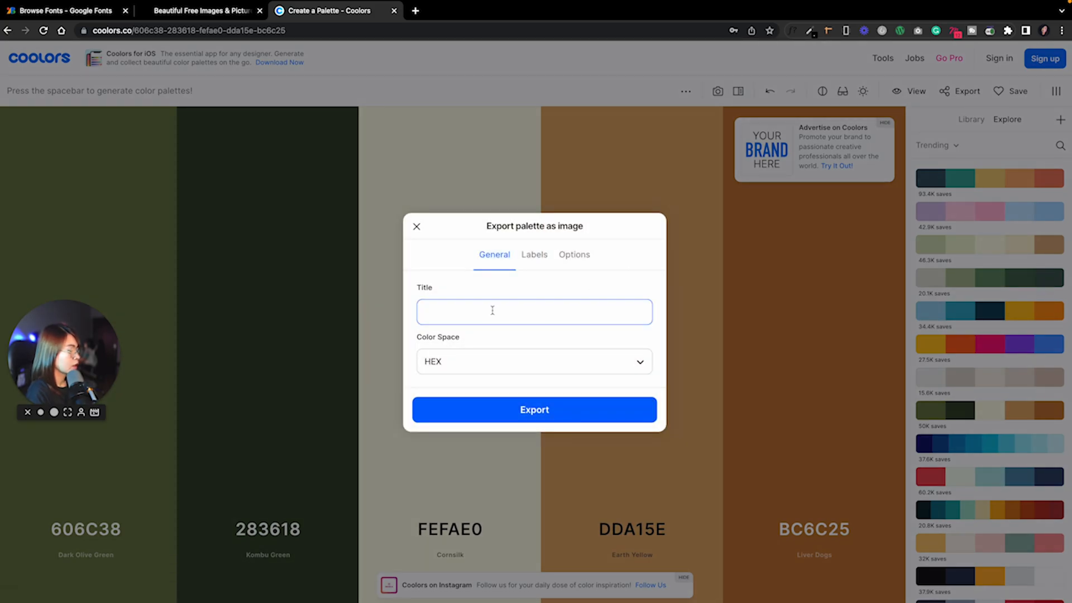
click(471, 362)
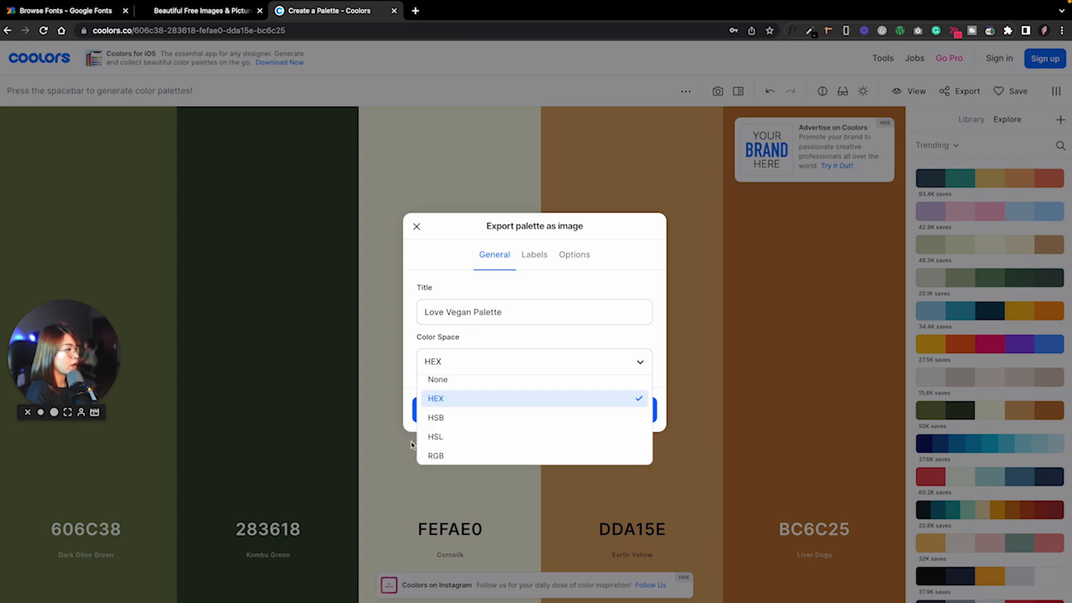
scroll(481, 430, down, 2)
scroll(475, 430, up, 2)
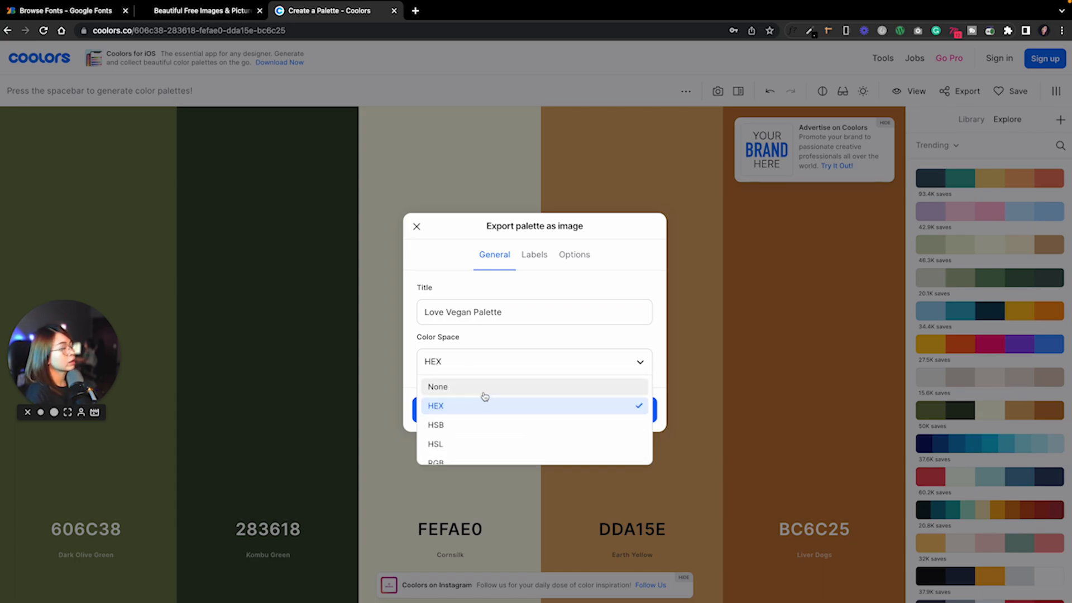
click(473, 412)
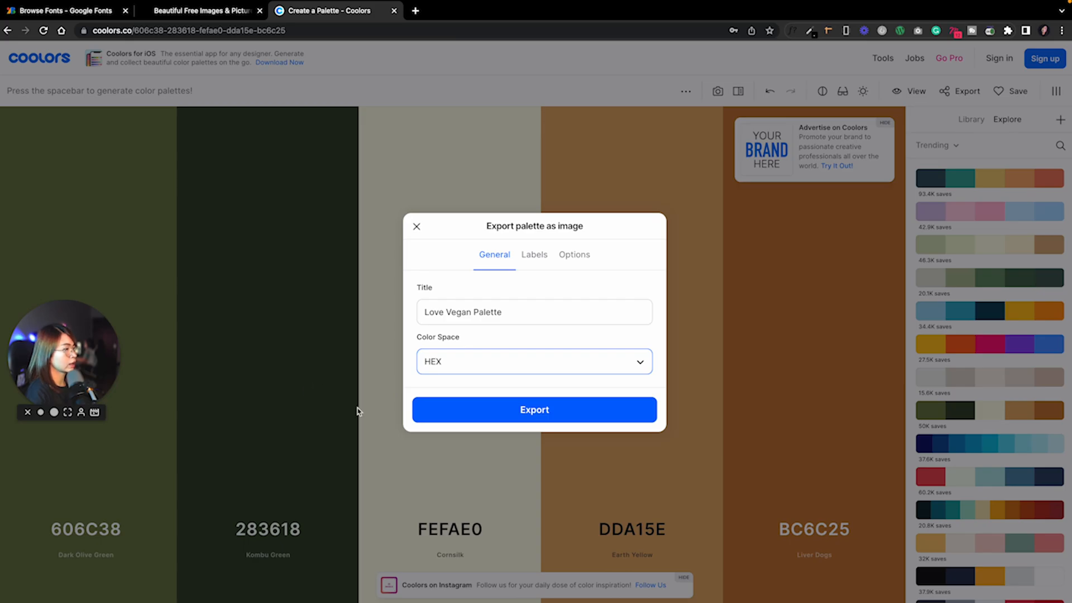
click(543, 422)
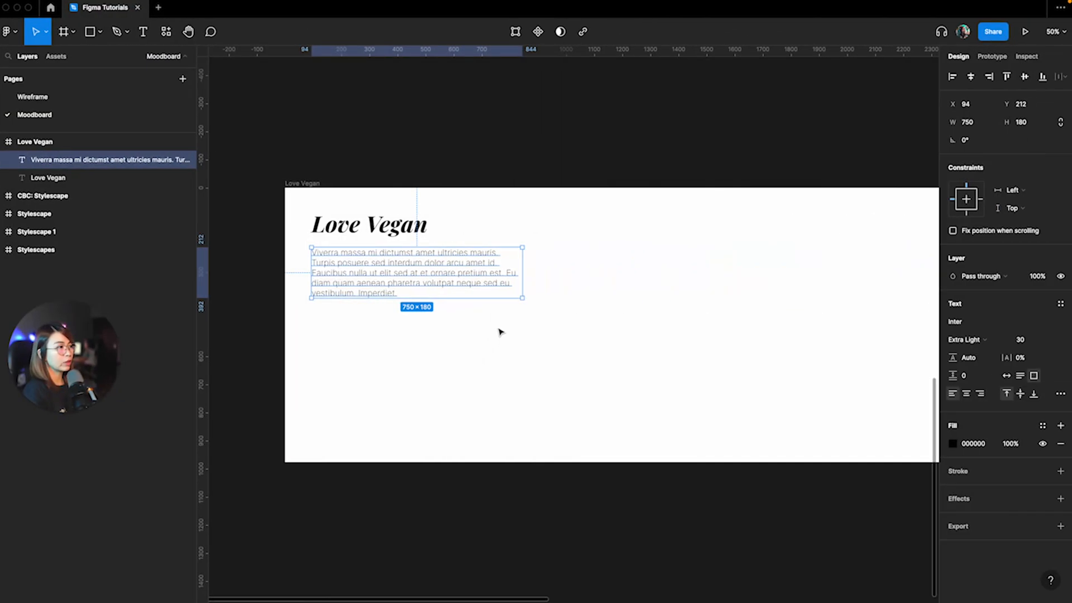
Step: Switch to Figma and place the exported Love Vegan Palette image on the canvas below the Love Vegan frame
drag(54, 361, 54, 506)
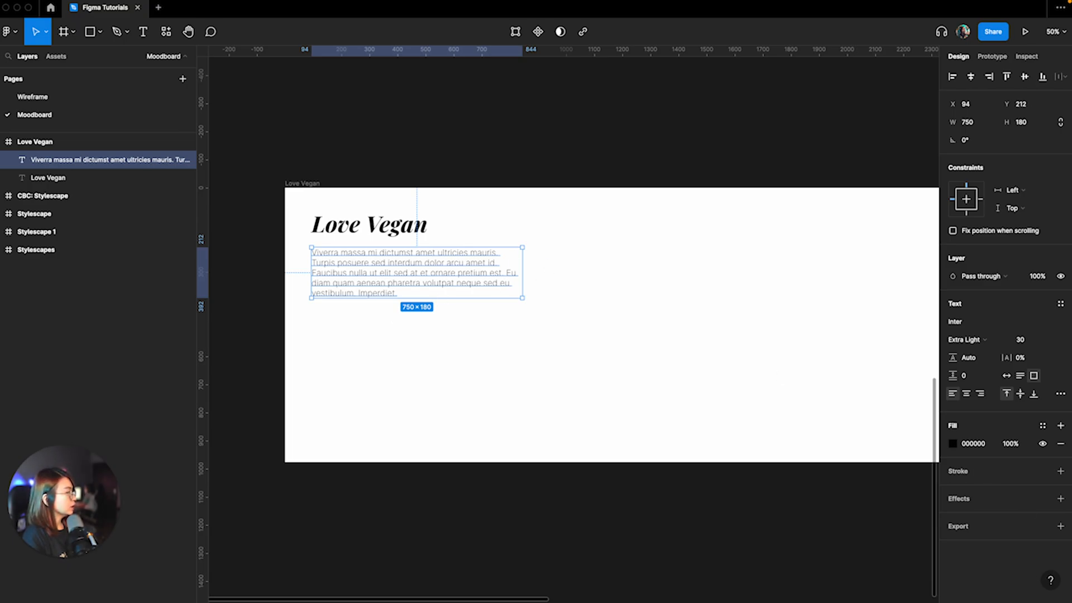
scroll(433, 332, up, 2)
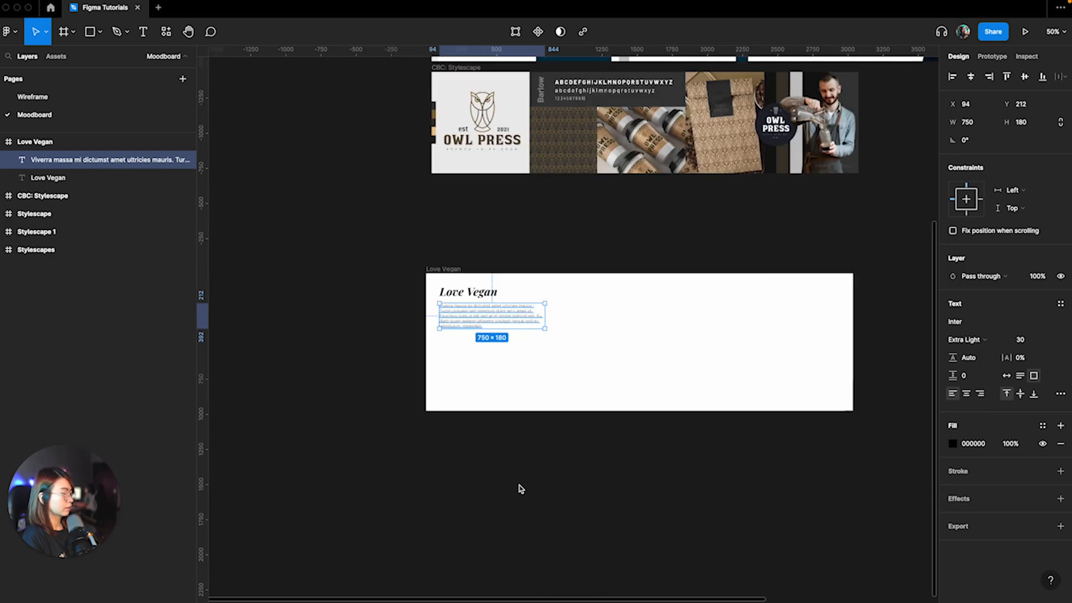
key(minus)
scroll(560, 440, down, 1)
drag(287, 457, 529, 491)
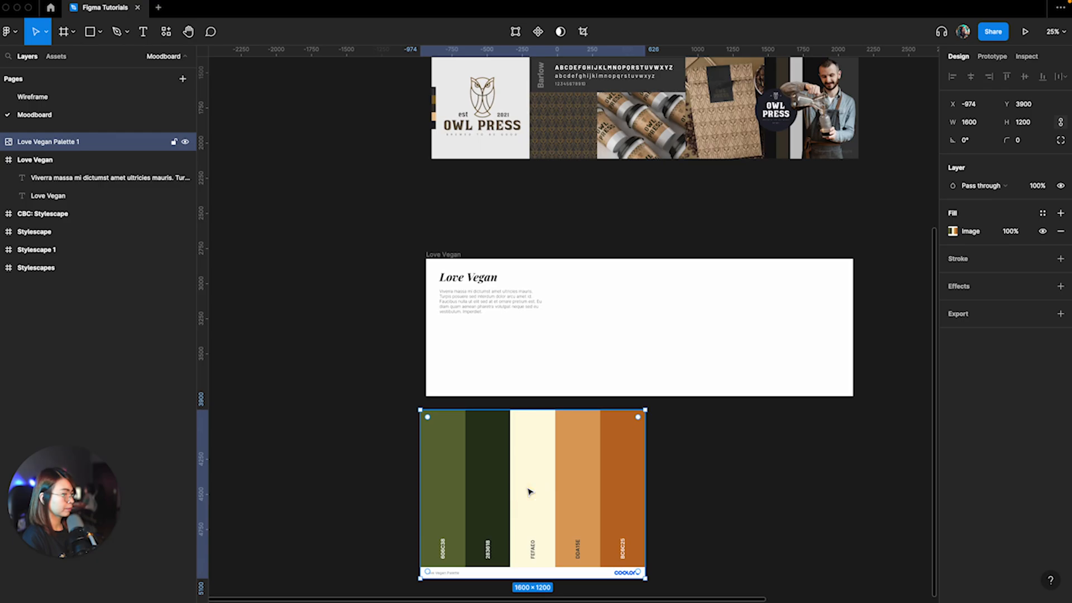
Step: Place the palette image inside the Love Vegan frame under the paragraph, scaled to about 646 × 485 at X 94, Y 440
key(plus)
scroll(519, 488, down, 5)
scroll(514, 488, down, 3)
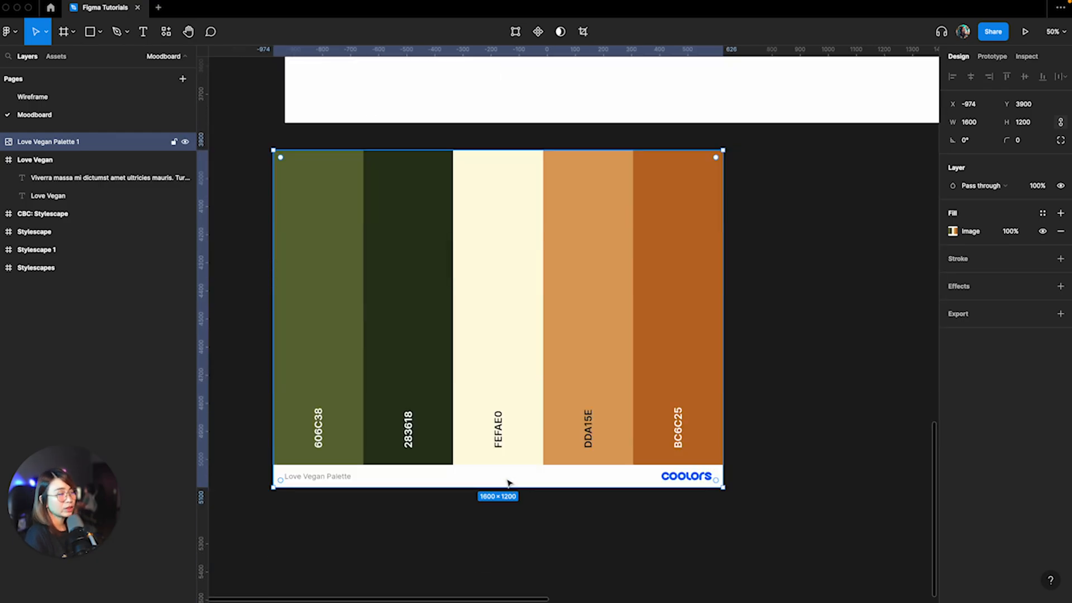
scroll(475, 420, up, 4)
drag(371, 486, 659, 235)
key(minus)
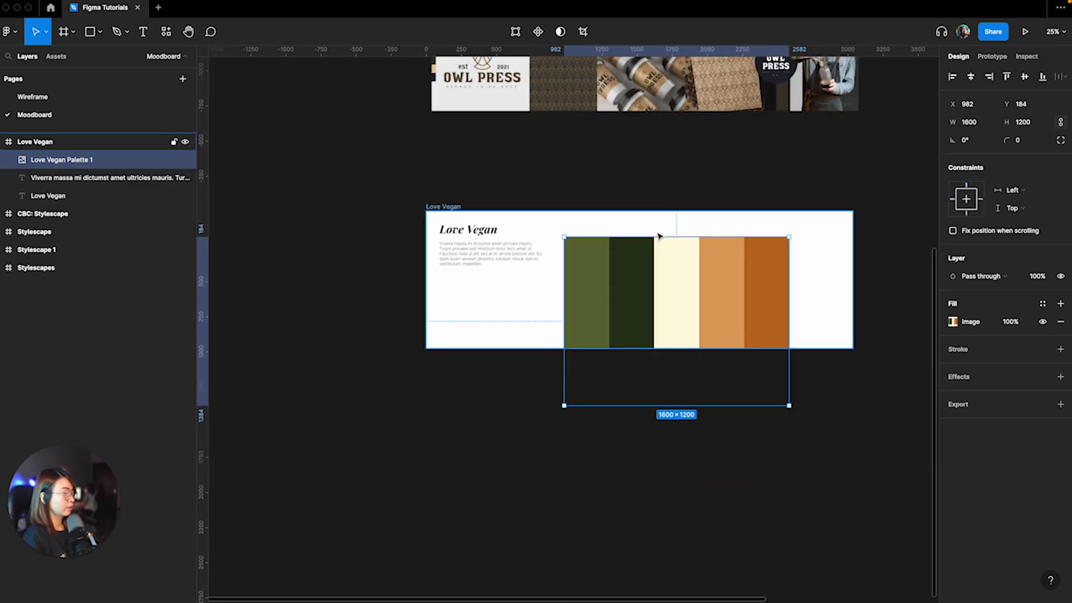
drag(789, 405, 505, 304)
key(plus)
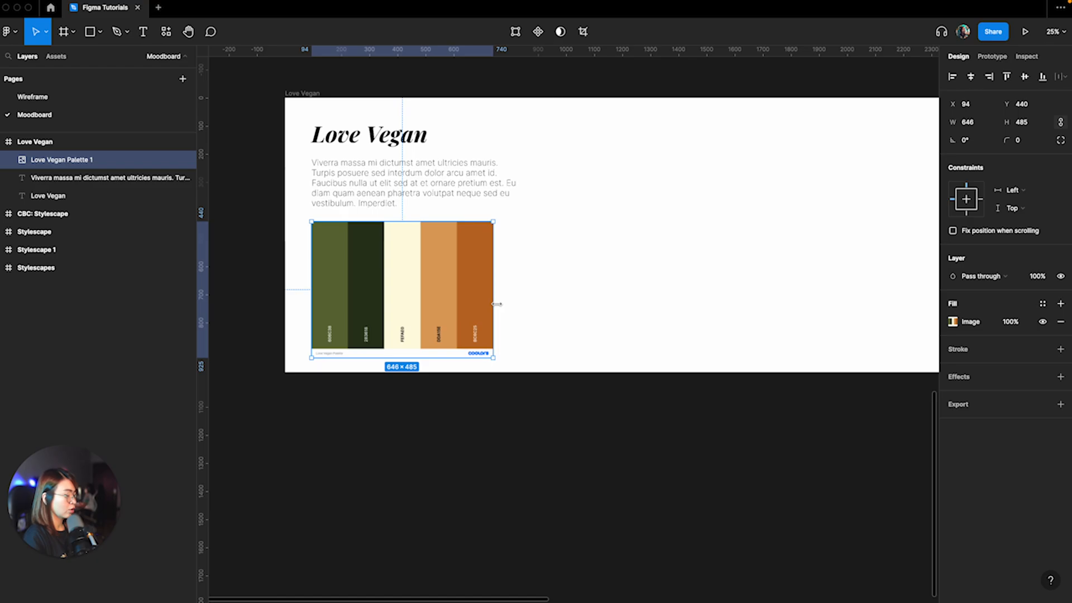
Step: Examine how the Sapphire Medicals and Owl Press stylescapes present their color swatches
scroll(455, 301, up, 15)
scroll(553, 290, up, 3)
scroll(525, 318, down, 10)
scroll(494, 352, up, 7)
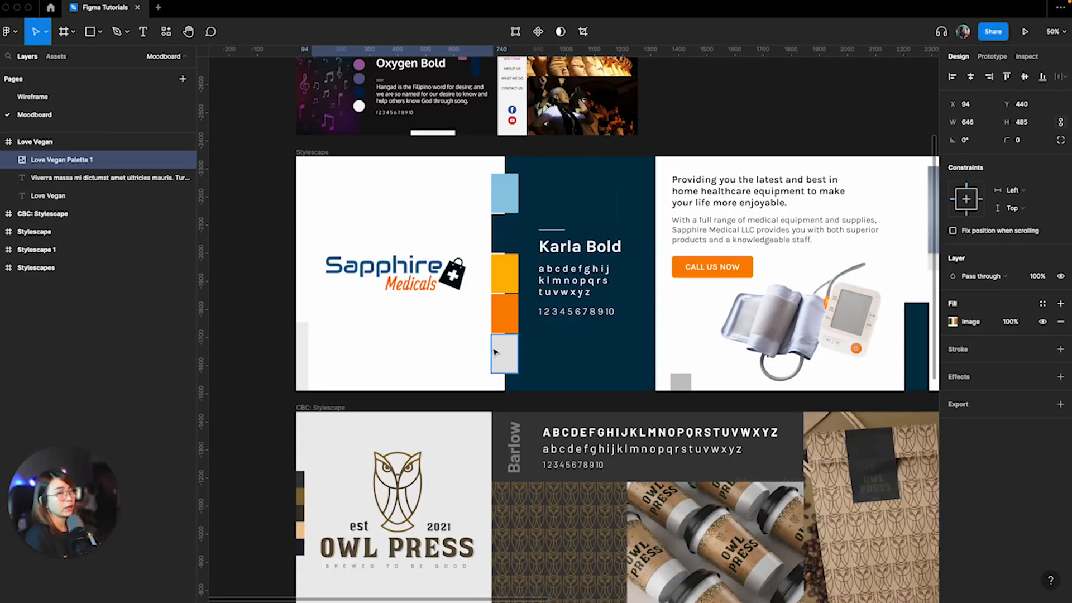
scroll(658, 307, down, 6)
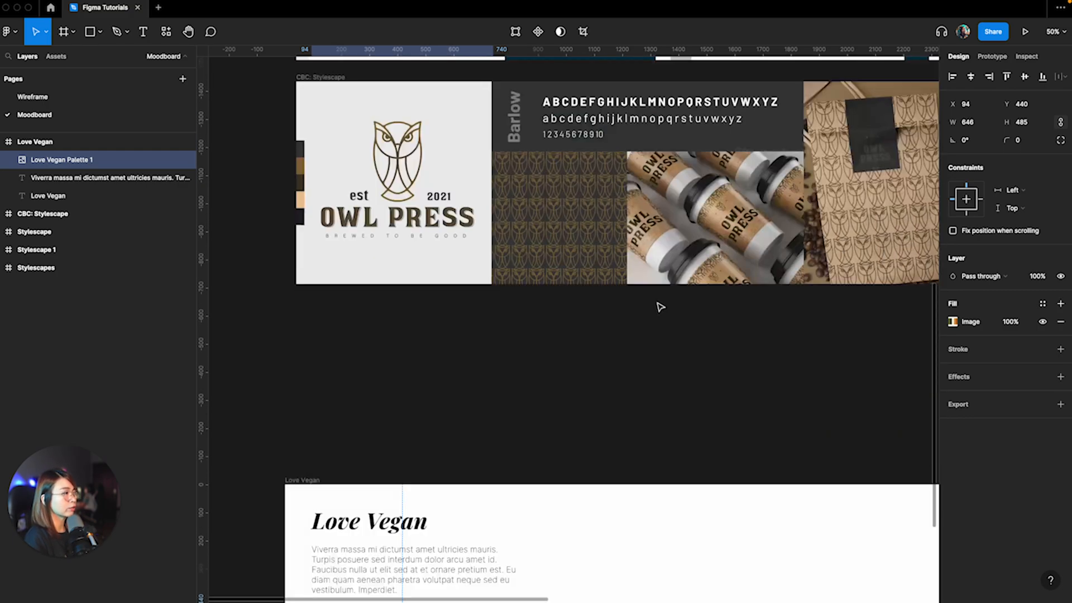
Step: Move the palette image out of the frame to just below it and enlarge it to about 1168 × 877
scroll(659, 306, down, 10)
drag(397, 146, 392, 367)
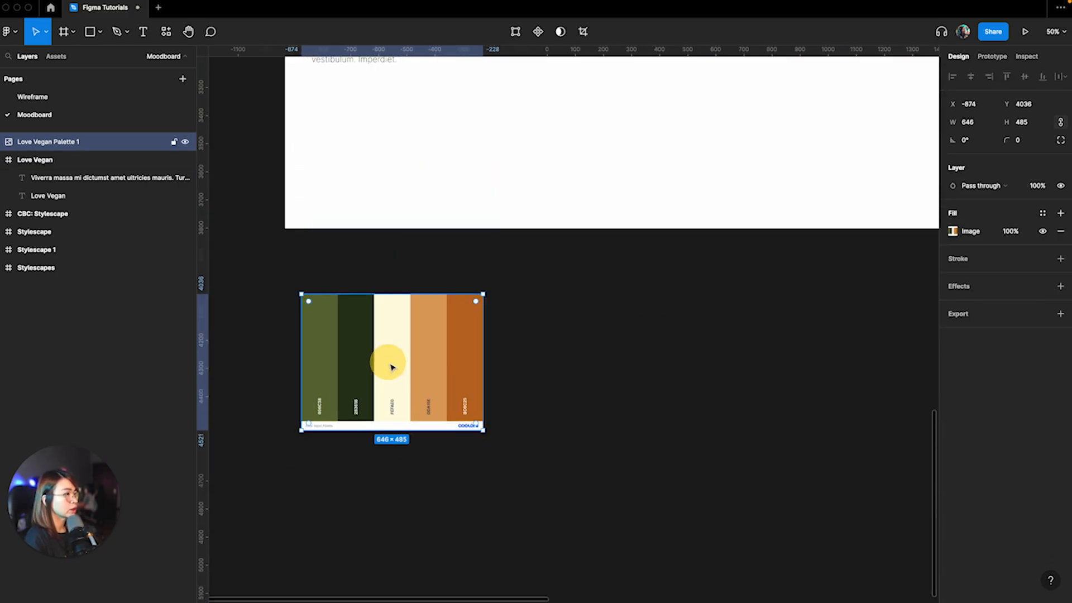
scroll(392, 367, up, 1)
drag(483, 507, 628, 600)
drag(496, 470, 504, 443)
scroll(503, 443, up, 2)
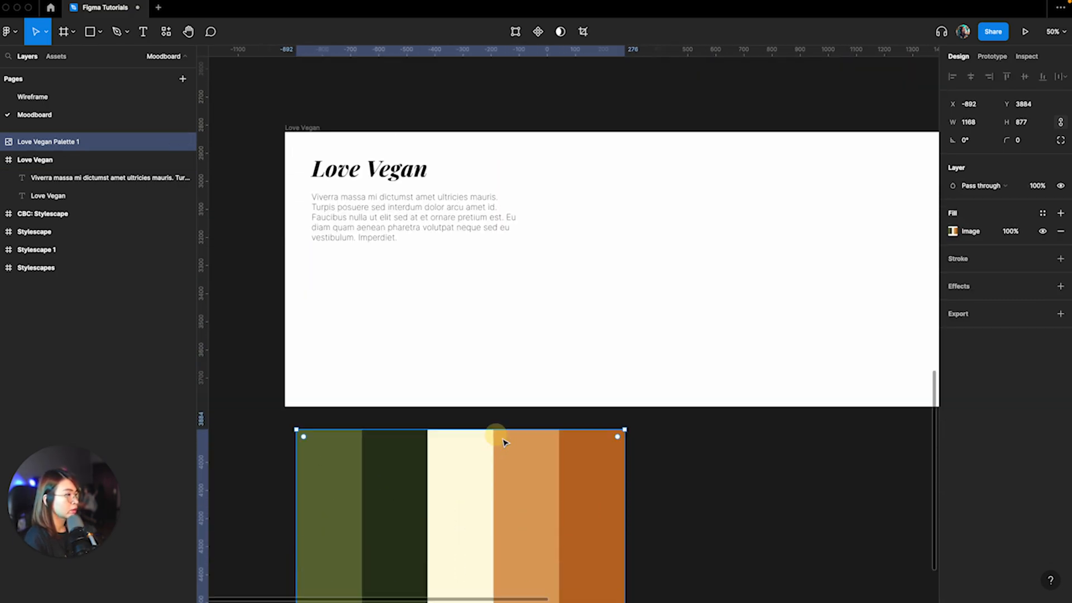
Step: Draw a circle about 102 × 102 under the paragraph in the Love Vegan frame, near X 84, Y 437
scroll(502, 439, up, 1)
scroll(495, 350, down, 2)
scroll(436, 309, up, 1)
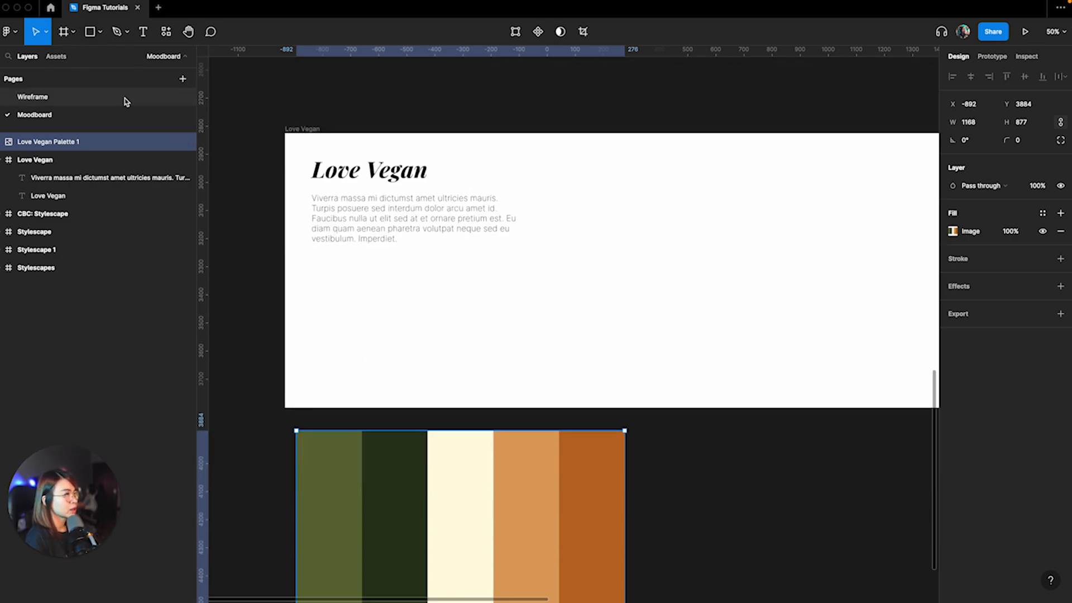
scroll(443, 203, up, 1)
click(97, 35)
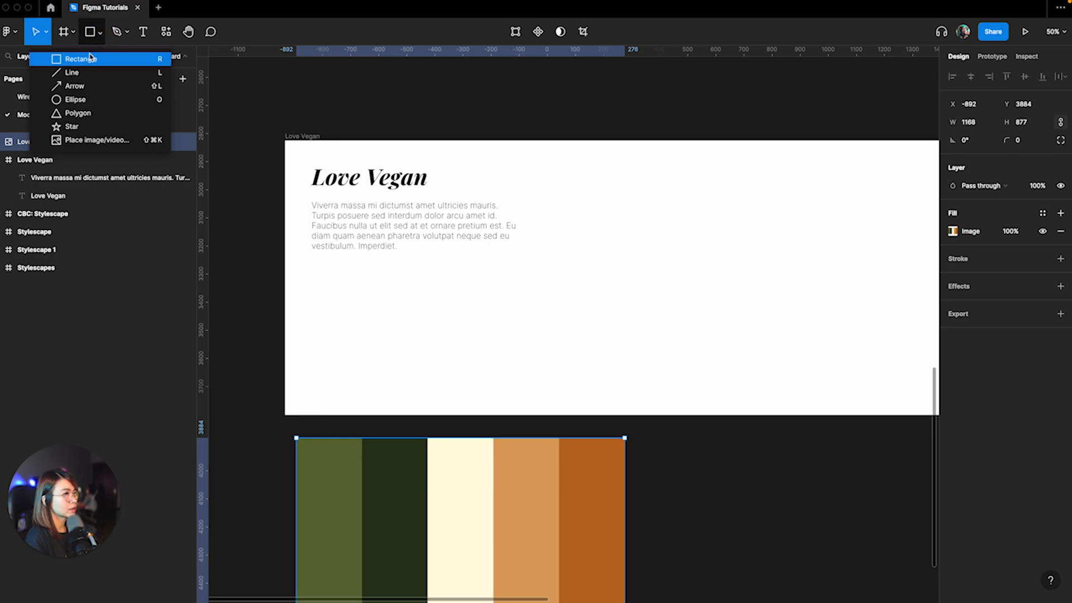
click(78, 102)
mouse_move(323, 286)
mouse_down()
mouse_move(343, 309)
mouse_move(326, 280)
mouse_up()
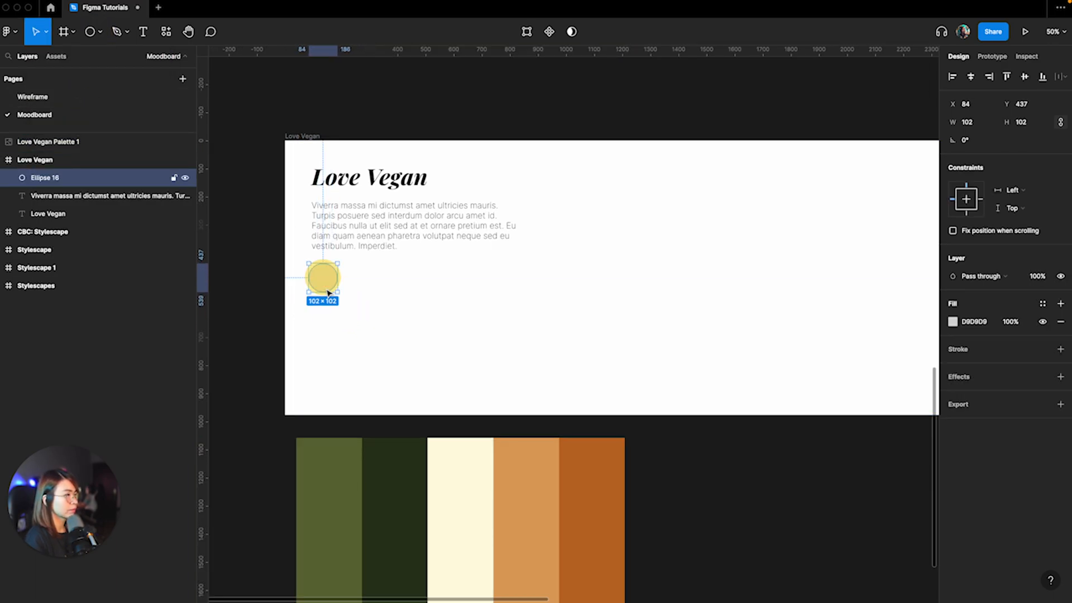
Step: Fill the circle with the olive green 606C38 sampled from the palette image
scroll(438, 330, down, 3)
scroll(437, 330, down, 6)
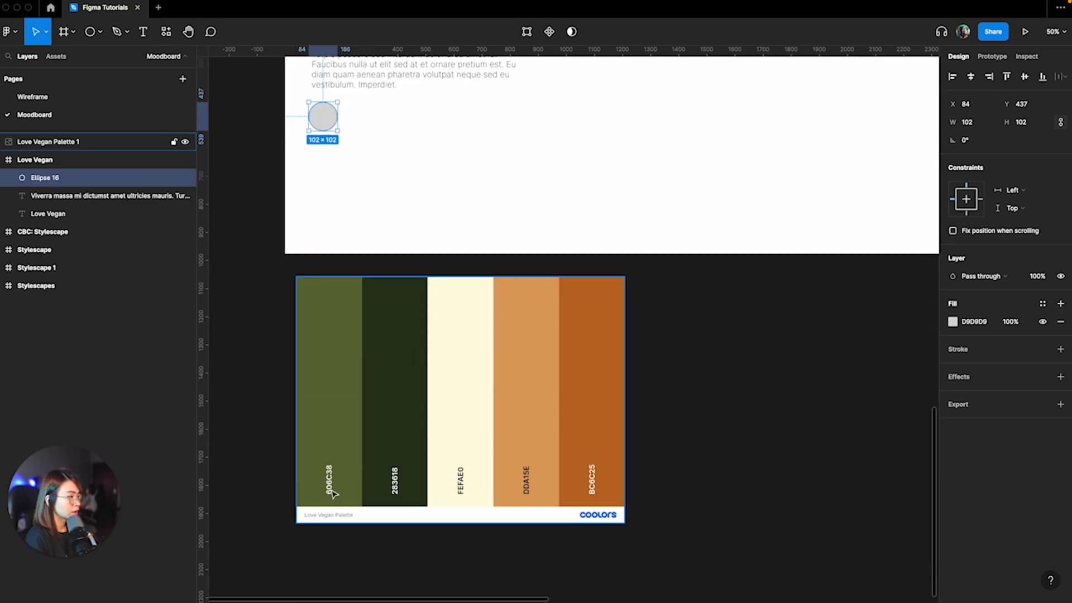
scroll(391, 475, left, 2)
scroll(380, 430, up, 12)
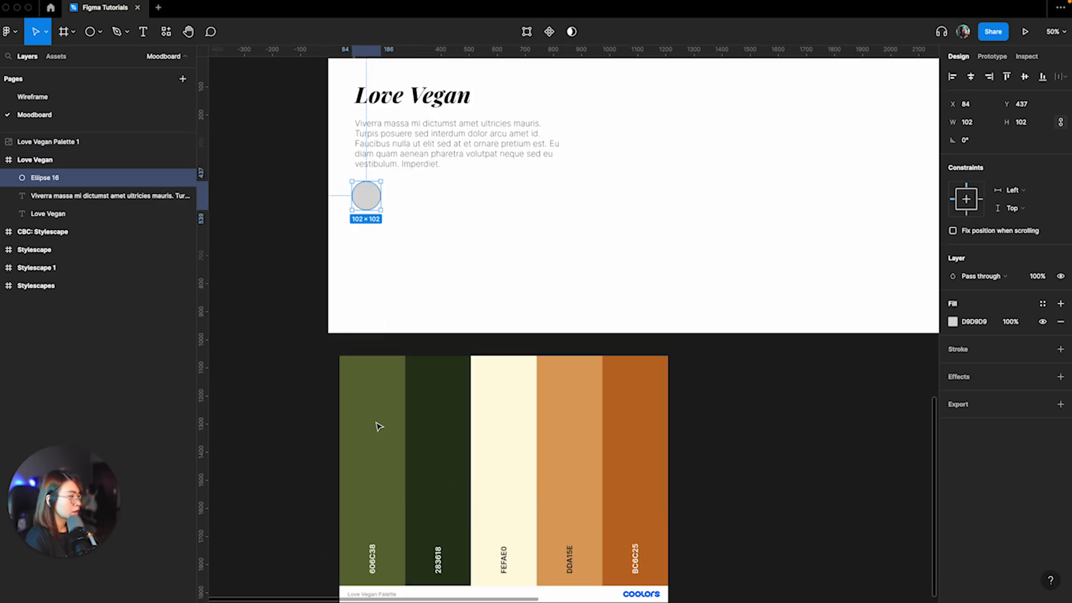
scroll(483, 399, down, 10)
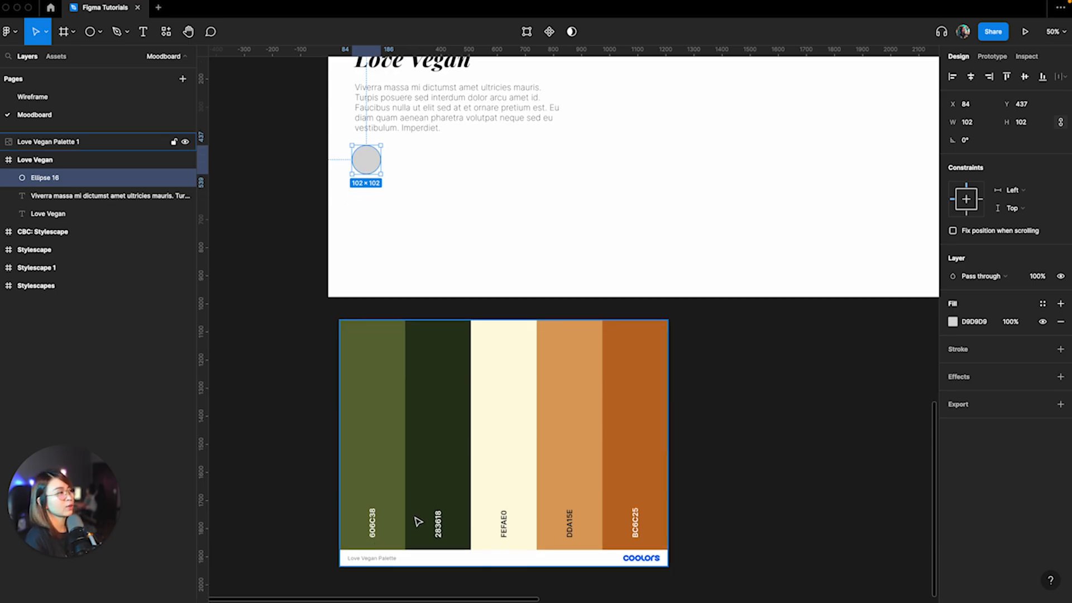
scroll(424, 396, up, 2)
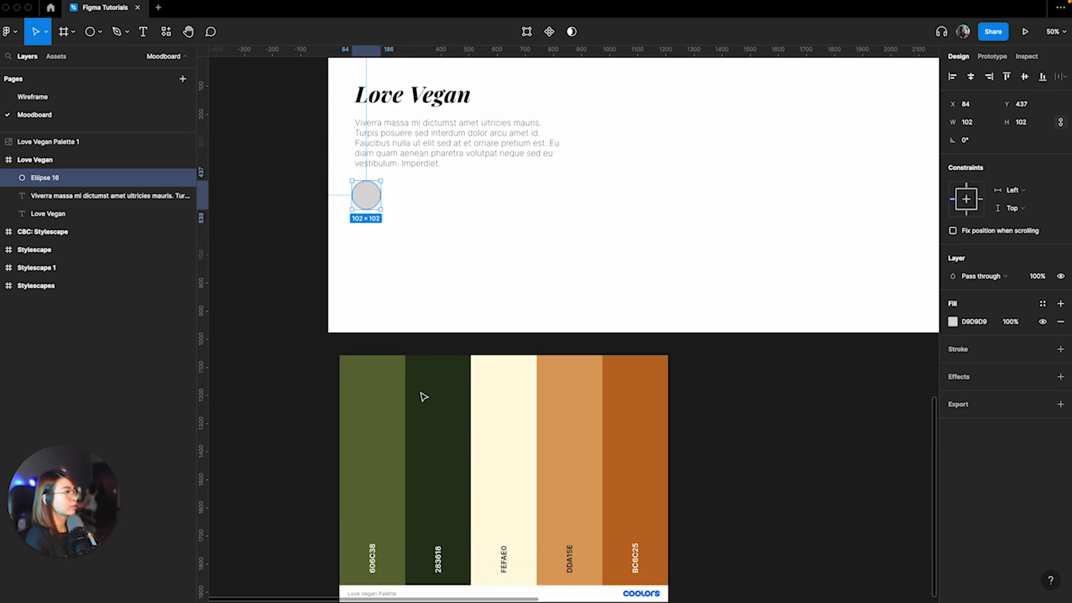
click(953, 321)
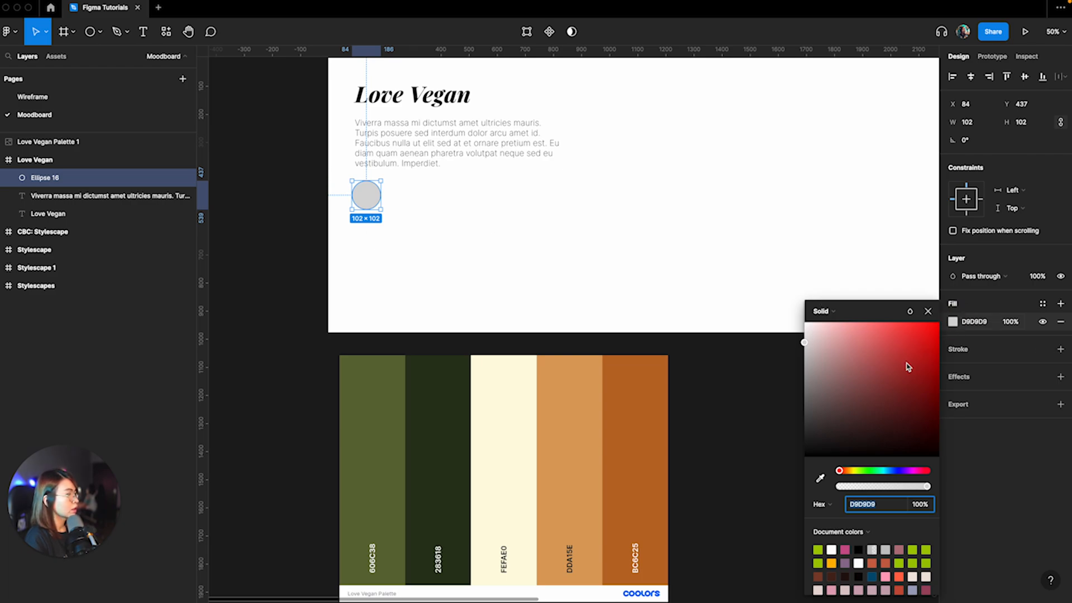
click(820, 479)
click(380, 397)
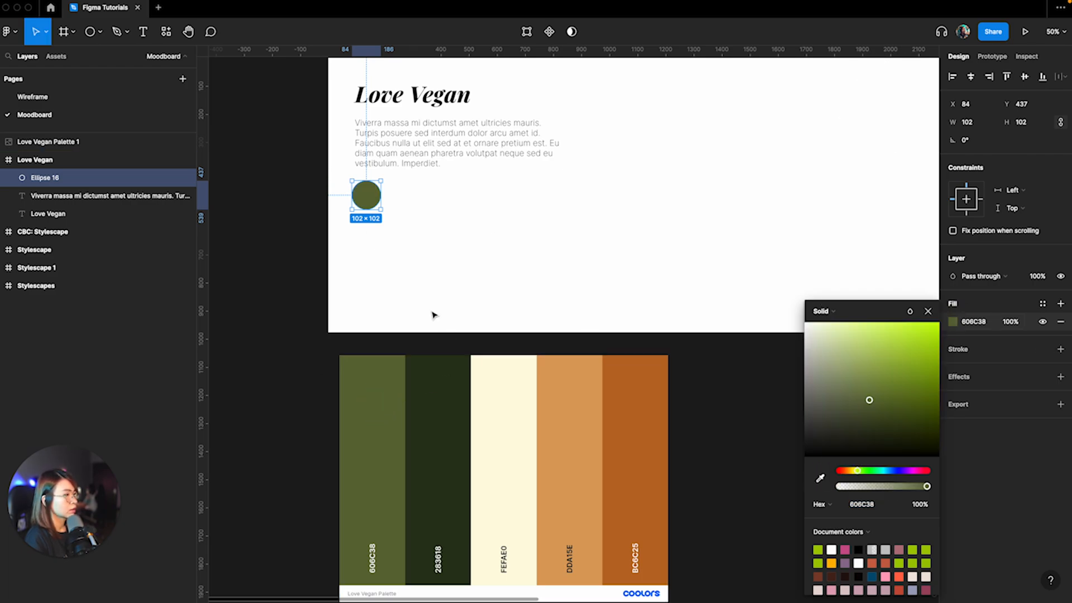
scroll(433, 314, up, 3)
click(928, 311)
click(560, 313)
Step: Duplicate the olive circle and place the copy beside it in the same row at X 214, Y 437
click(369, 257)
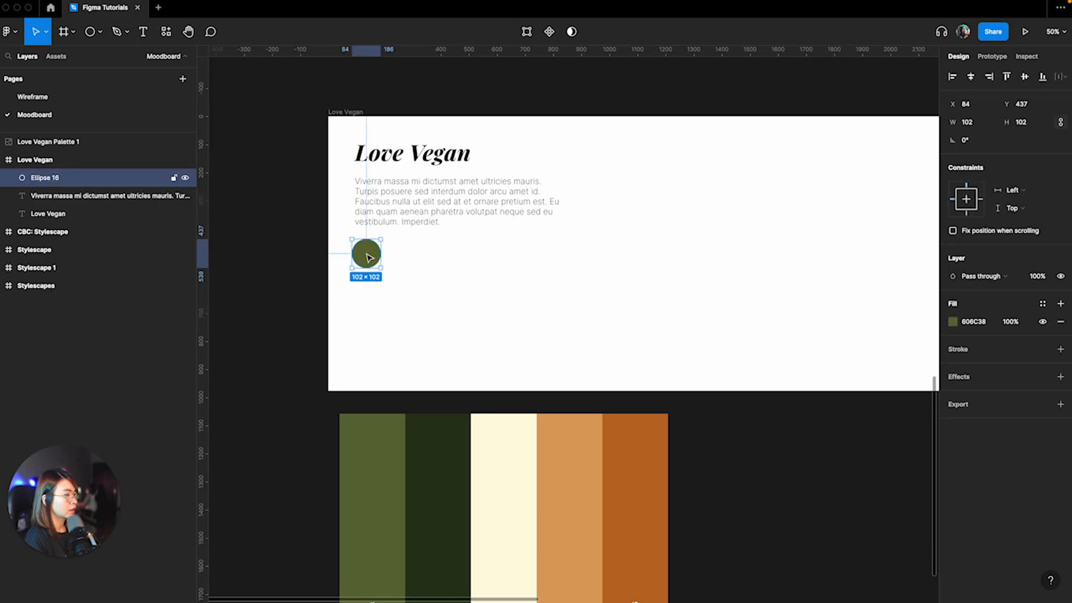
key(ctrl+d)
drag(369, 258, 408, 257)
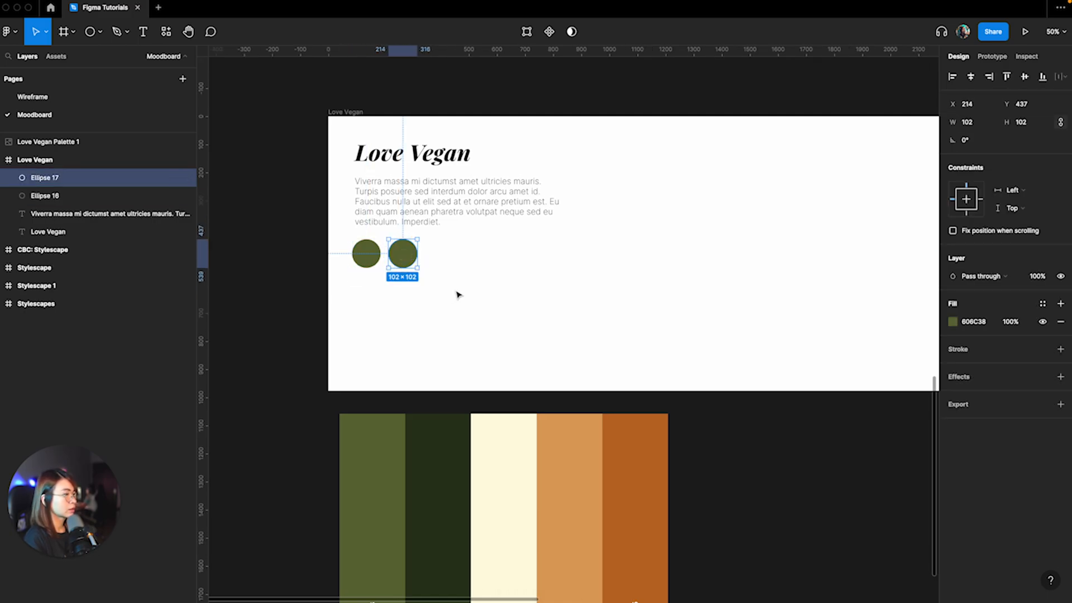
Step: Fill the second circle with the dark green 283618 sampled from the palette image
scroll(469, 293, down, 1)
click(953, 322)
click(820, 477)
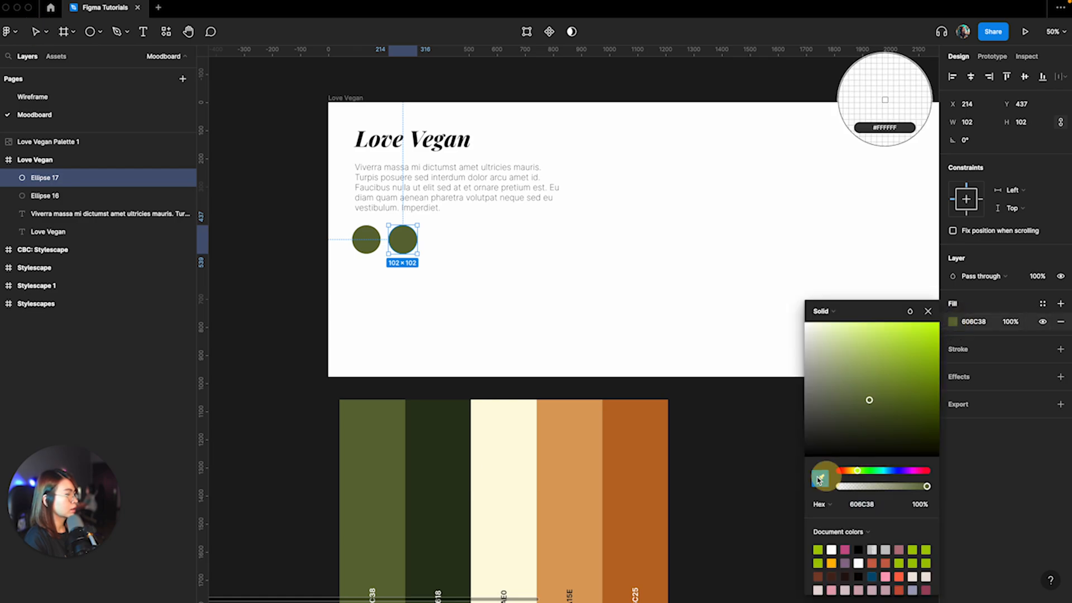
click(432, 450)
click(928, 311)
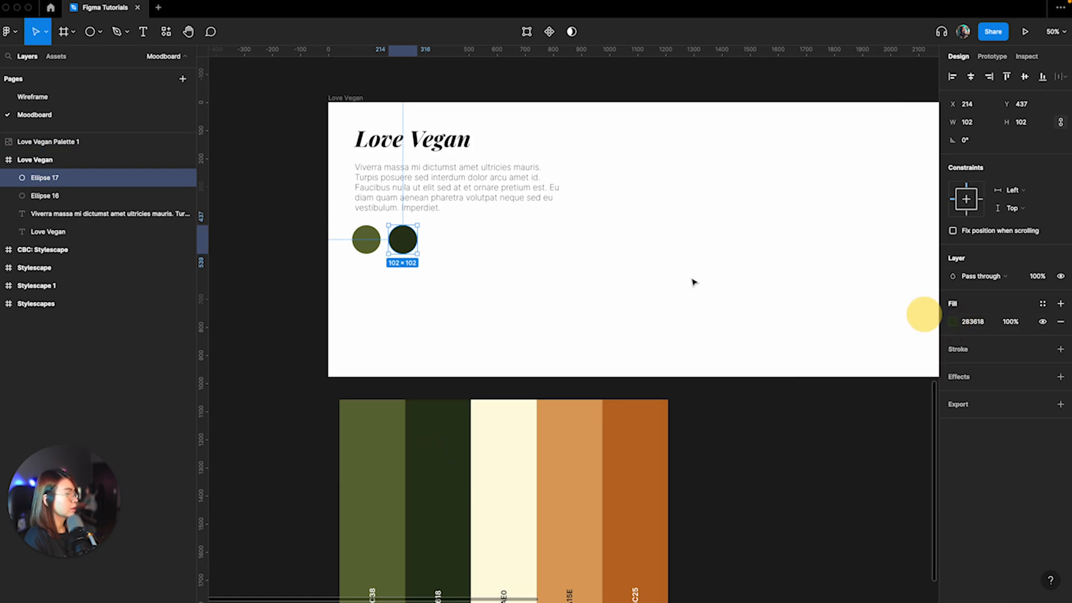
Step: Duplicate the dark green circle to X 344, Y 437 and fill the copy with cream FEFAE0 sampled from the palette image
key(ctrl+d)
click(952, 321)
click(820, 478)
click(533, 434)
click(928, 311)
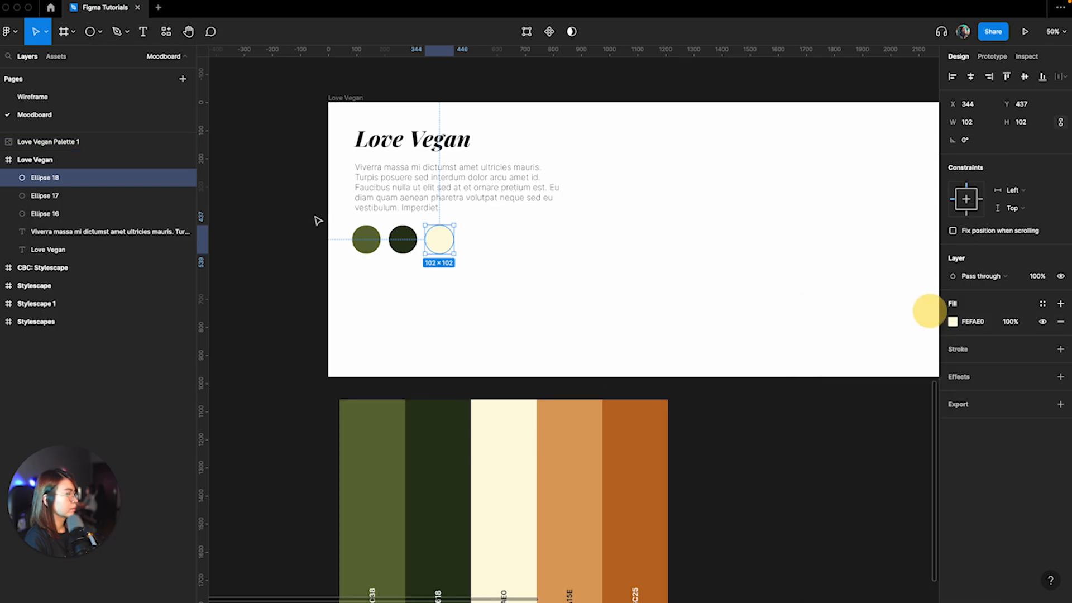
Step: Add a fourth circle to the row by duplication and fill it with the tan DDA15E sampled from the palette image
key(ctrl+d)
click(953, 322)
click(820, 478)
click(569, 442)
click(928, 311)
Step: Add a fifth circle to the row by duplication and fill it with the rust BC6C25 sampled from the palette image
key(ctrl+d)
click(952, 322)
click(821, 478)
click(648, 469)
click(602, 274)
Step: Scale the row of five circles down proportionally to 78 × 78 each and keep it under the paragraph at Y 449
scroll(603, 278, up, 1)
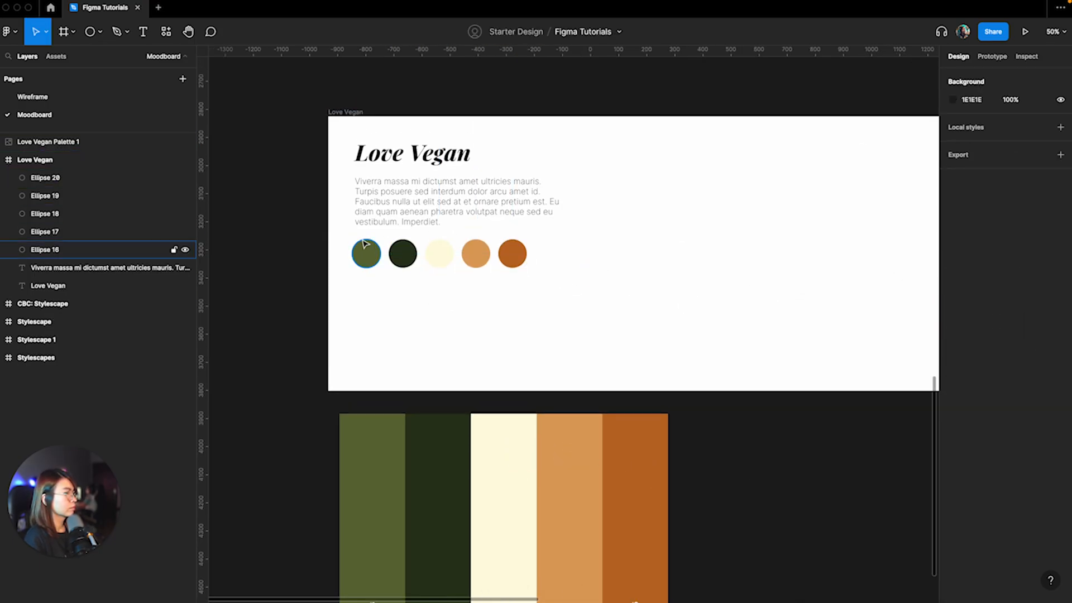
drag(343, 232, 541, 282)
drag(510, 244, 486, 246)
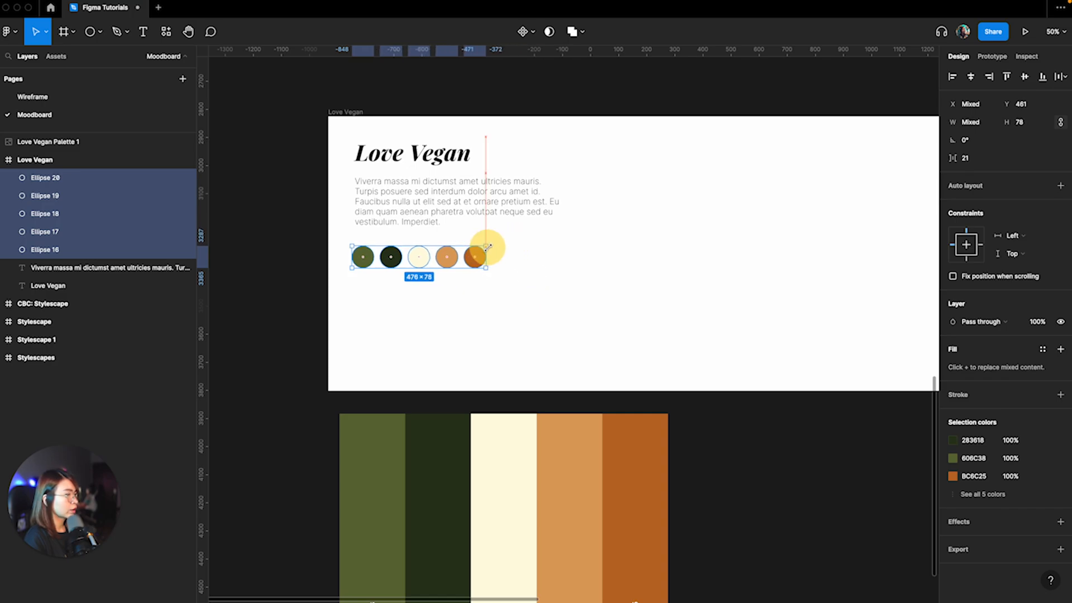
click(479, 295)
Step: Duplicate the rust circle and place the copy beside it in the same row at X 581, Y 449
key(shift+0)
scroll(506, 292, left, 2)
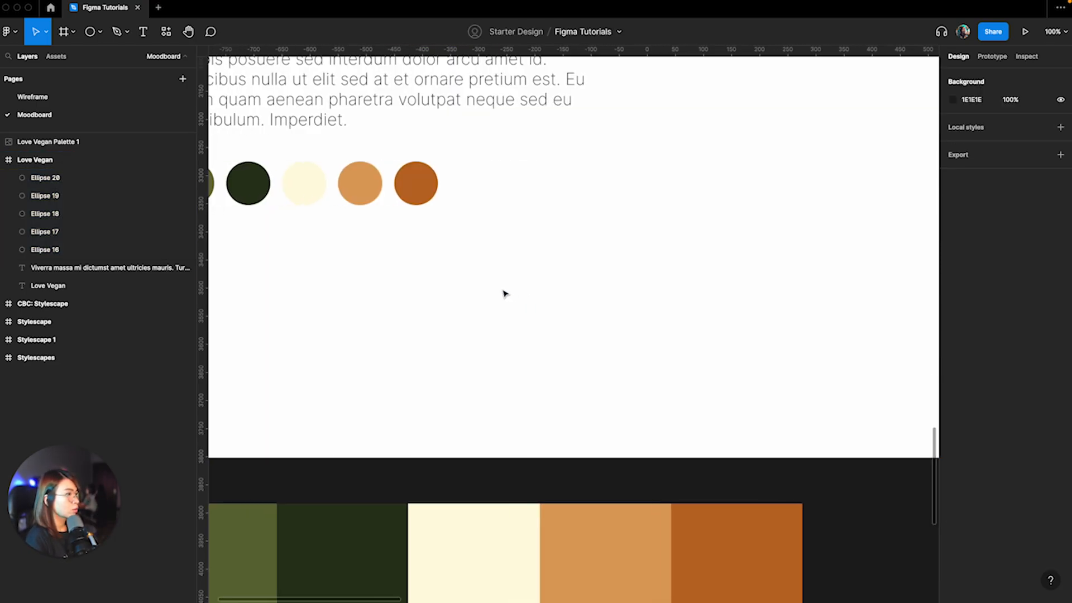
scroll(496, 276, up, 2)
click(499, 262)
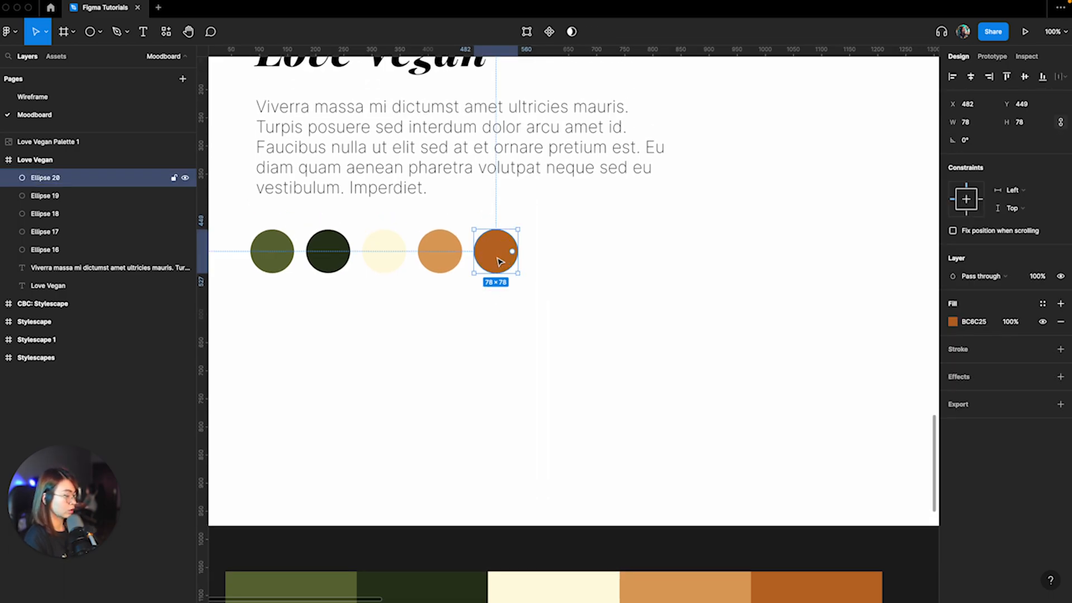
key(super+d)
drag(499, 261, 554, 262)
Step: Fill the sixth circle with the dark grey 2E2E2E
click(953, 322)
click(805, 416)
mouse_move(805, 416)
mouse_down()
mouse_move(795, 438)
mouse_move(804, 436)
mouse_up()
click(805, 438)
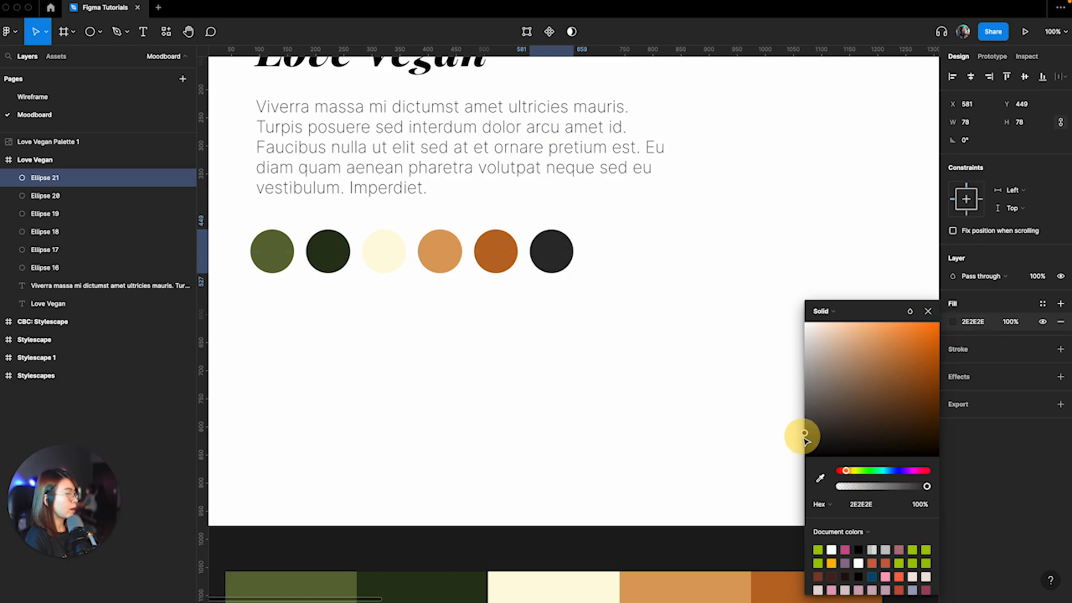
click(806, 442)
Step: Duplicate the dark grey circle and place the copy beside it at X 680, Y 449
click(556, 254)
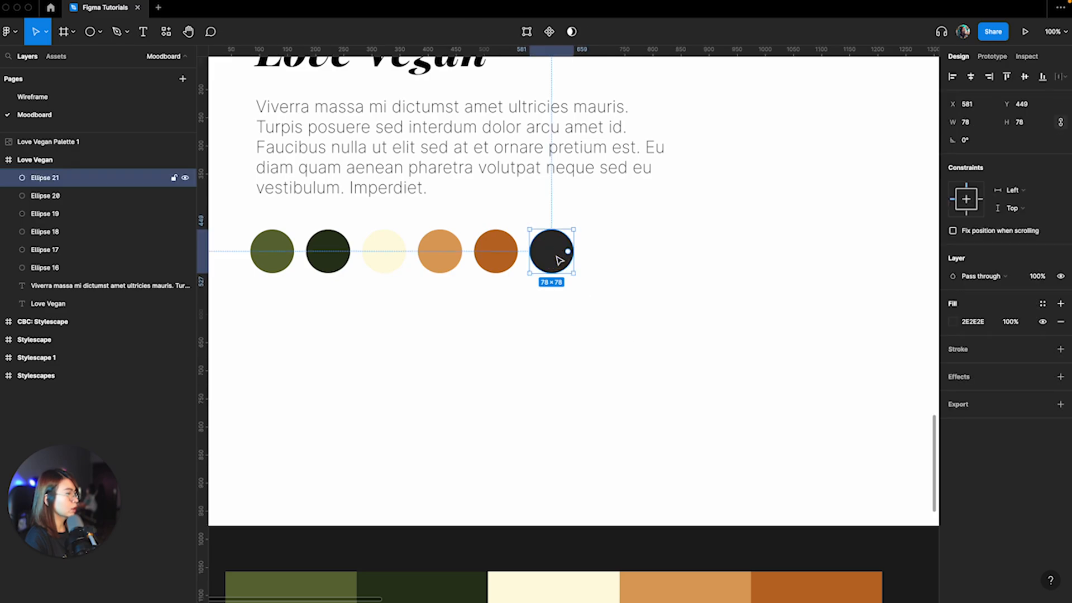
key(super+d)
drag(558, 254, 615, 263)
Step: Fill the seventh circle with the light grey F3F3F3
click(953, 322)
click(860, 505)
text(EFEFEF)
key(Return)
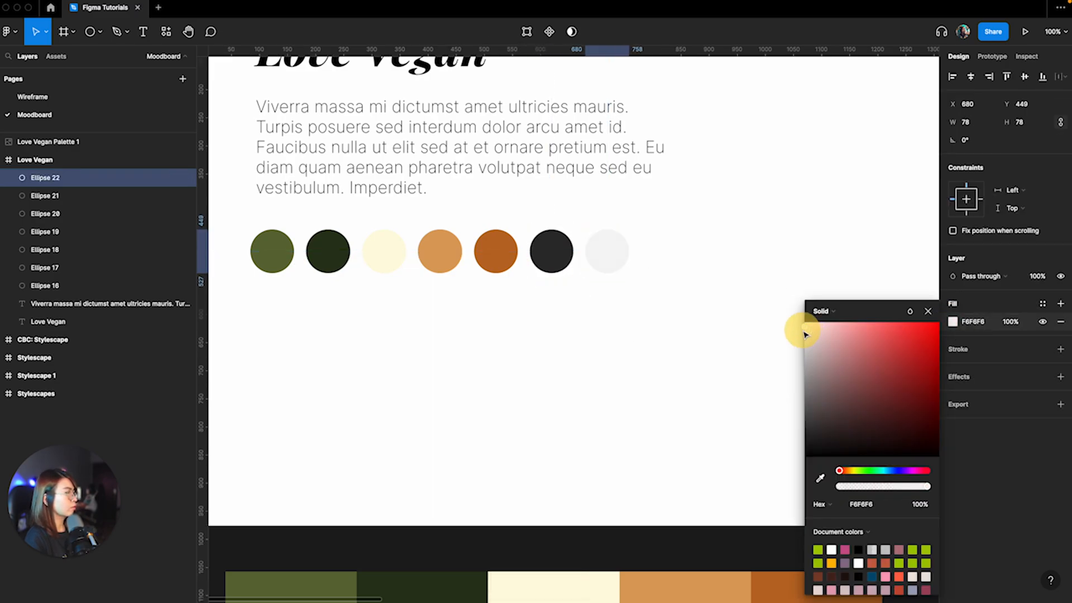
drag(802, 338, 802, 331)
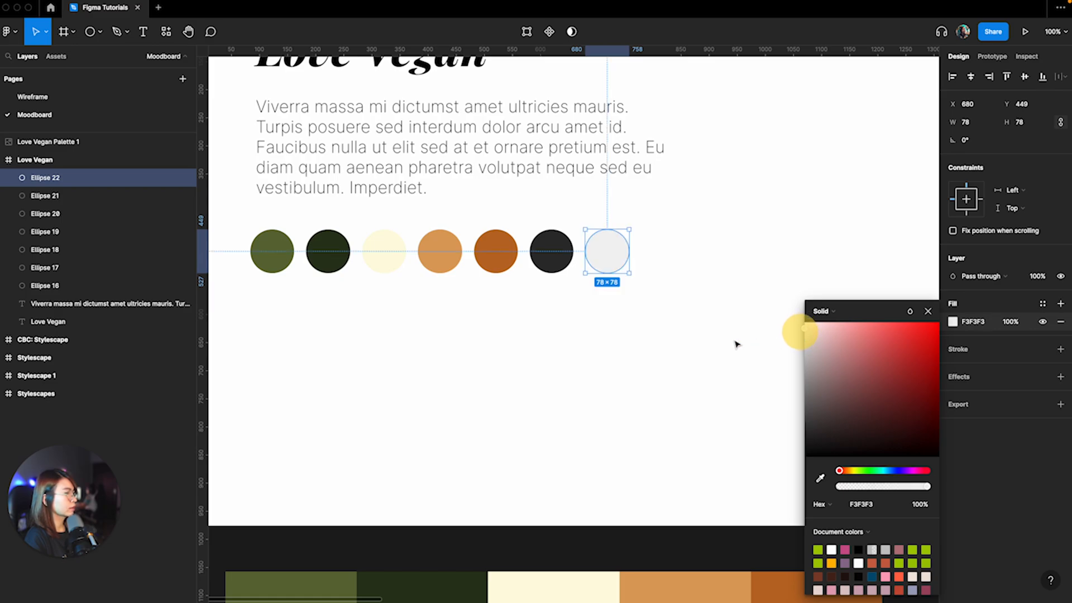
click(928, 311)
click(577, 407)
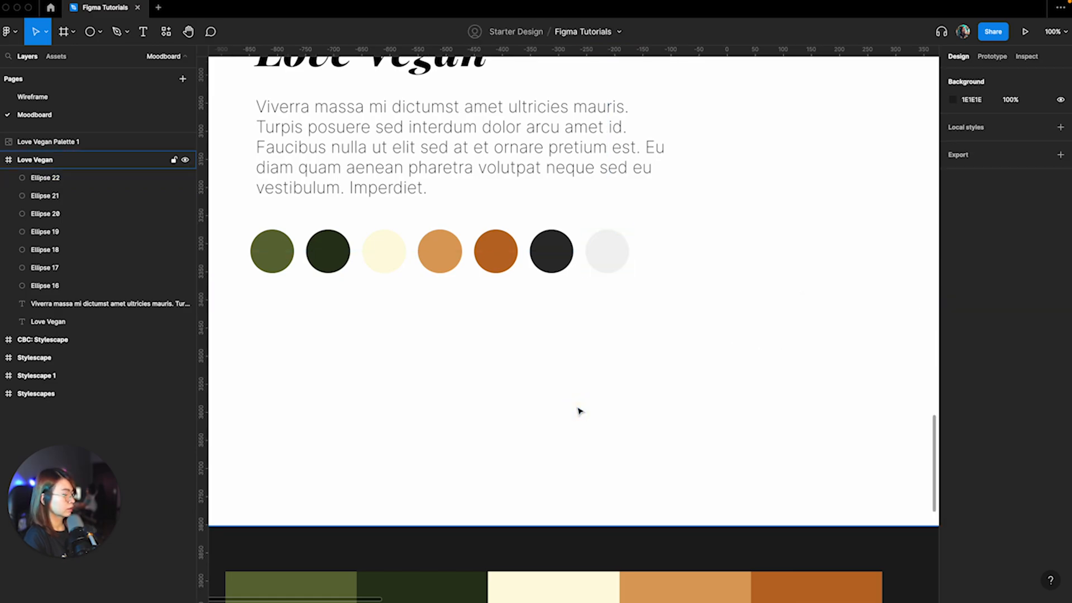
key(minus)
scroll(579, 411, up, 1)
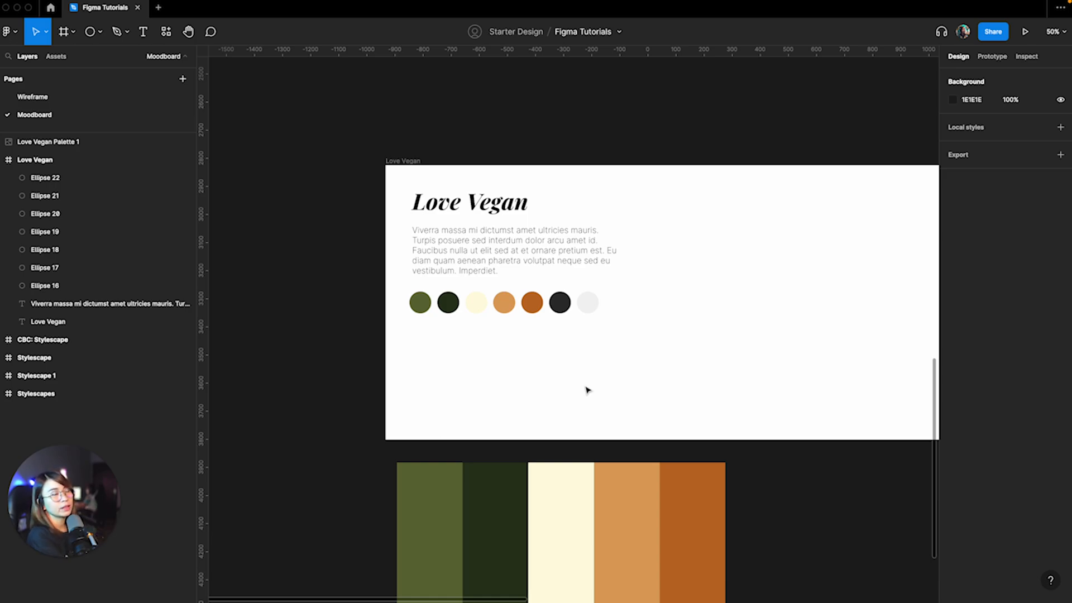
drag(404, 282, 626, 329)
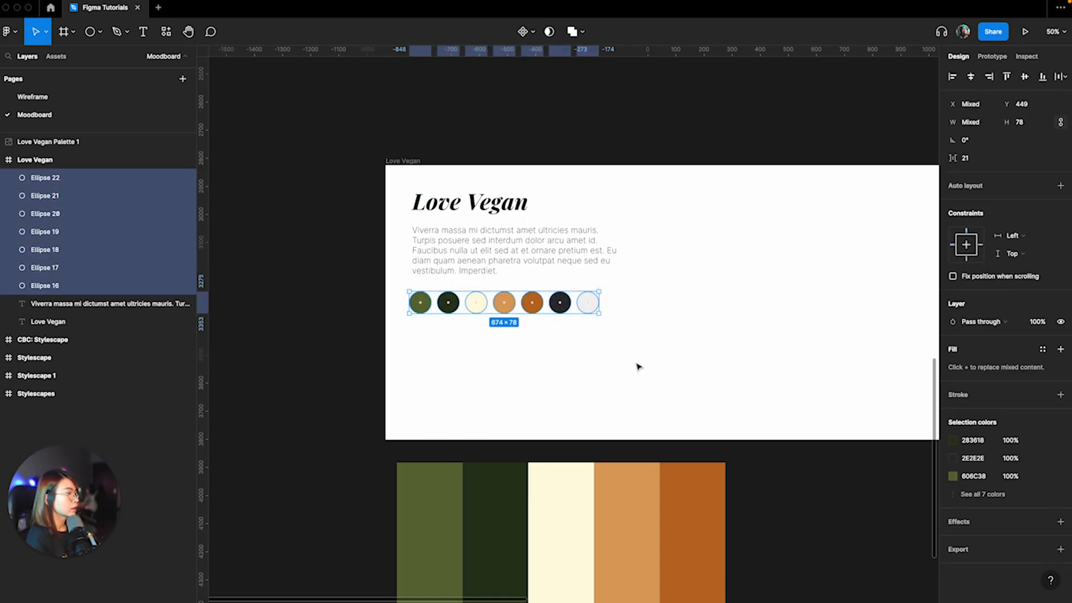
Step: Shrink the palette image to about 546 × 410 and move it outside the Love Vegan frame, beside its left edge at X -1618, Y 2826
scroll(638, 367, down, 2)
scroll(540, 313, down, 3)
click(575, 403)
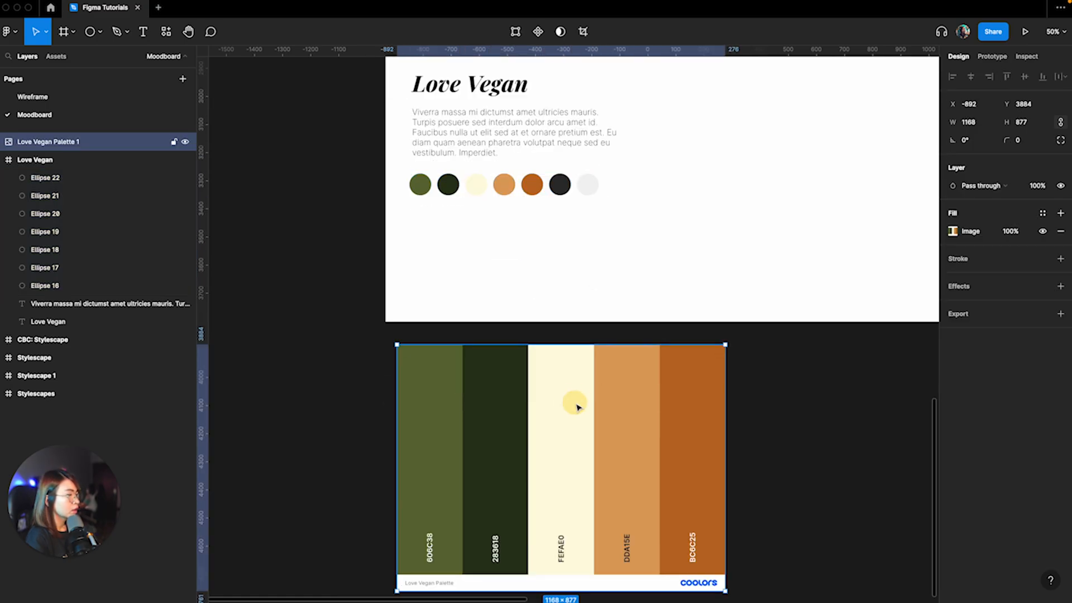
key(minus)
drag(568, 402, 347, 242)
drag(263, 309, 357, 244)
drag(395, 210, 425, 209)
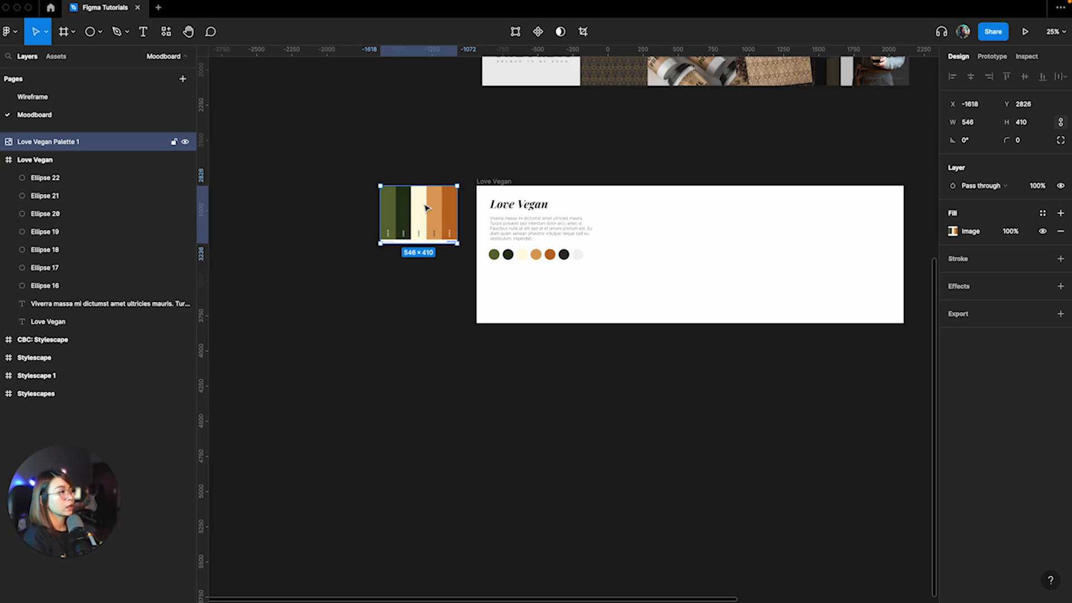
key(ctrl+equal)
drag(402, 165, 622, 226)
scroll(496, 258, up, 3)
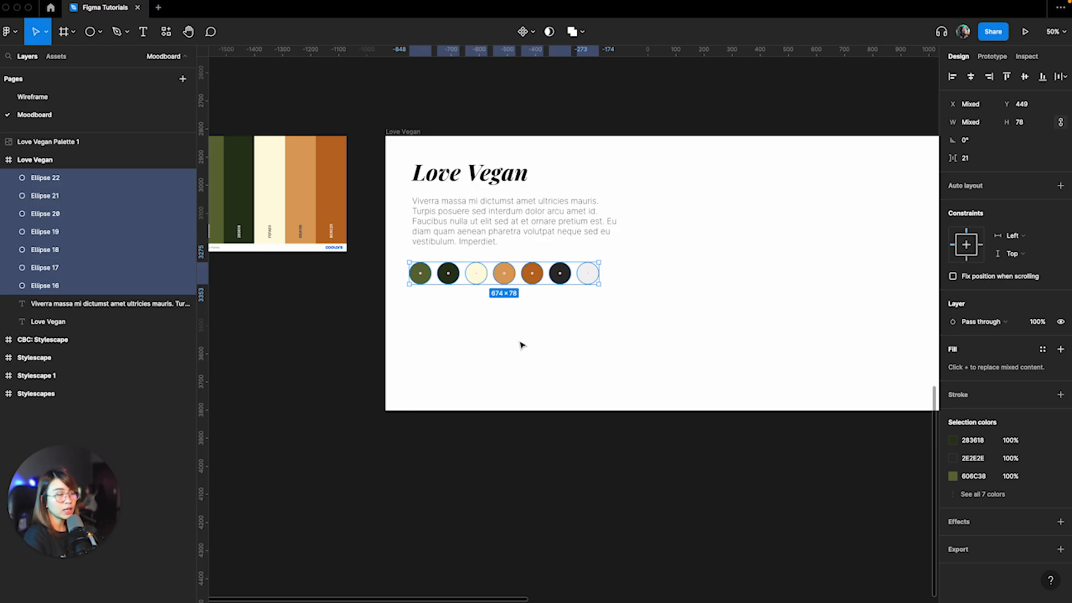
click(522, 345)
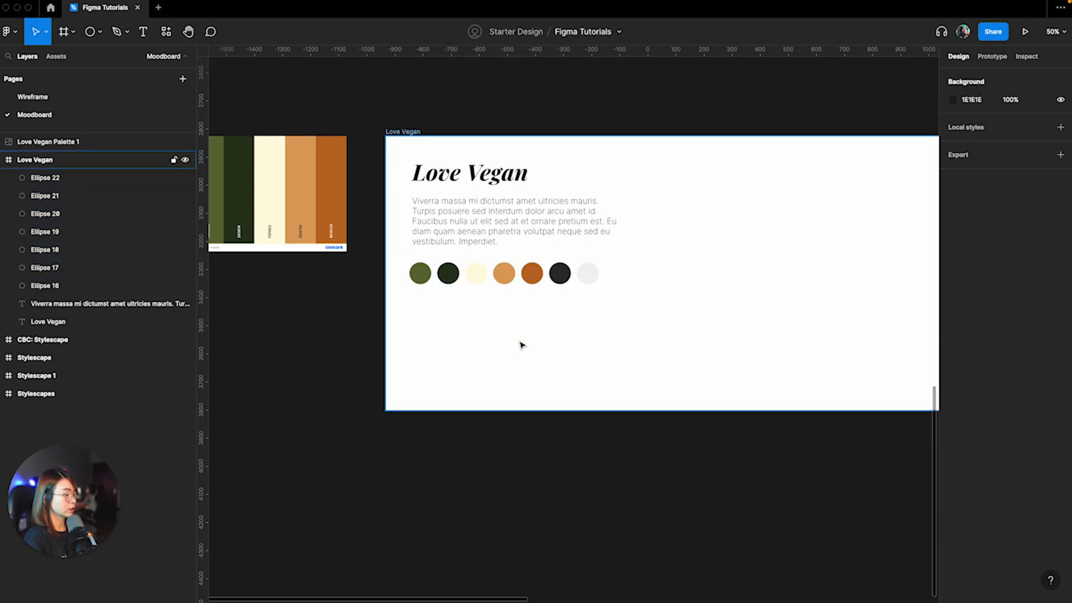
key(shift+0)
scroll(519, 342, up, 2)
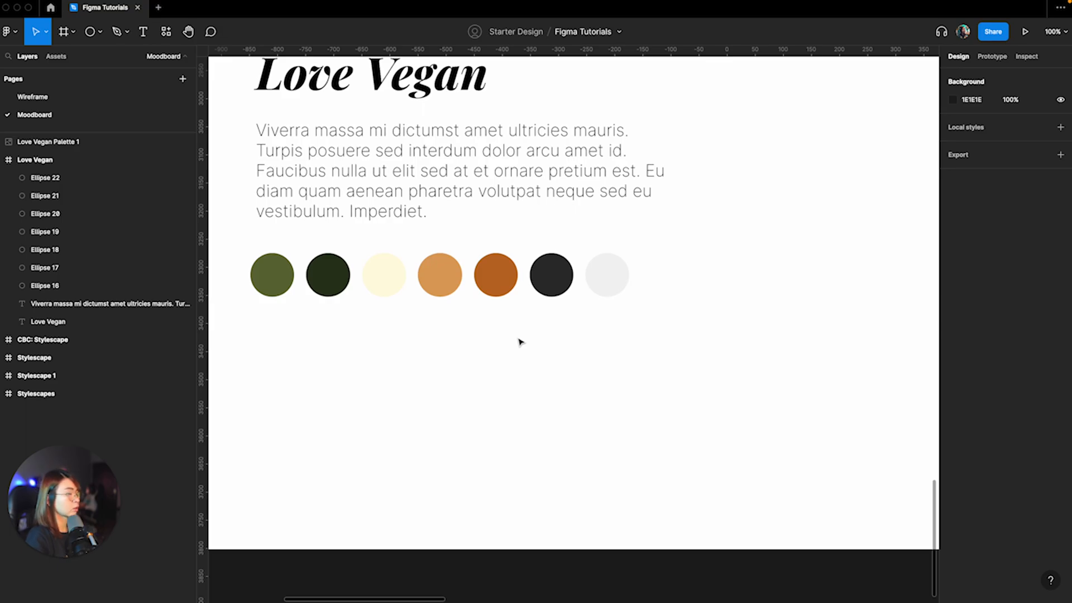
key(minus)
drag(507, 601, 530, 598)
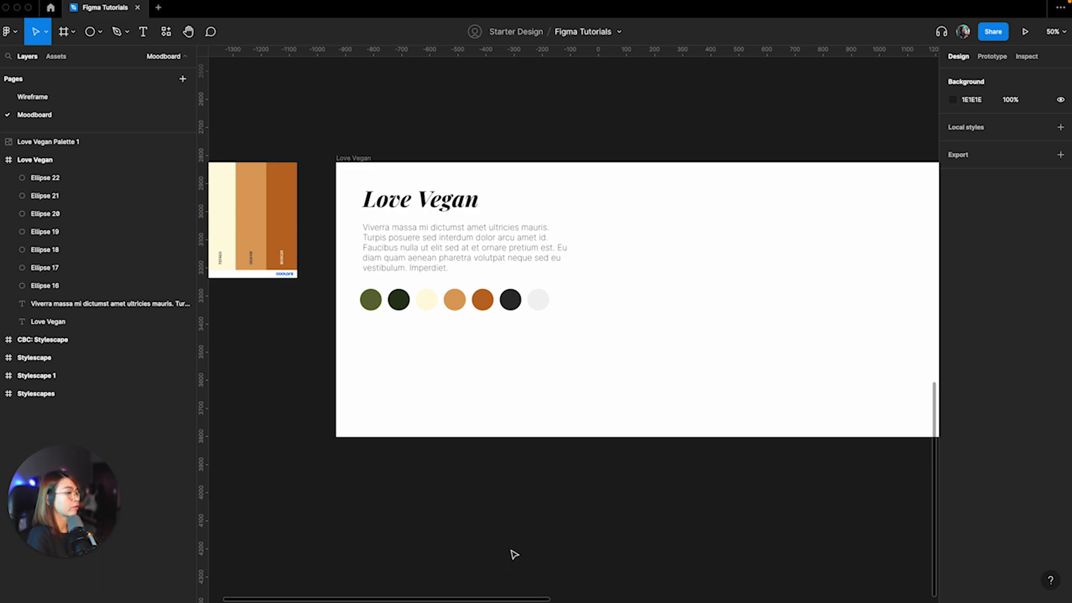
click(451, 207)
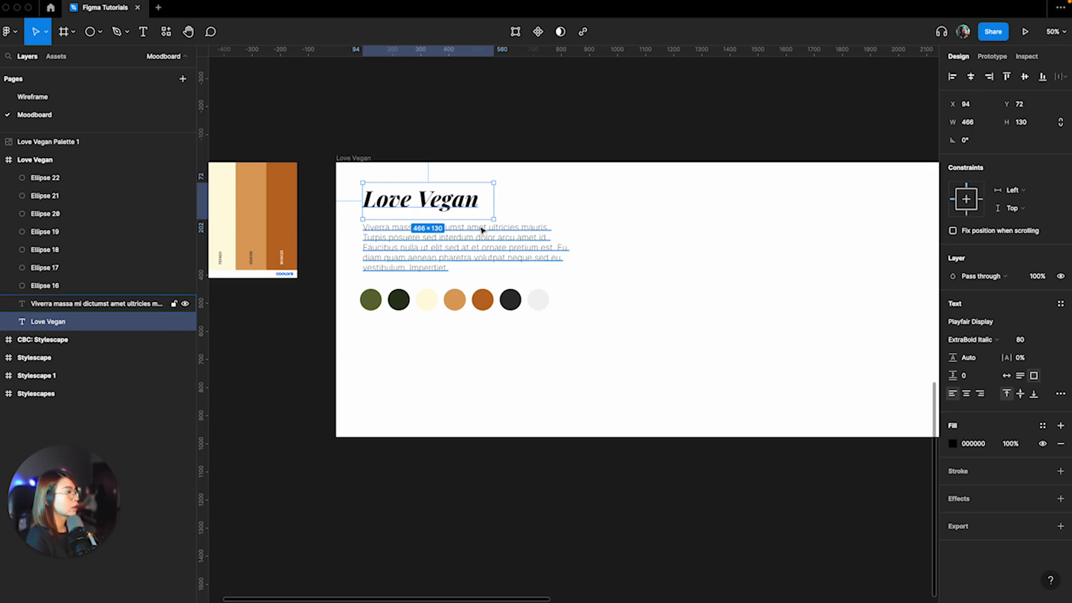
Step: Switch to the browser and bring up the Google Fonts catalogue
key(super+Tab)
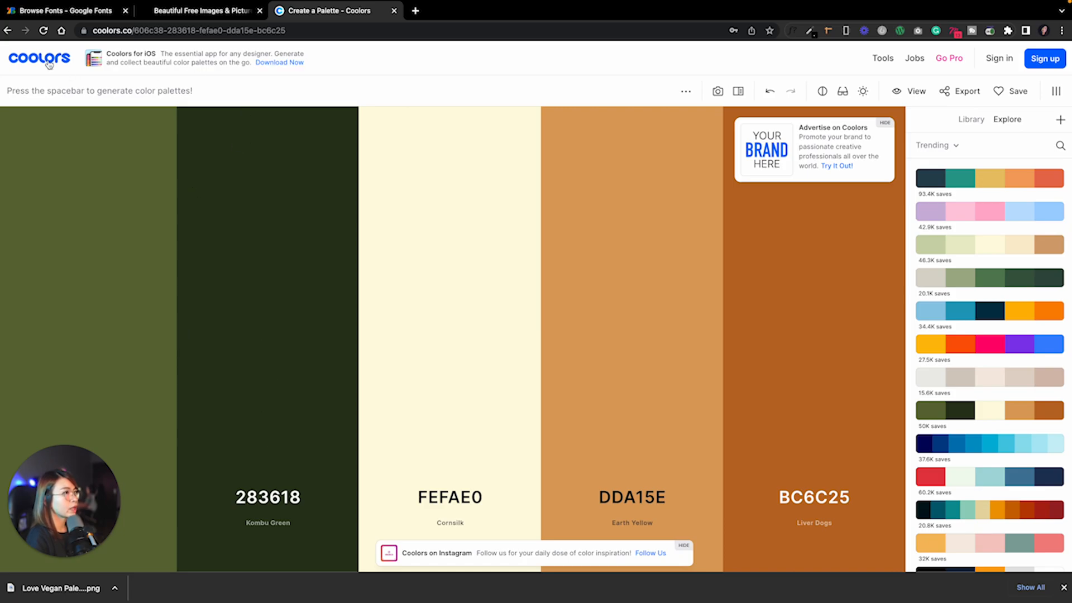
click(61, 10)
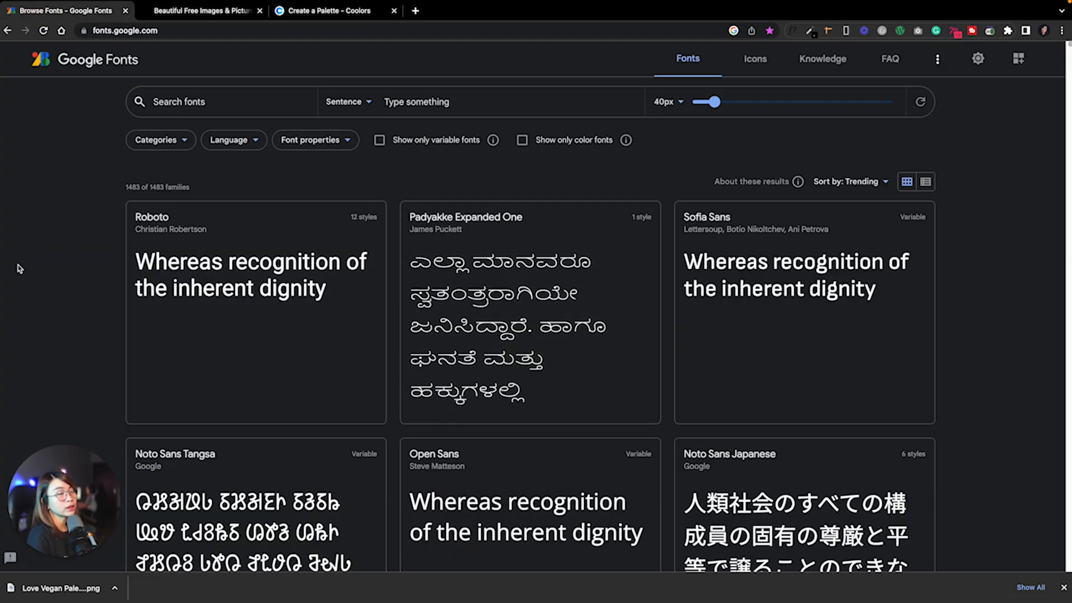
scroll(691, 295, down, 1)
scroll(692, 292, up, 1)
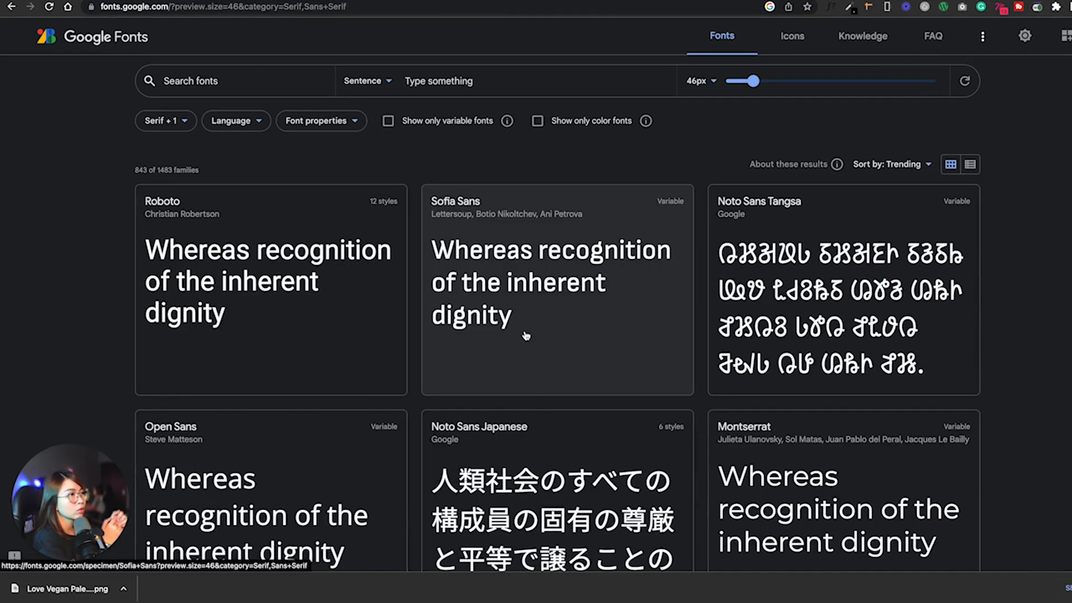
Step: Set the font preview text to "Our food is made for an active, organic lifestyle and centered around vegetables hand-picked from local farms."
click(491, 81)
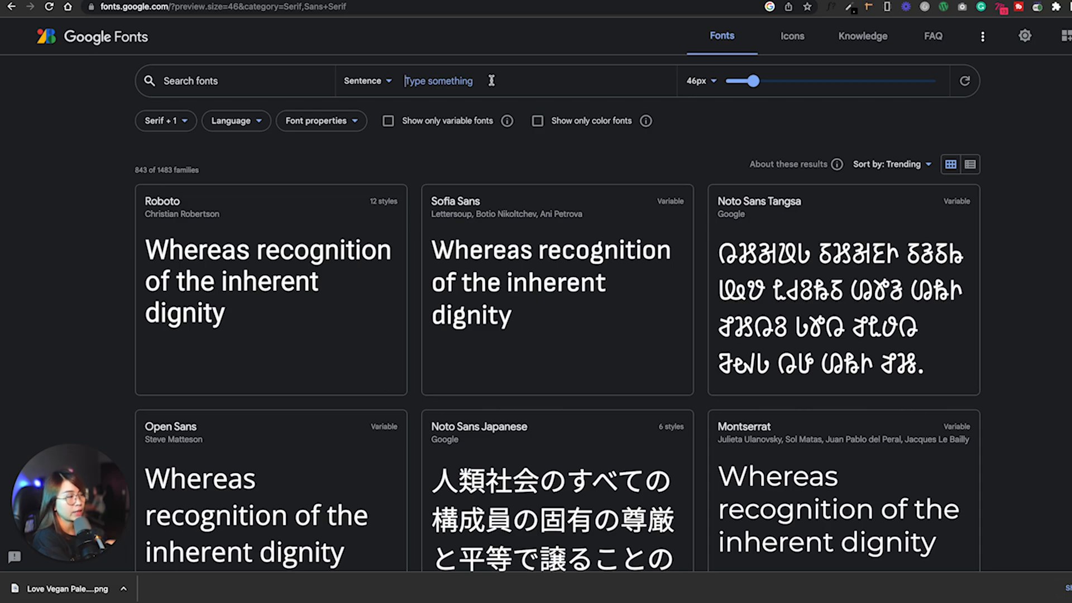
text(Our food is made for an active, organic lifestyle and centered around vegetables hand-picked from local farms.)
click(167, 121)
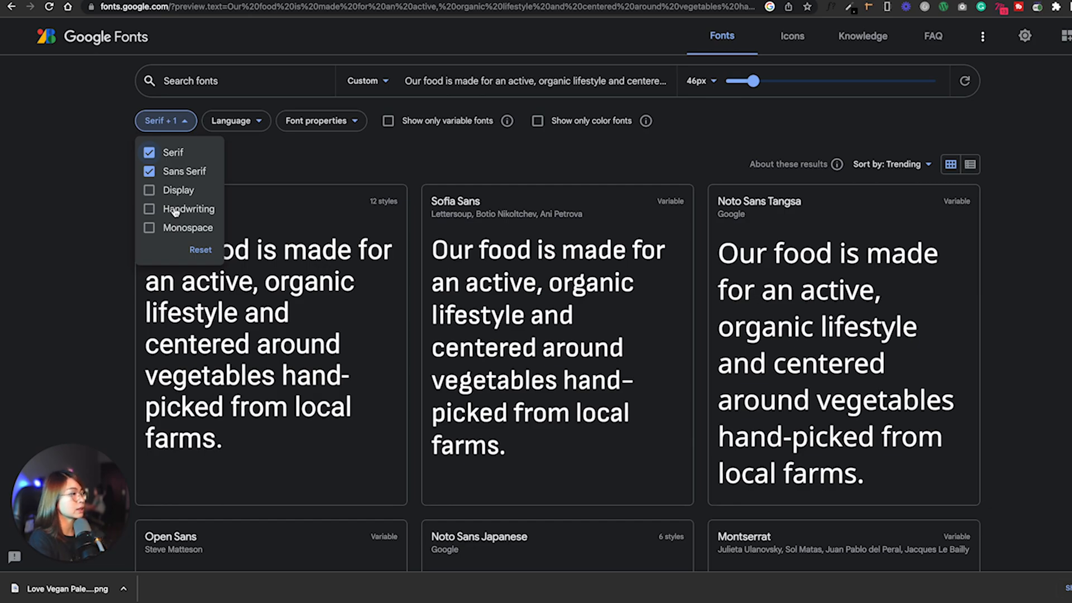
click(308, 169)
Step: Browse the serif and sans-serif fonts and compare how the custom sentence looks in each preview
scroll(447, 413, down, 6)
scroll(603, 395, up, 3)
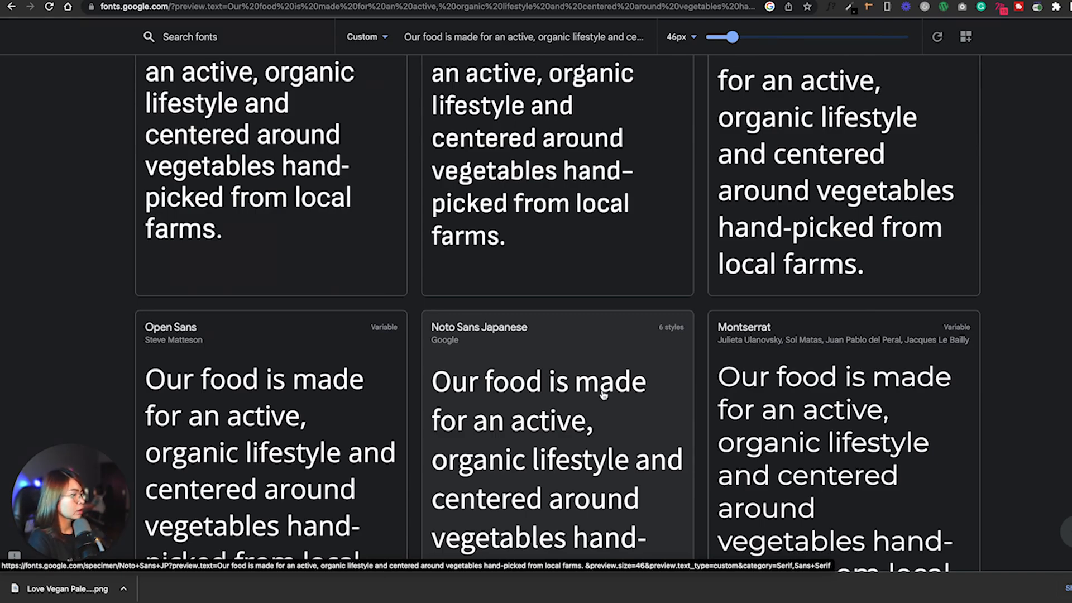
scroll(658, 404, down, 5)
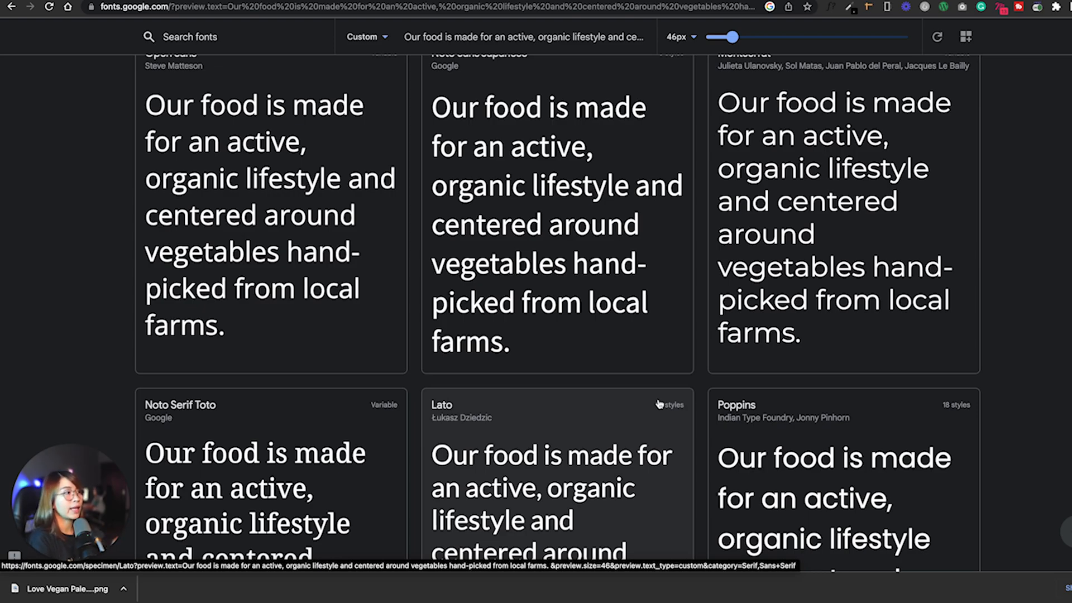
scroll(676, 313, down, 6)
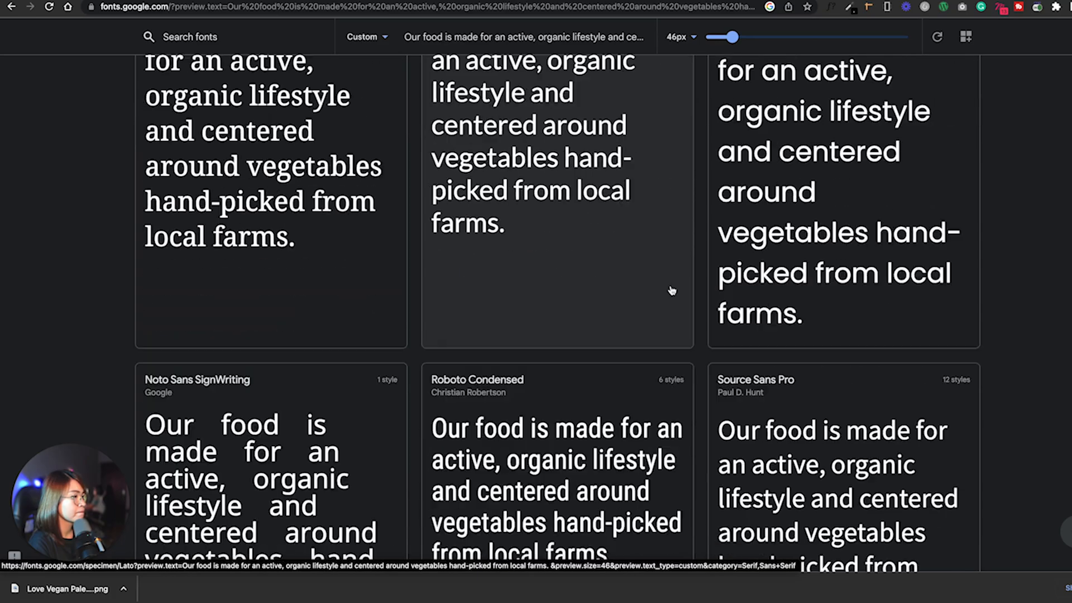
scroll(614, 302, down, 20)
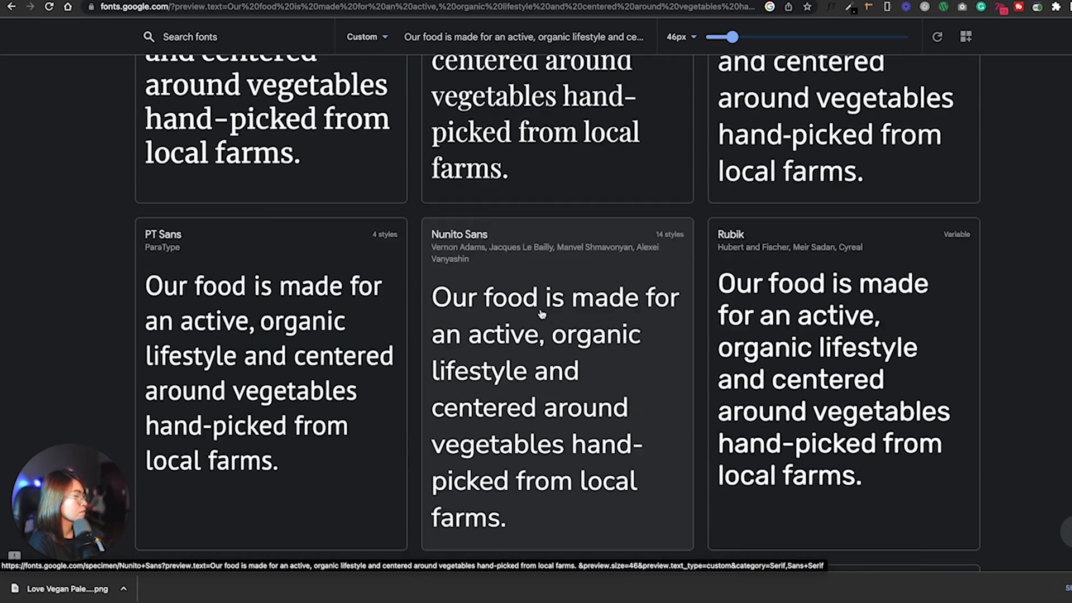
scroll(541, 314, down, 20)
scroll(595, 293, down, 12)
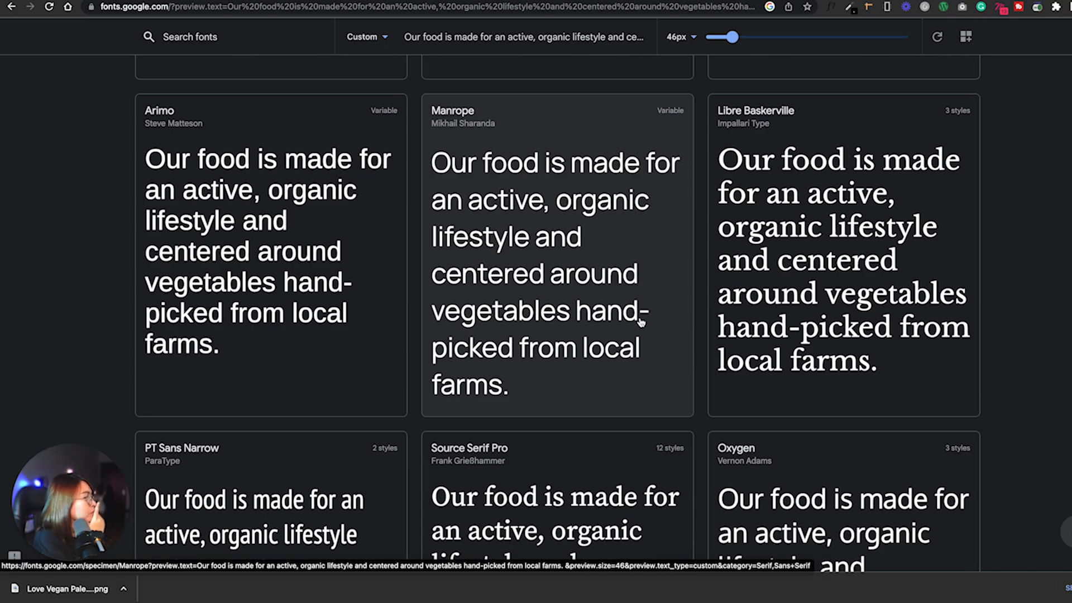
scroll(640, 323, down, 3)
scroll(641, 319, up, 4)
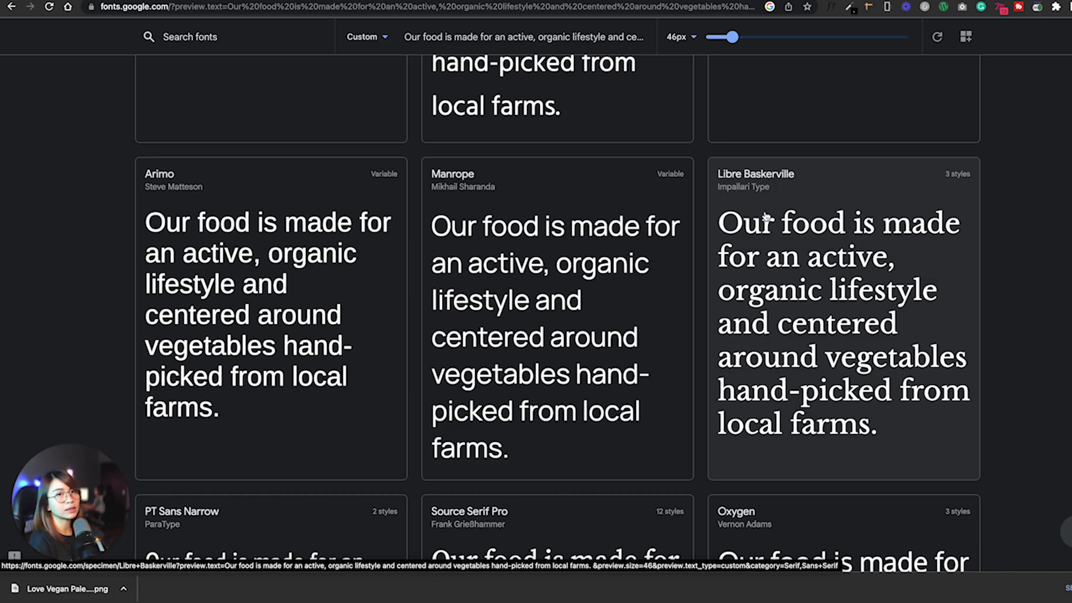
Step: Open the Libre Baskerville font page in a new browser tab and examine its specimen text at the different sizes
right_click(778, 249)
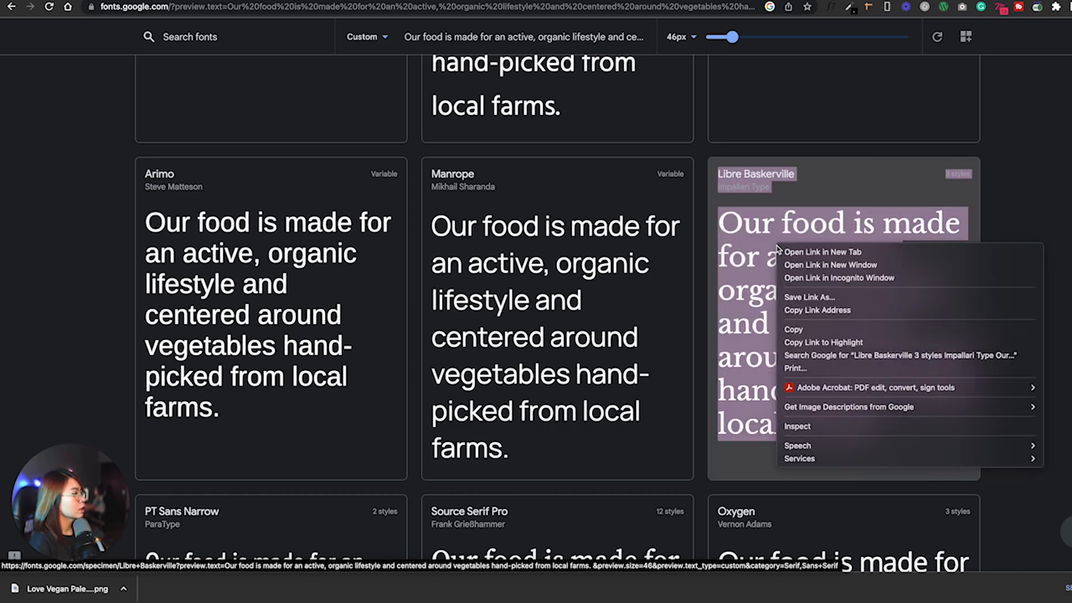
click(812, 253)
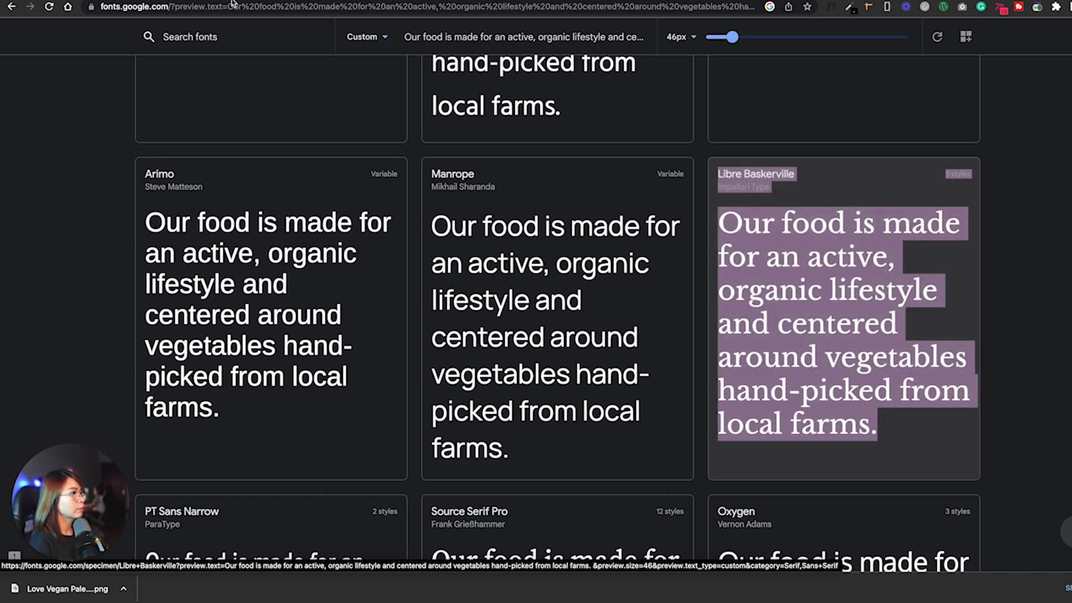
click(231, 2)
scroll(850, 270, down, 1)
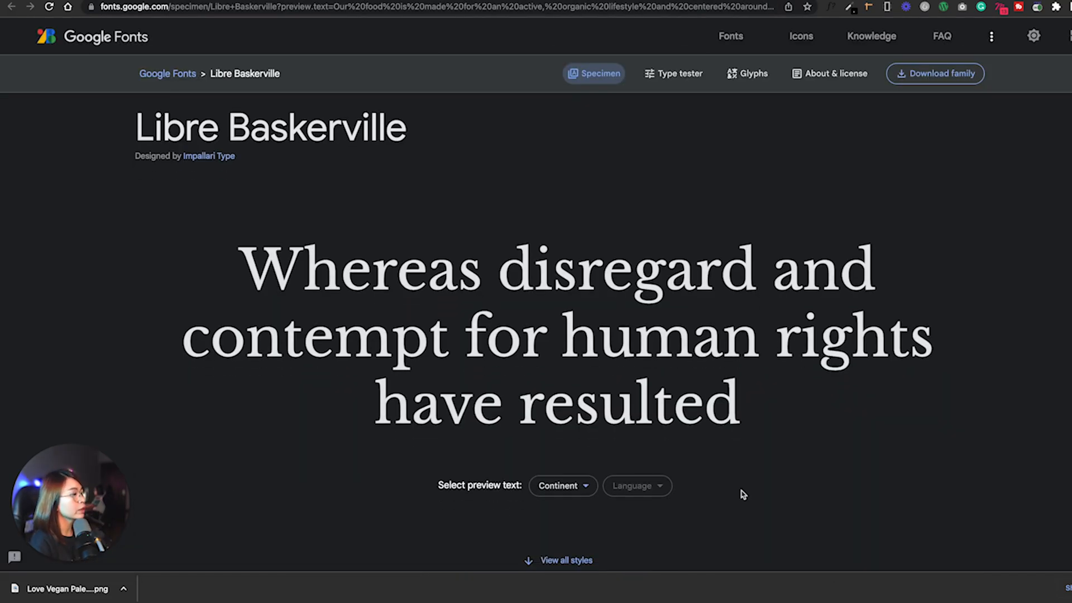
scroll(672, 400, down, 7)
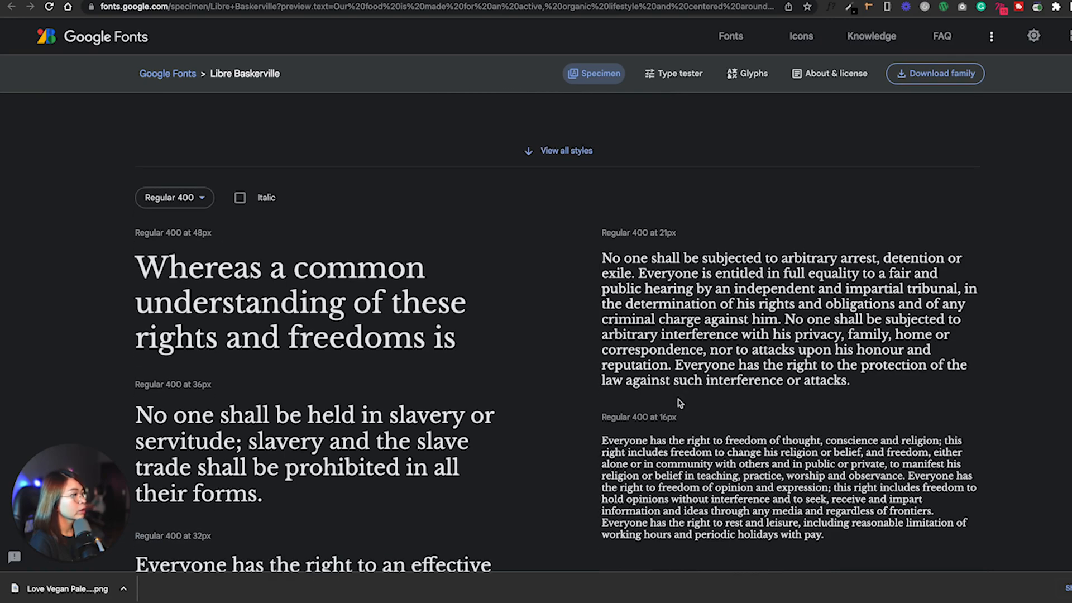
scroll(517, 421, down, 3)
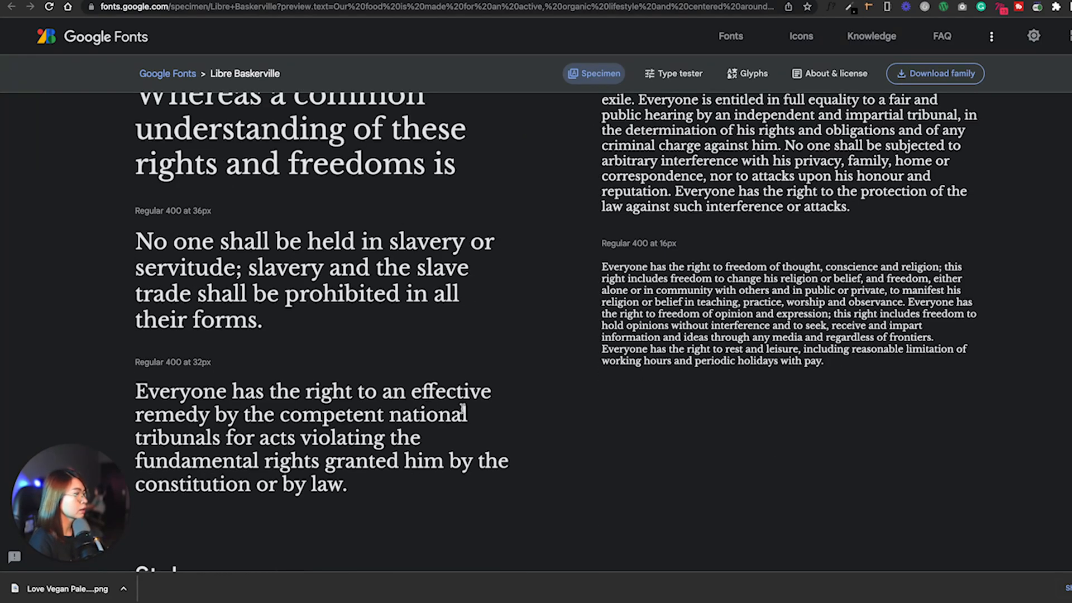
Step: Return from the Libre Baskerville specimen to the font catalogue and compare more serif and sans-serif fonts using the custom sentence
scroll(461, 411, up, 8)
scroll(464, 406, up, 2)
scroll(526, 419, down, 6)
scroll(595, 424, up, 6)
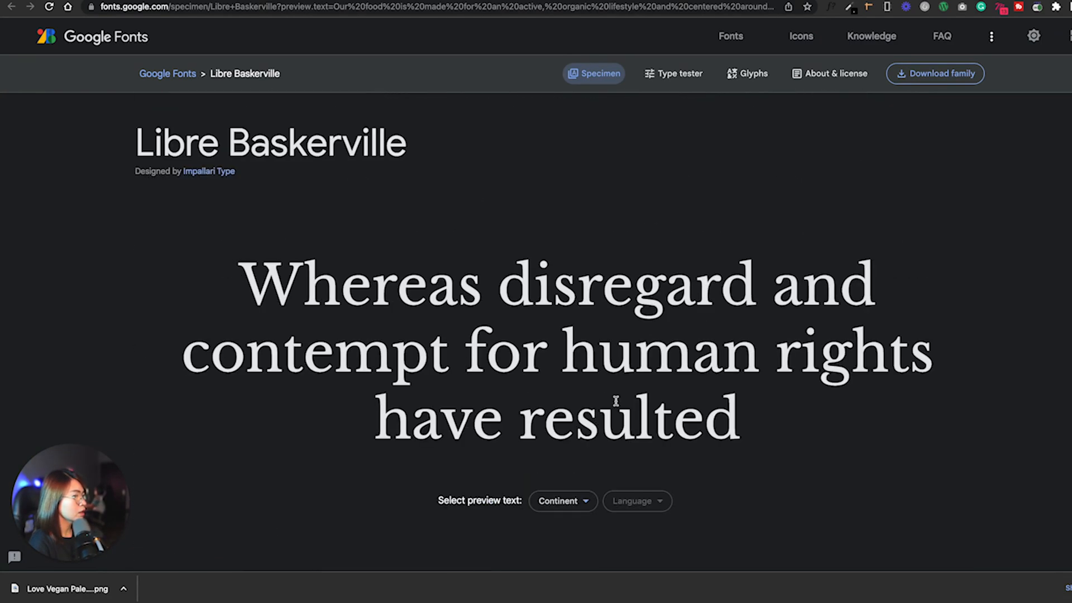
key(super+bracketleft)
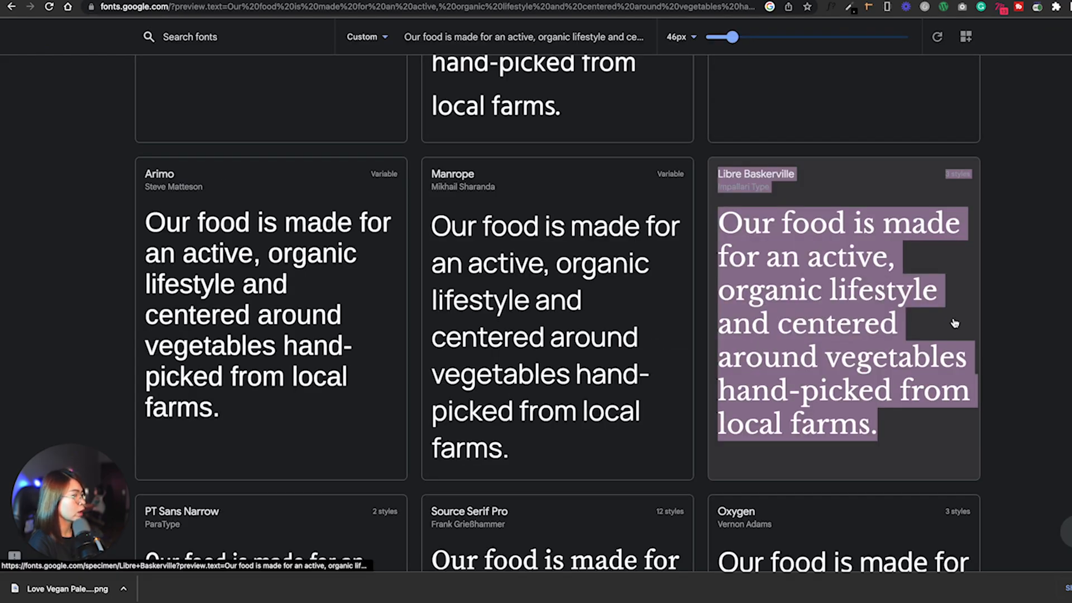
scroll(787, 298, down, 10)
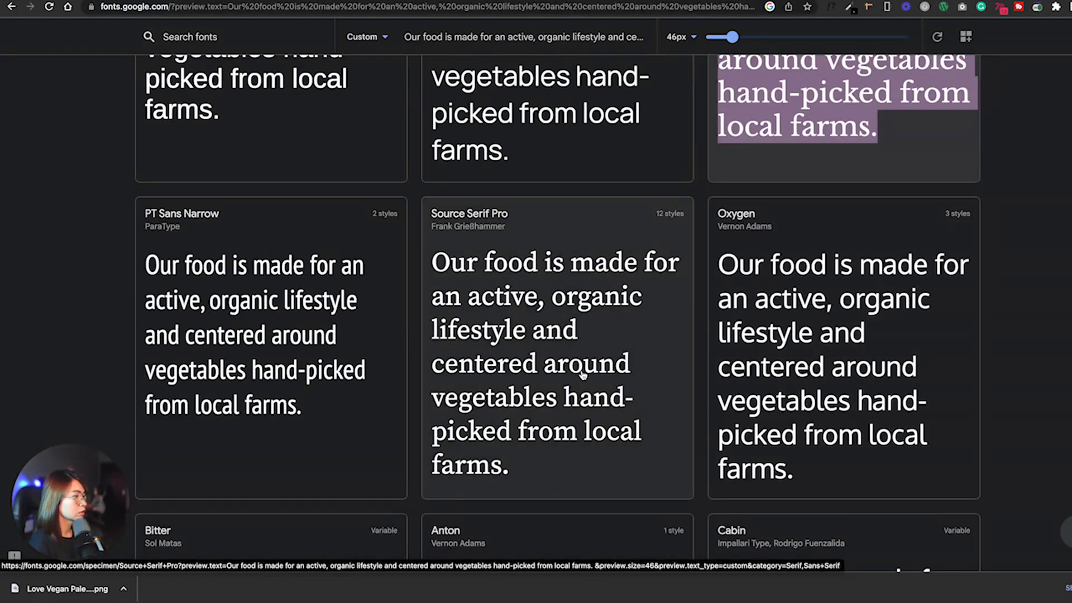
scroll(770, 347, down, 20)
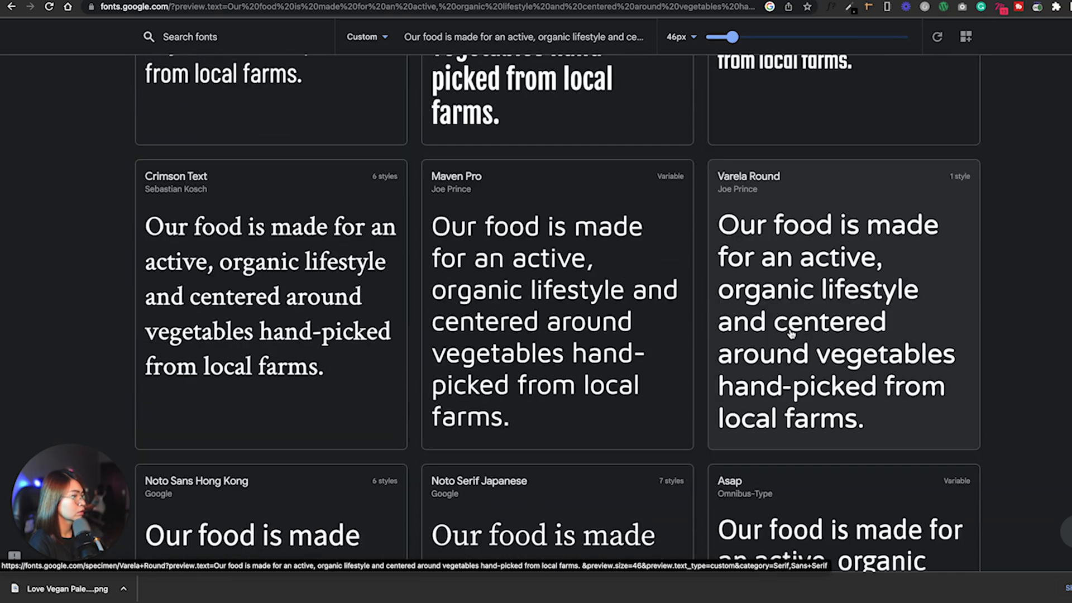
scroll(791, 335, down, 20)
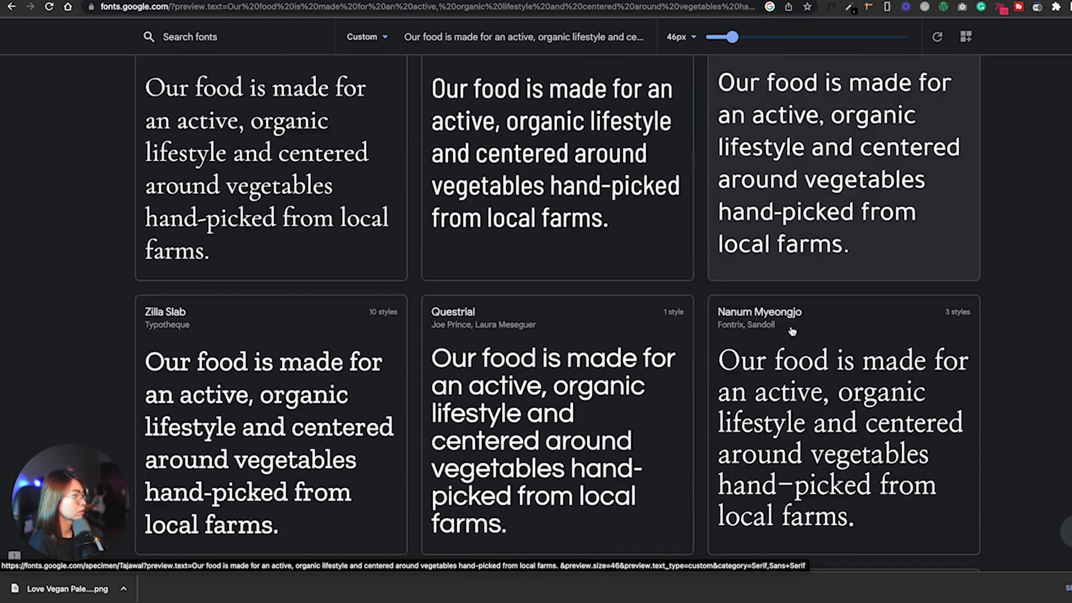
scroll(627, 443, down, 2)
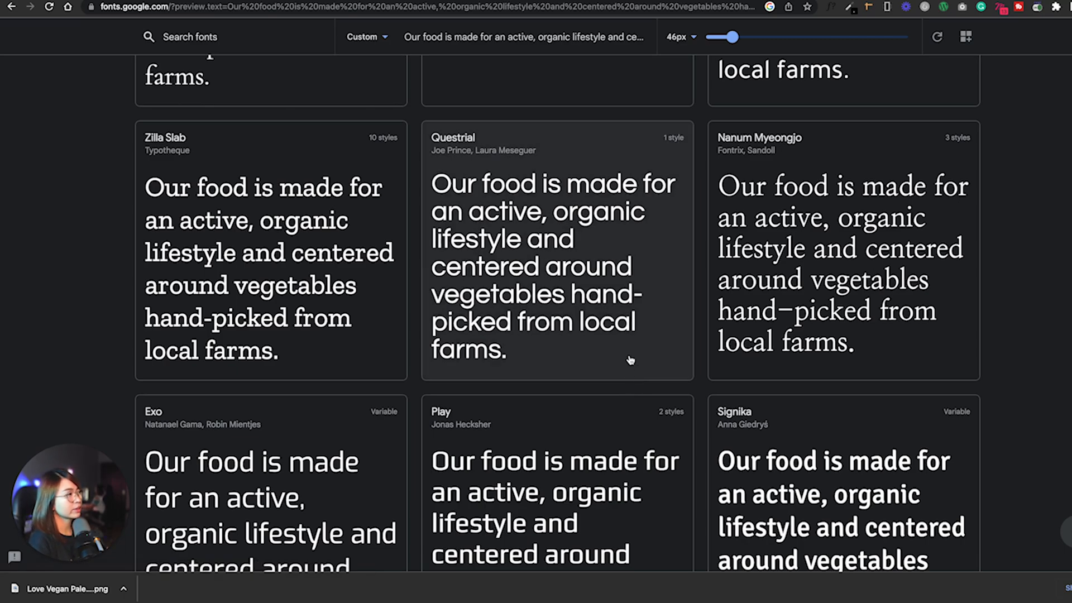
Step: Open the Nanum Myeongjo font page in a new browser tab and compare its specimen with Libre Baskerville
right_click(836, 264)
click(836, 263)
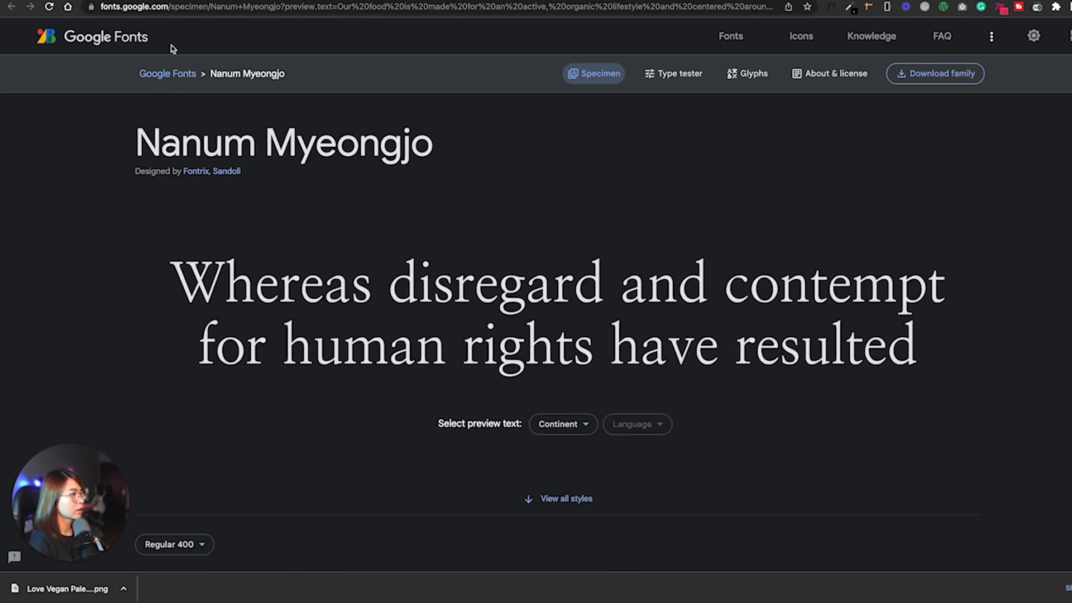
click(198, 1)
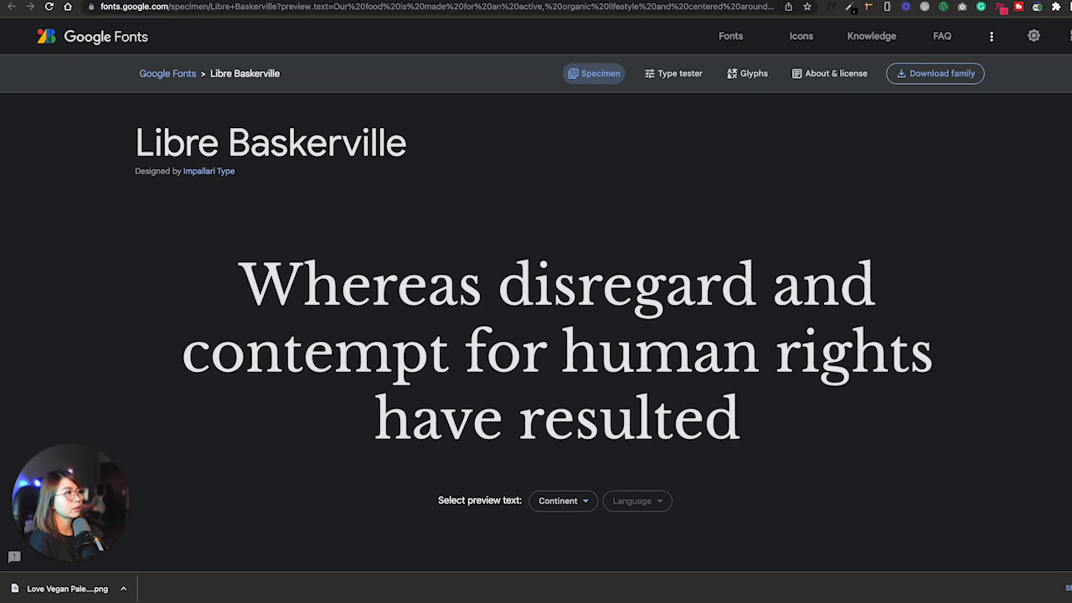
click(358, 2)
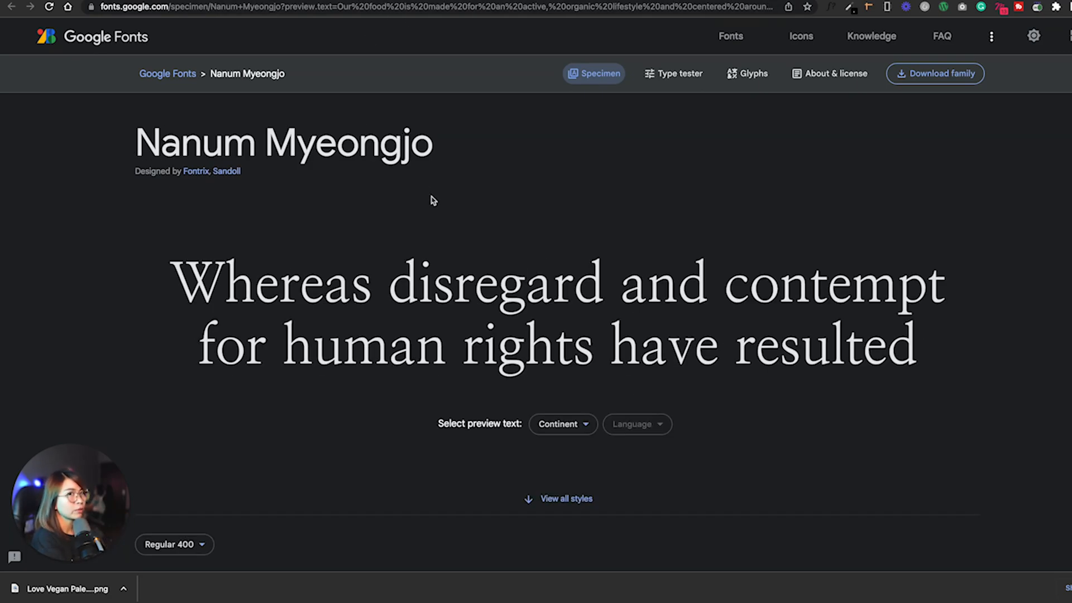
scroll(537, 235, down, 1)
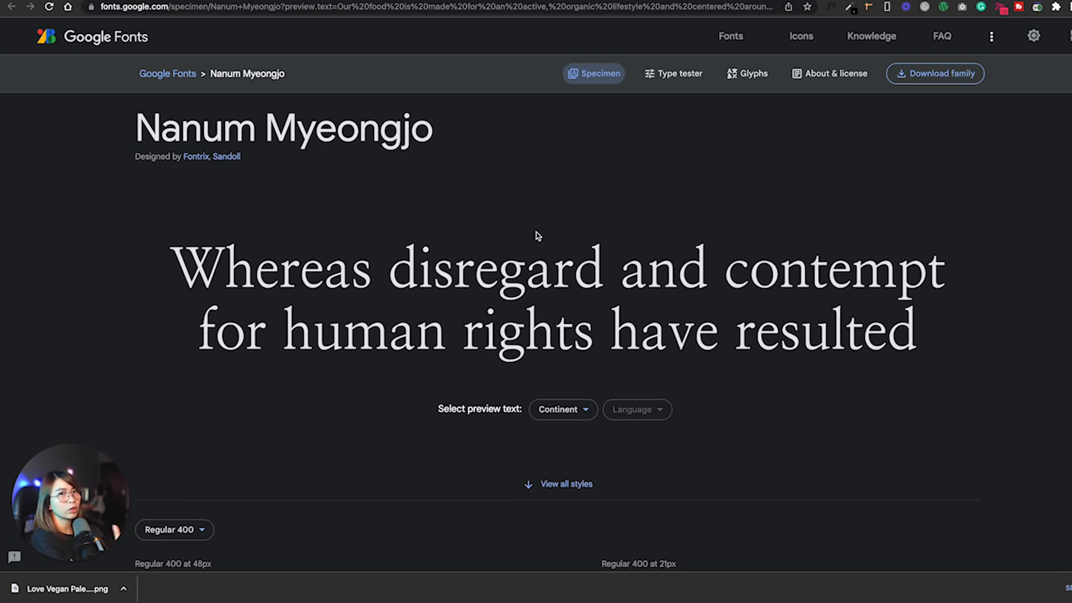
click(200, 2)
click(335, 3)
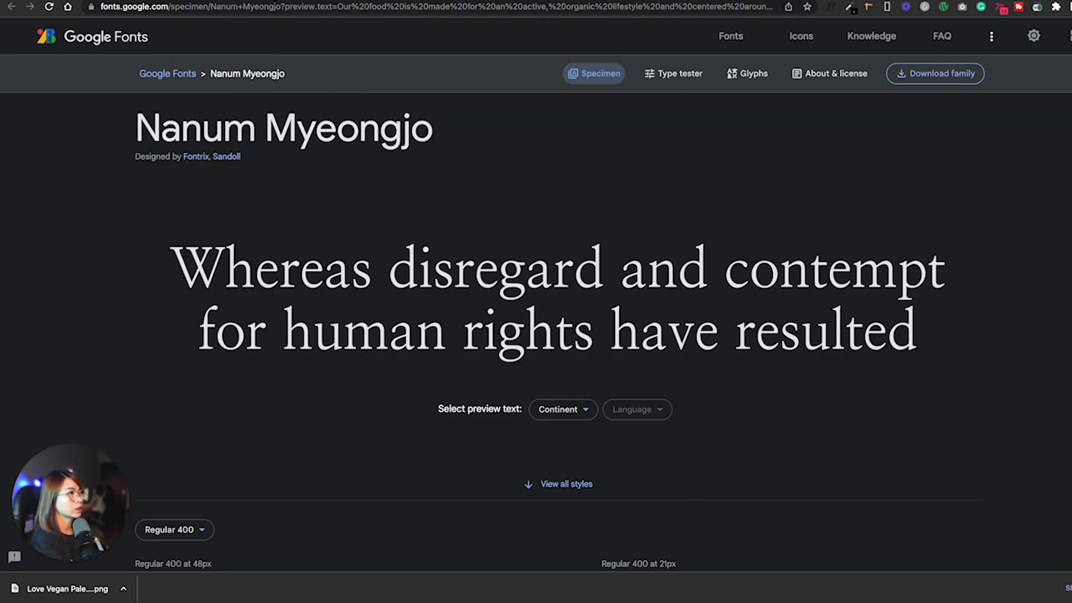
scroll(871, 304, down, 1)
scroll(782, 261, up, 1)
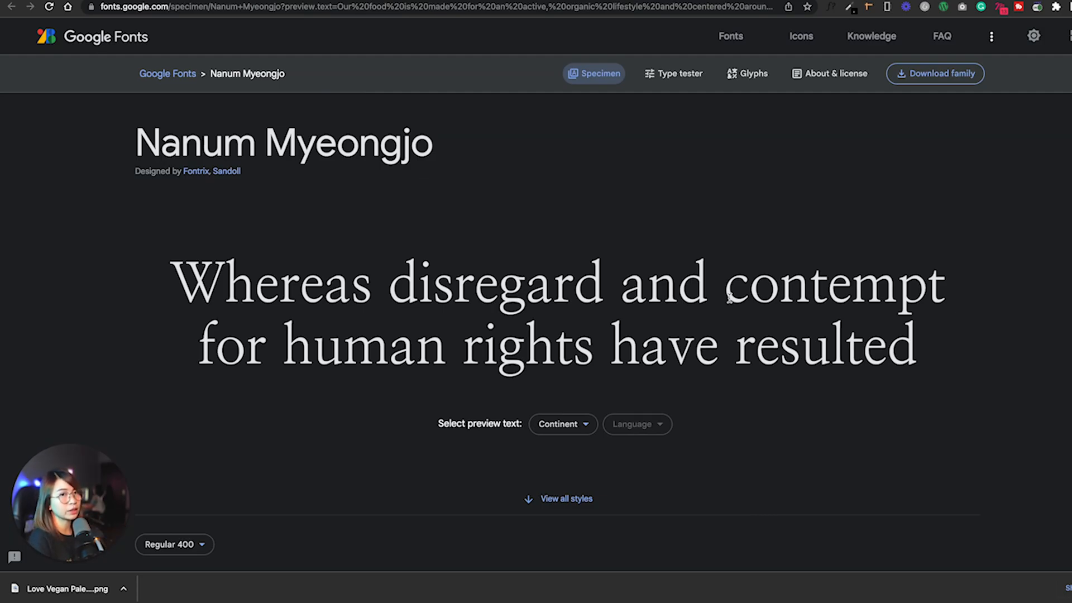
Step: Preview the Nanum Myeongjo styles with the custom sentence at 66px and download the font family
scroll(729, 299, down, 12)
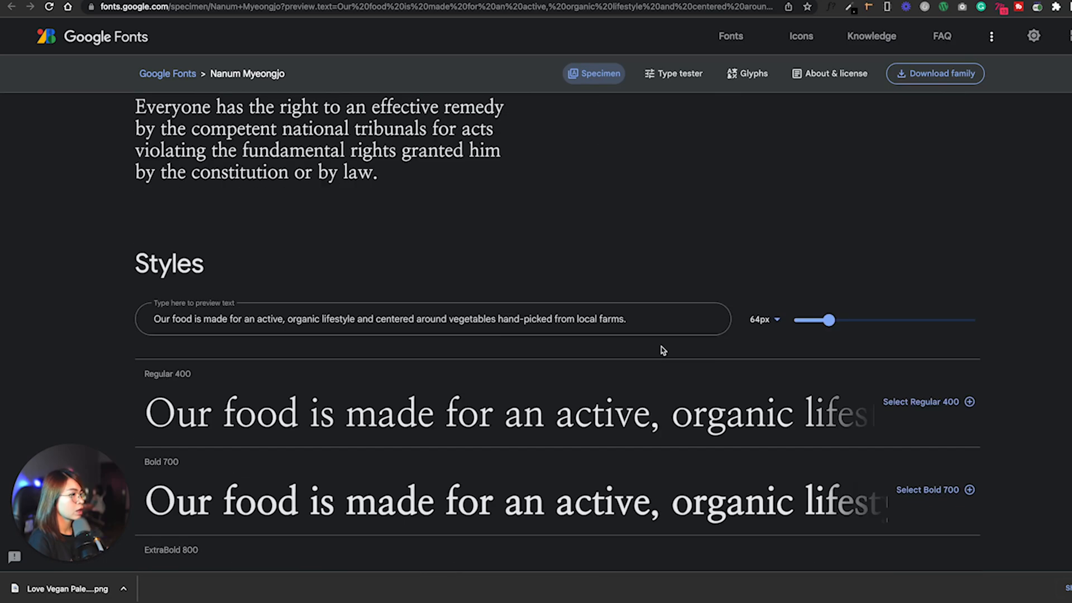
scroll(681, 304, down, 1)
mouse_move(829, 289)
mouse_down()
mouse_move(861, 289)
mouse_move(821, 296)
mouse_move(830, 289)
mouse_up()
scroll(578, 349, down, 2)
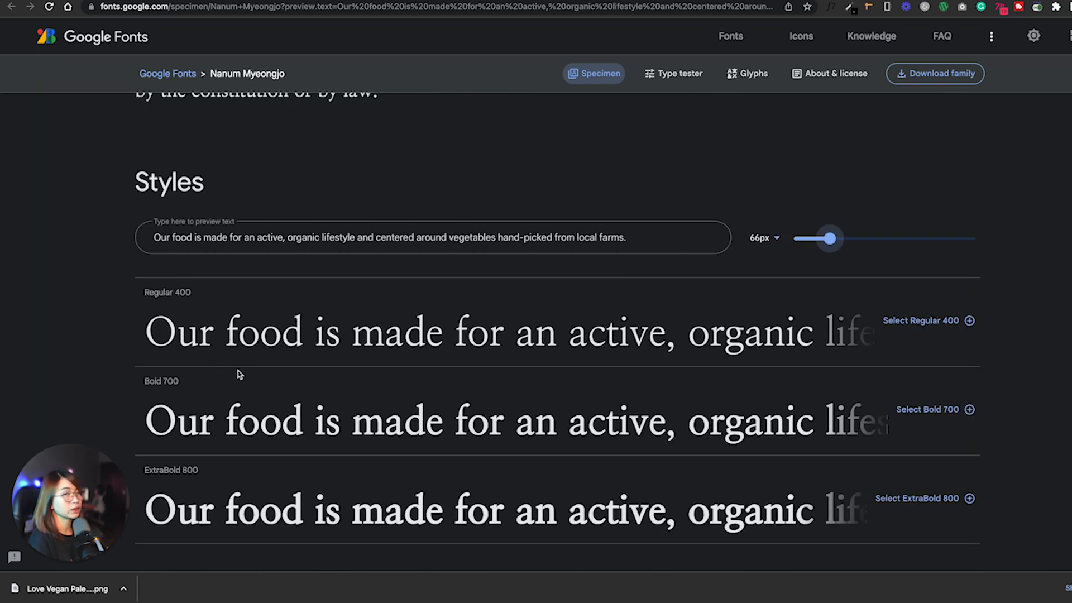
scroll(430, 330, up, 4)
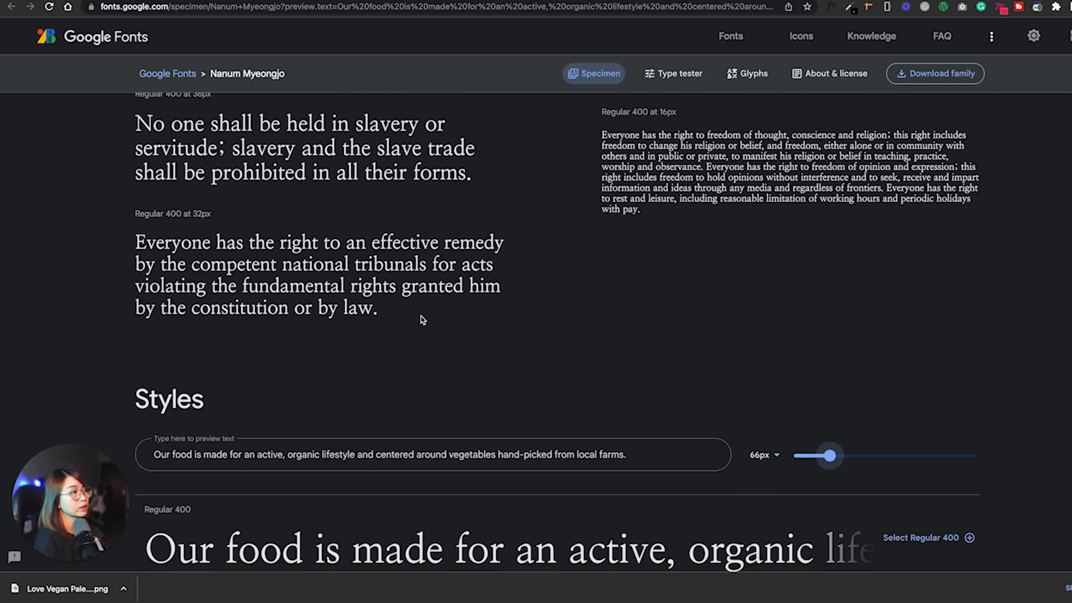
scroll(423, 320, up, 10)
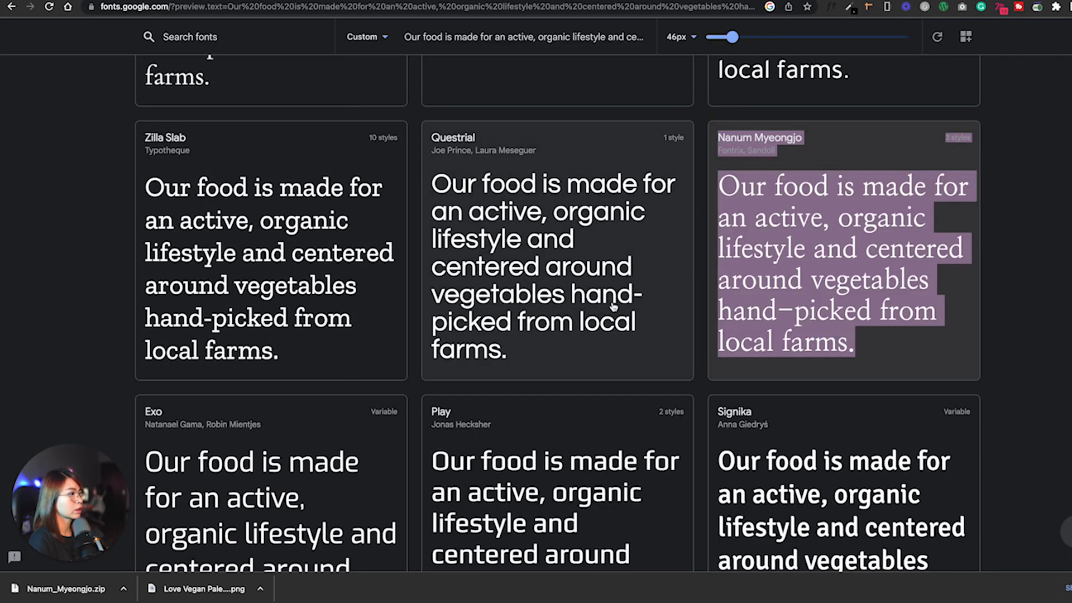
Step: Return to the font catalogue and limit the category filter to Sans Serif only
scroll(695, 280, down, 5)
scroll(696, 280, down, 20)
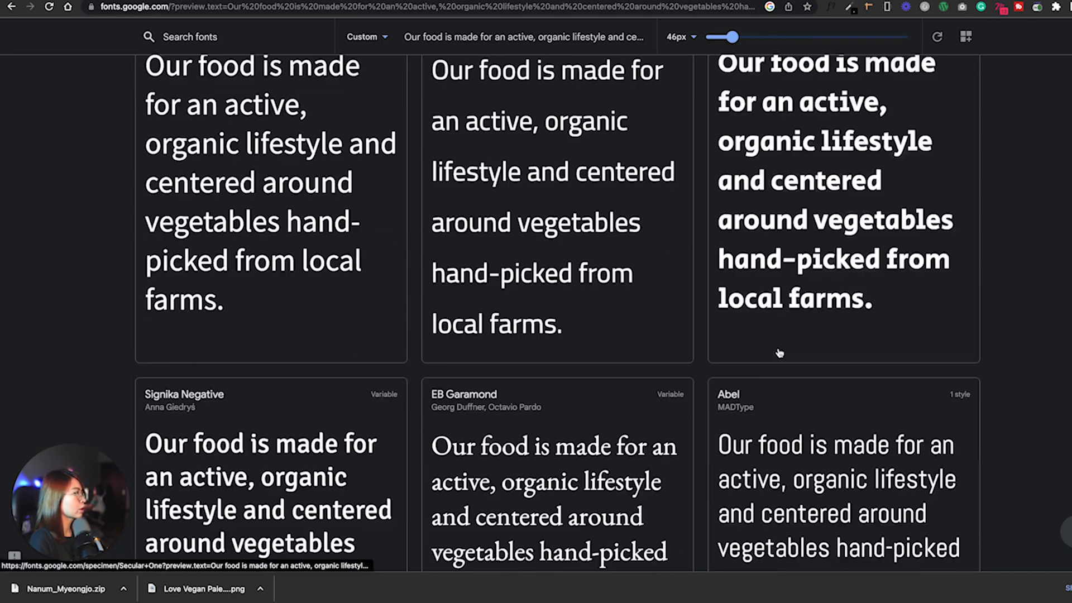
scroll(592, 219, down, 20)
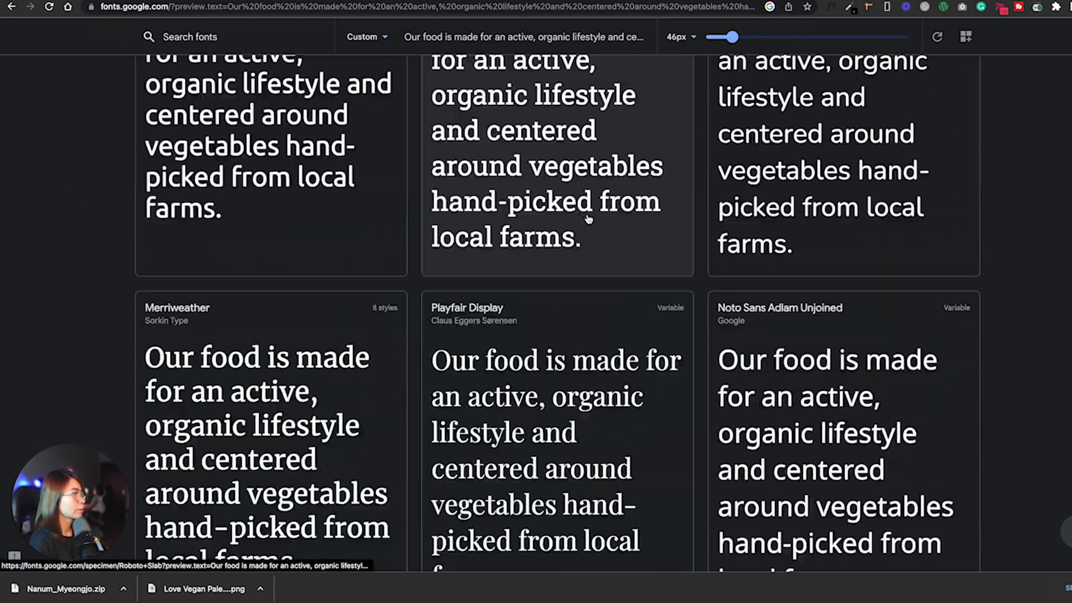
scroll(215, 235, up, 20)
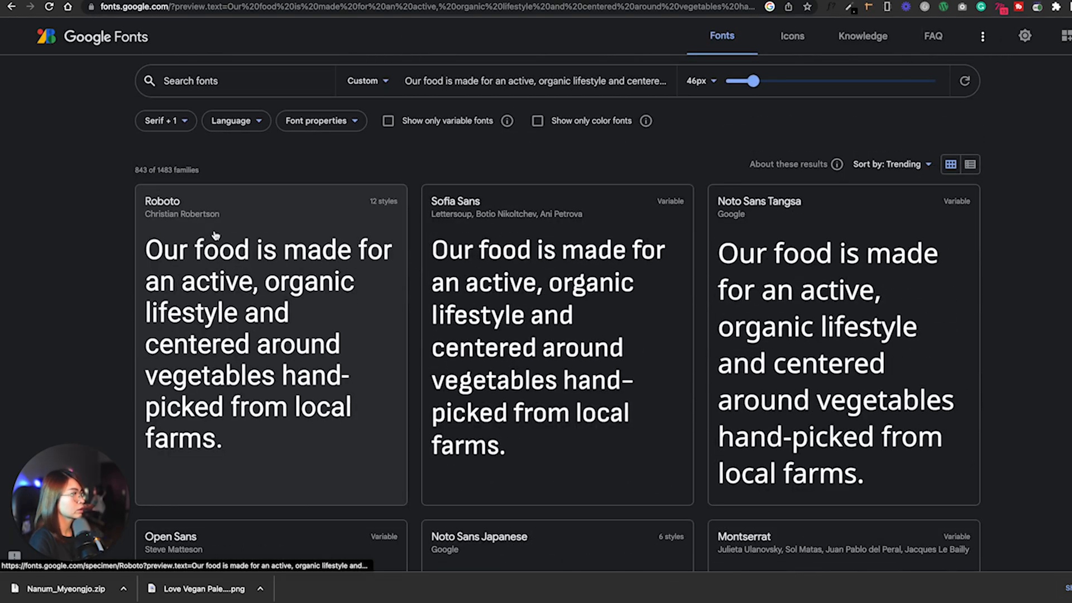
click(178, 121)
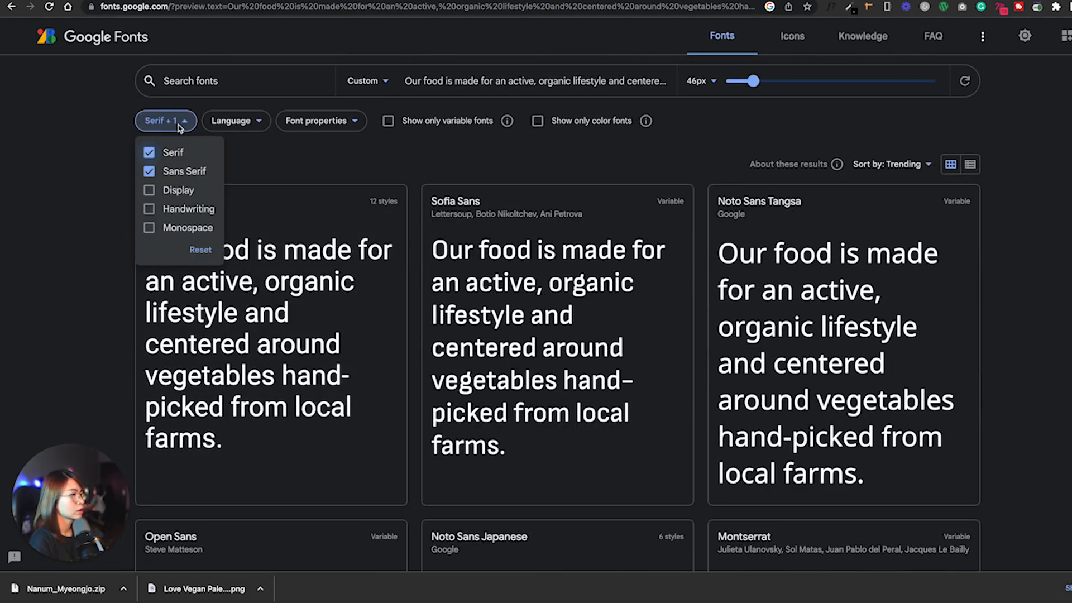
click(150, 153)
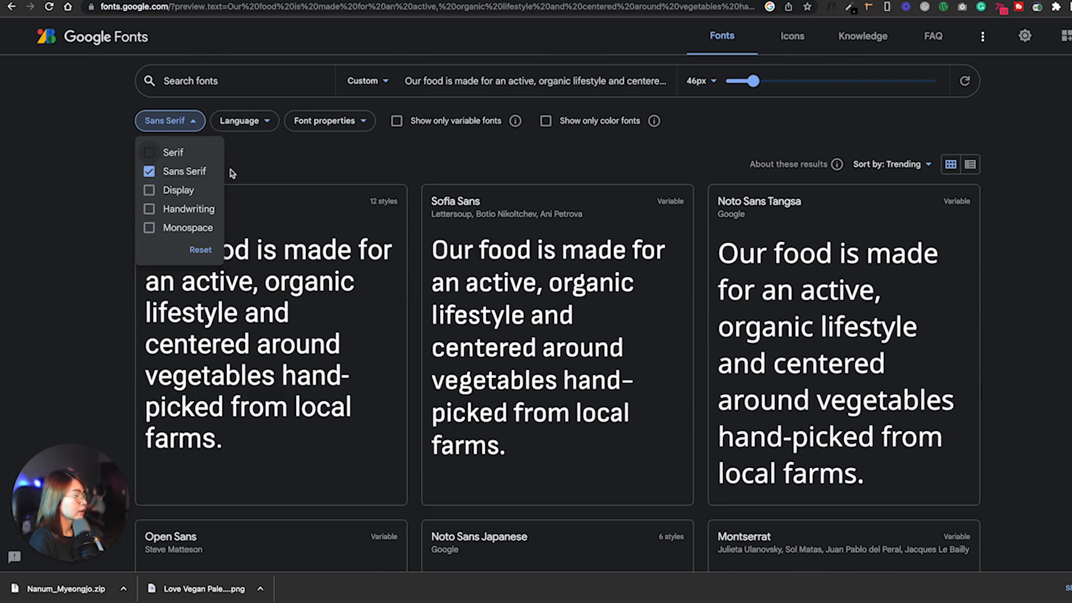
click(149, 172)
click(150, 172)
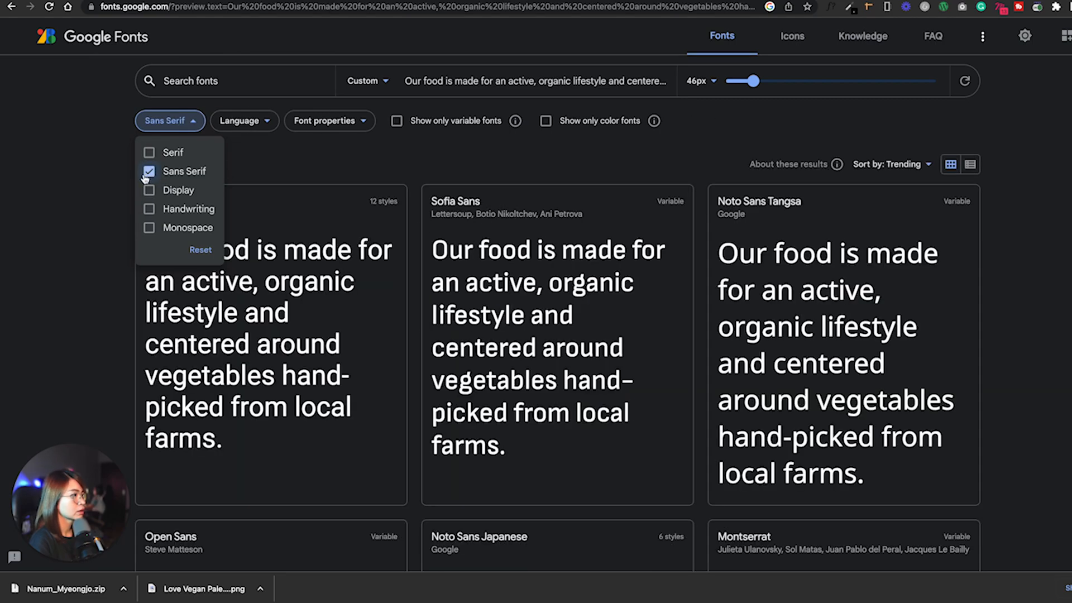
Step: Browse the sans-serif fonts and compare how the custom sentence looks in each as a companion to Nanum Myeongjo
scroll(493, 281, down, 7)
scroll(493, 281, down, 3)
scroll(242, 192, up, 15)
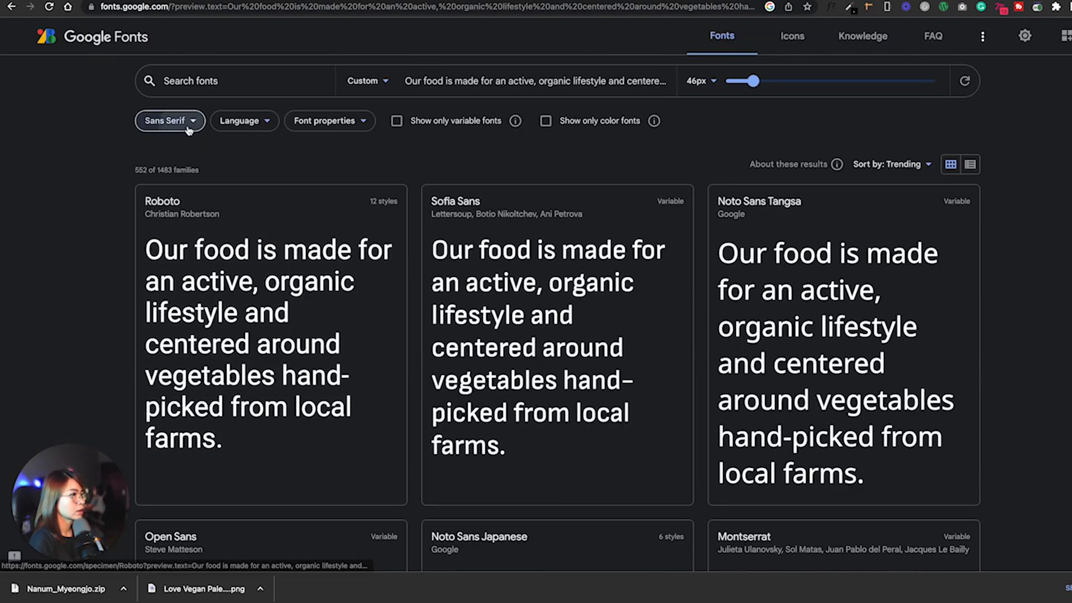
click(185, 127)
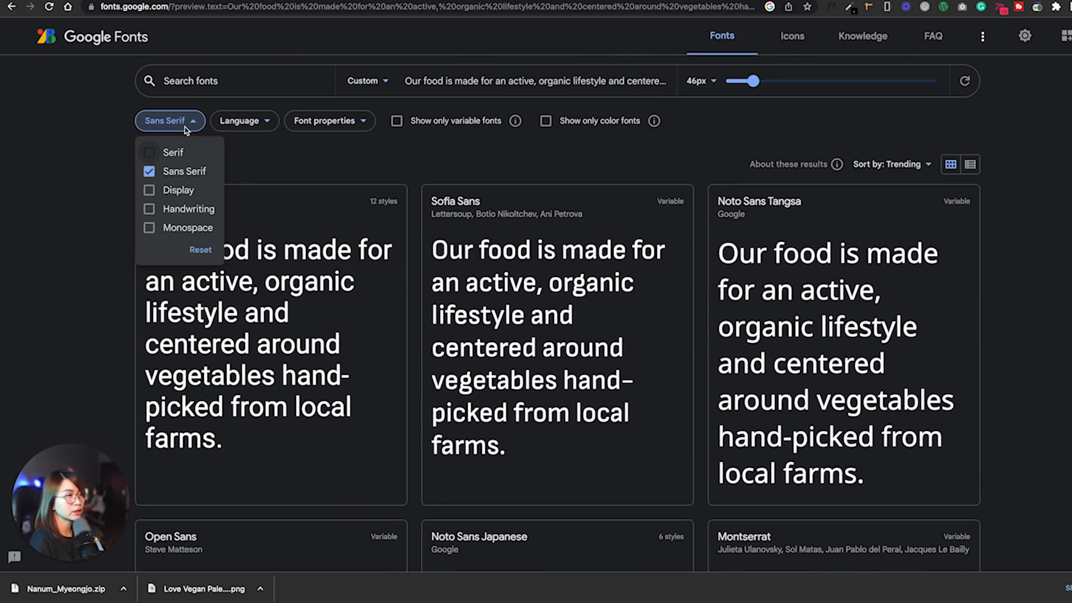
click(192, 129)
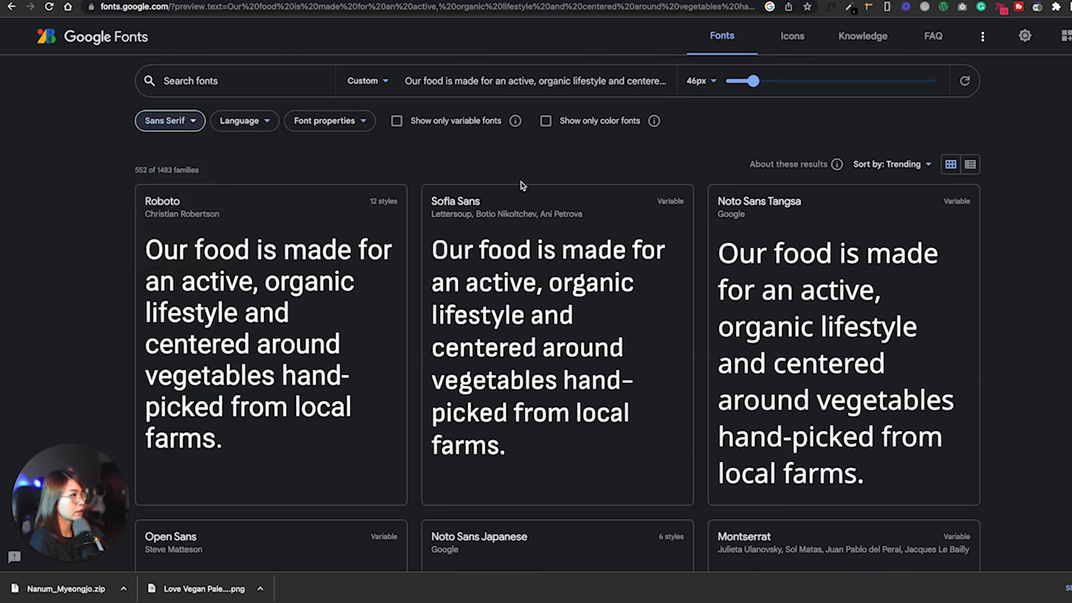
scroll(597, 238, down, 10)
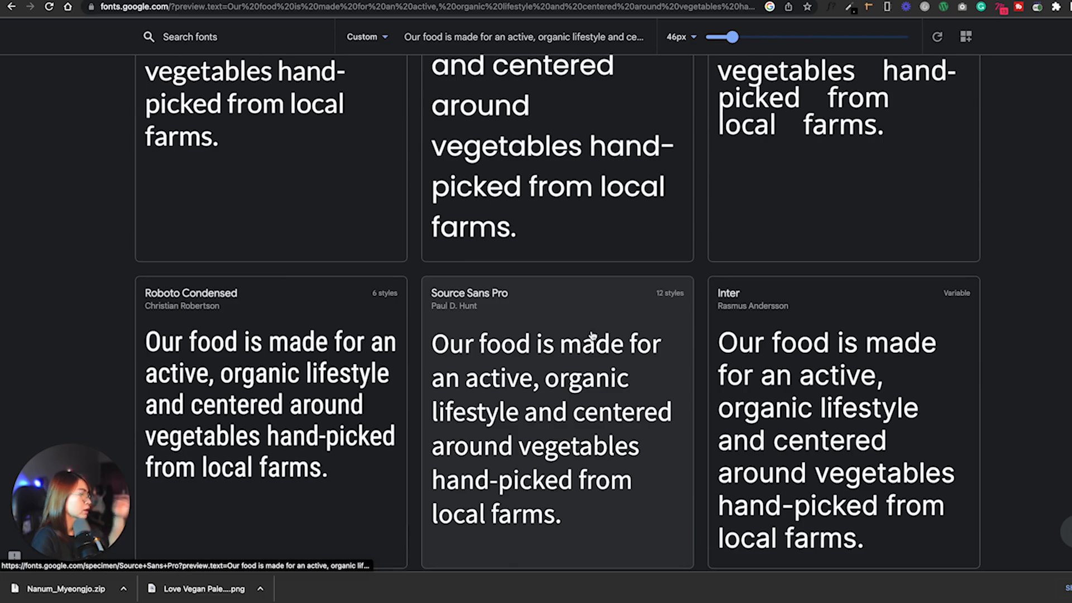
scroll(591, 335, down, 5)
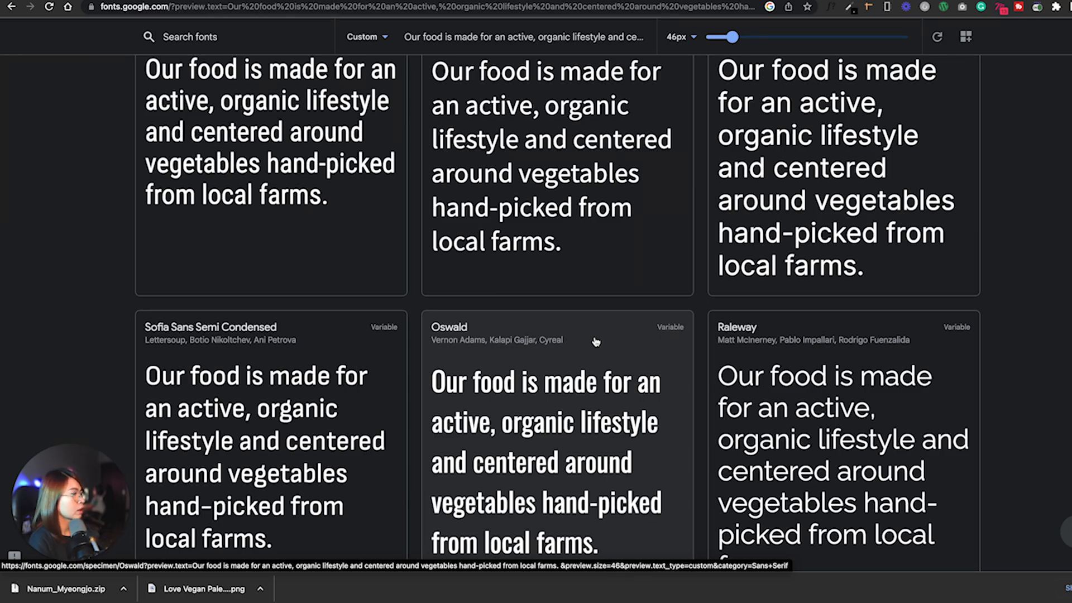
scroll(592, 336, down, 6)
scroll(593, 385, up, 2)
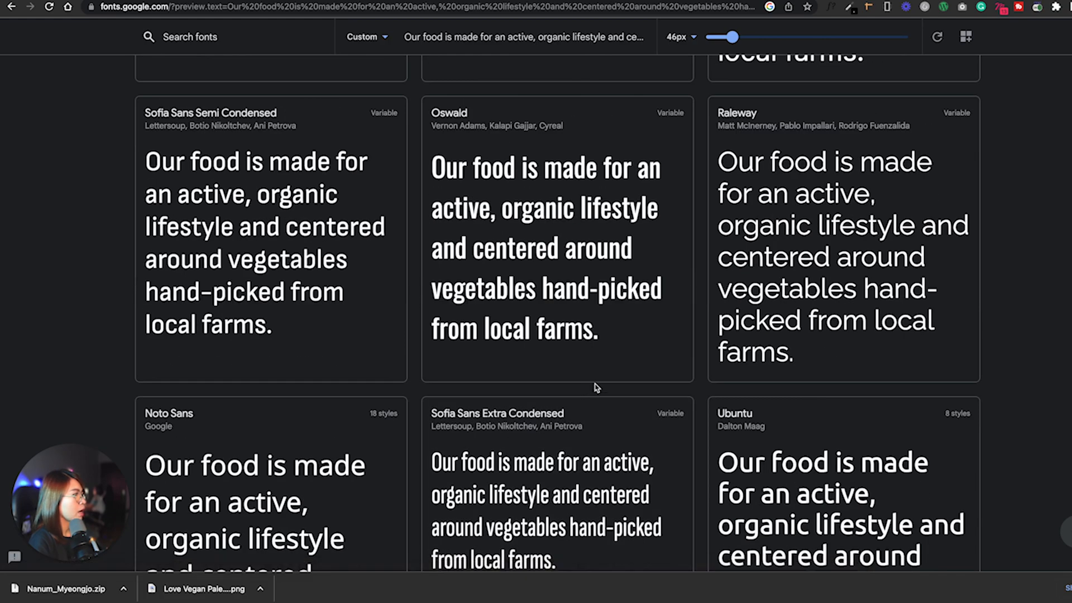
scroll(614, 366, down, 2)
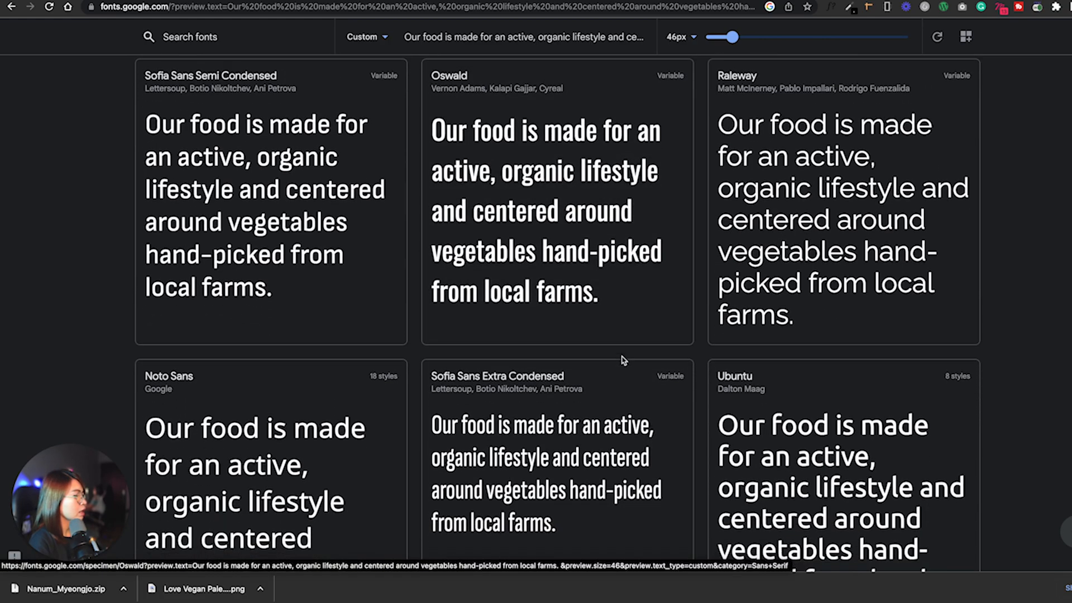
scroll(623, 361, down, 3)
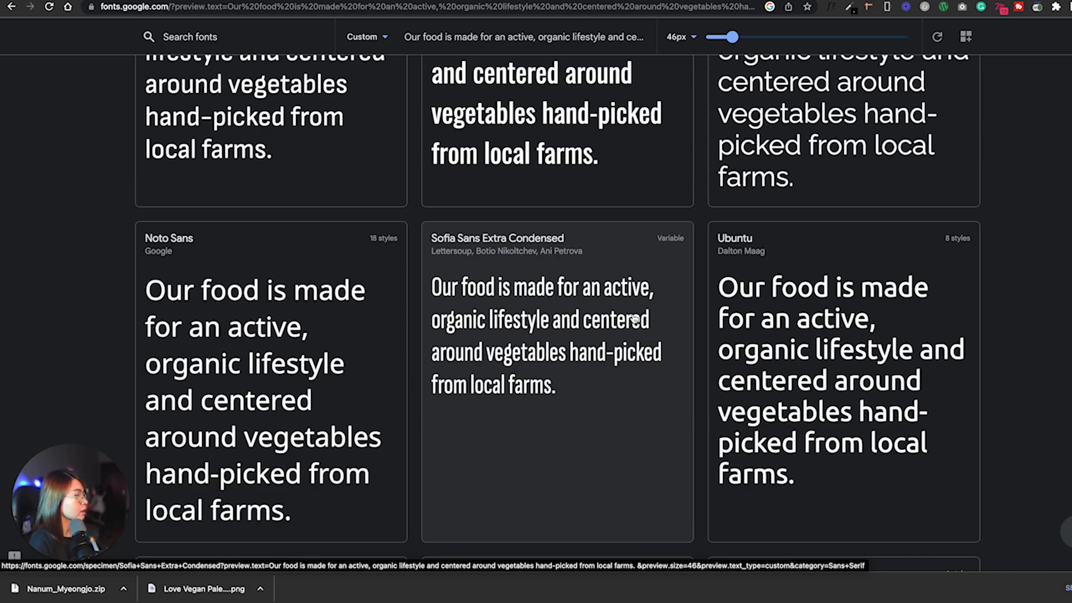
scroll(567, 355, up, 3)
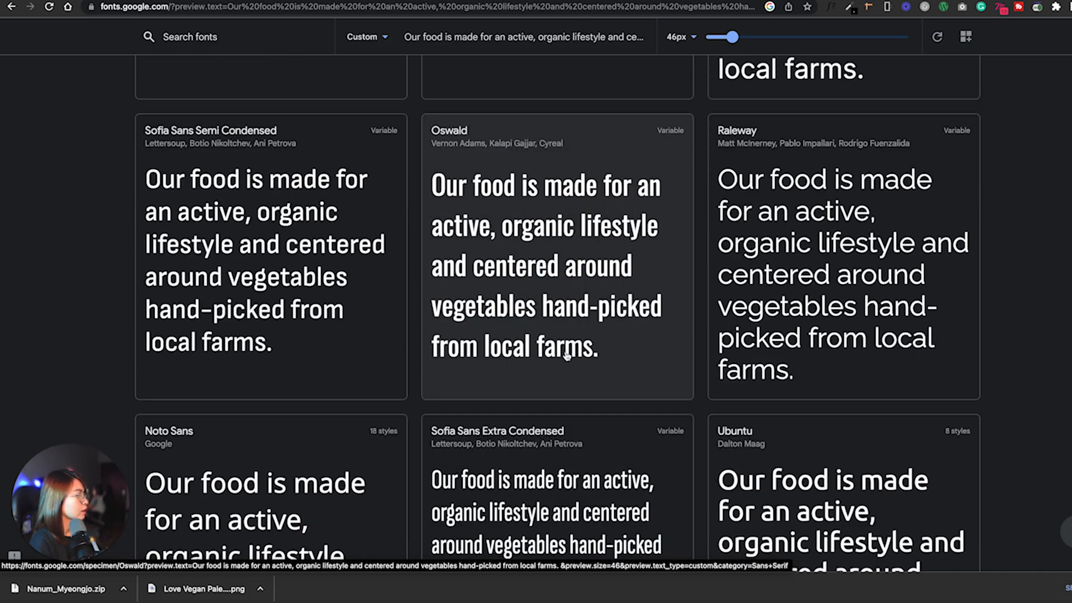
Step: Open the Raleway font page in a new browser tab and examine its specimen text and available weights
right_click(761, 269)
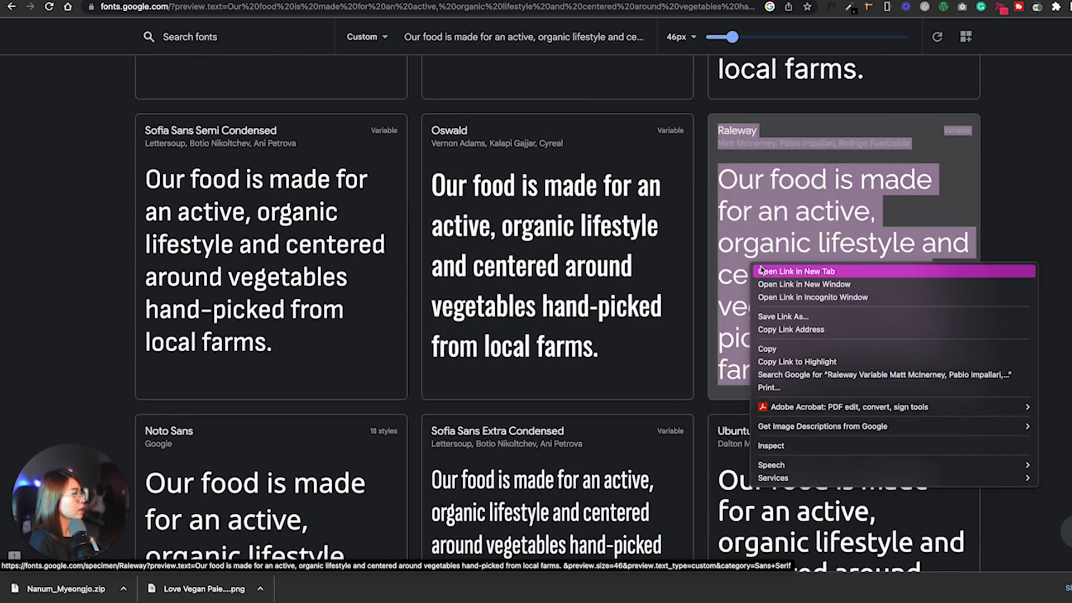
click(761, 271)
key(ctrl+Tab)
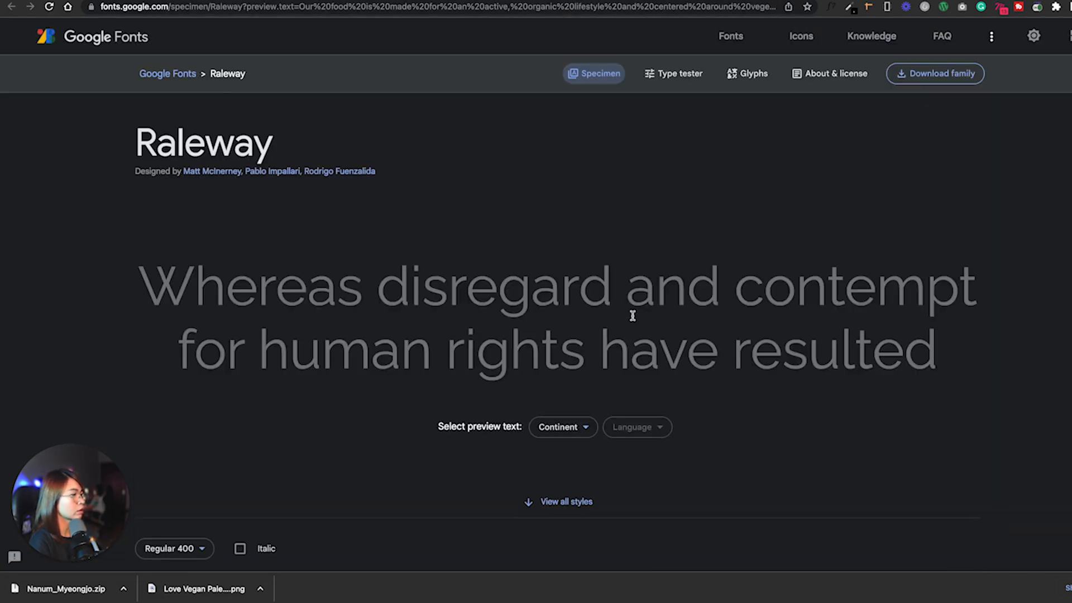
scroll(770, 329, down, 8)
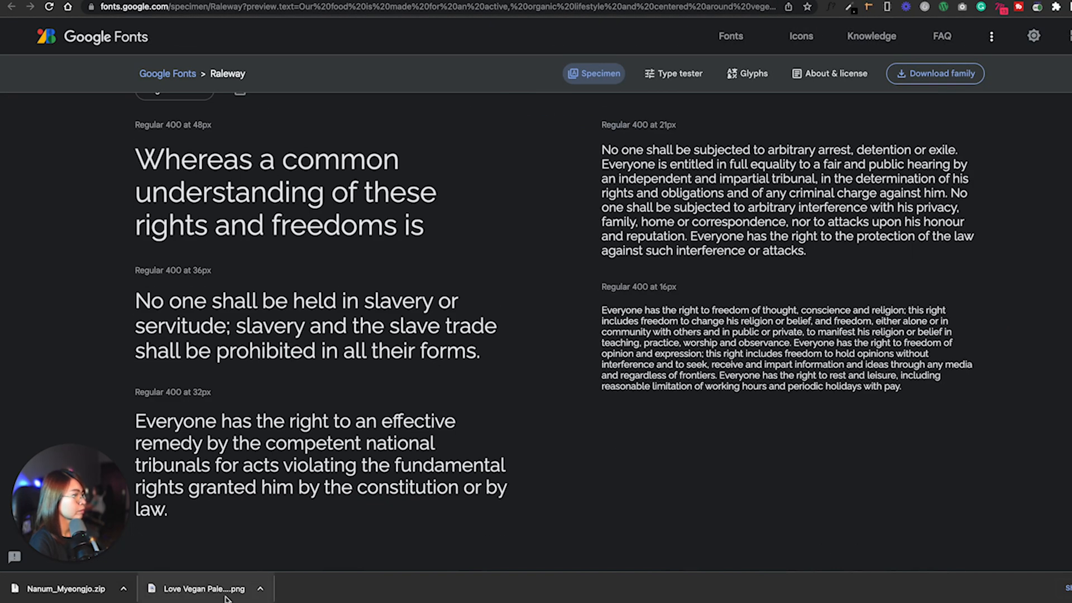
scroll(551, 378, down, 5)
scroll(557, 366, down, 8)
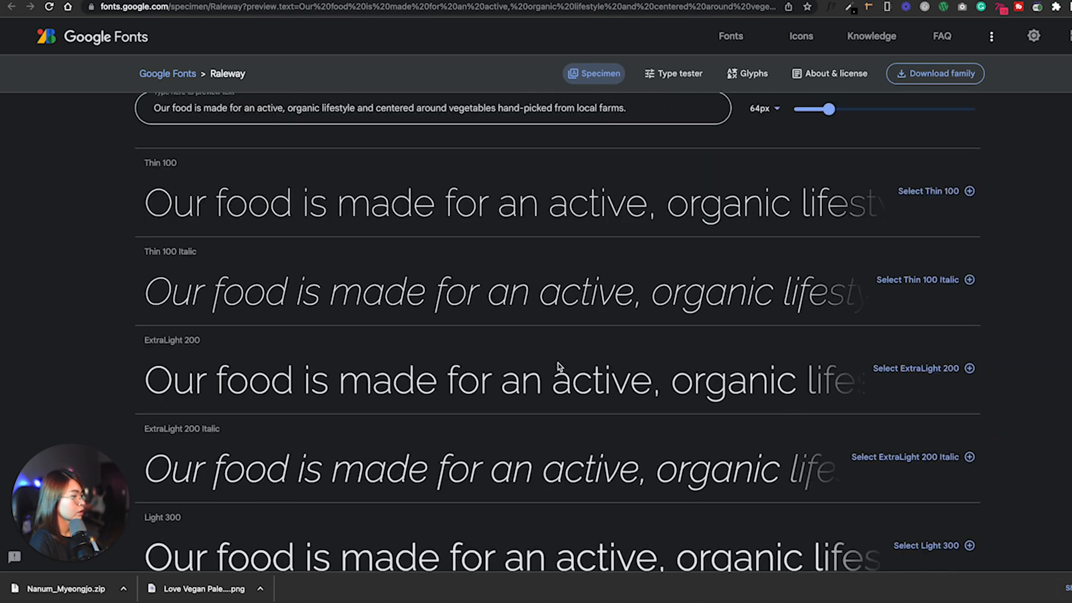
Step: Examine the Raleway weights from Thin 100 to Regular 400 with the custom preview sentence
scroll(557, 363, up, 1)
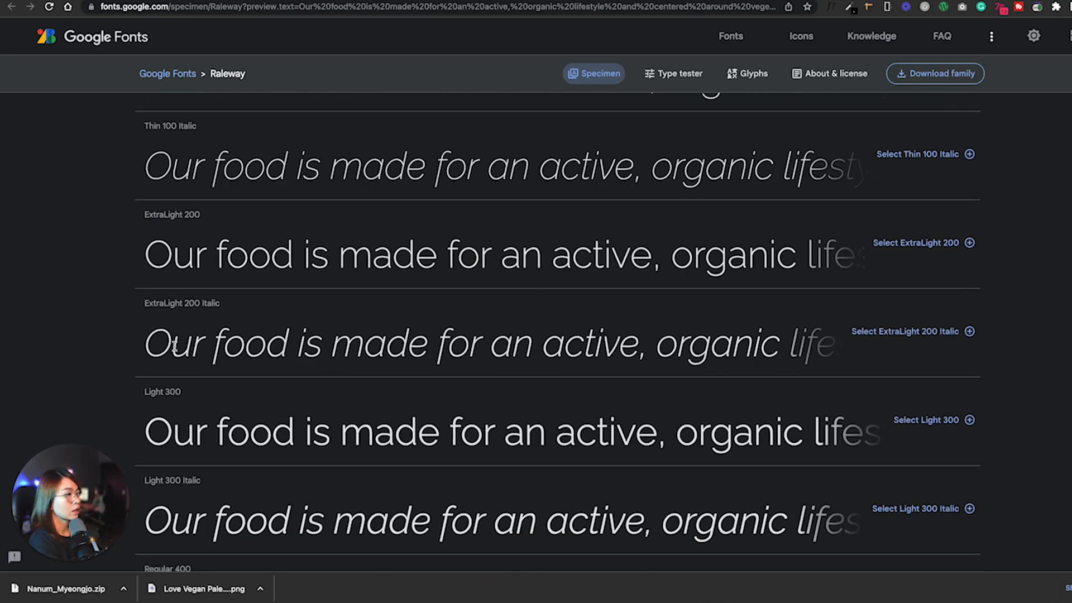
scroll(343, 381, down, 1)
scroll(406, 375, up, 3)
scroll(410, 376, down, 4)
scroll(412, 376, down, 1)
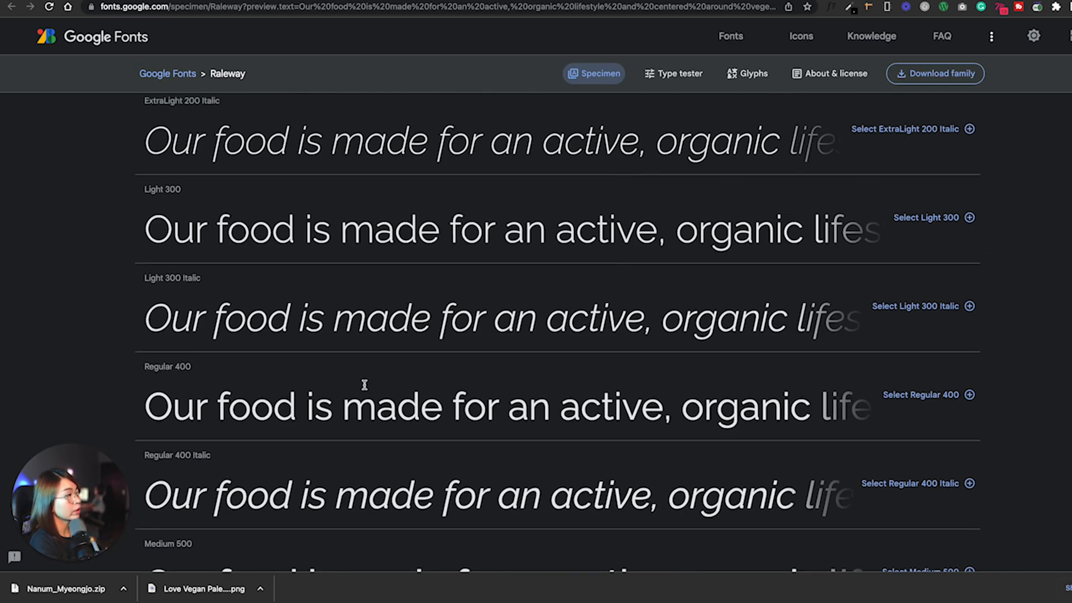
scroll(364, 383, up, 4)
Step: Return to the sans-serif catalogue and compare further fonts beyond Raleway using the custom sentence
key(alt+Left)
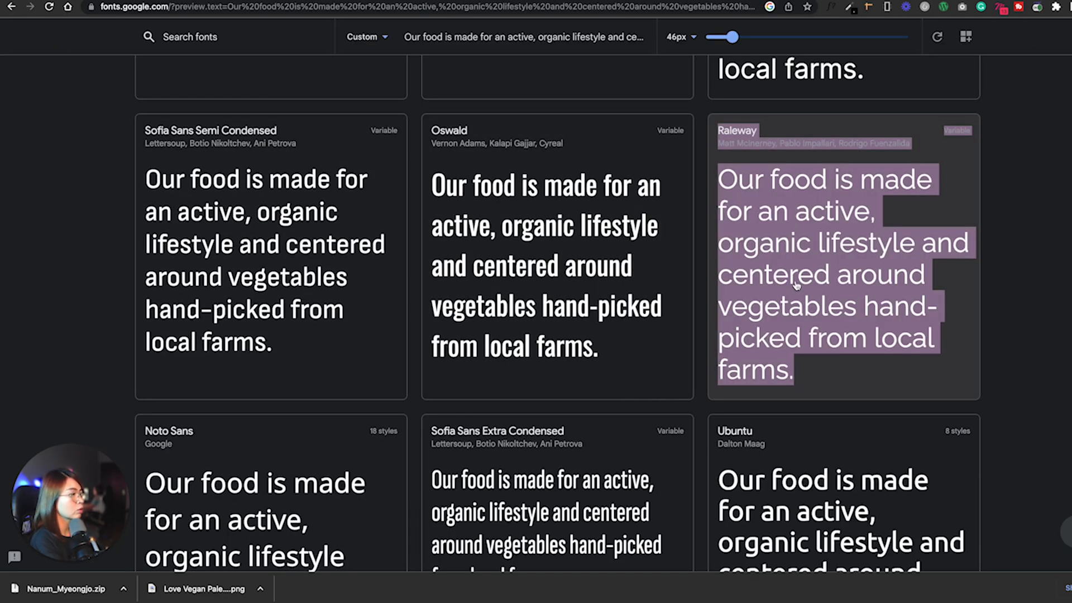
click(1003, 352)
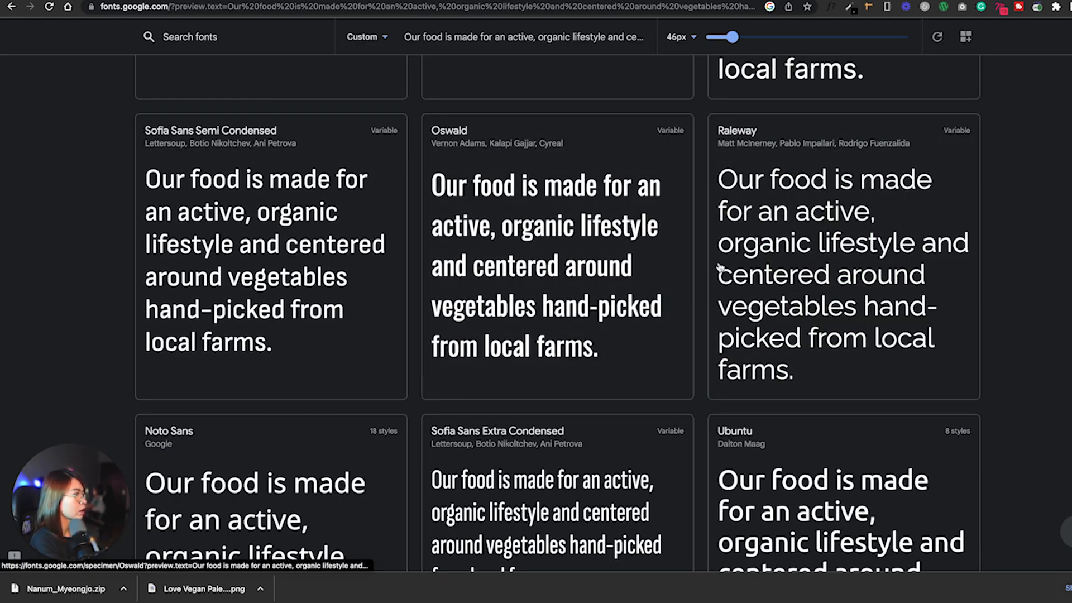
scroll(699, 272, down, 8)
scroll(475, 301, down, 10)
scroll(488, 314, down, 15)
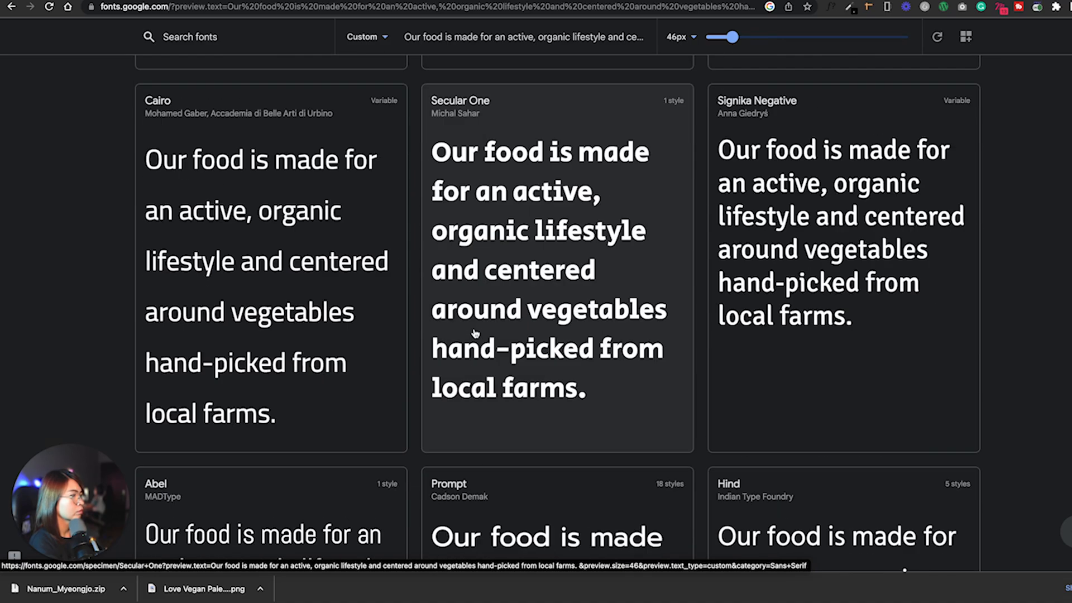
scroll(476, 334, down, 15)
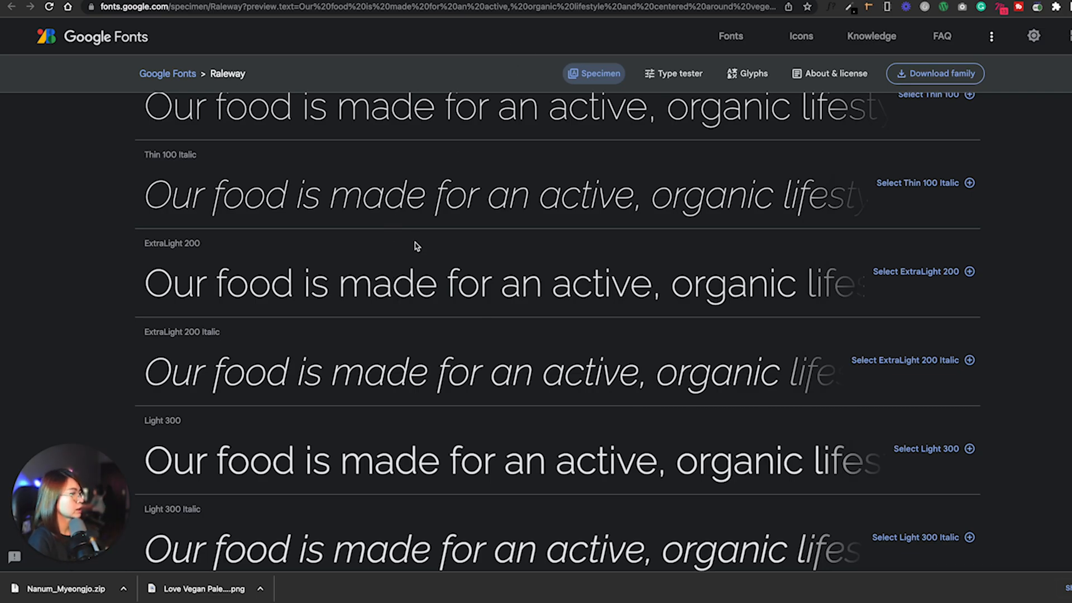
Step: Switch to Figma, set the Love Vegan title's font to NanumMyeongjo and remove the space so it reads LoveVegan
key(ctrl+Right)
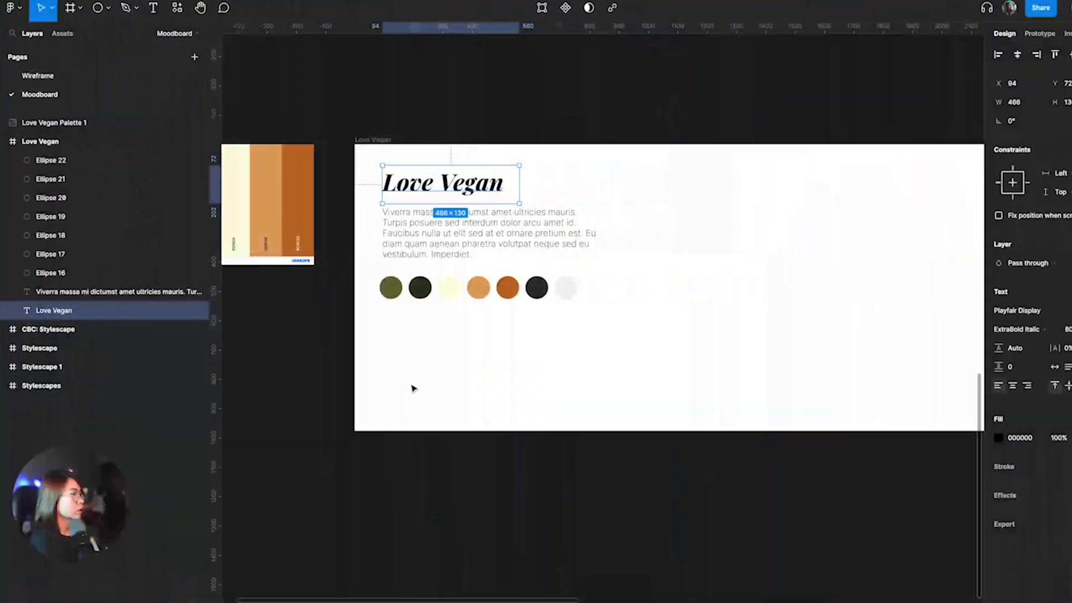
scroll(606, 280, down, 1)
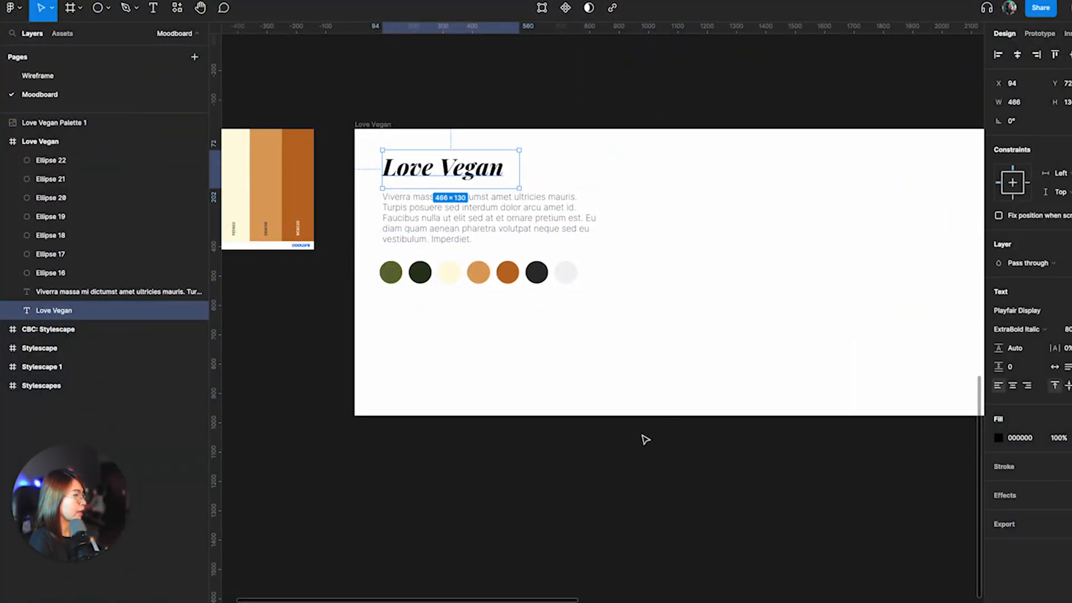
drag(554, 601, 576, 599)
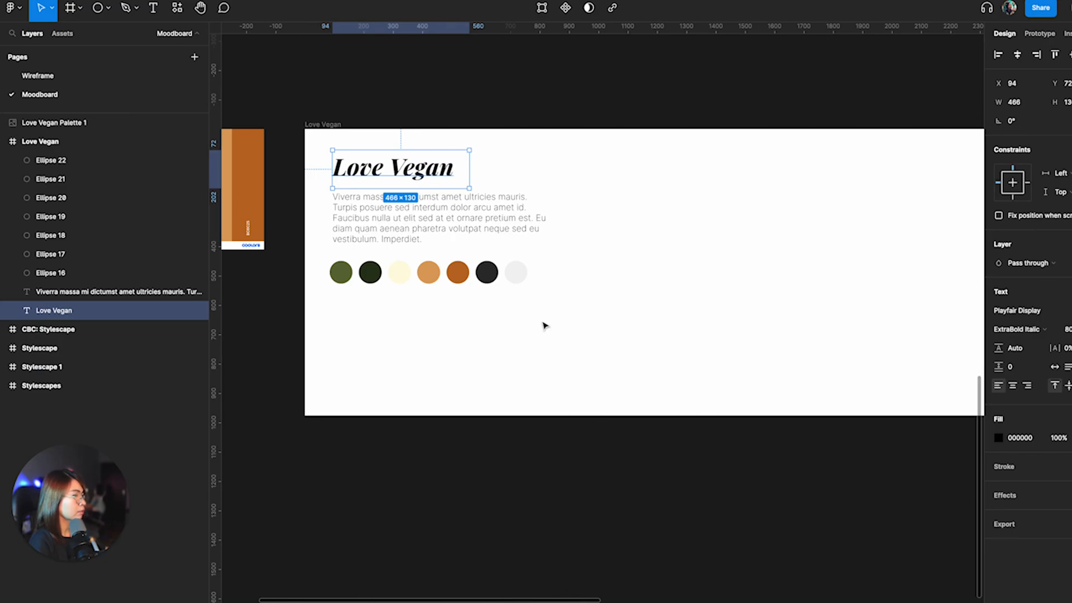
scroll(575, 305, up, 2)
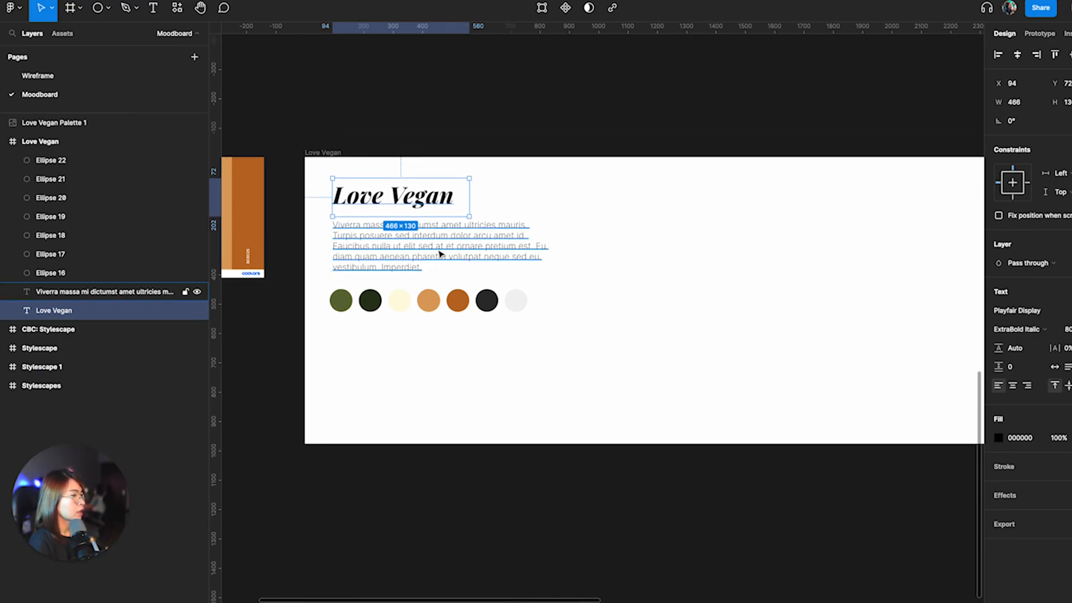
scroll(447, 234, down, 1)
double_click(420, 195)
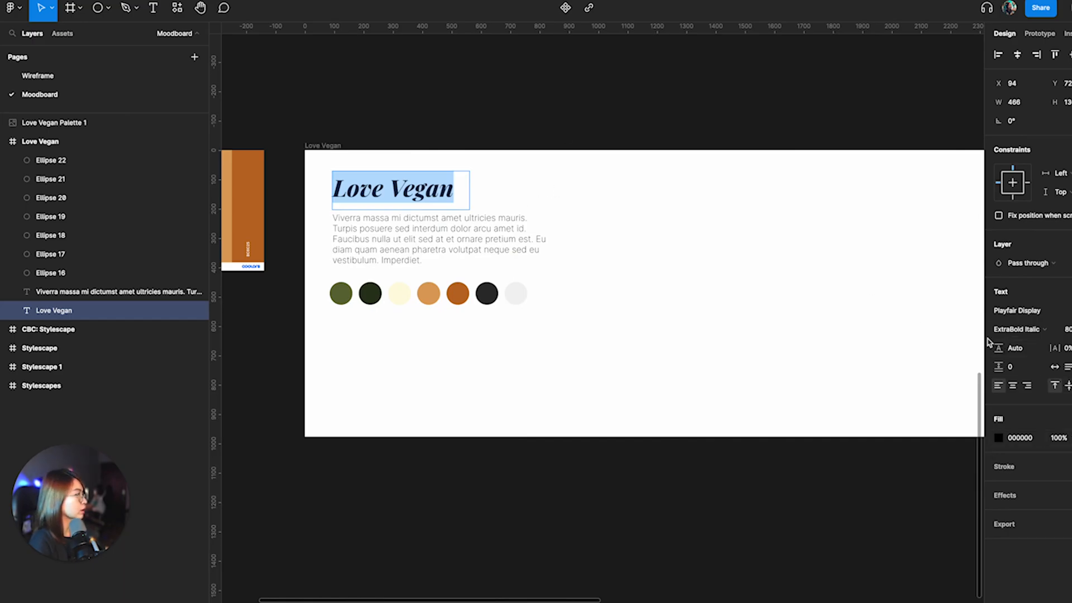
click(1013, 311)
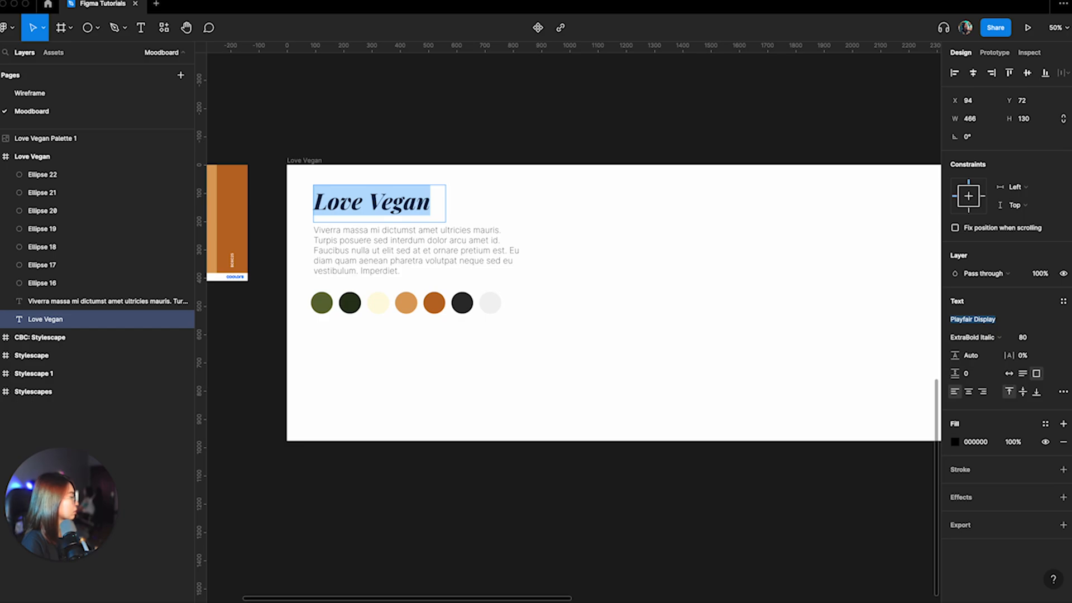
text(NanumMyeongjo)
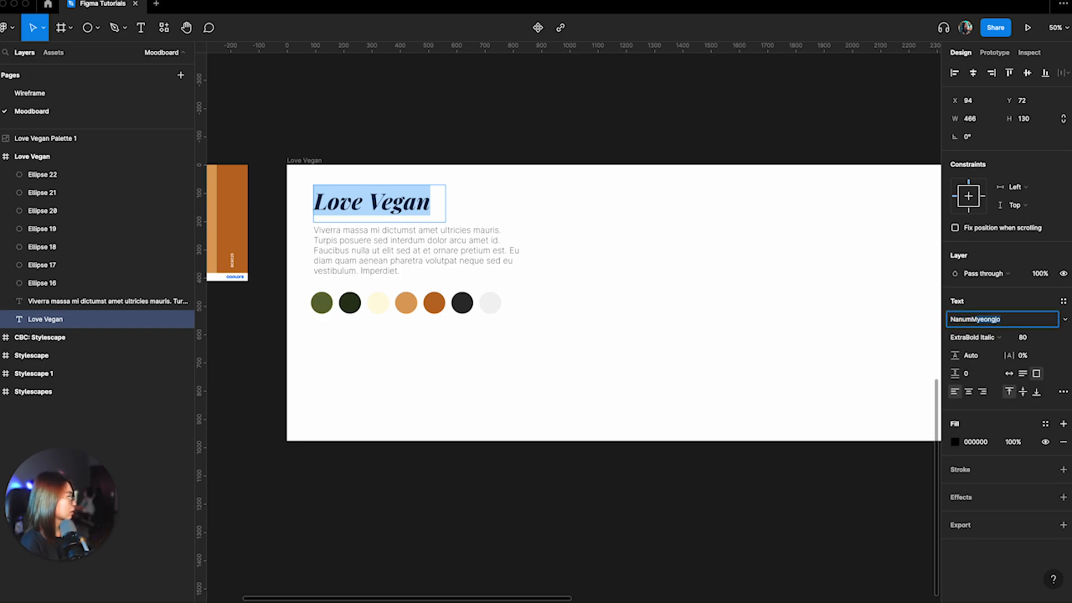
key(Return)
key(BackSpace)
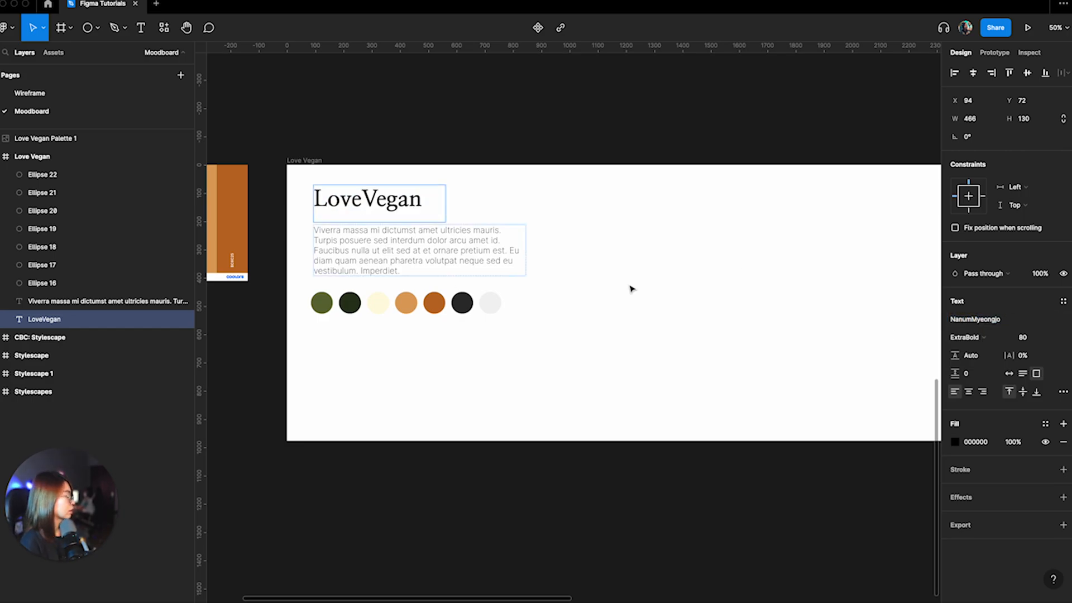
Step: Set the LoveVegan title's weight to Bold and shrink its text box to about 416 × 94
key(ctrl+a)
click(963, 337)
click(969, 350)
click(1063, 393)
click(1063, 393)
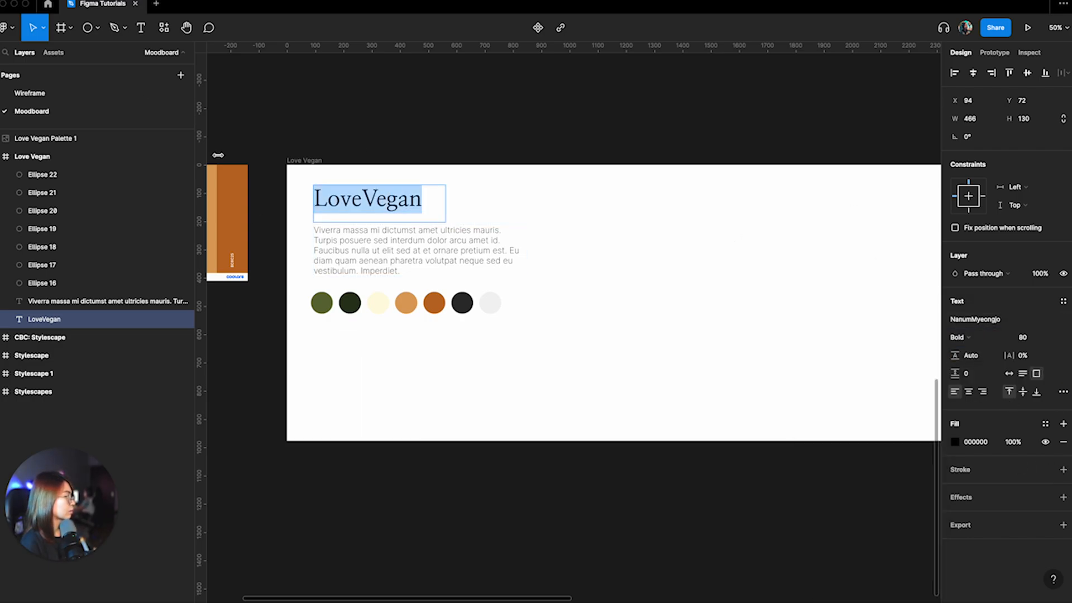
key(Escape)
drag(446, 222, 432, 213)
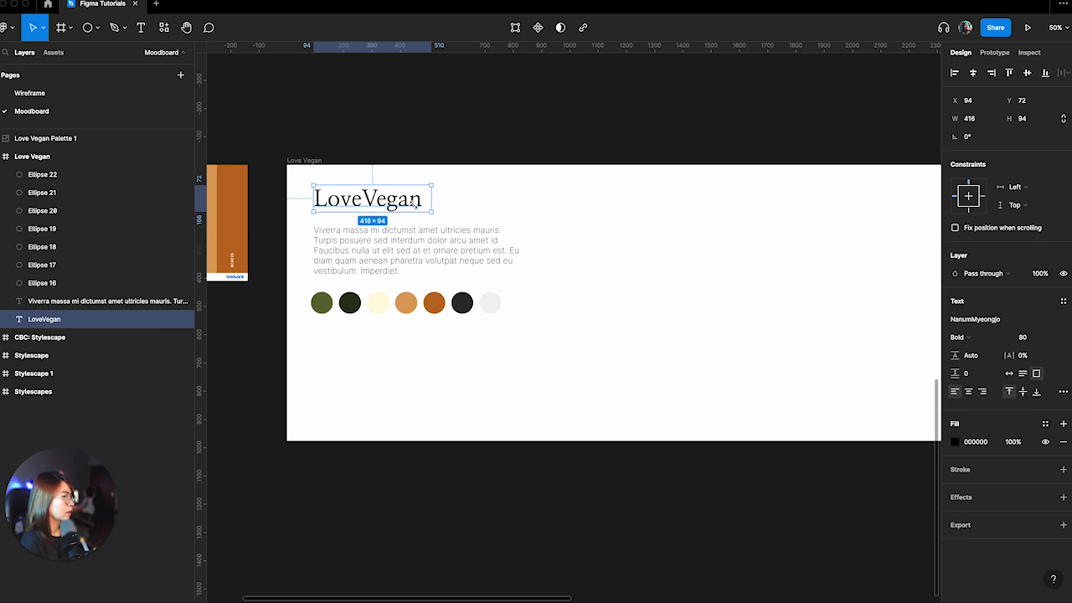
Step: Set the LoveVegan title's font size to 100, then widen its text box to 504 and move it up to Y 61
double_click(413, 206)
click(1035, 337)
text(100)
key(Return)
key(Escape)
key(Escape)
click(407, 206)
mouse_move(436, 202)
mouse_down()
mouse_move(545, 202)
mouse_move(425, 201)
mouse_up()
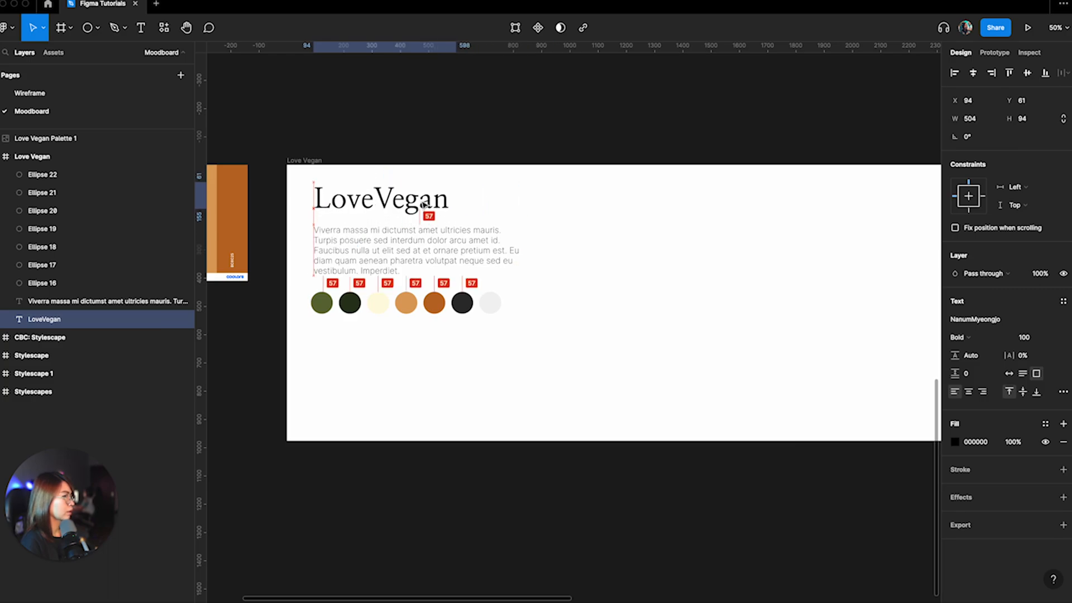
click(569, 238)
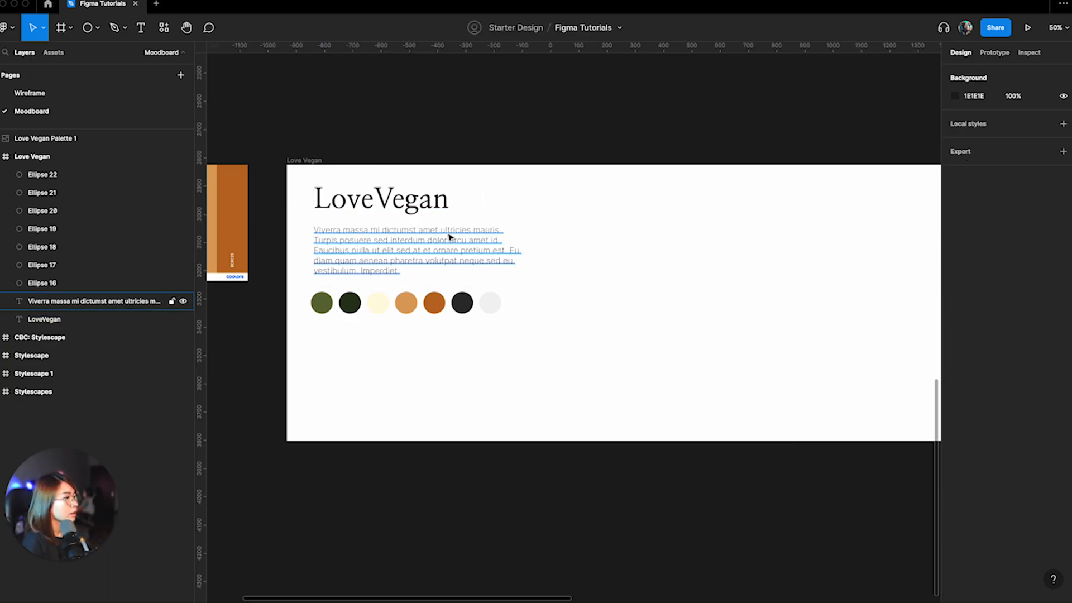
Step: Set the placeholder paragraph's font to Raleway with the Light weight
click(440, 270)
click(981, 322)
text(Raleway)
key(Return)
click(977, 338)
click(974, 363)
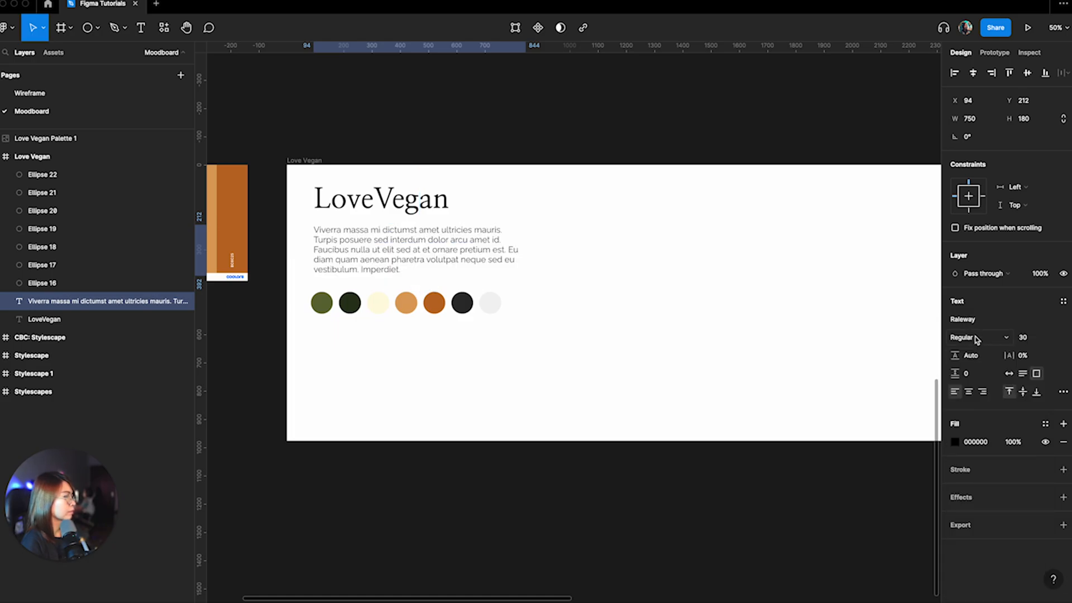
Step: Nudge the seven colour swatches into line with the title's left edge and narrow the paragraph box to 698
drag(302, 282, 507, 329)
drag(491, 307, 495, 304)
click(588, 368)
scroll(591, 359, up, 2)
scroll(590, 359, down, 1)
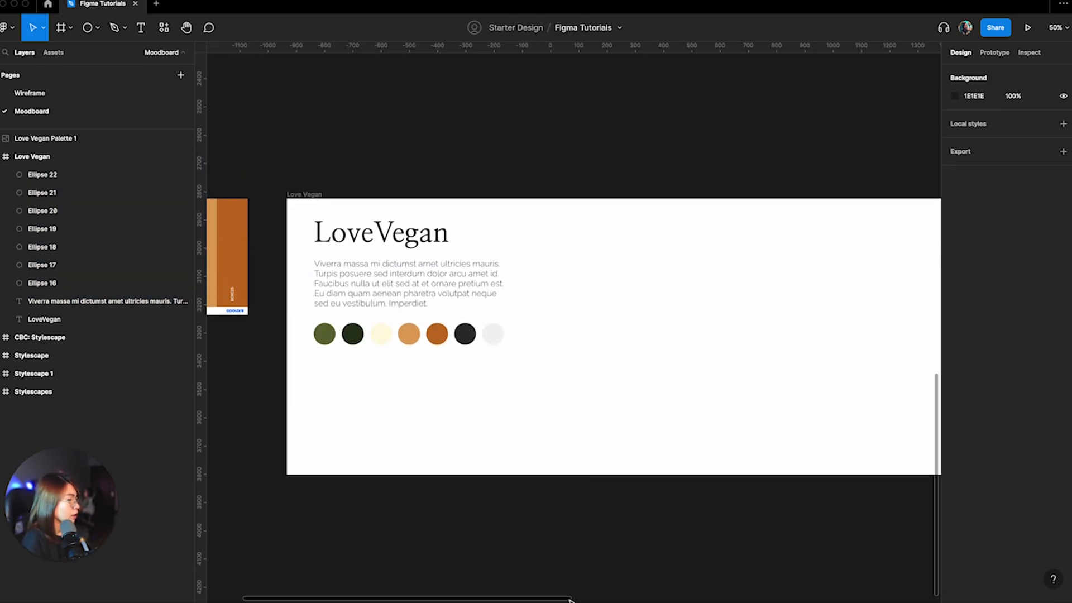
scroll(577, 600, right, 2)
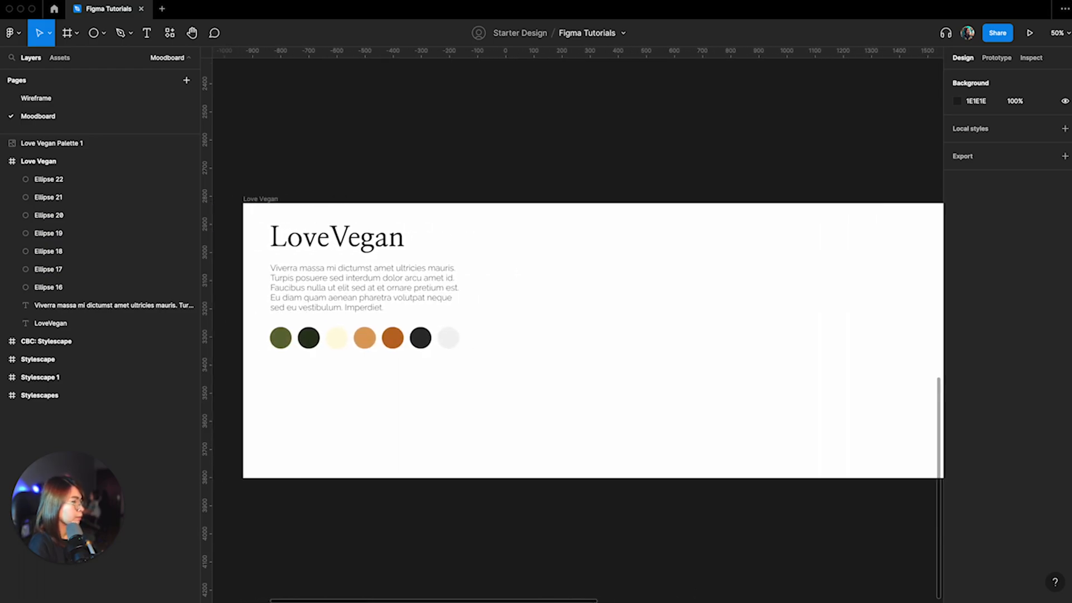
scroll(593, 592, right, 1)
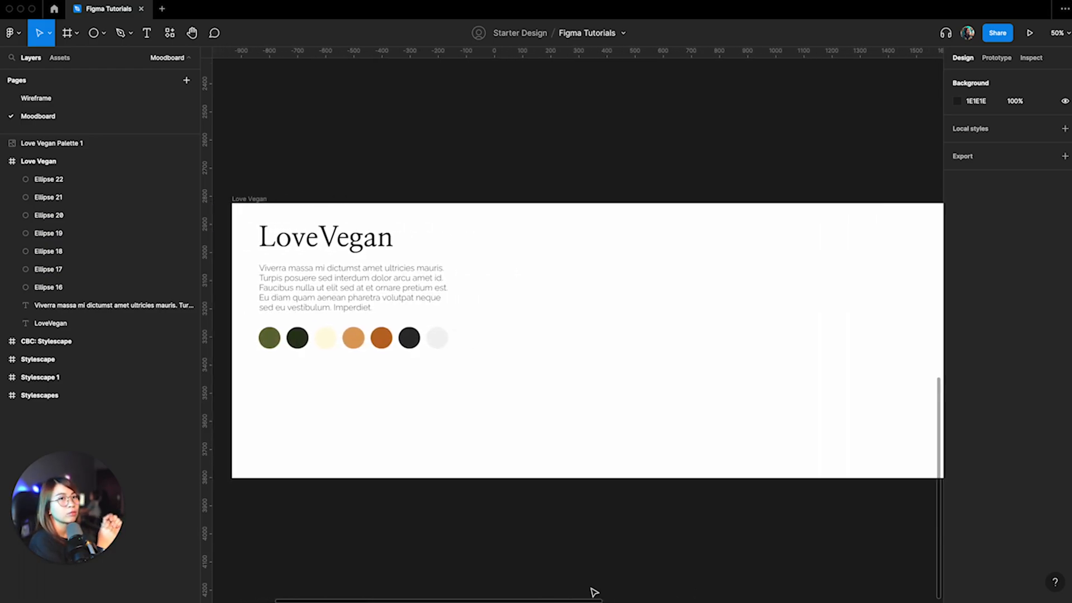
scroll(572, 422, up, 1)
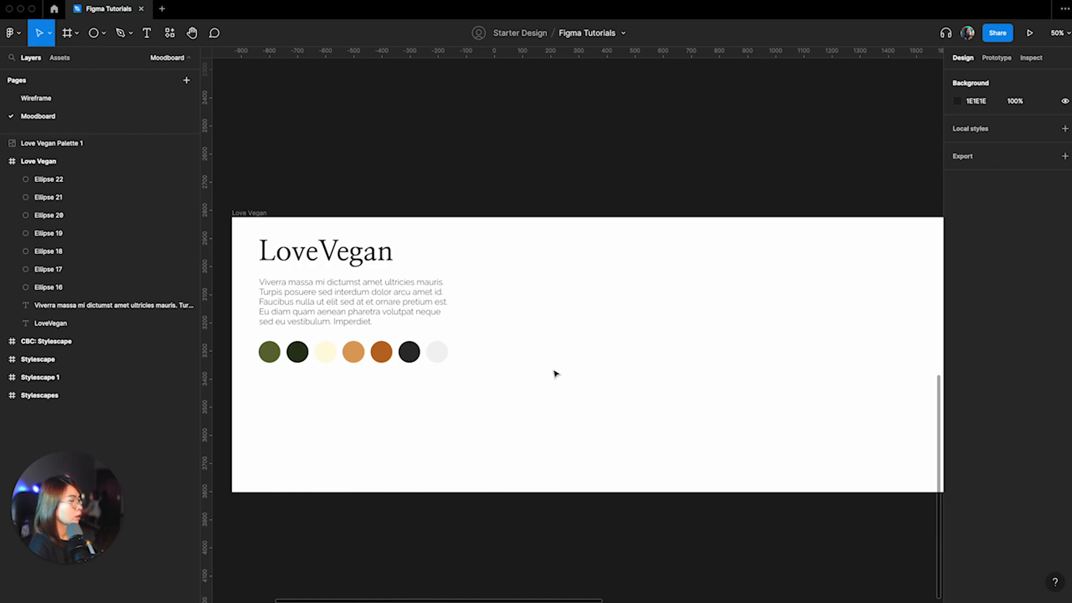
scroll(555, 373, down, 1)
scroll(570, 366, left, 1)
scroll(570, 367, up, 1)
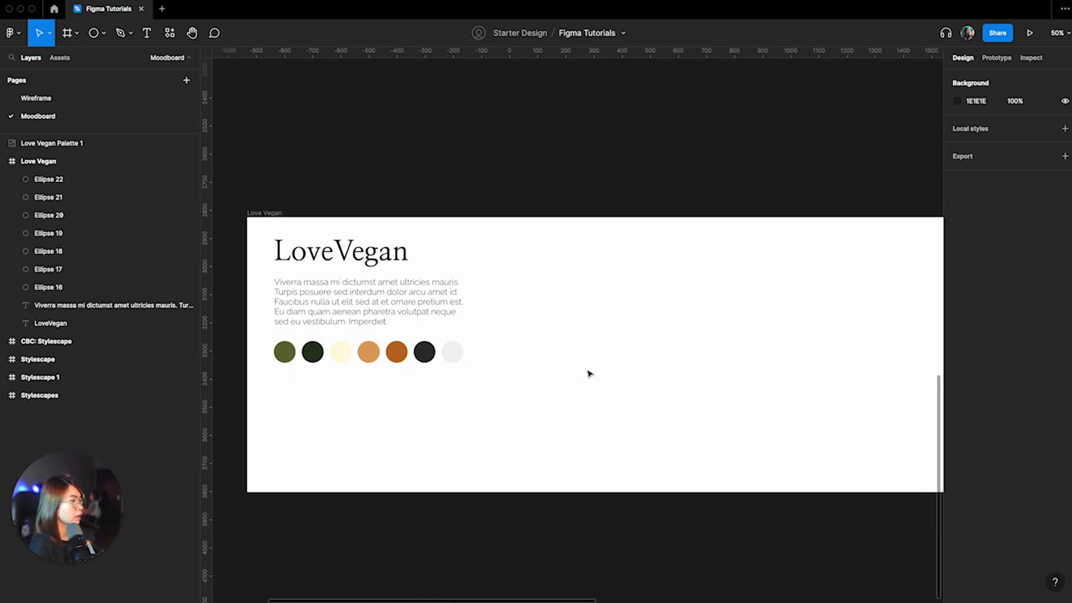
scroll(595, 365, down, 2)
Step: Reduce the LoveVegan title's font size to 70
click(304, 229)
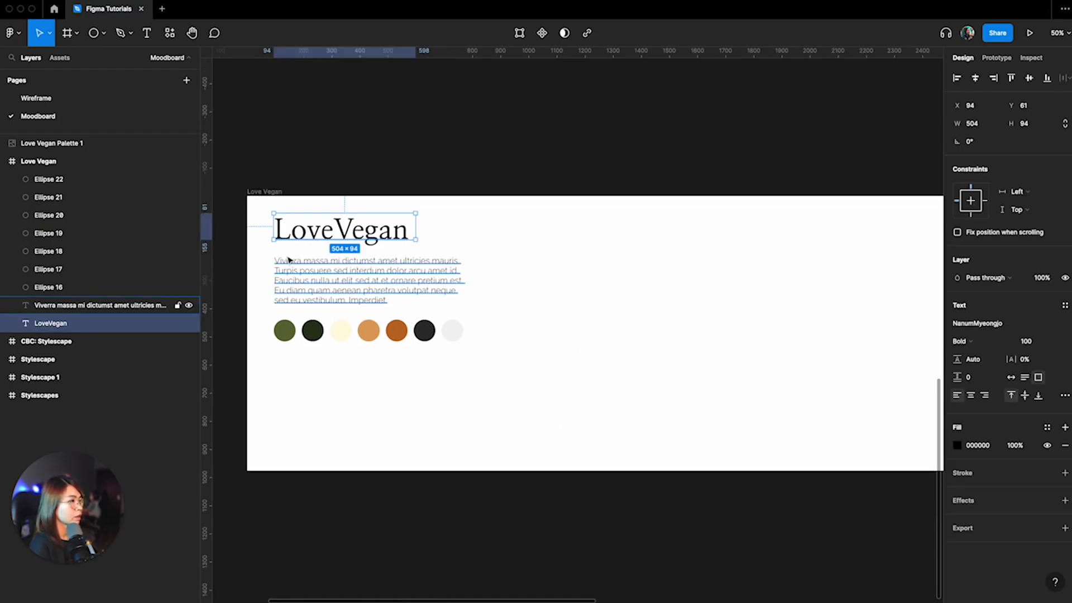
click(1026, 341)
key(shift+Down)
key(shift+Down)
key(shift+Down)
key(Down)
key(Down)
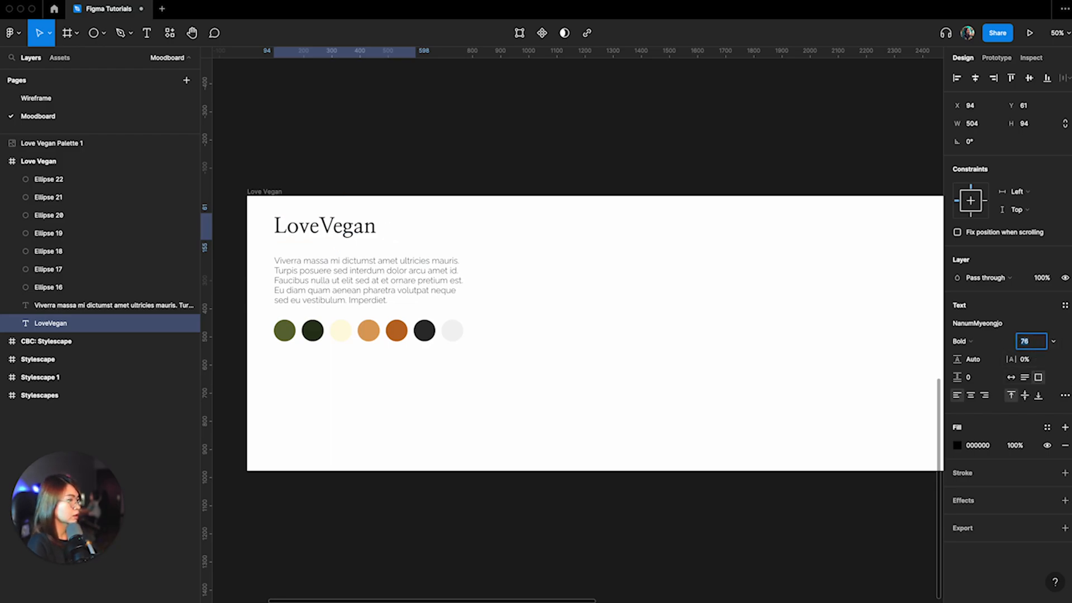
key(Down)
key(Down)
key(Down)
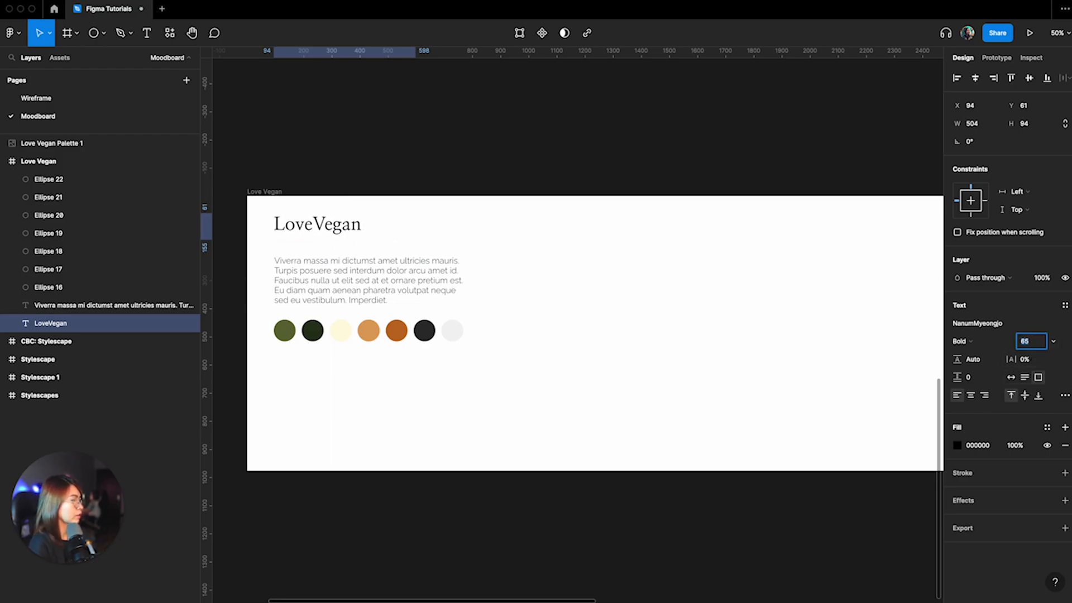
key(Up)
key(Up)
key(Up)
key(Up)
key(Up)
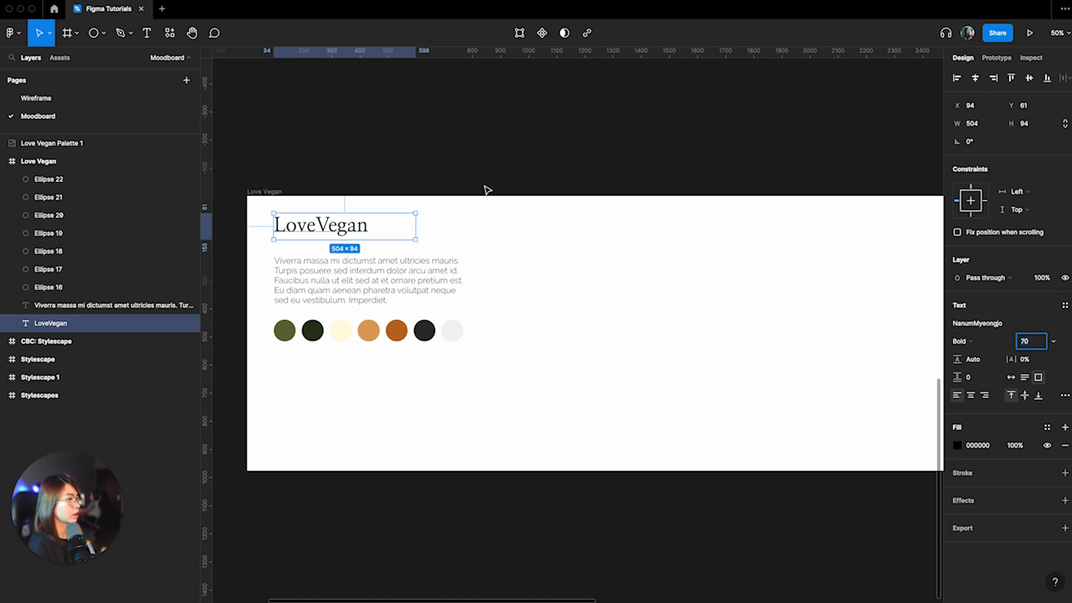
click(508, 251)
click(335, 226)
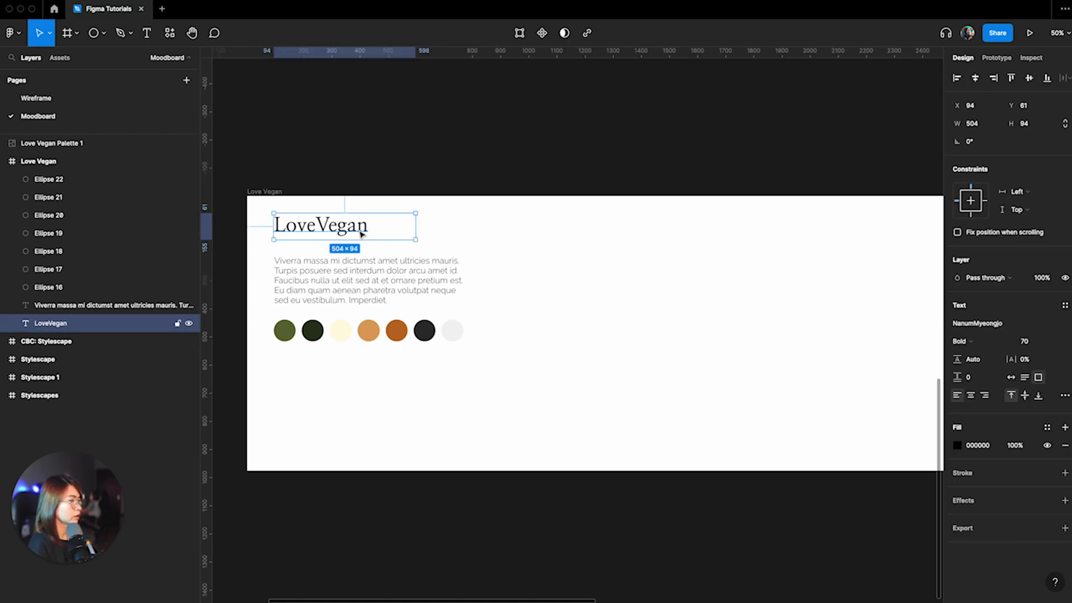
Step: Set the Raleway paragraph's font size to 25
click(338, 282)
click(1026, 341)
text(24)
key(Return)
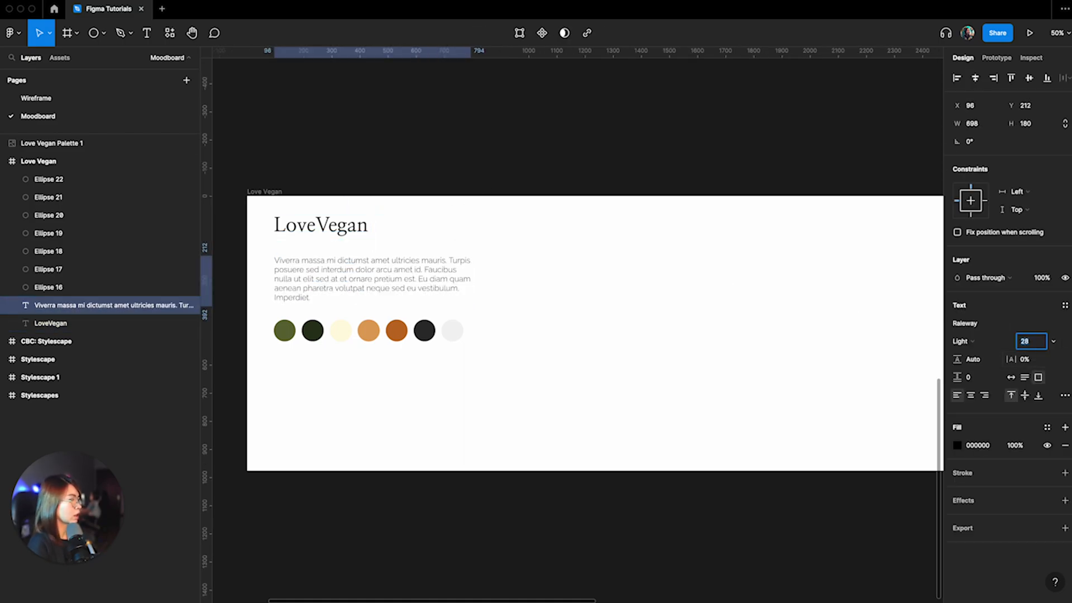
key(Up)
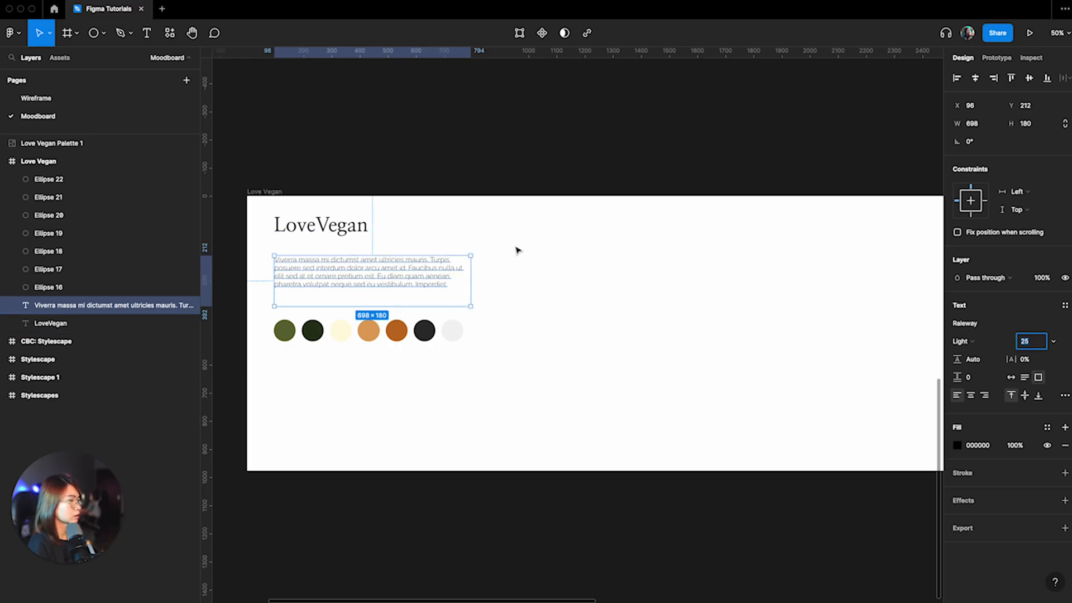
key(Escape)
Step: Move the paragraph up beneath the title to Y 166 with a box height of 128, and bring the swatch row up below it
drag(333, 282, 336, 268)
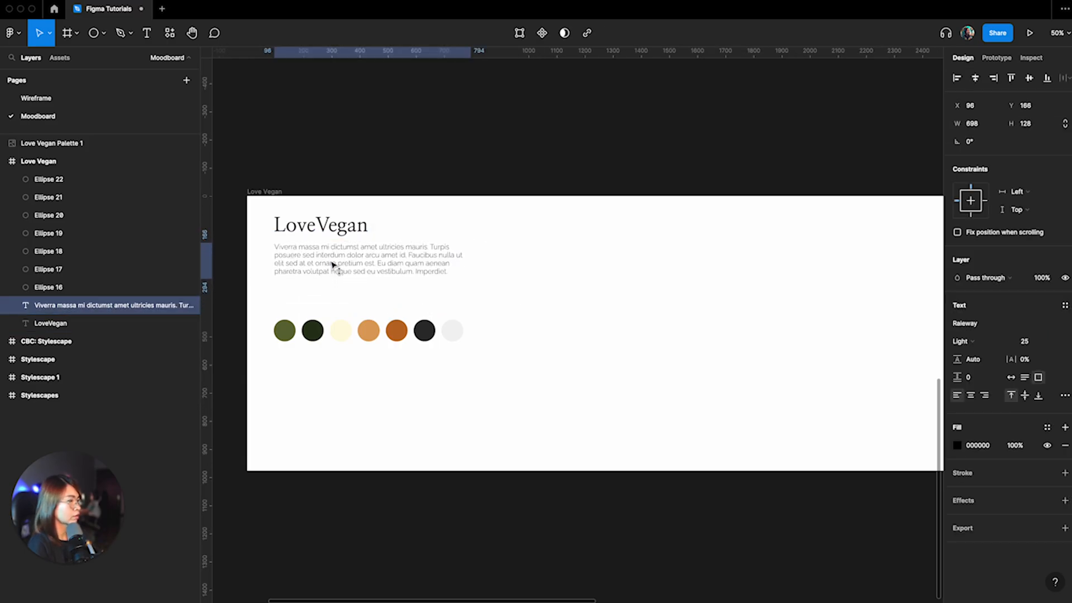
drag(285, 307, 454, 317)
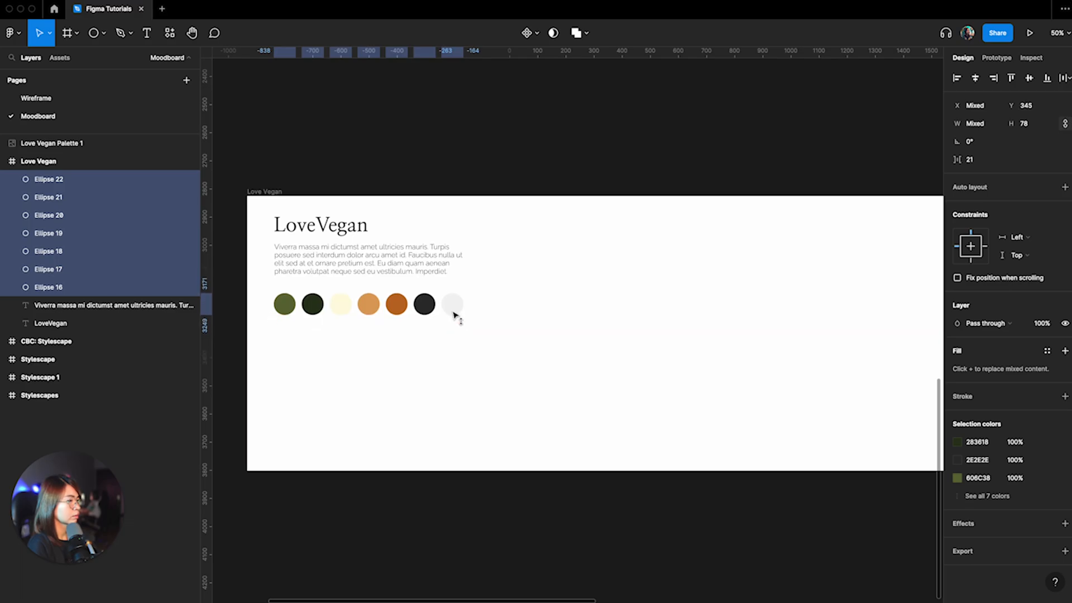
click(567, 321)
scroll(569, 322, down, 1)
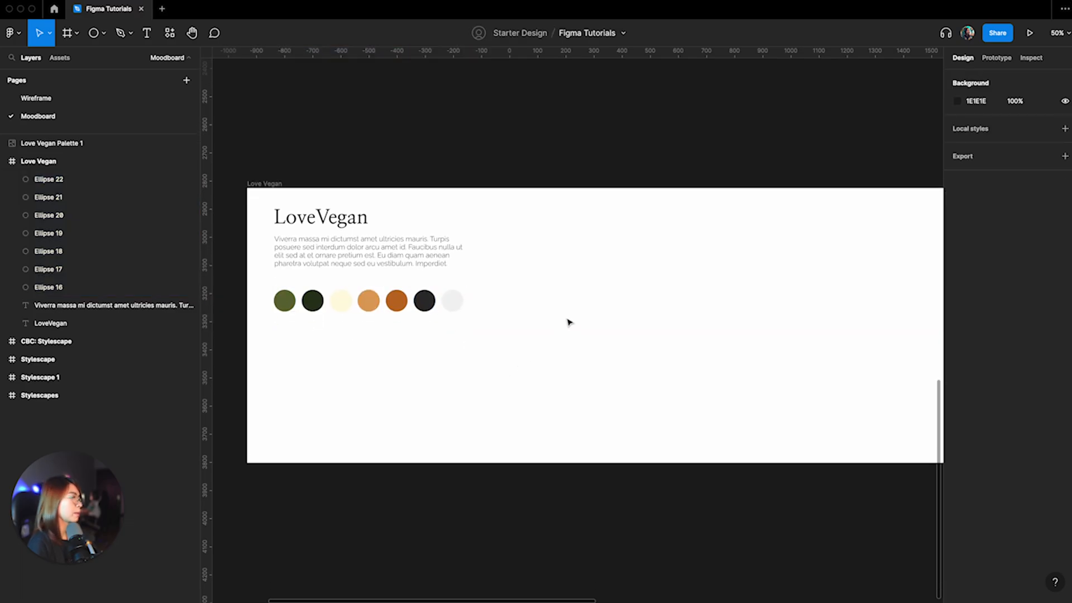
Step: Duplicate the LoveVegan title and place the copy below the colour swatches at Y 563
scroll(541, 342, up, 8)
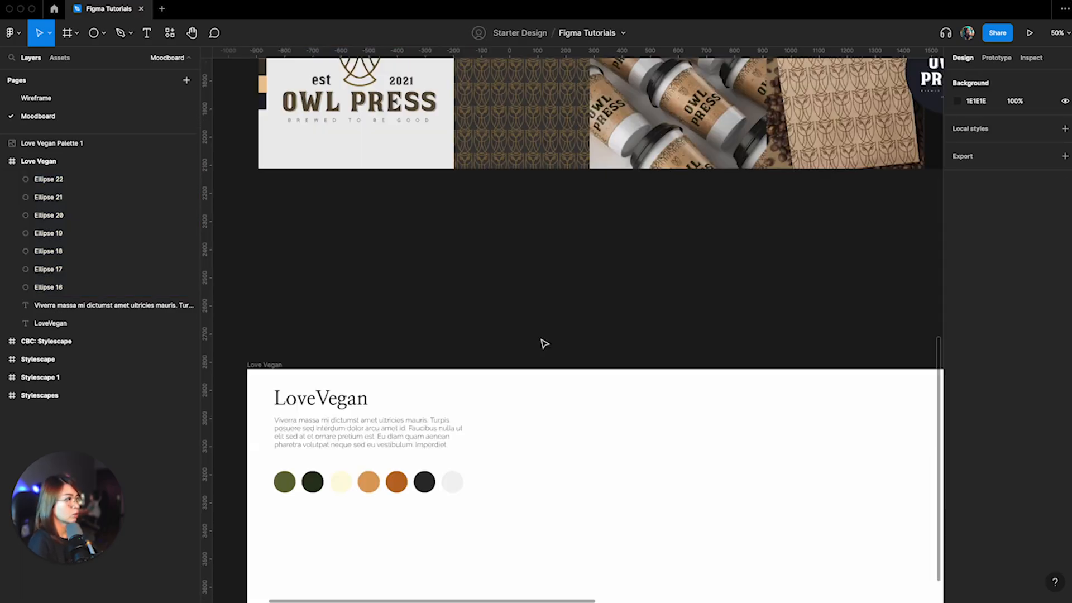
scroll(544, 339, down, 8)
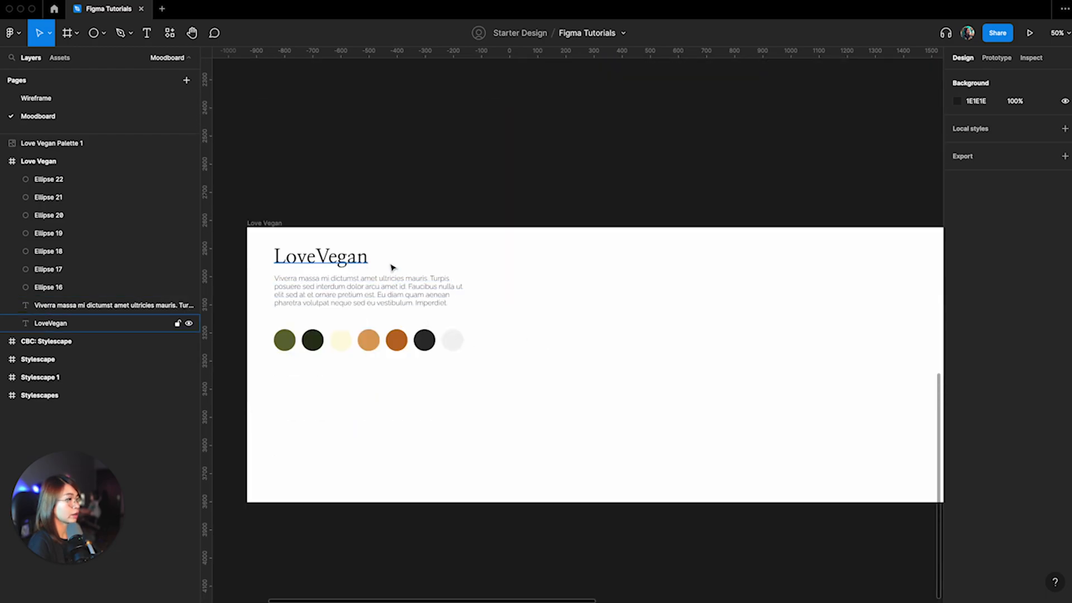
scroll(627, 361, down, 1)
click(332, 235)
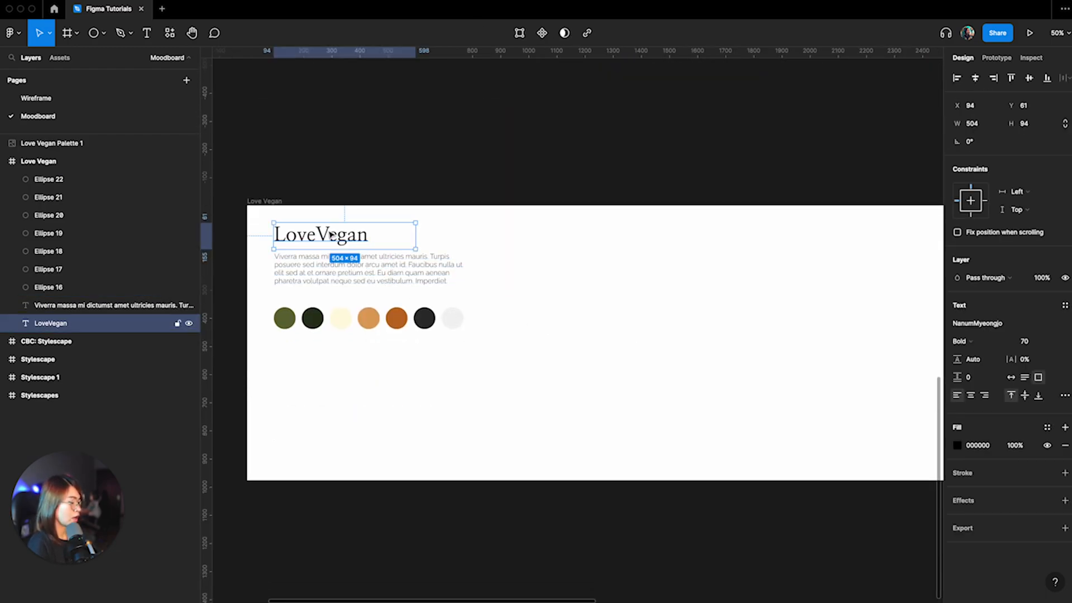
key(ctrl+d)
drag(331, 235, 351, 381)
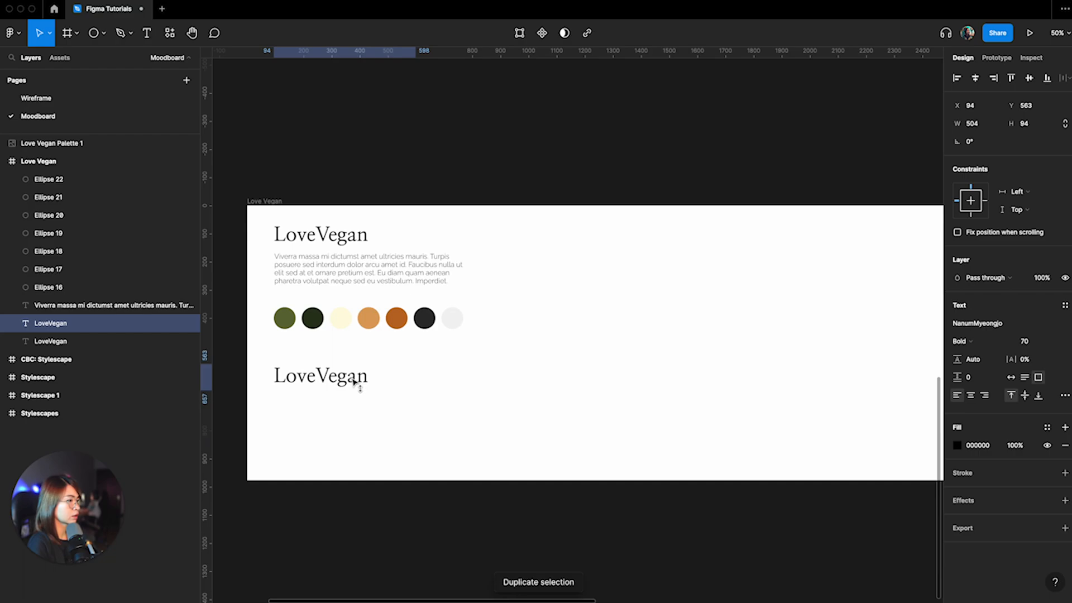
Step: Clear the text of the duplicated title below the swatches
double_click(350, 381)
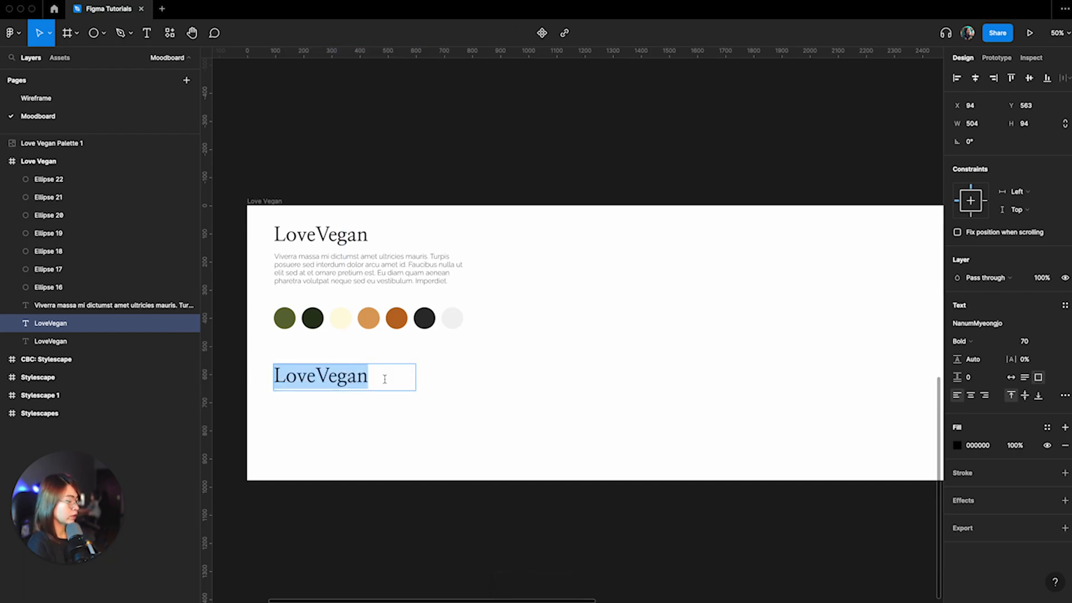
text(S)
key(BackSpace)
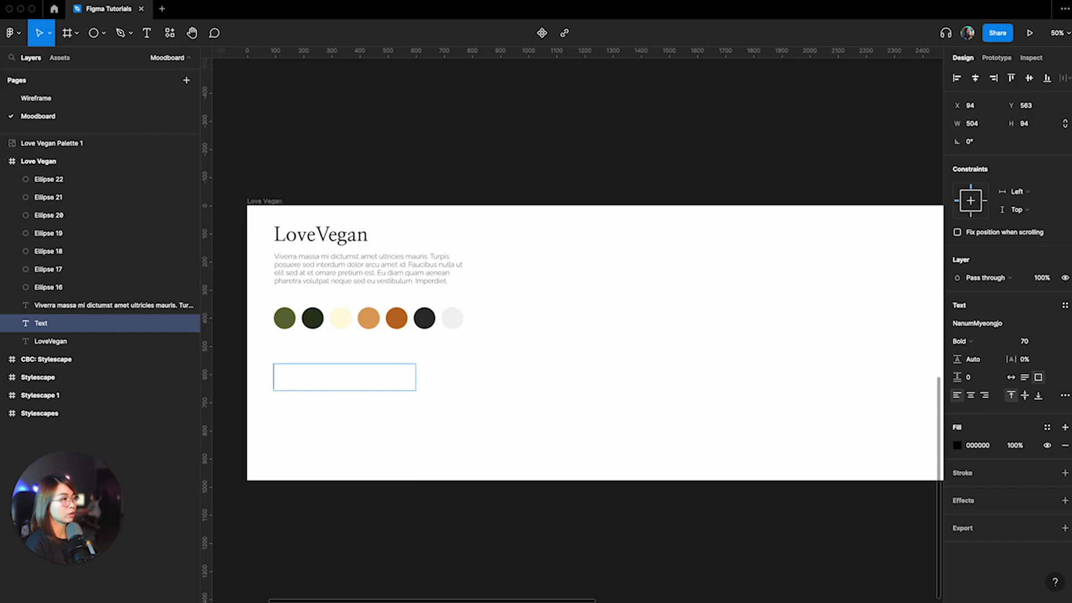
Step: Enter the capital alphabet from A to Z, separated by spaces, in the empty text box below the color circles
text(A B)
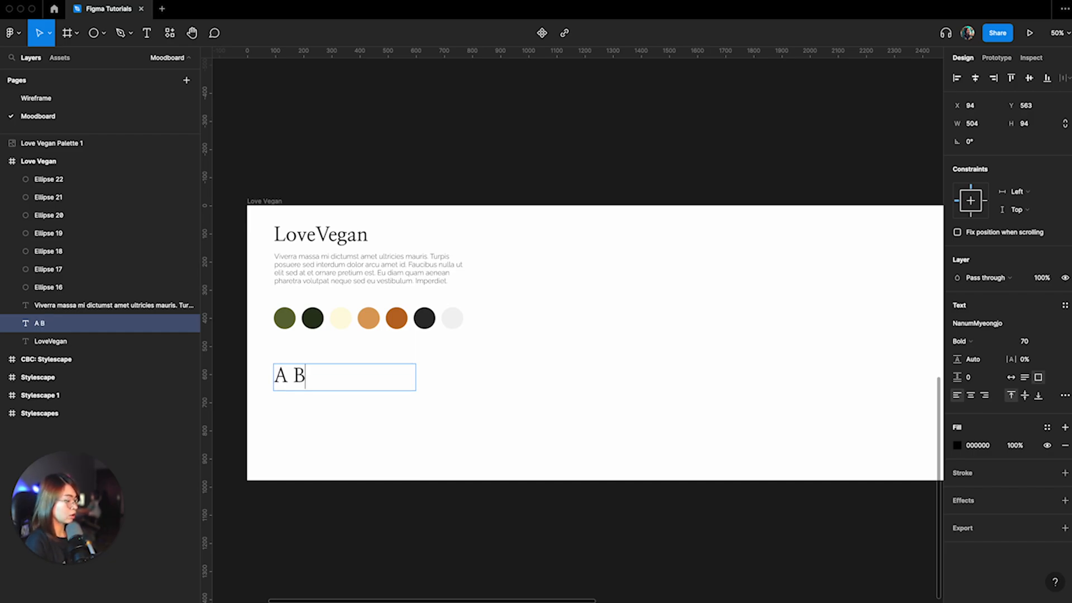
text( C D)
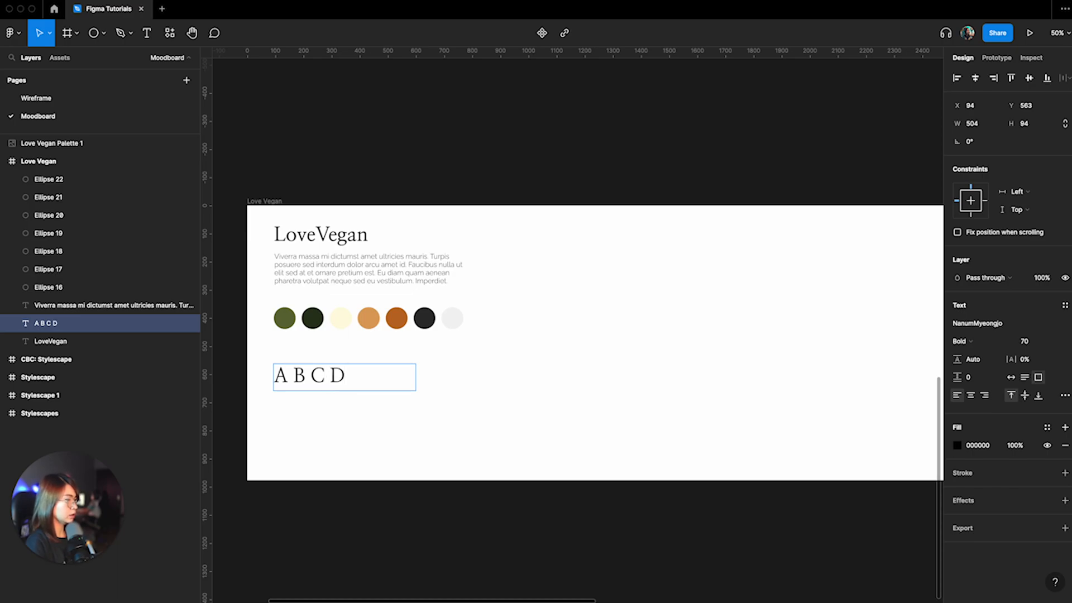
text( E F G H I J K L)
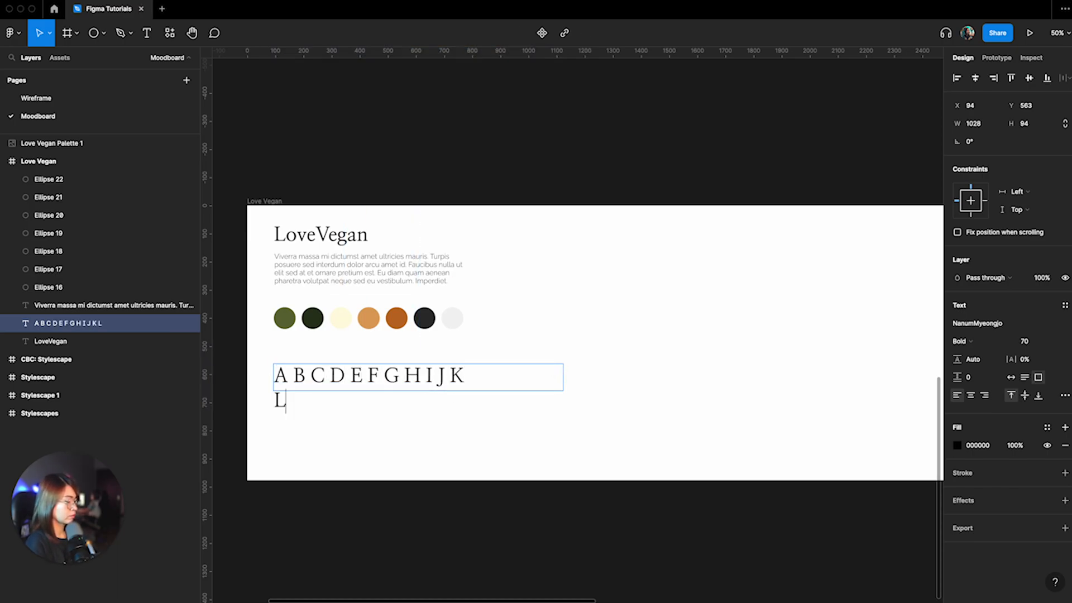
text( M N O P Q R S T U V W X Y Z)
key(super+a)
key(Escape)
key(super+shift+3)
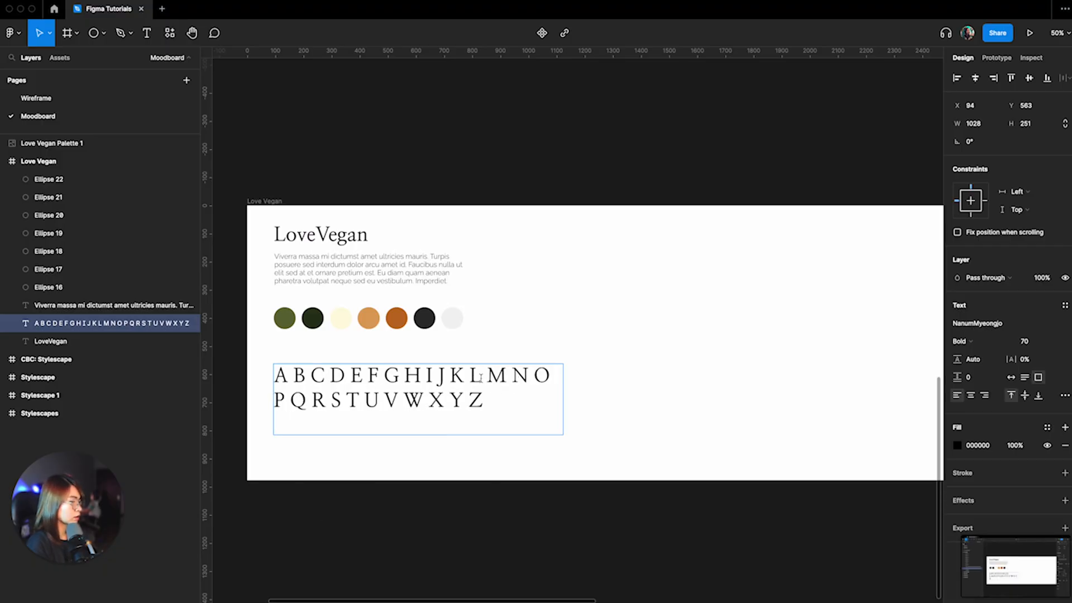
Step: Set the alphabet text's size to 50, resize its box to about 756 × 139, and move it to X 96, Y 615
key(super+a)
key(Escape)
double_click(531, 426)
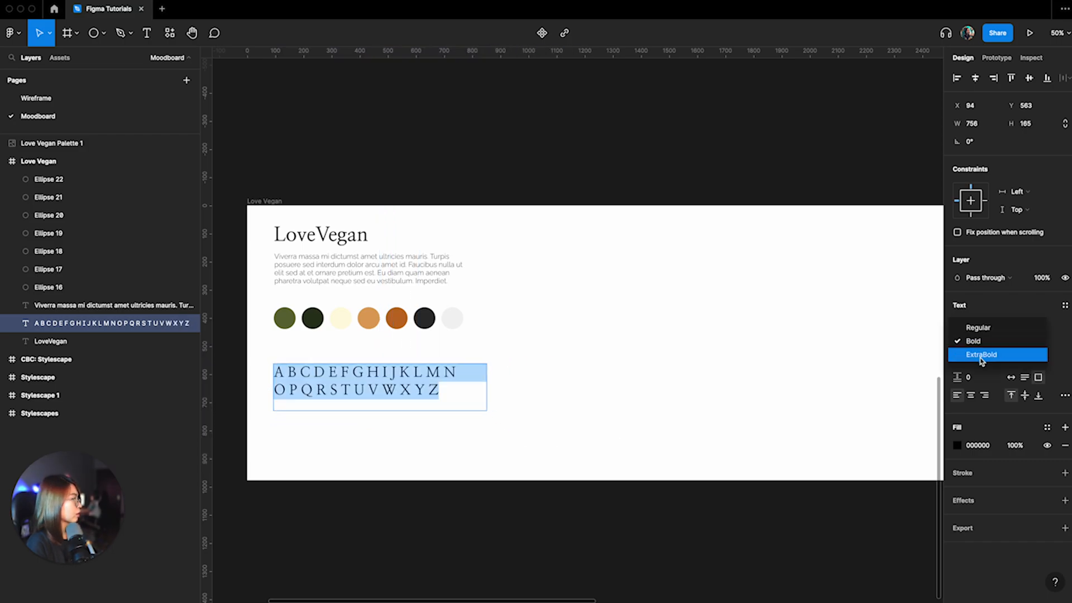
mouse_move(344, 387)
mouse_down()
mouse_move(343, 408)
mouse_move(339, 398)
mouse_up()
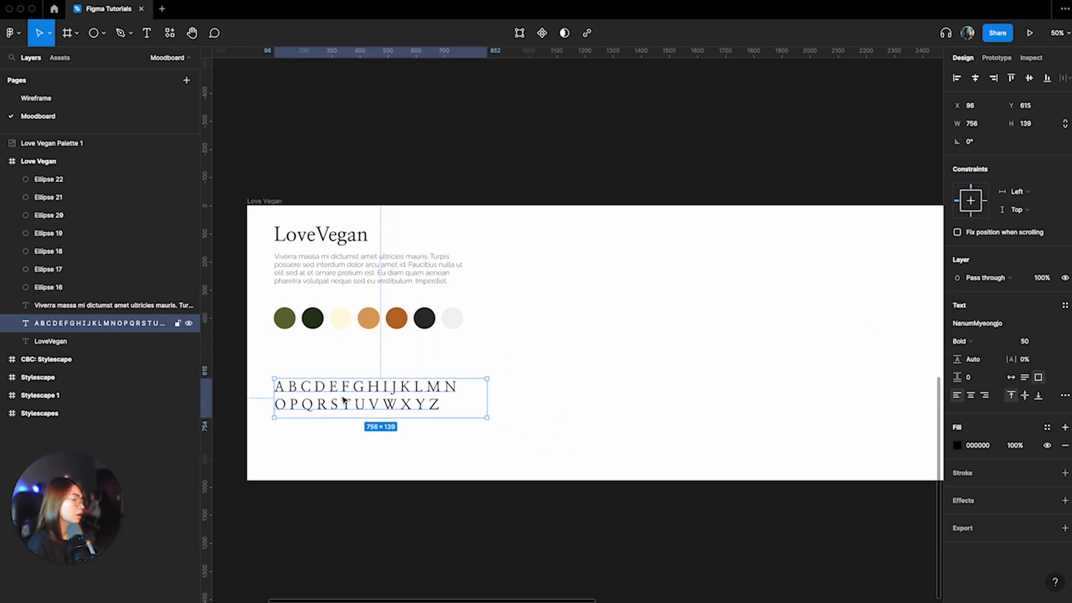
Step: Add a separate text label reading "Nanum Myeonjo" in the empty area beside the alphabet
click(146, 33)
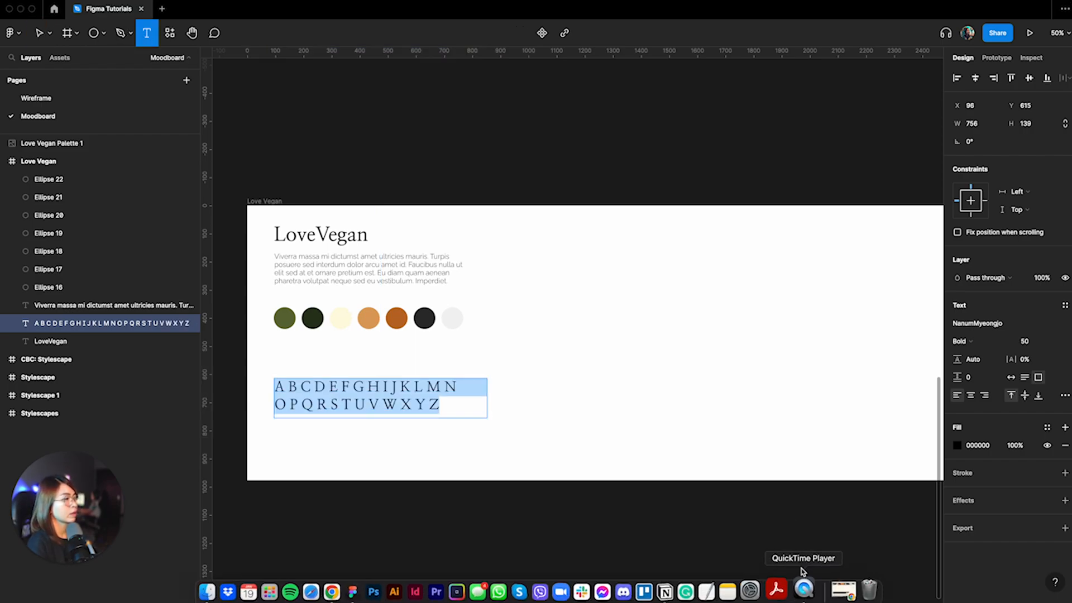
click(568, 365)
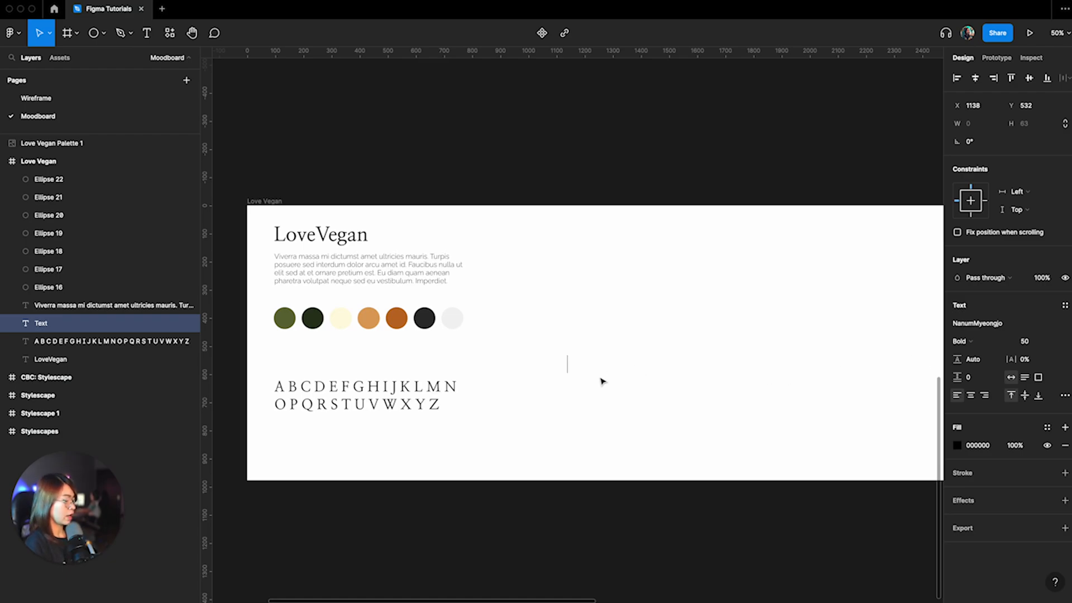
text(N)
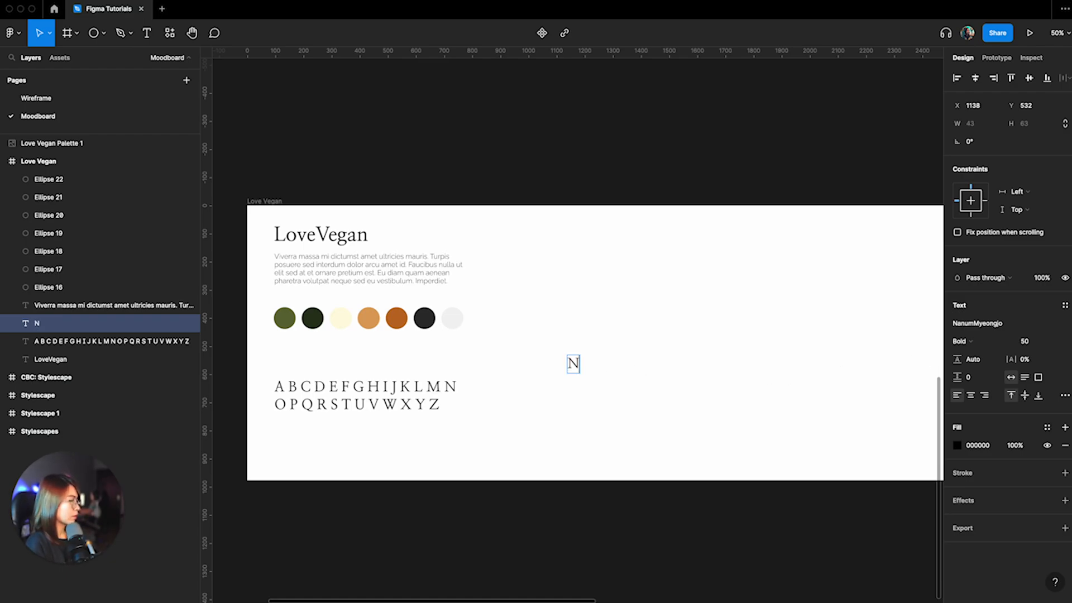
text(anum)
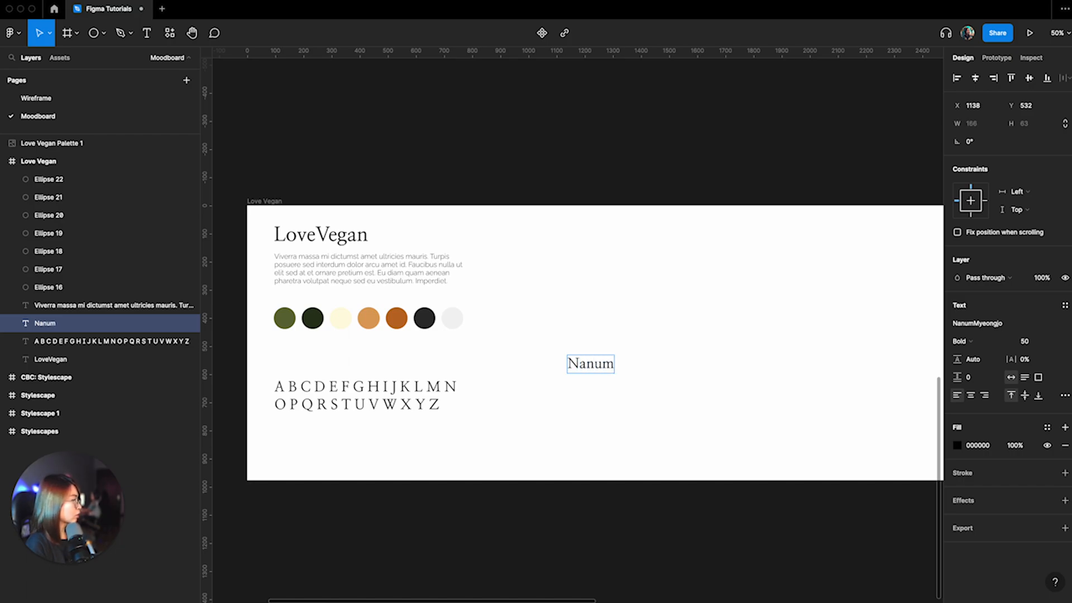
text( Myeon)
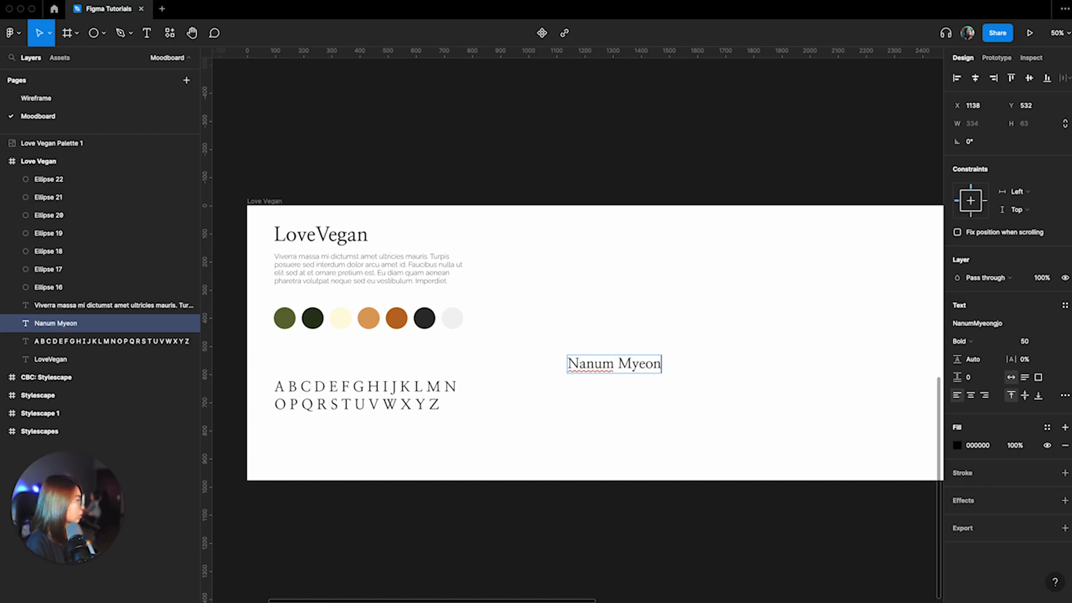
text(jo)
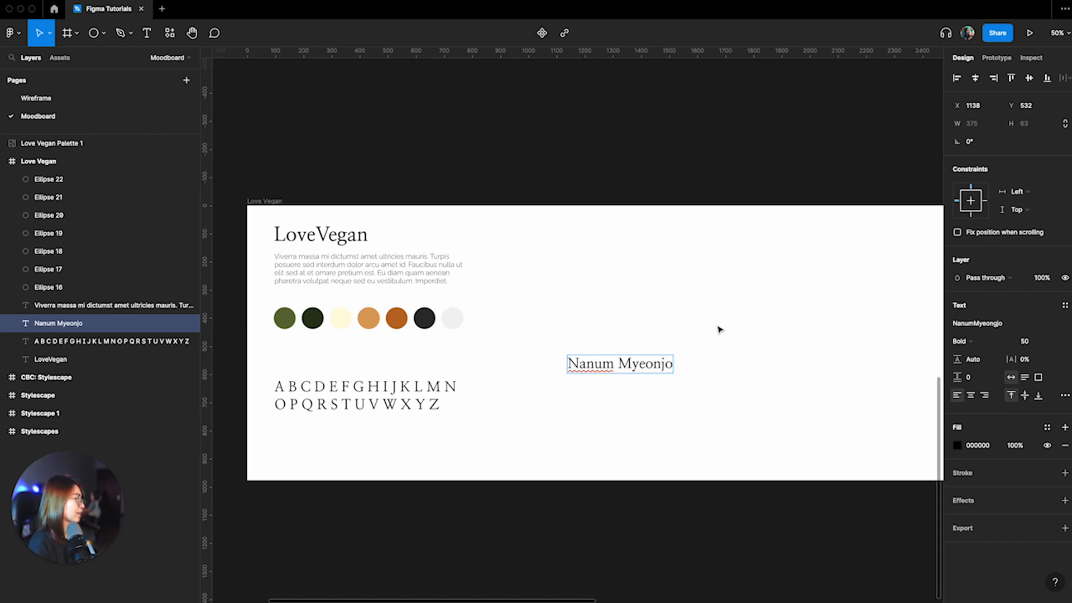
key(Escape)
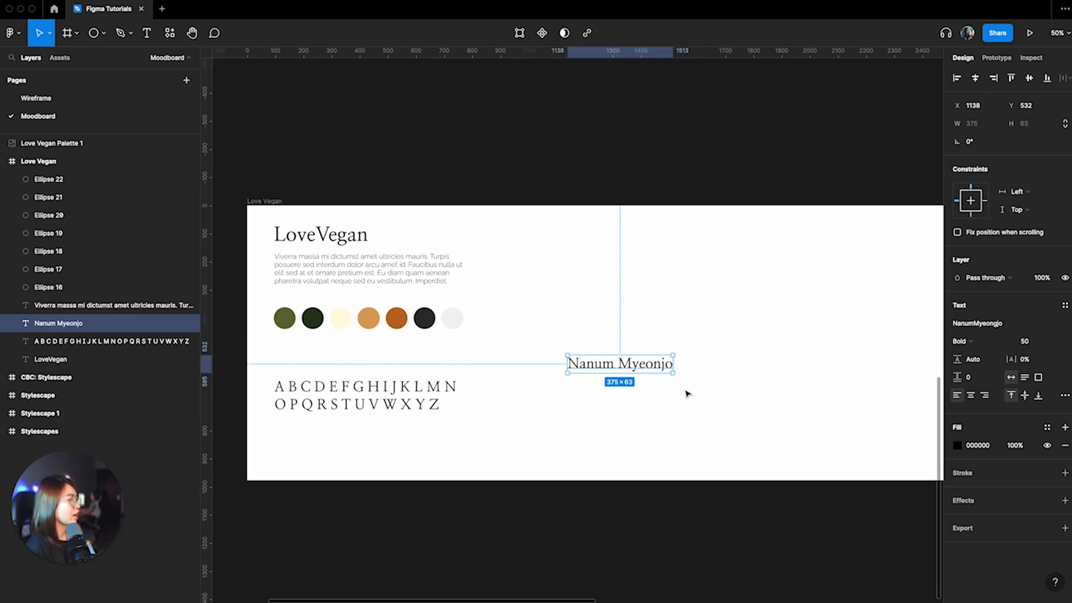
Step: Change the Nanum Myeonjo label's font to Sofia Pro in the Light weight
click(976, 342)
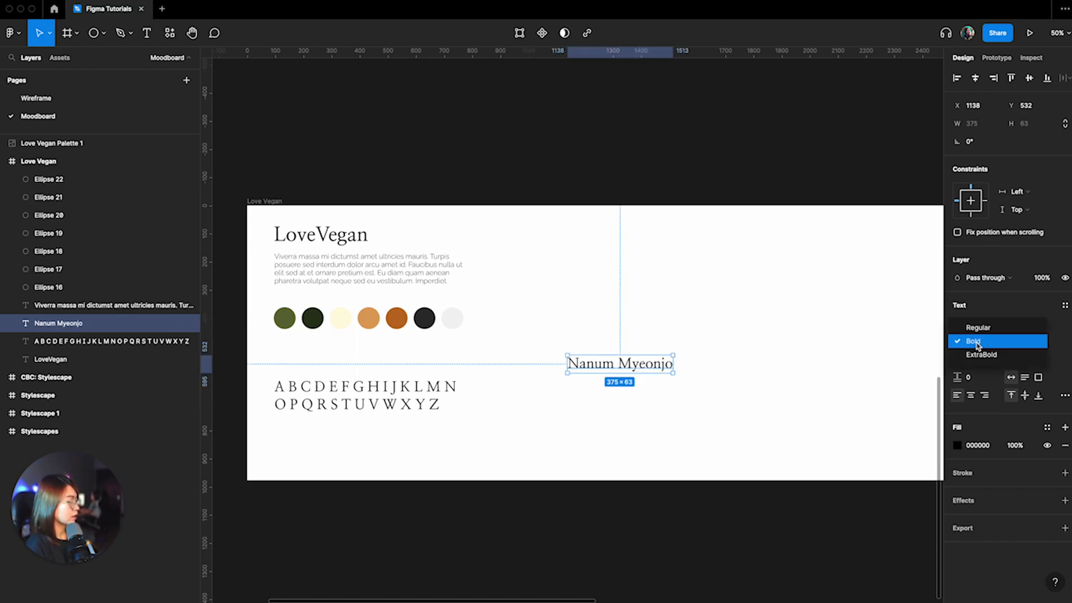
click(999, 427)
click(988, 324)
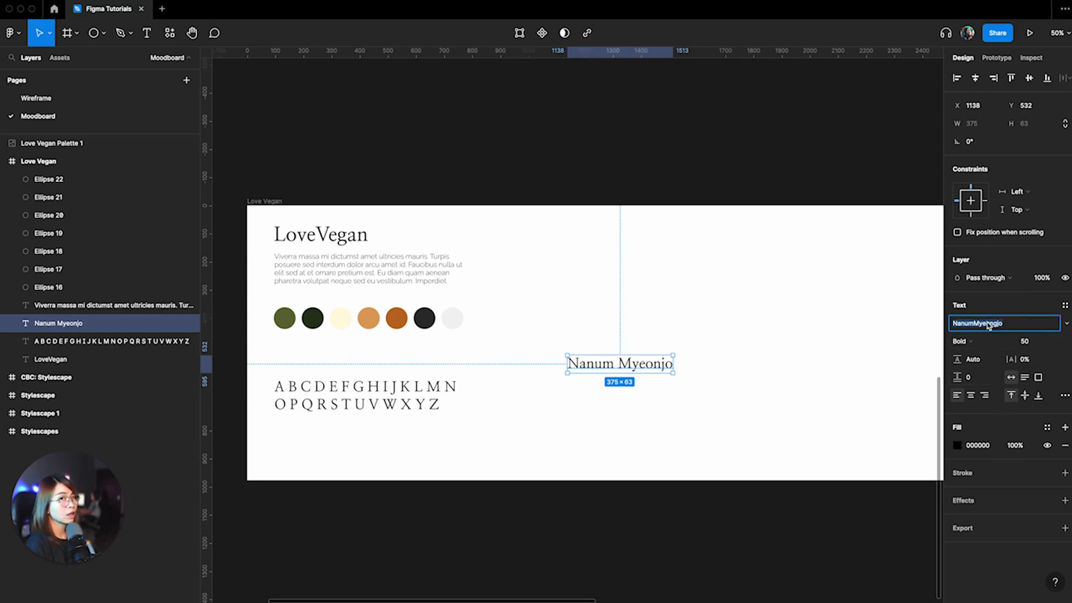
text(I)
key(BackSpace)
key(BackSpace)
text(Sod)
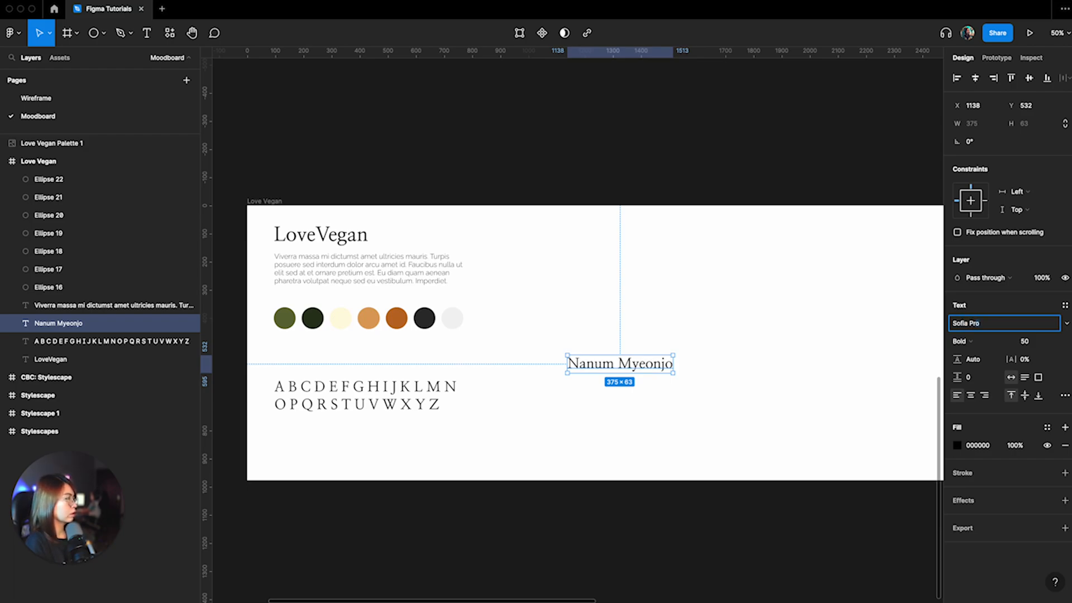
key(Return)
click(975, 287)
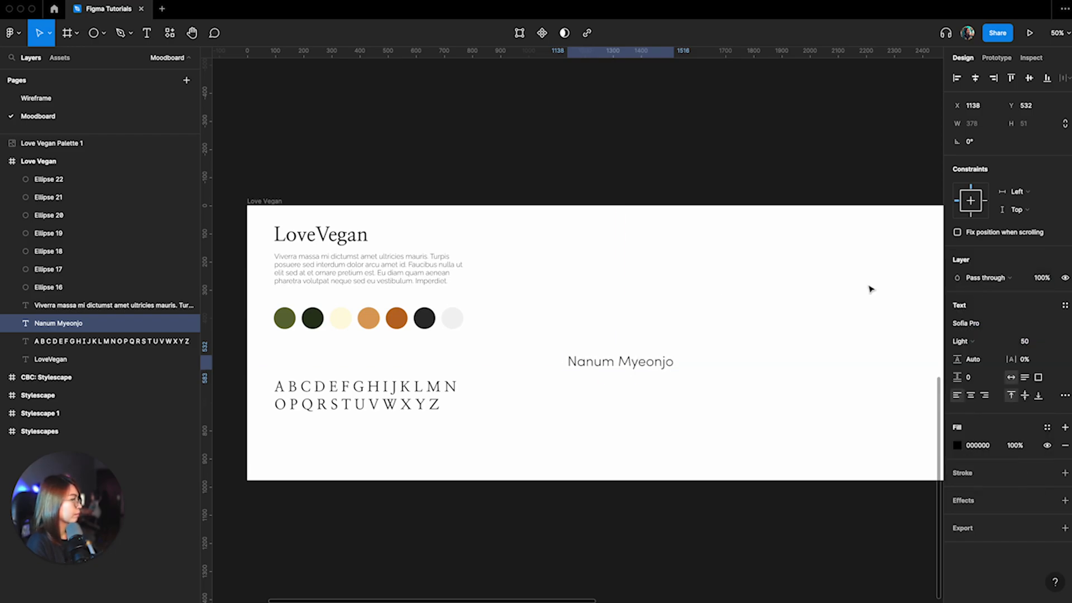
Step: Make the Nanum Myeonjo label all uppercase and set its font size to 25
click(1039, 344)
click(1065, 395)
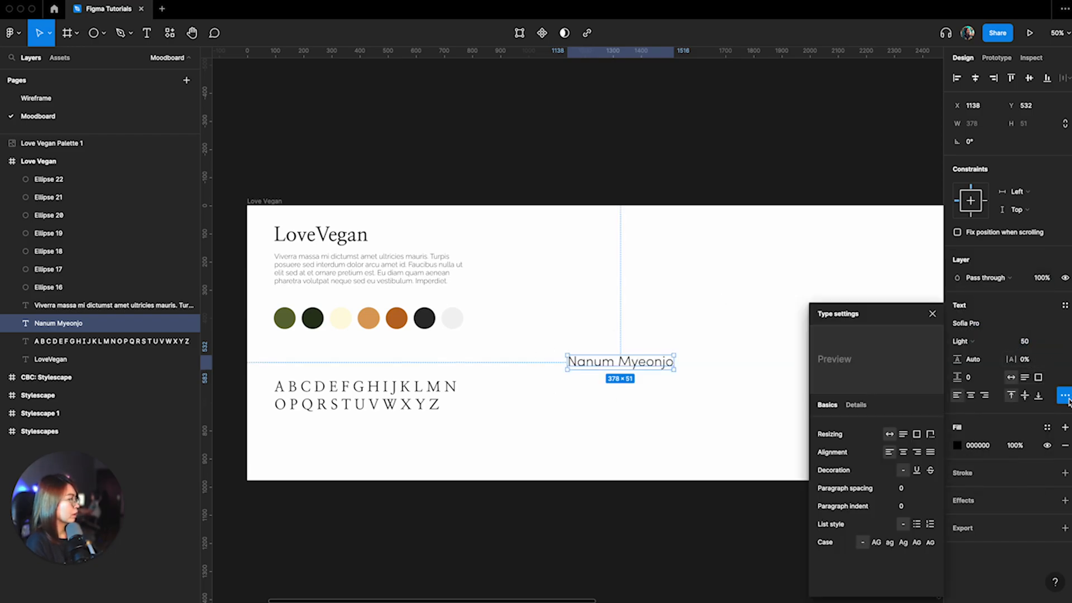
click(876, 542)
click(933, 315)
click(1029, 343)
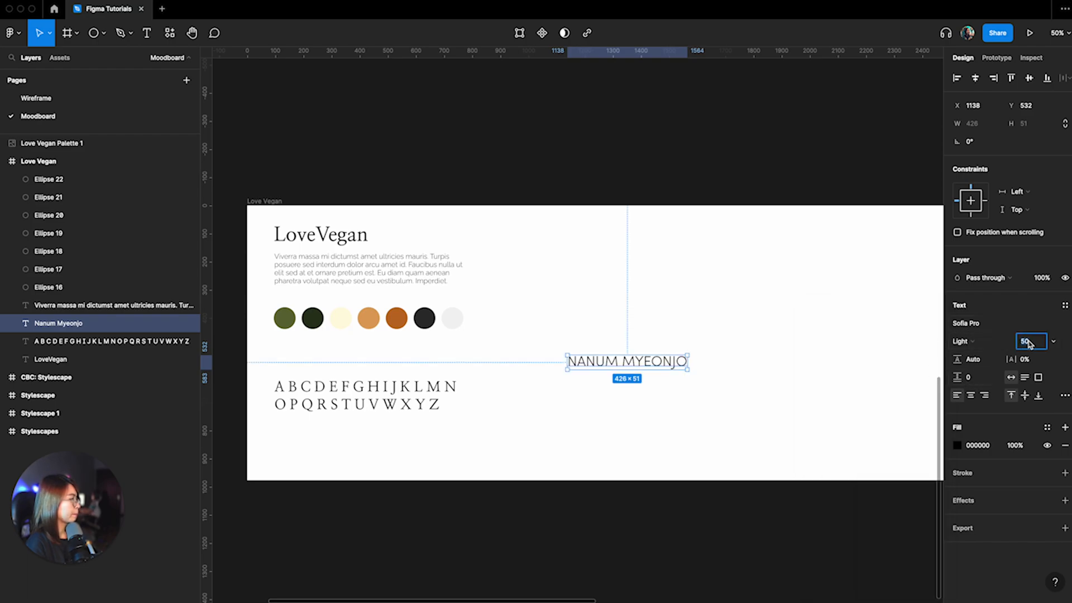
text(25)
key(Return)
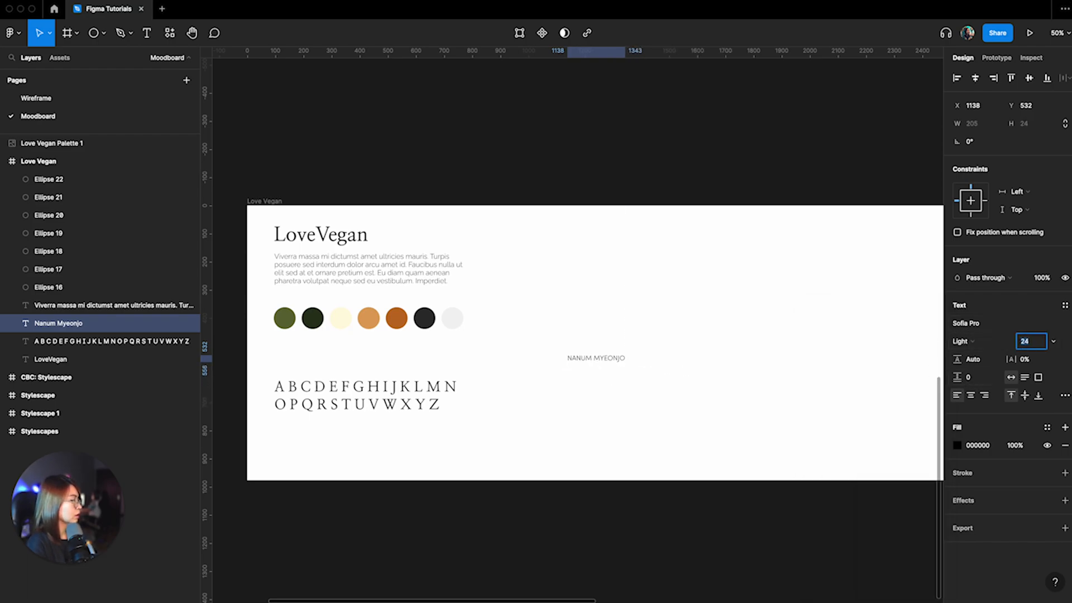
Step: Move the Nanum Myeonjo label just above the alphabet at X 96, Y 564, and set its fill opacity to 50%
click(540, 349)
drag(587, 360, 282, 377)
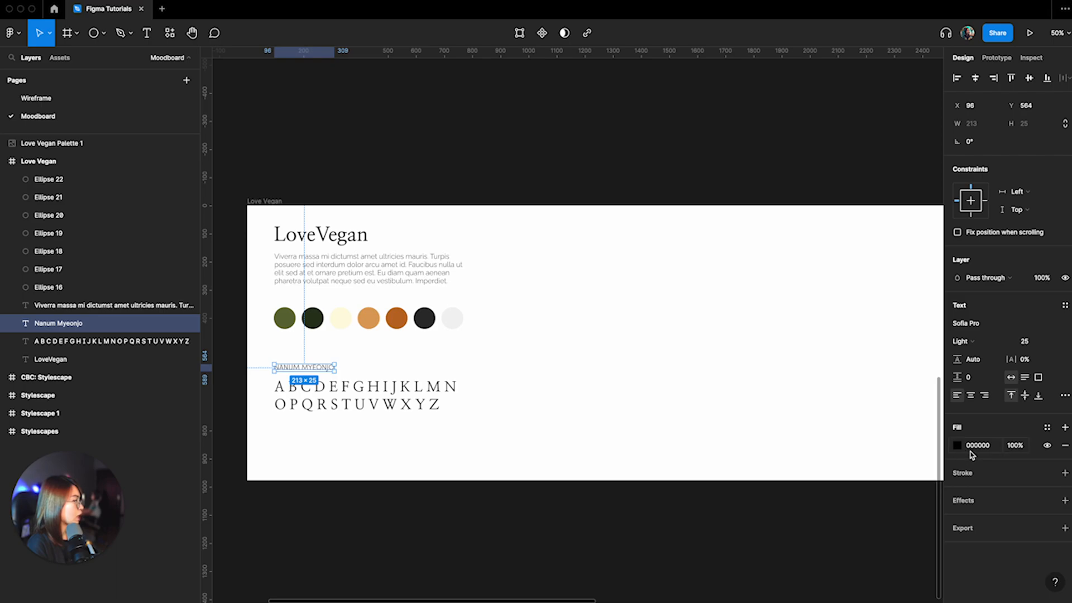
click(1016, 446)
text(80)
key(Return)
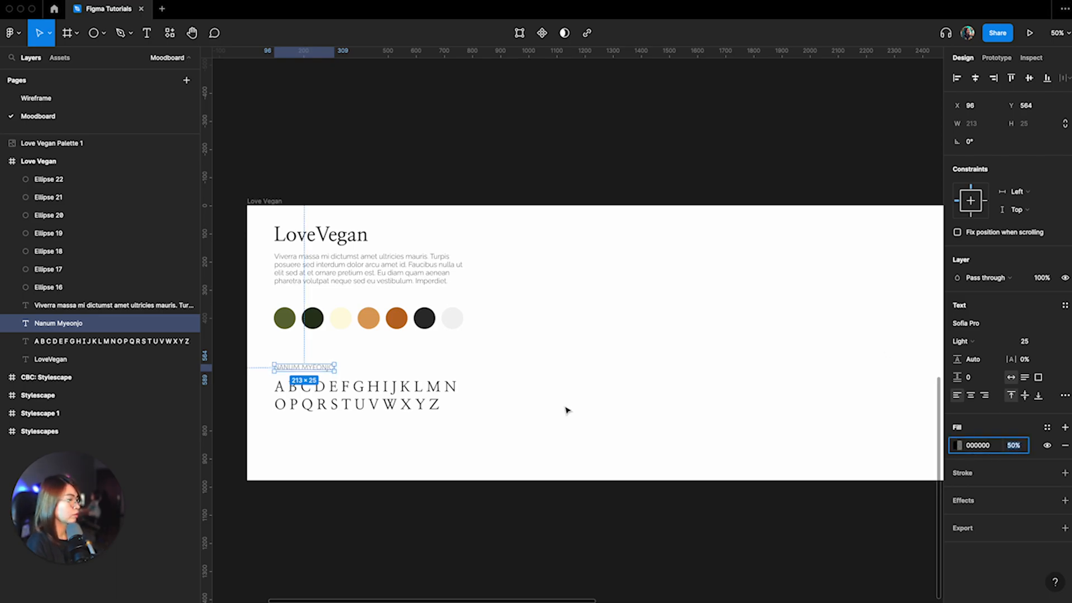
Step: Narrow the alphabet text box to a width of 672 so it lines up with the row of color circles
click(582, 437)
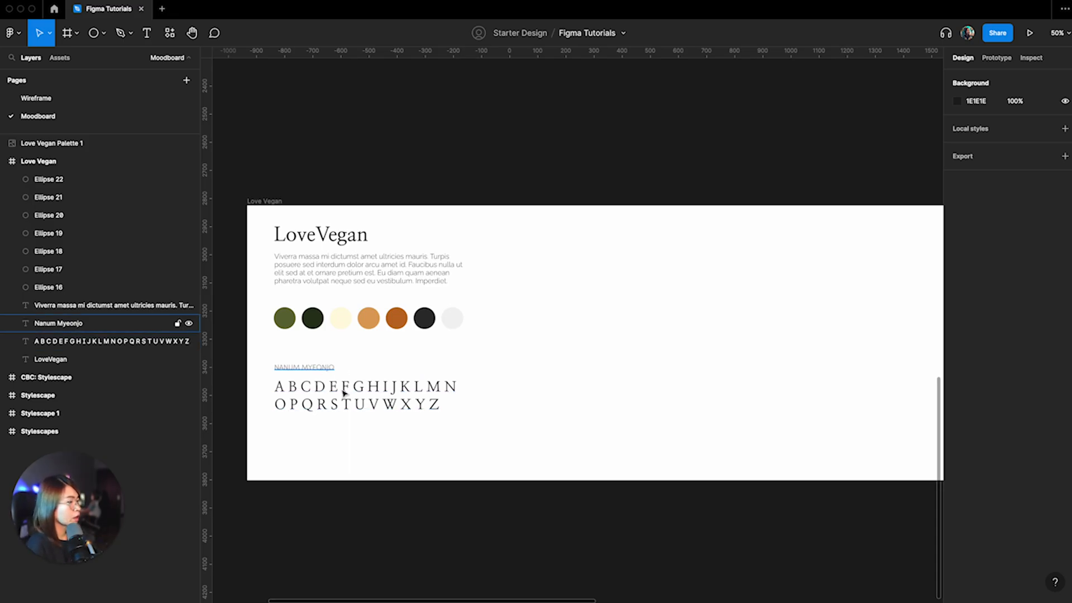
click(379, 407)
drag(487, 401, 464, 402)
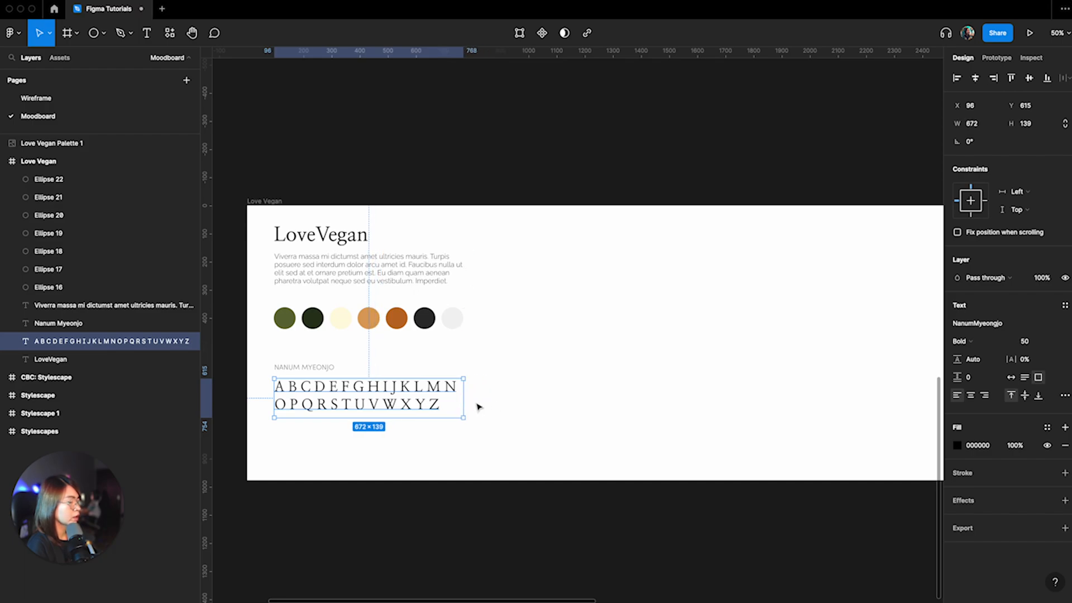
Step: Duplicate the alphabet text directly below itself and replace the copy's content with the numbers 1 to 10, separated by spaces
key(super+d)
drag(397, 403, 397, 443)
double_click(397, 443)
text(1)
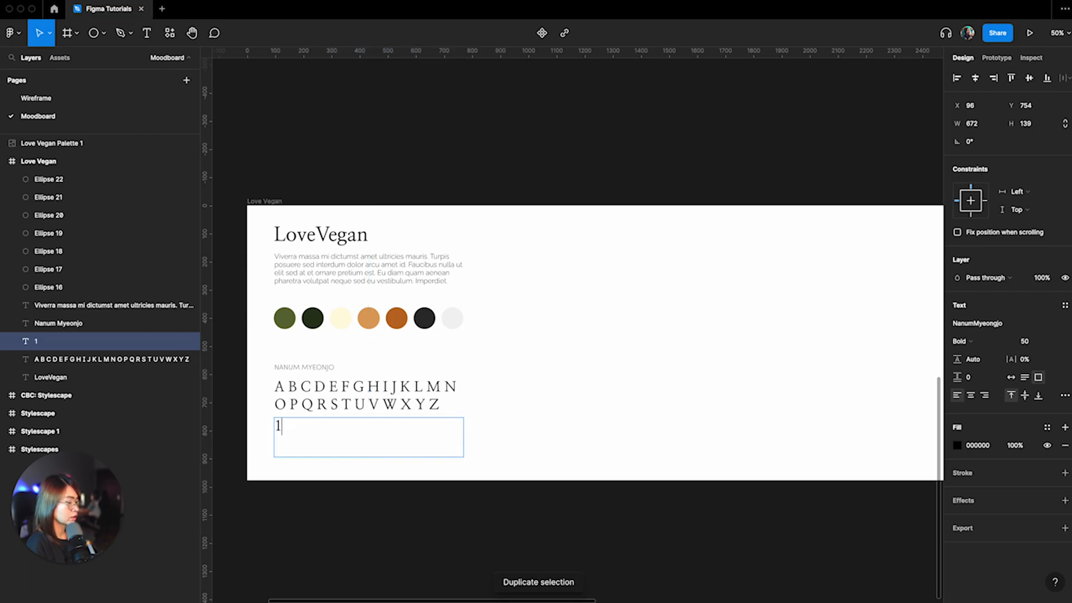
text( 2 3 4 5 6 7 8 9 10)
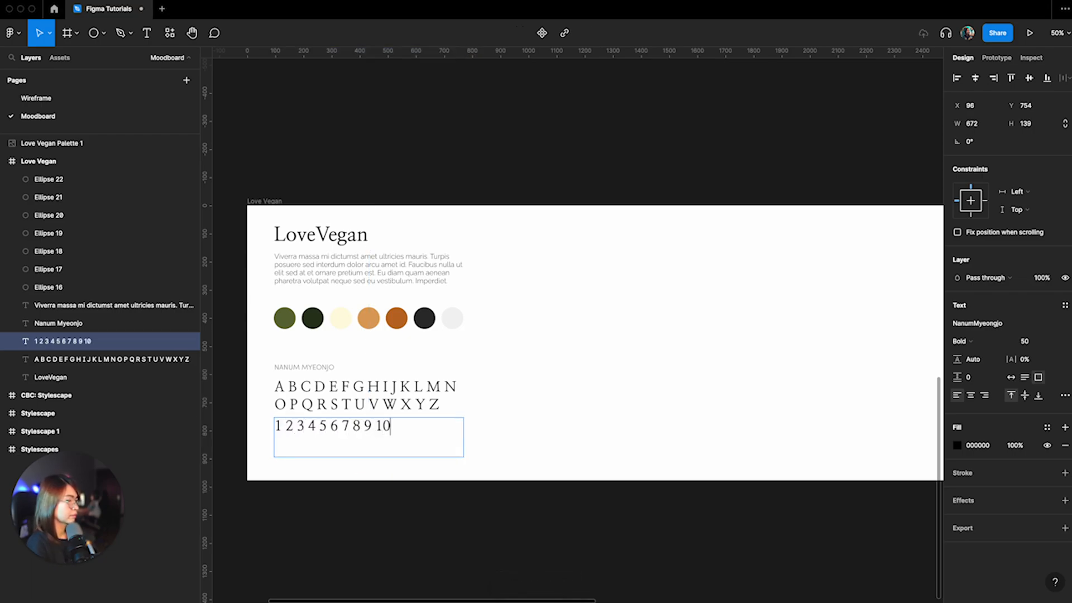
key(Escape)
Step: Set the numbers text's size to 40 and shrink its box to about 375 × 66
drag(463, 457, 425, 450)
click(431, 441)
click(387, 433)
click(1026, 341)
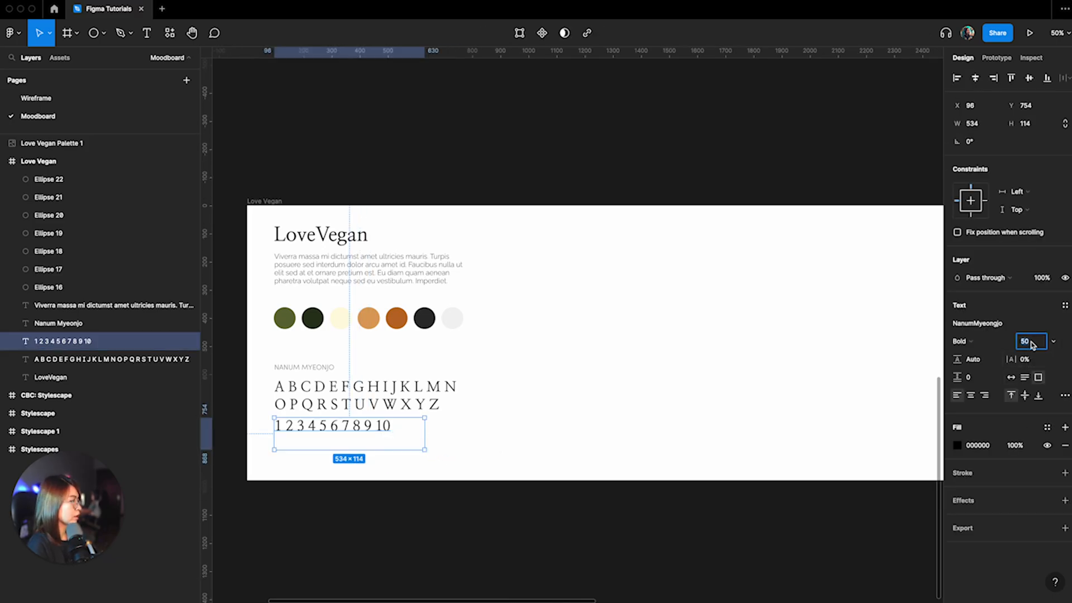
text(42)
key(Return)
key(Down)
key(Down)
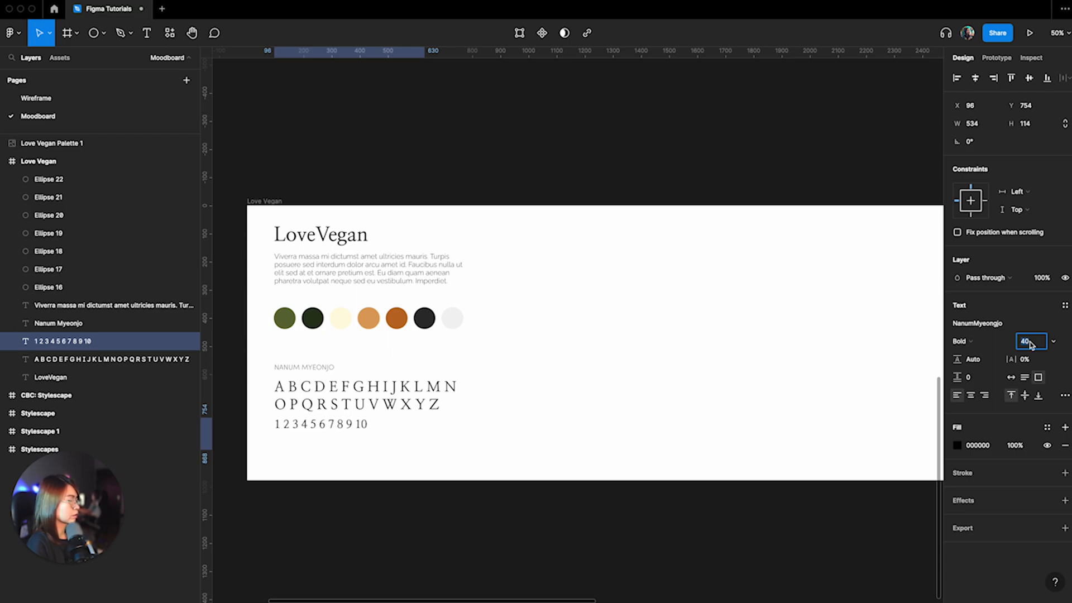
drag(425, 451, 380, 440)
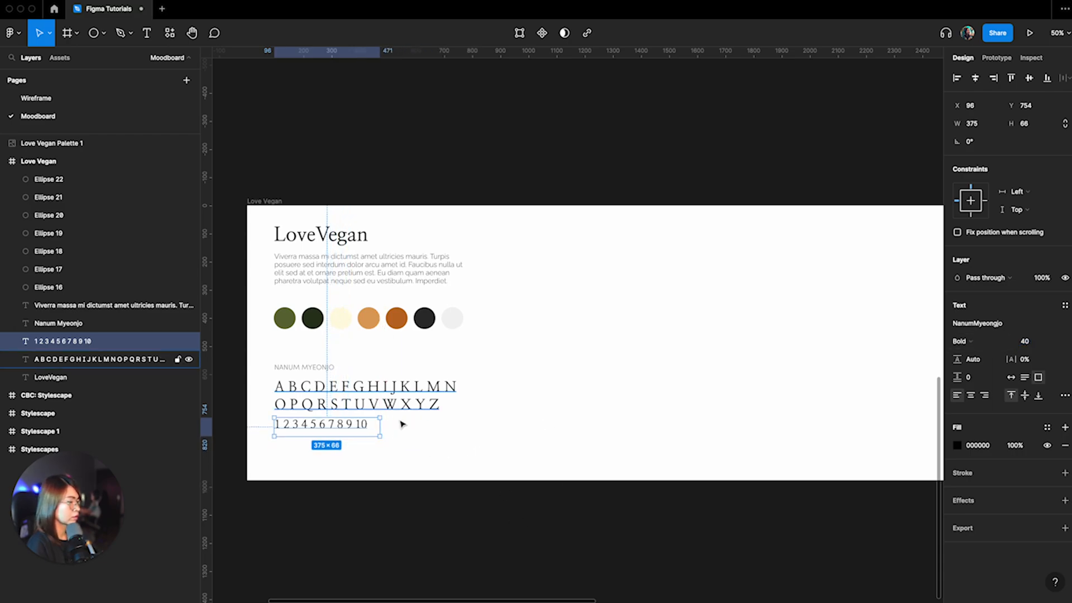
click(541, 444)
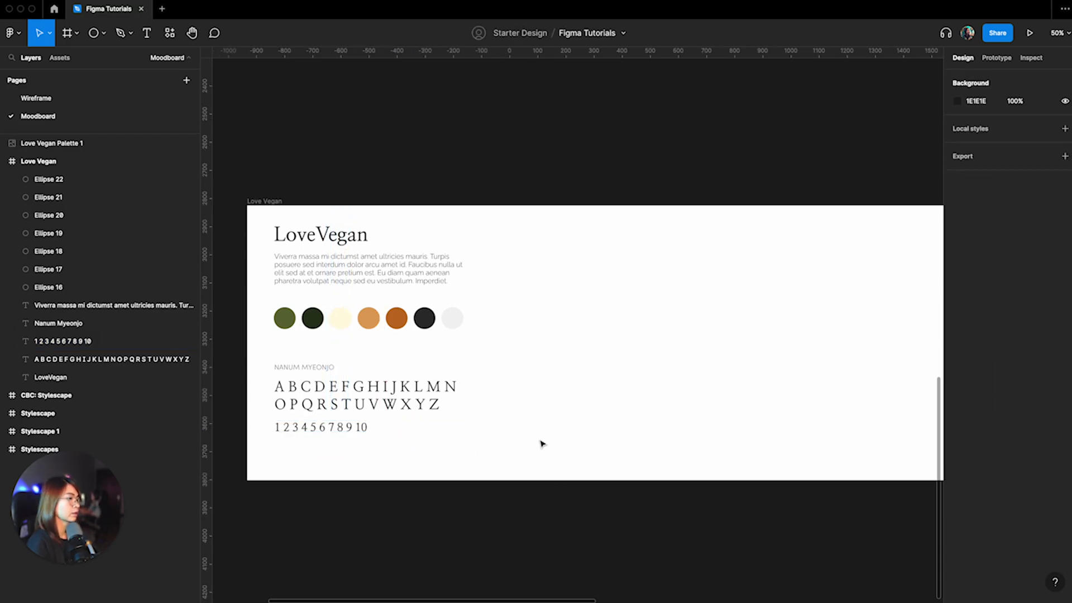
Step: Shift the color circles and the label, alphabet and numbers block up to tighten the spacing, aligning the block at X 94
drag(265, 357, 474, 444)
drag(333, 399, 333, 387)
drag(266, 302, 463, 329)
drag(426, 323, 426, 320)
drag(266, 344, 391, 429)
drag(415, 392, 414, 390)
click(531, 407)
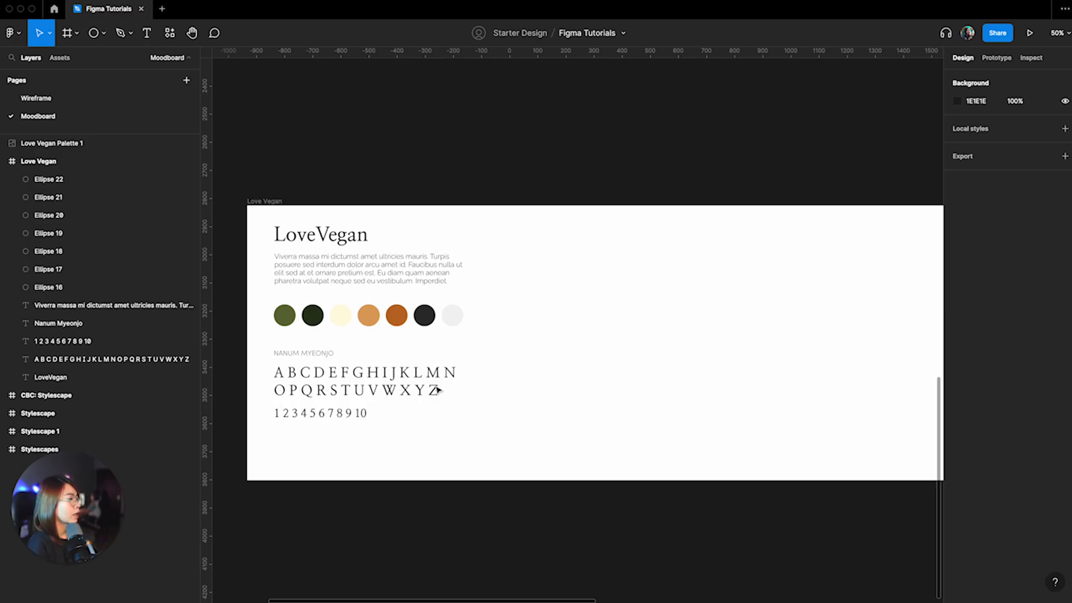
Step: Group the Nanum Myeonjo label, alphabet and numbers, and place a duplicate of the group beside the original at X 846, Y 514
drag(268, 345, 487, 444)
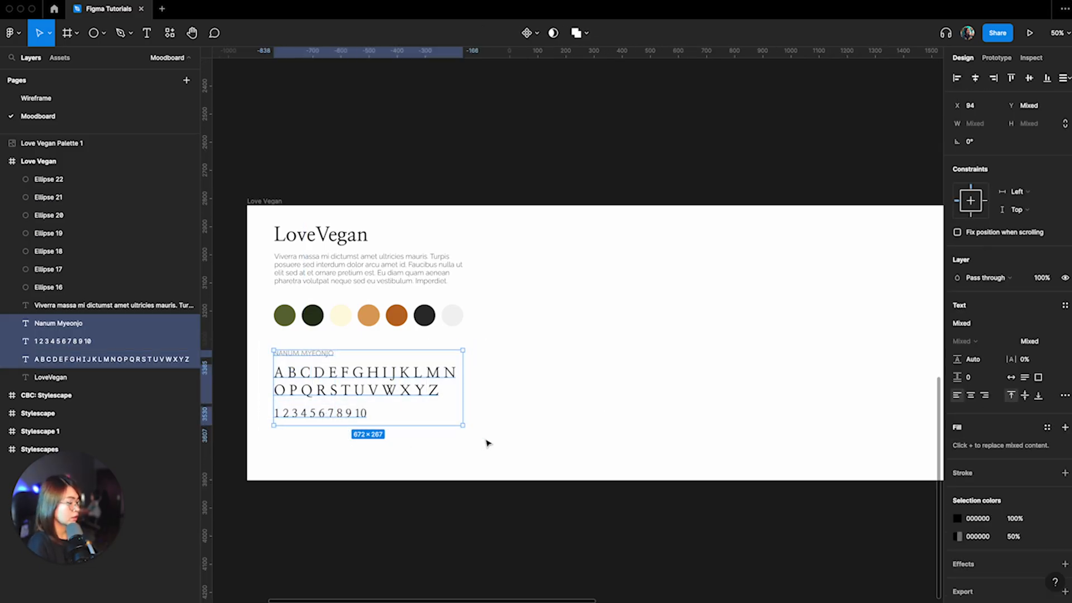
right_click(354, 393)
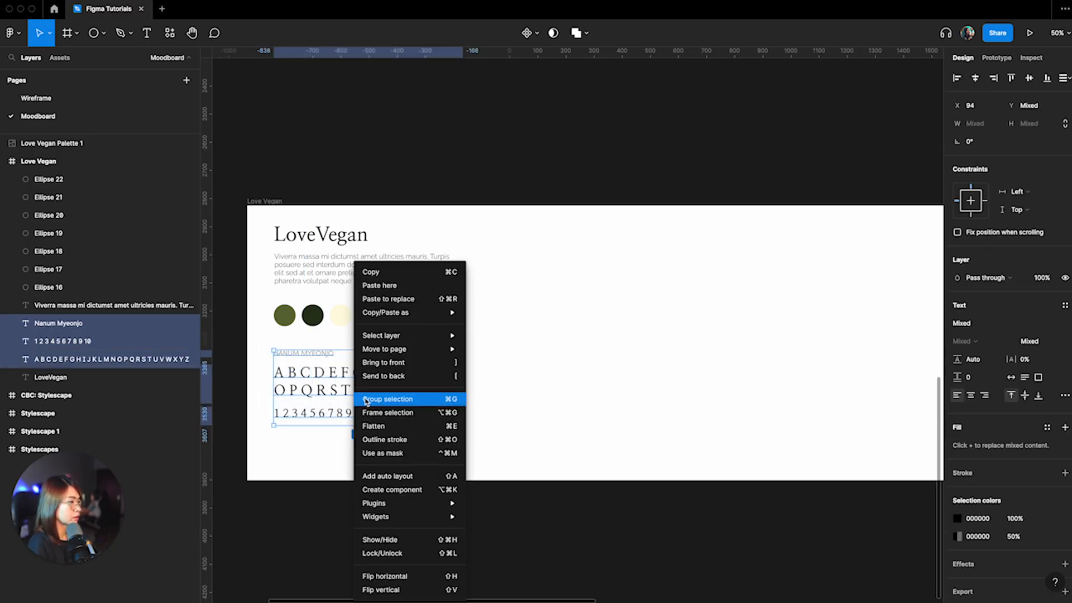
click(387, 399)
key(super+d)
drag(363, 396, 575, 397)
click(692, 393)
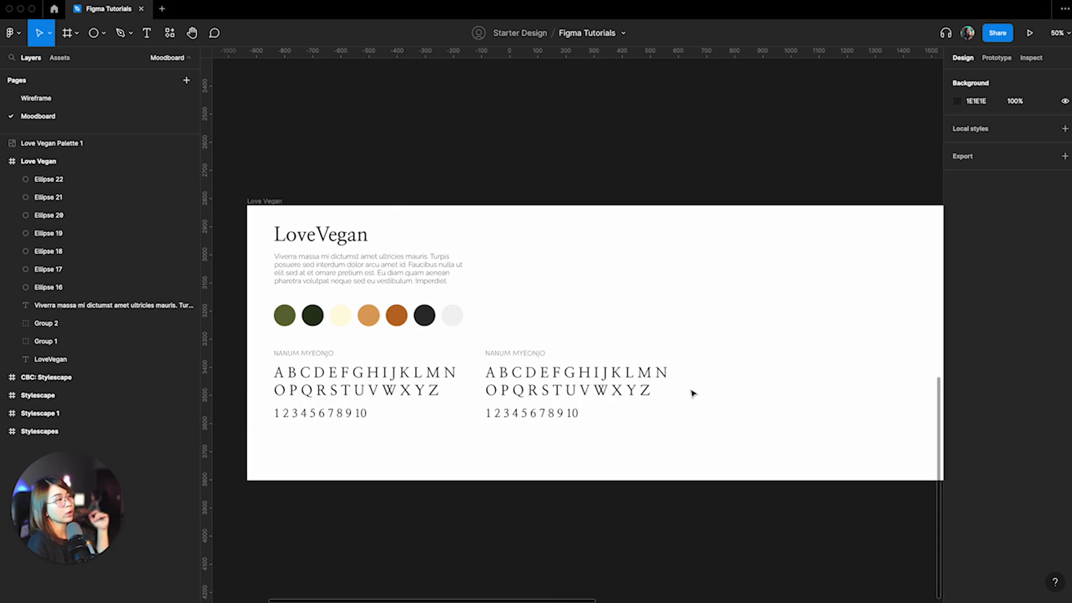
click(537, 354)
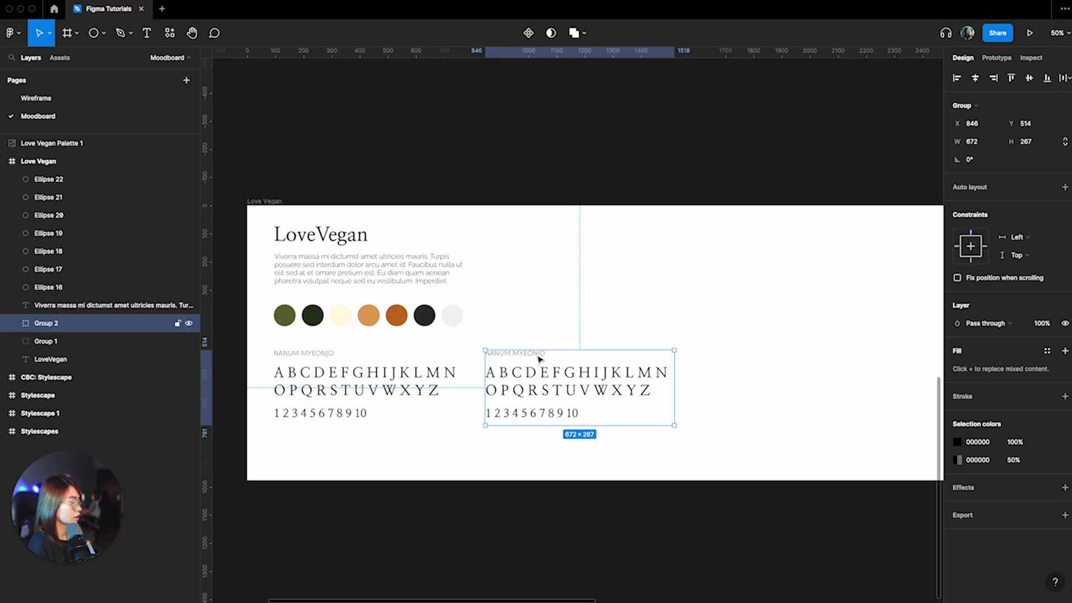
Step: Replace the font label in the duplicated type group with RALEWAY
double_click(537, 356)
double_click(536, 354)
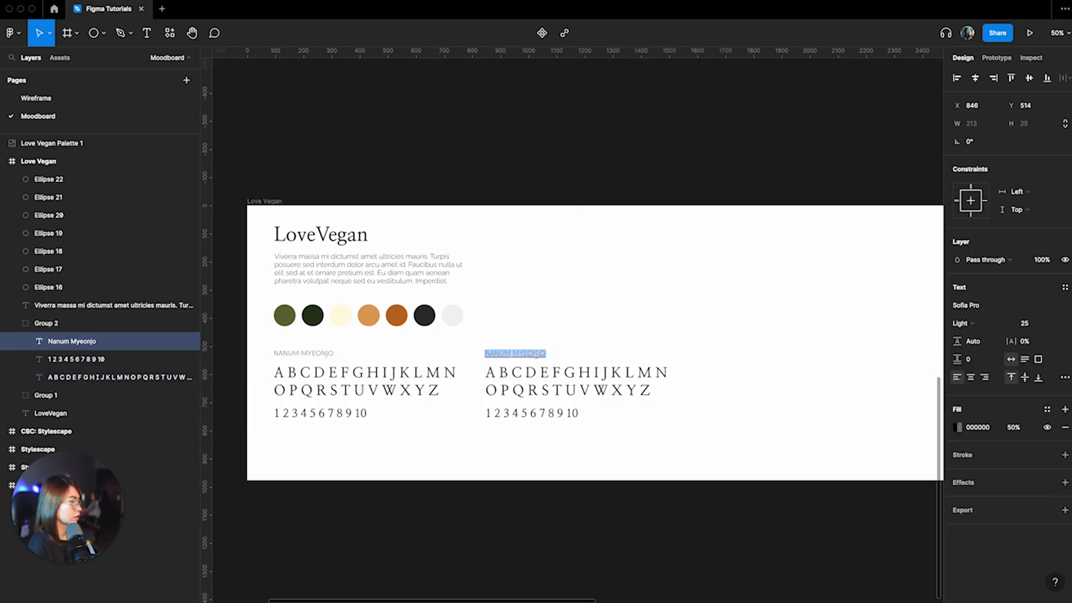
text(RALWE)
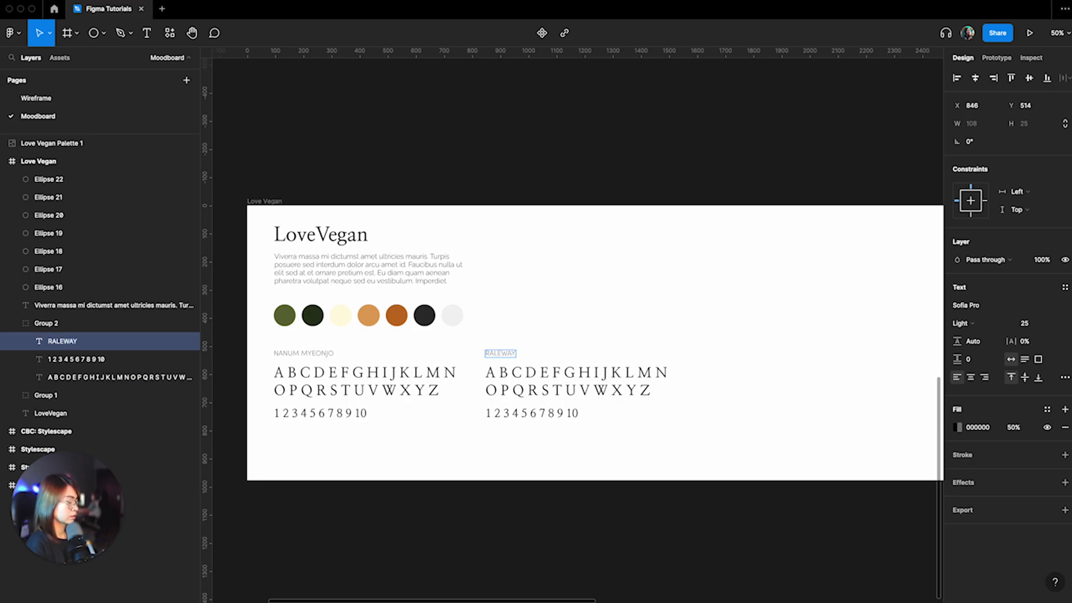
Step: Set the alphabet text under the RALEWAY label to the Raleway font in Regular weight
double_click(539, 390)
click(976, 306)
text(Ral)
key(Return)
click(978, 322)
click(983, 292)
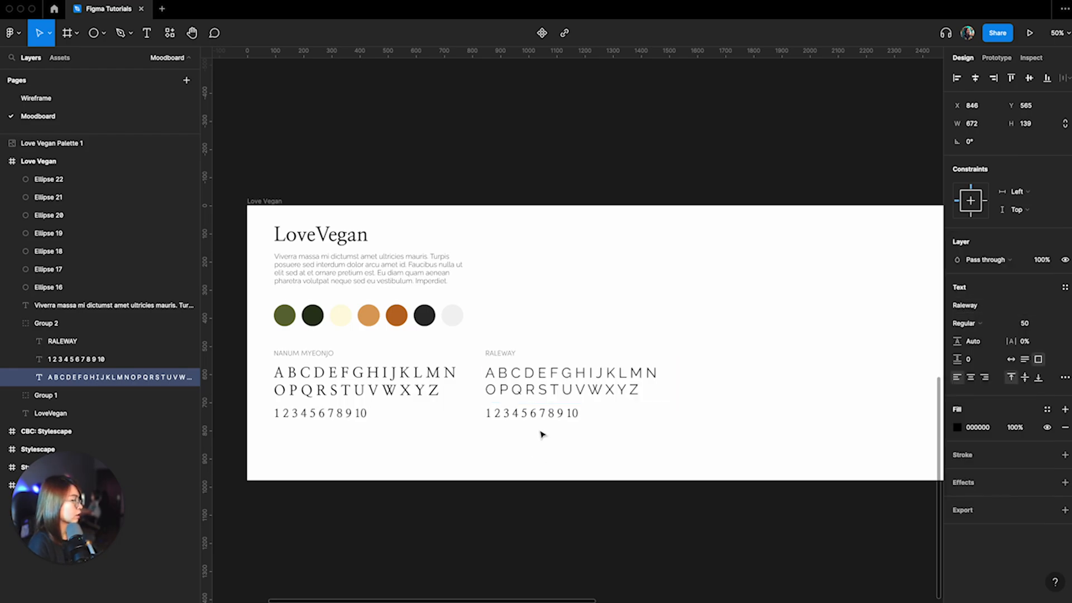
Step: Set the numbers text in the RALEWAY group to the Raleway font and choose its weight
double_click(537, 413)
click(976, 306)
text(Ralew)
click(975, 323)
click(977, 283)
key(Escape)
click(701, 323)
click(522, 382)
click(698, 371)
scroll(697, 370, down, 1)
scroll(698, 369, up, 1)
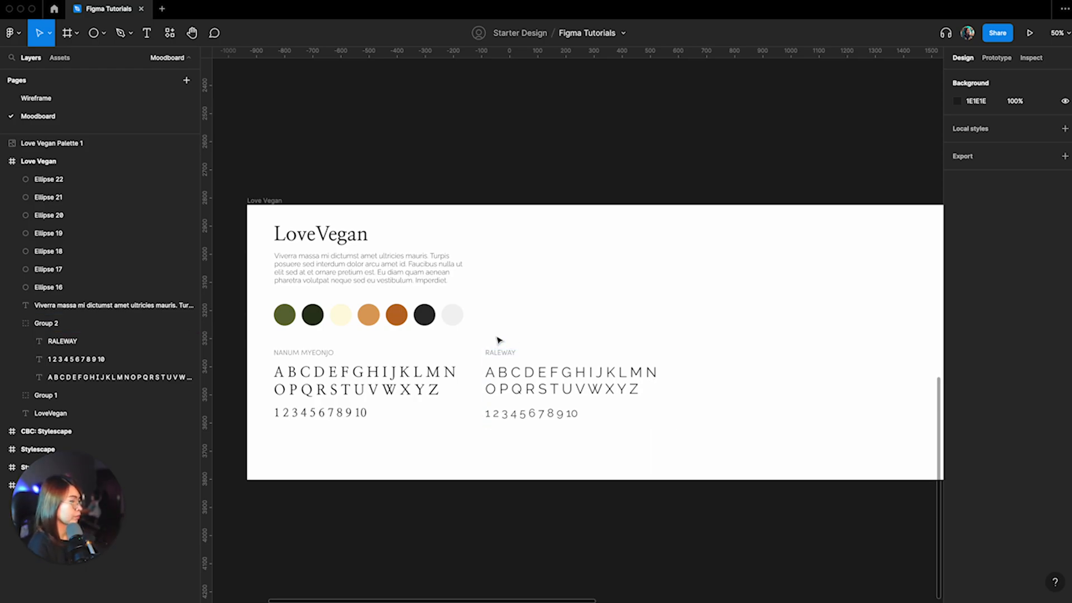
click(548, 395)
scroll(745, 381, down, 1)
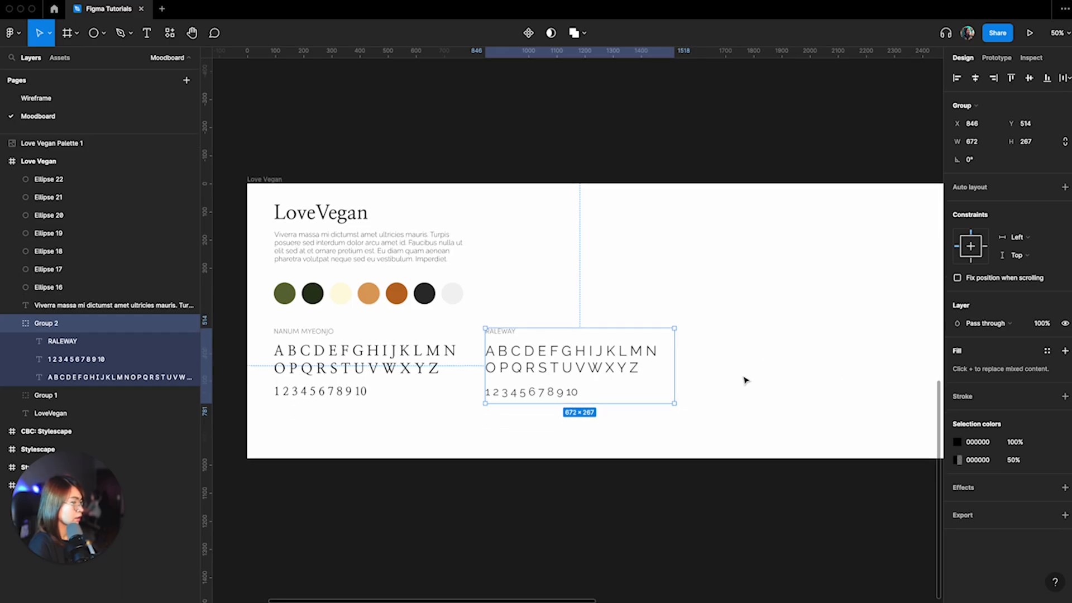
scroll(745, 381, up, 1)
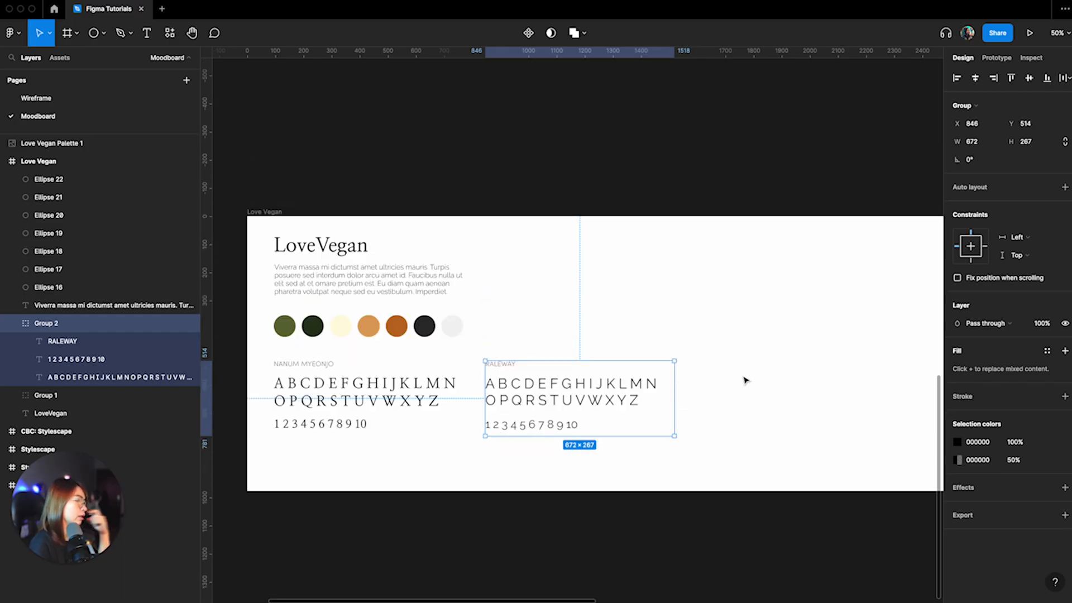
Step: Extend the Nanum Myeonjo label with "- HEADLINE"
click(373, 412)
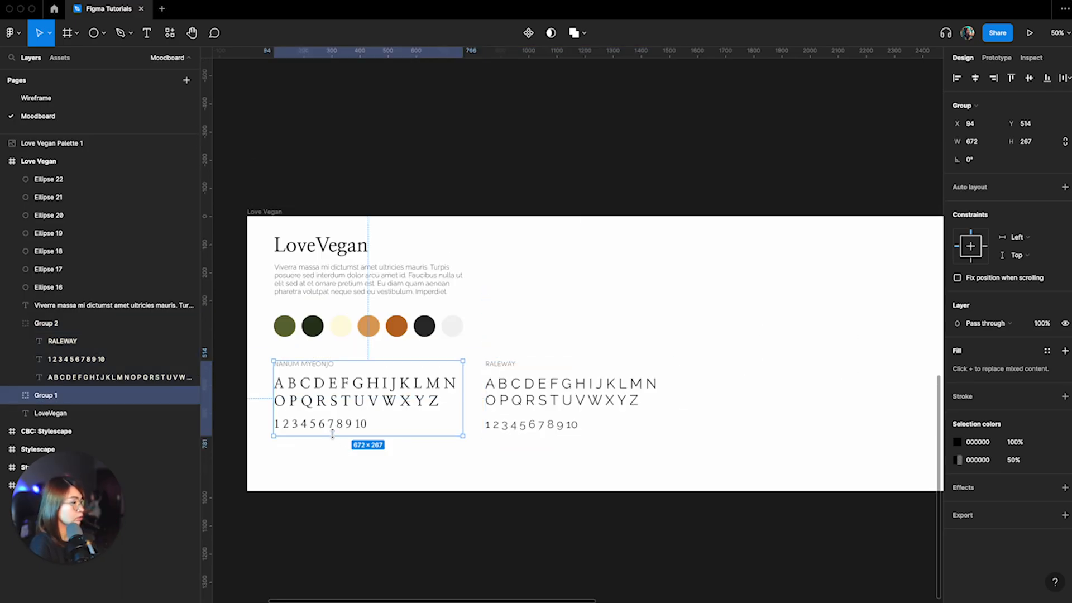
double_click(327, 396)
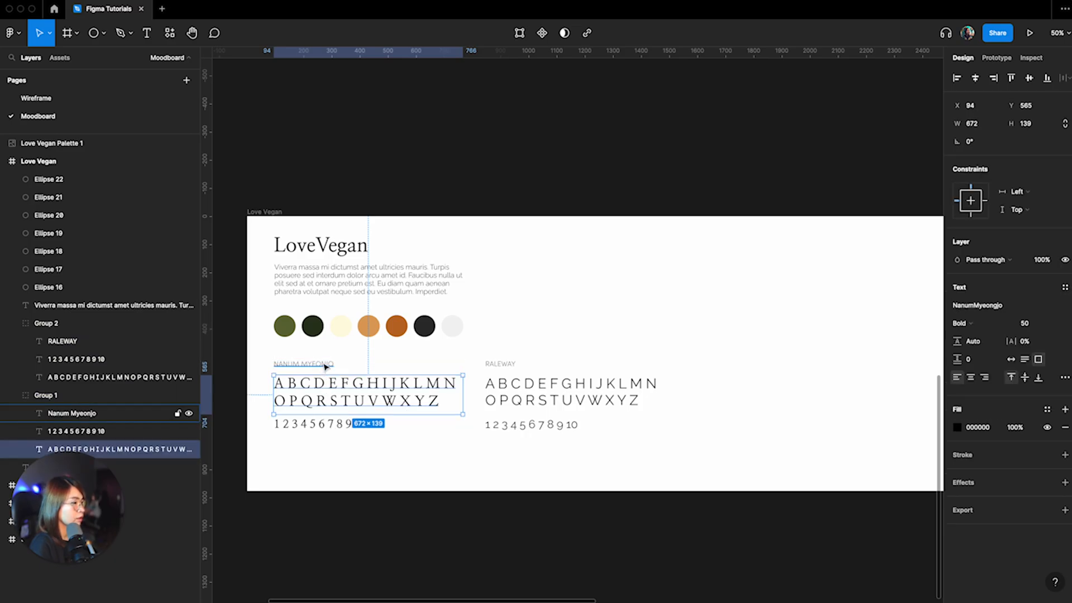
click(326, 366)
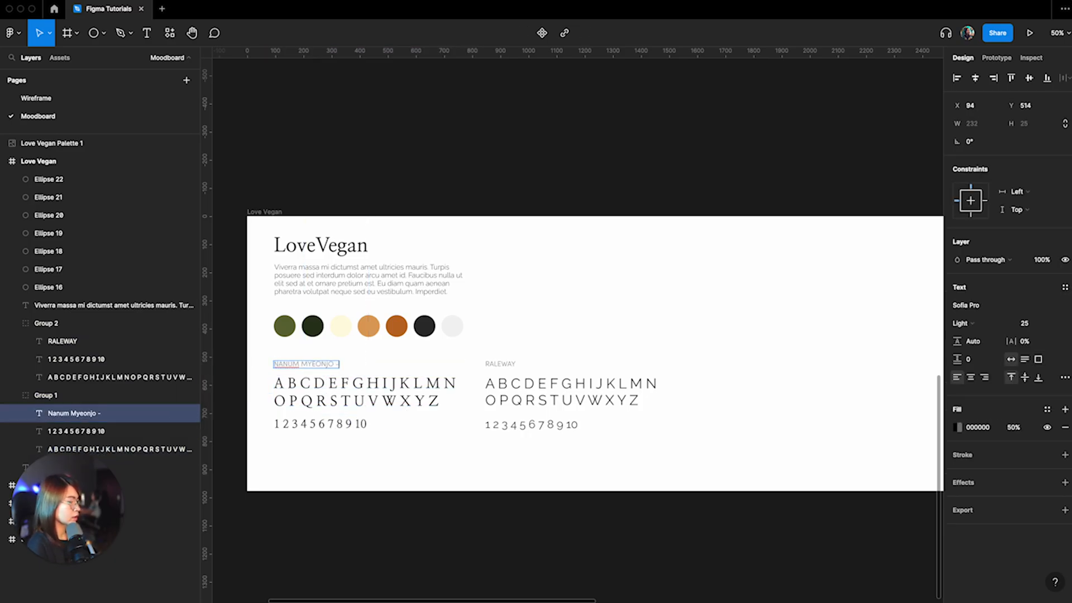
text(- HEADLINE)
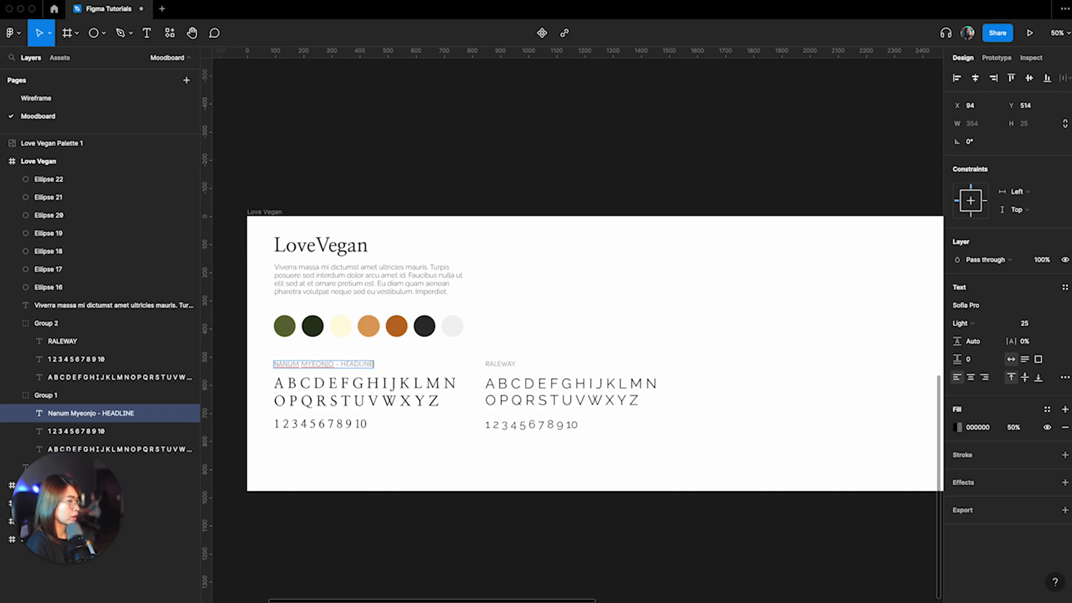
Step: Extend the RALEWAY label with "- SUB FONT"
click(506, 364)
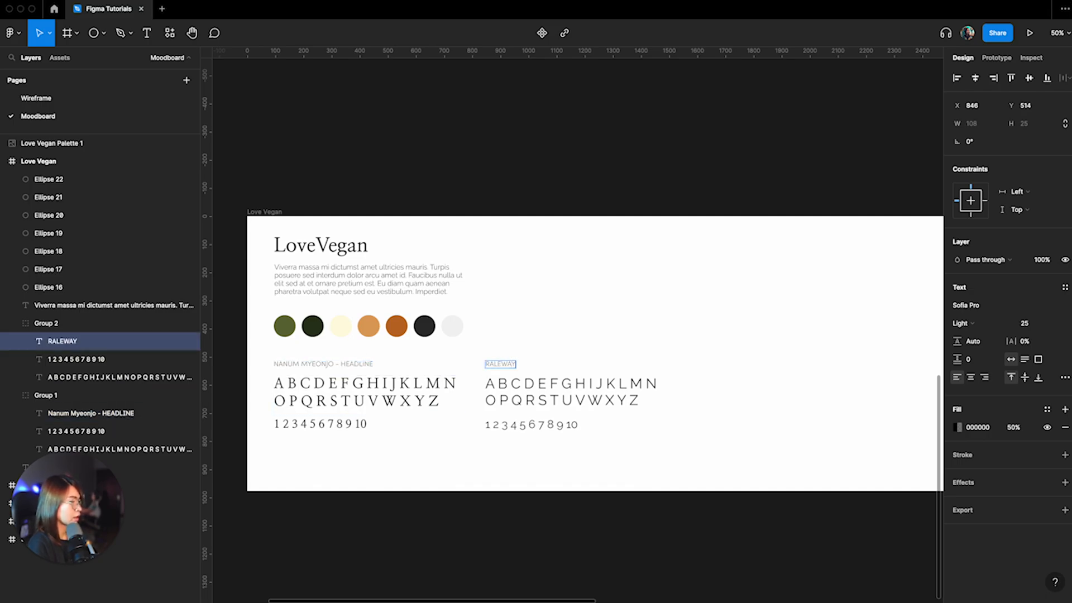
text(- SUB)
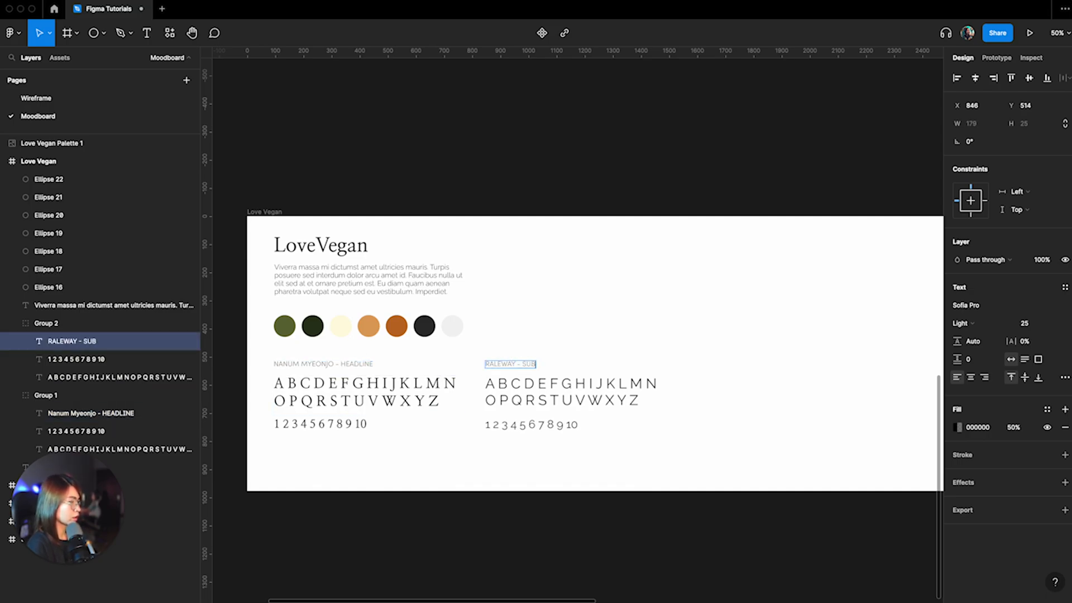
text( FONT)
Step: Replace HEADLINE with MAIN FONT in the Nanum Myeonjo label
click(350, 366)
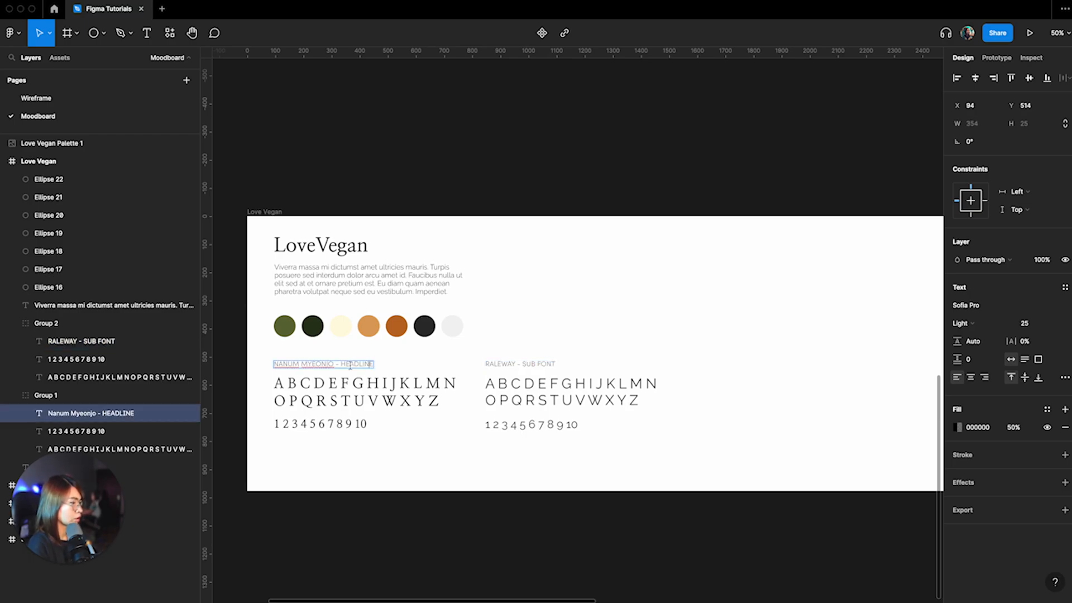
drag(342, 366, 373, 363)
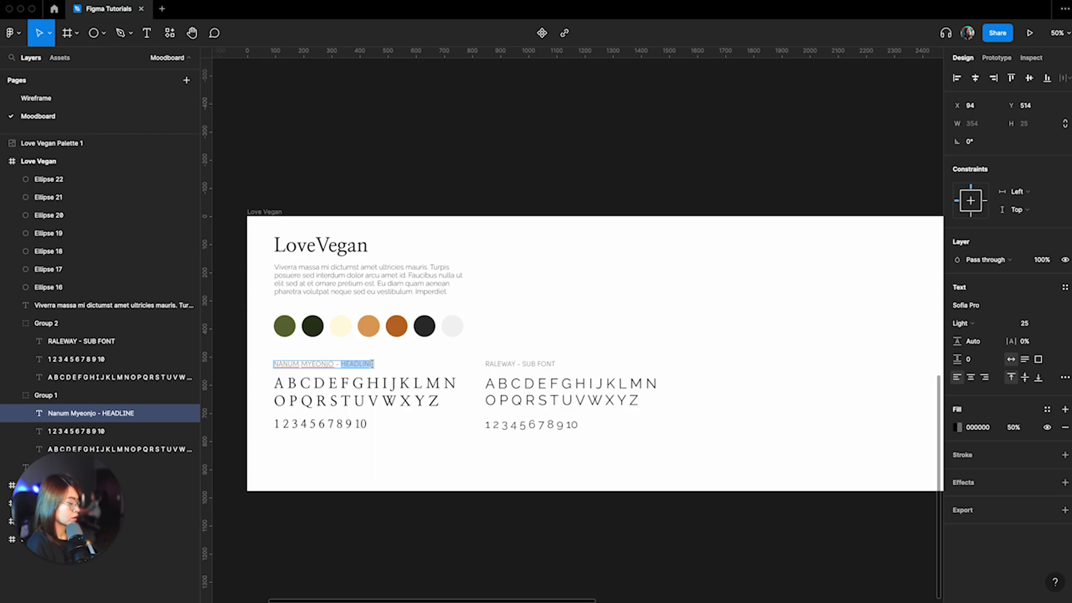
text(MAIN FONT)
key(Escape)
click(676, 197)
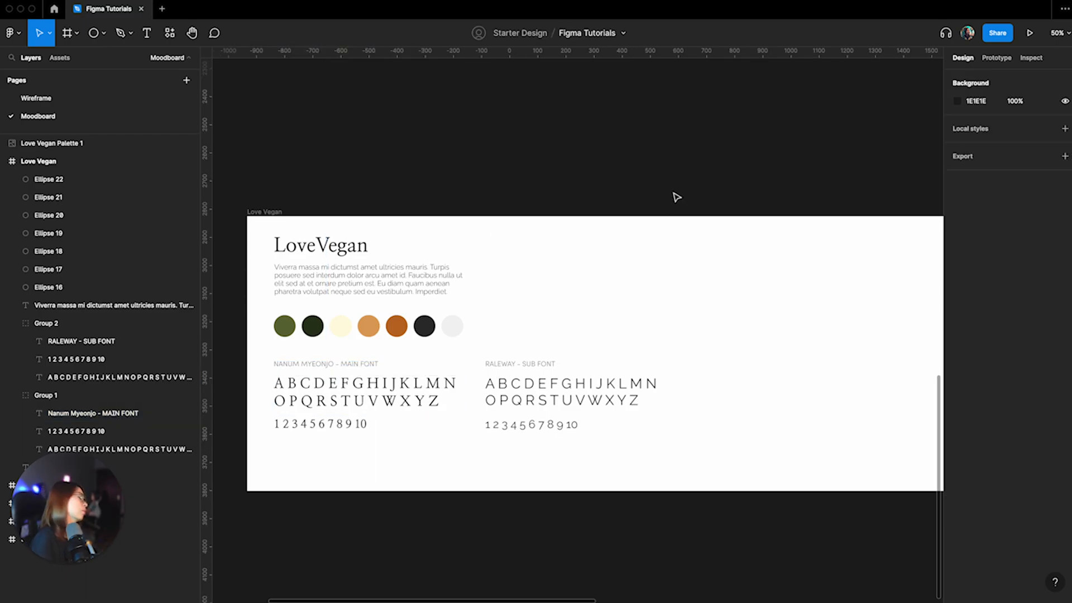
drag(269, 336, 409, 334)
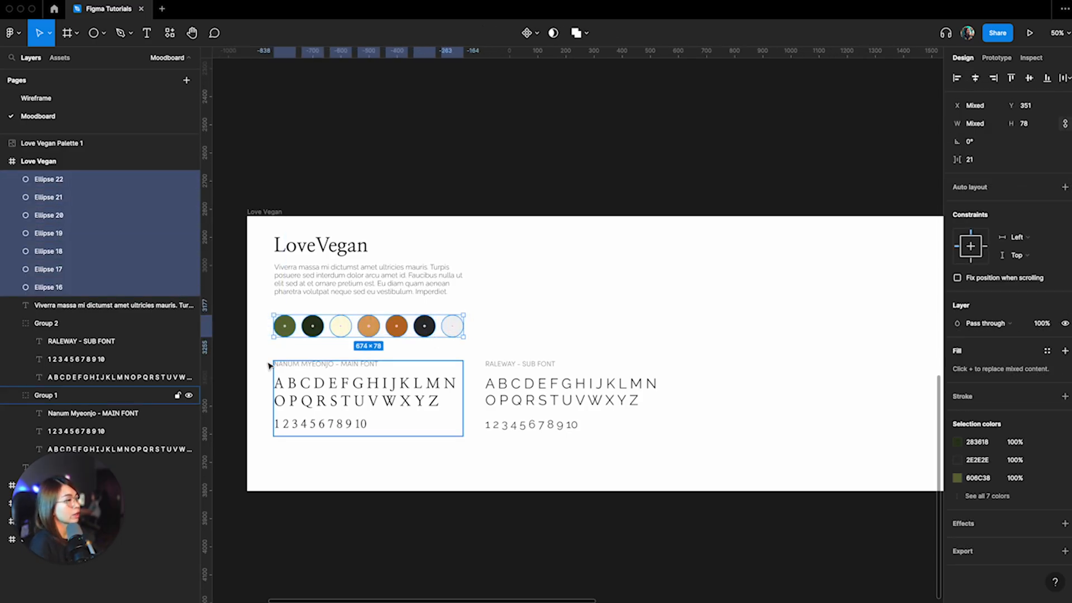
drag(352, 387, 644, 421)
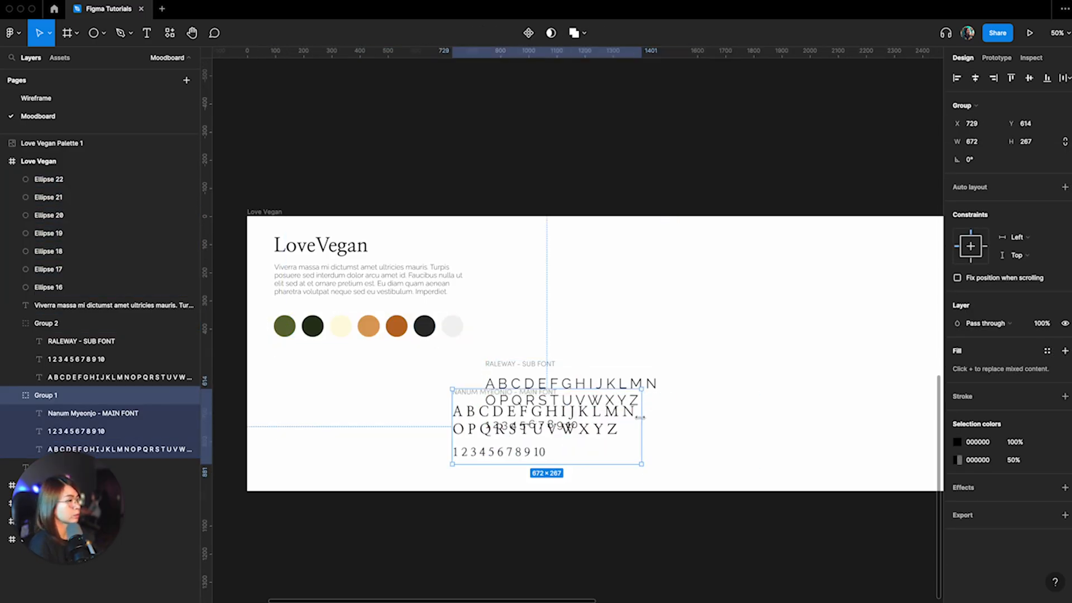
key(ctrl+z)
scroll(535, 208, down, 1)
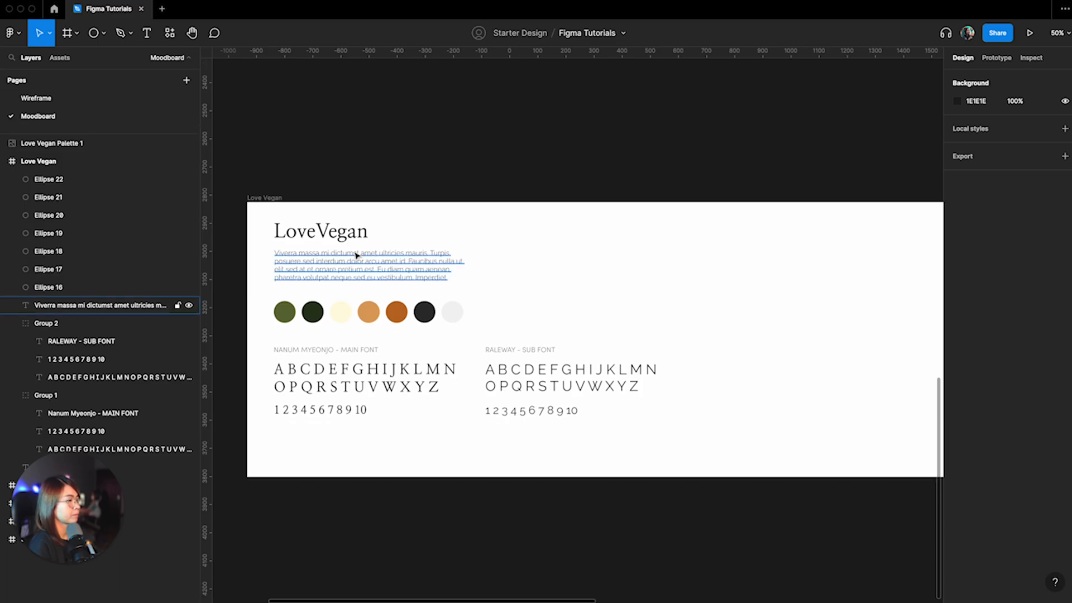
Step: Move the color circles and both typography groups down together by about 54 px, away from the description paragraph
drag(262, 295, 684, 427)
drag(575, 396, 573, 407)
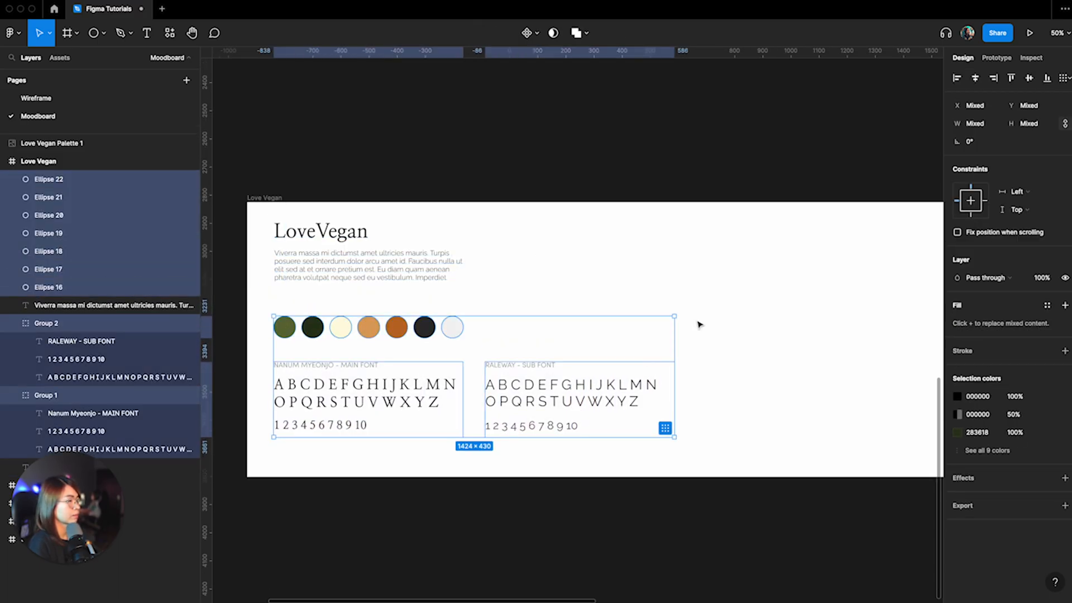
click(723, 296)
Step: Examine the existing stylescapes above the Love Vegan frame as layout references, then return to a close view of that frame
scroll(543, 354, right, 5)
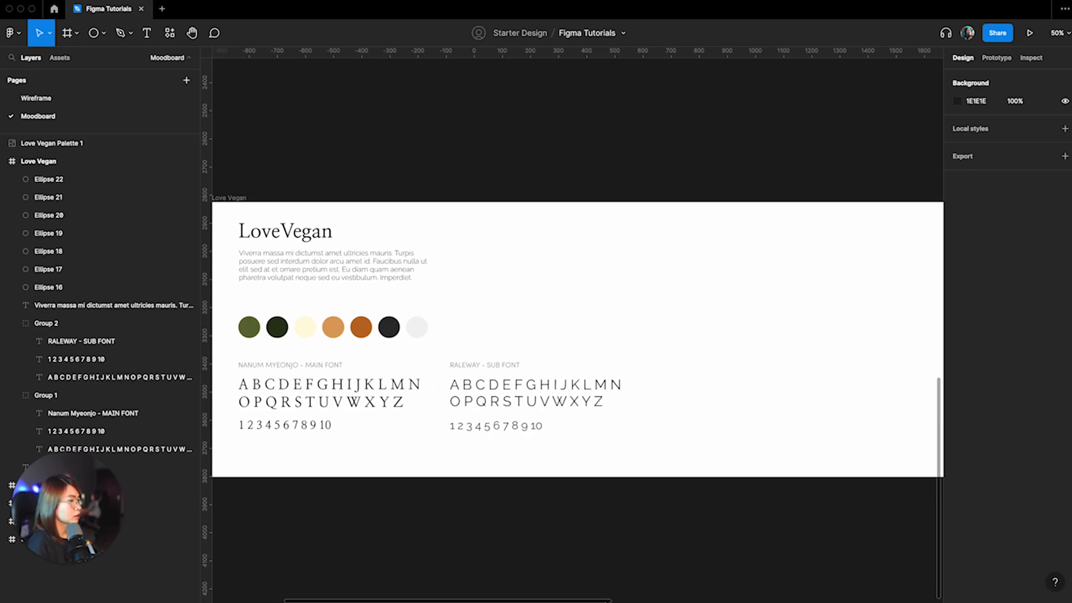
scroll(554, 339, up, 1)
scroll(555, 338, down, 3)
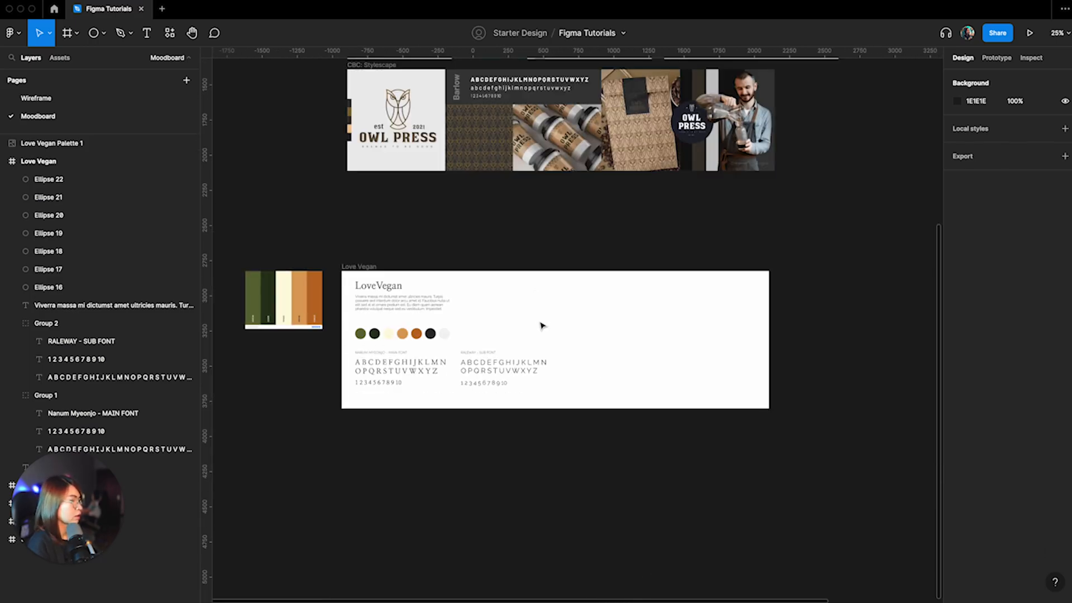
scroll(548, 335, up, 5)
scroll(536, 318, down, 3)
scroll(512, 333, down, 4)
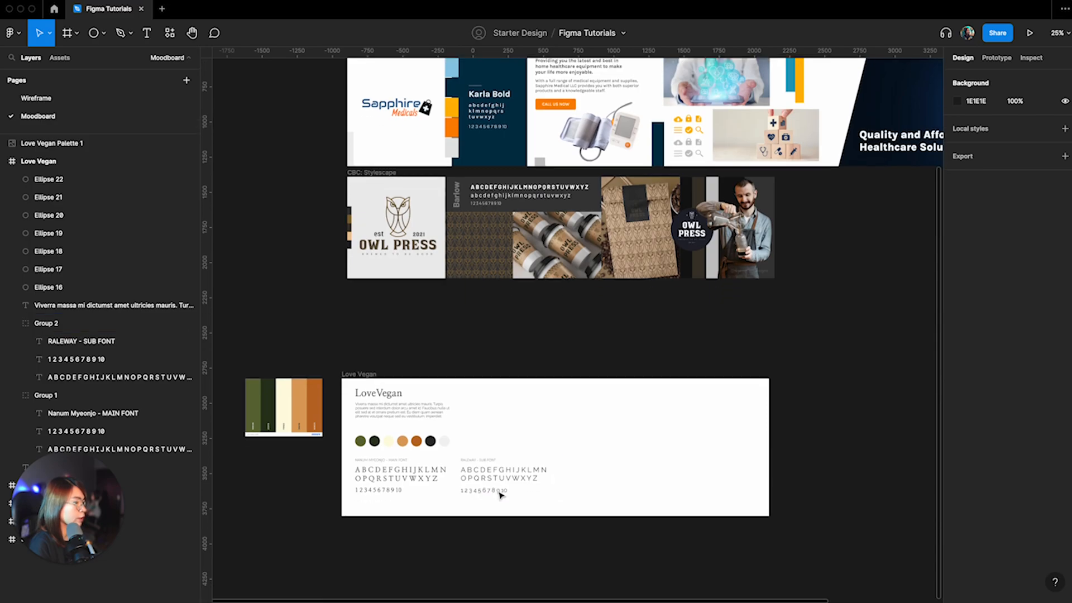
scroll(617, 306, up, 10)
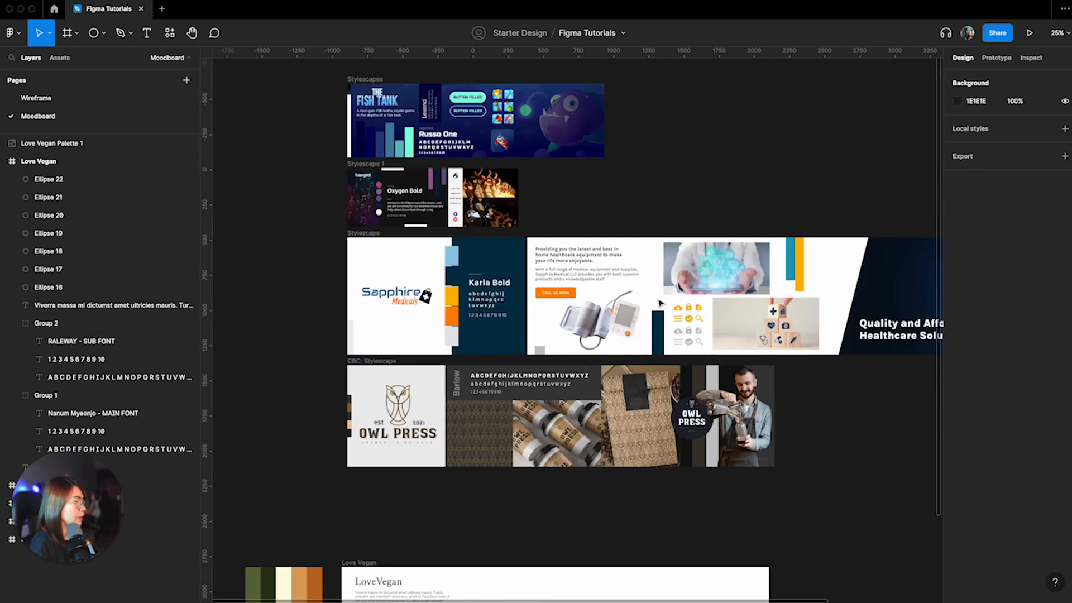
key(ctrl+plus)
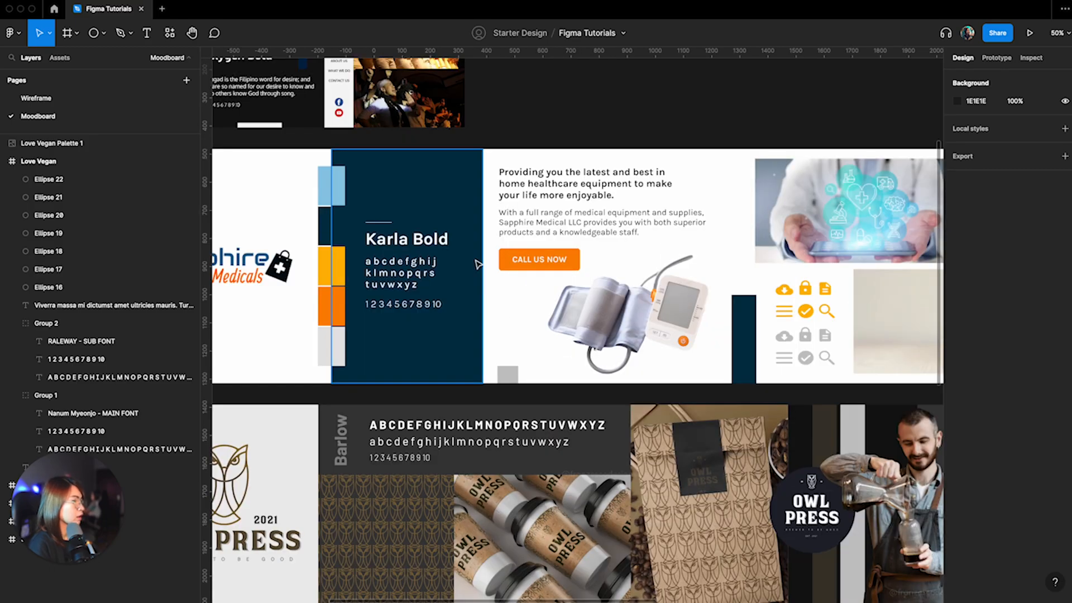
scroll(478, 264, up, 1)
scroll(478, 264, down, 6)
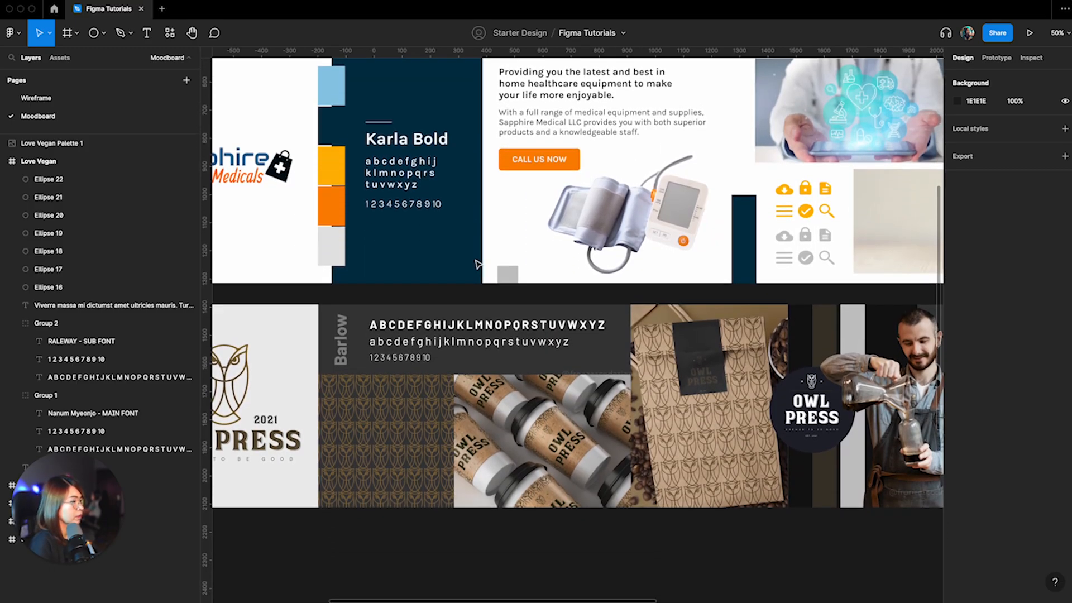
key(ctrl+minus)
scroll(479, 264, down, 5)
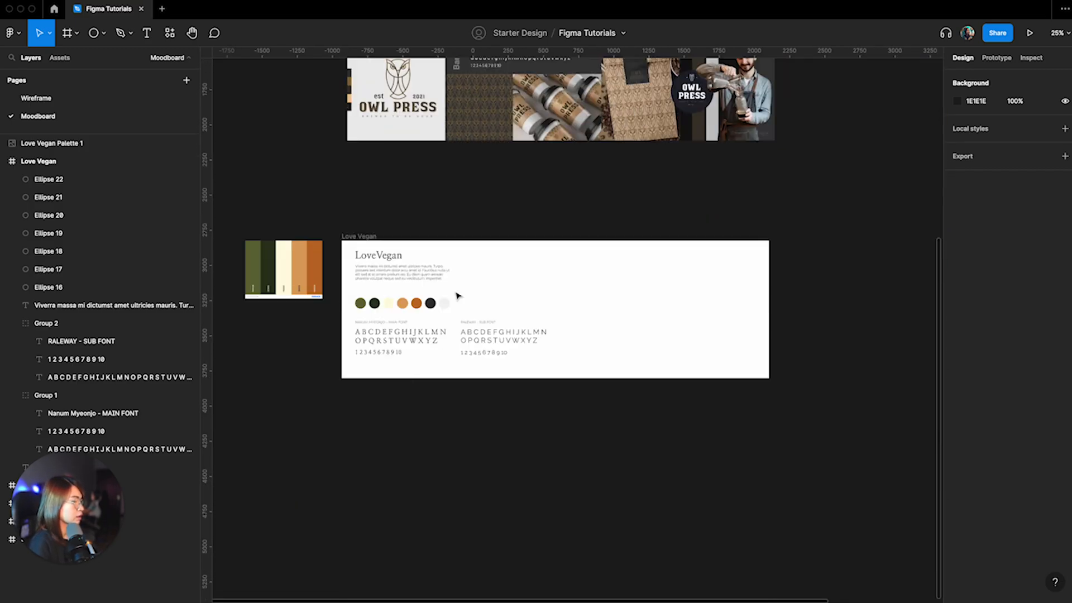
click(362, 243)
key(shift+2)
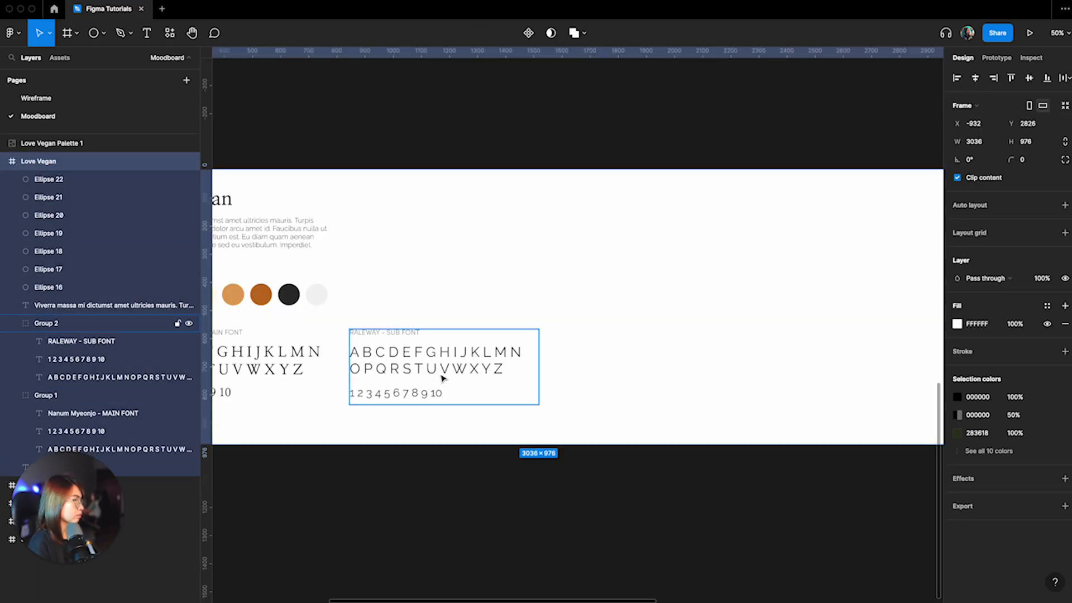
Step: Switch to the browser and open the Unsplash home page
key(ctrl+Left)
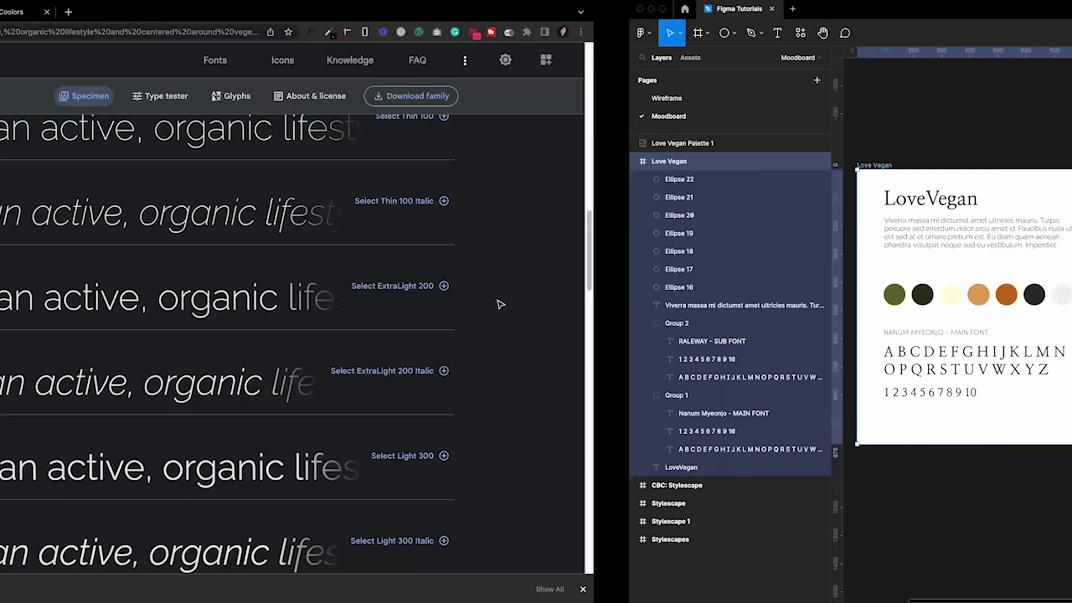
click(327, 15)
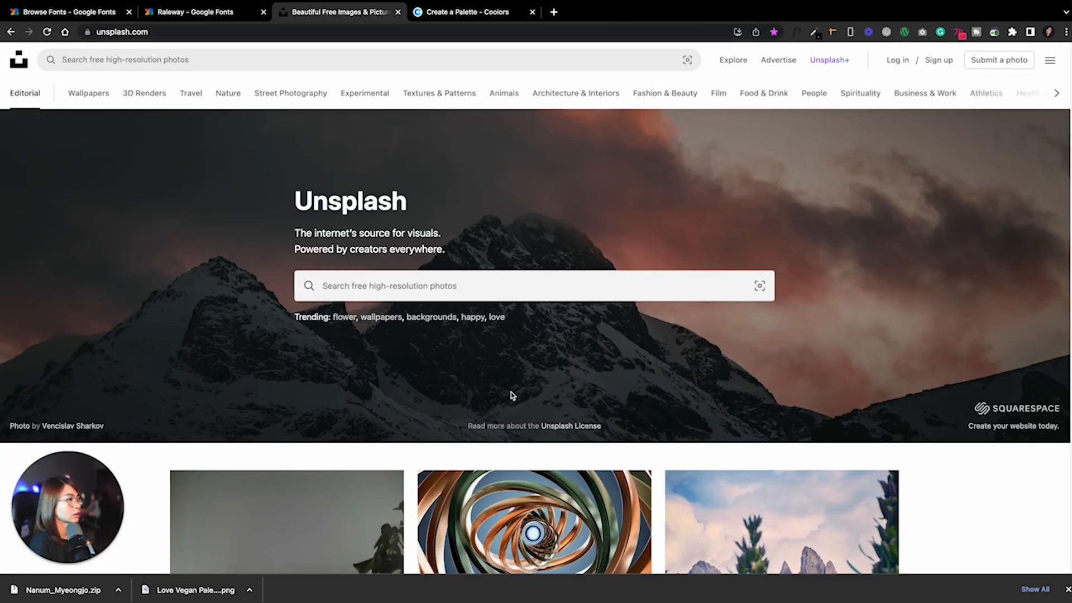
scroll(486, 386, down, 3)
scroll(598, 359, up, 3)
scroll(359, 407, down, 1)
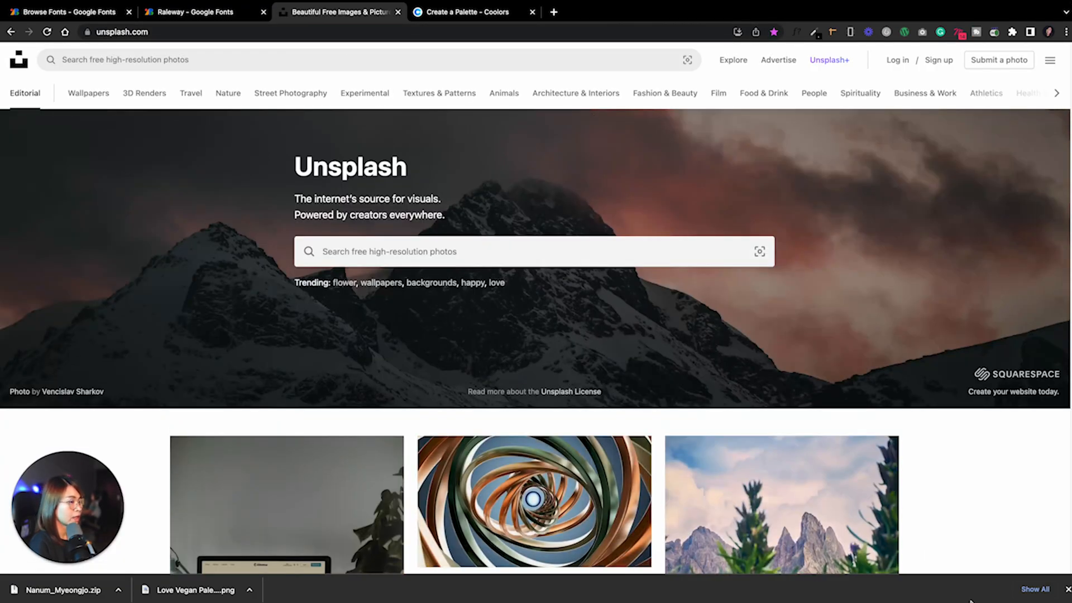
Step: Dismiss the downloads bar, search Unsplash for "vegan" and look through the photo results
click(1069, 589)
click(391, 252)
text(vegan)
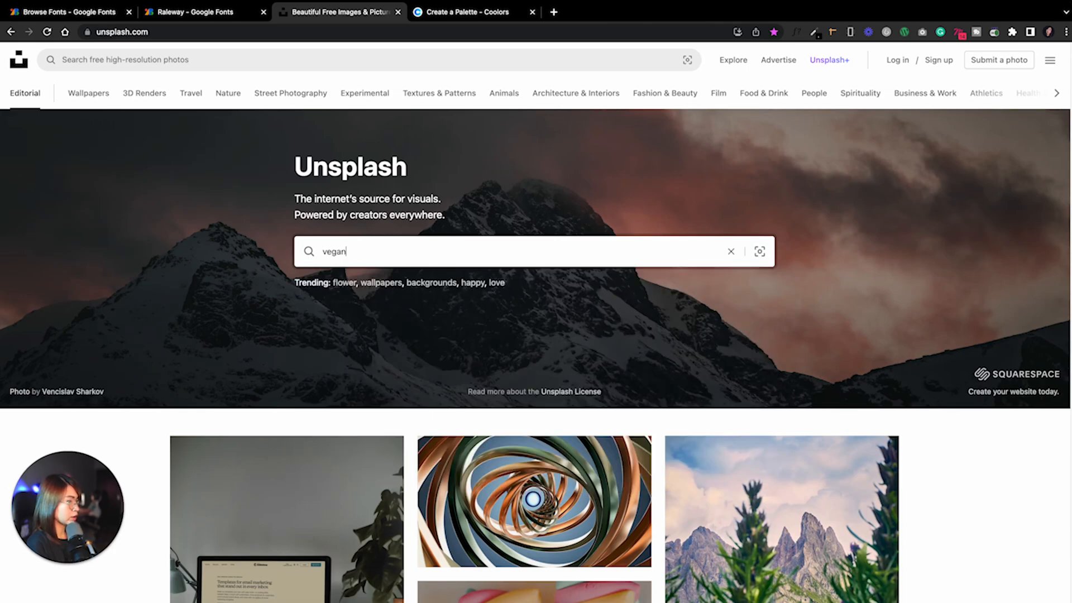
key(Return)
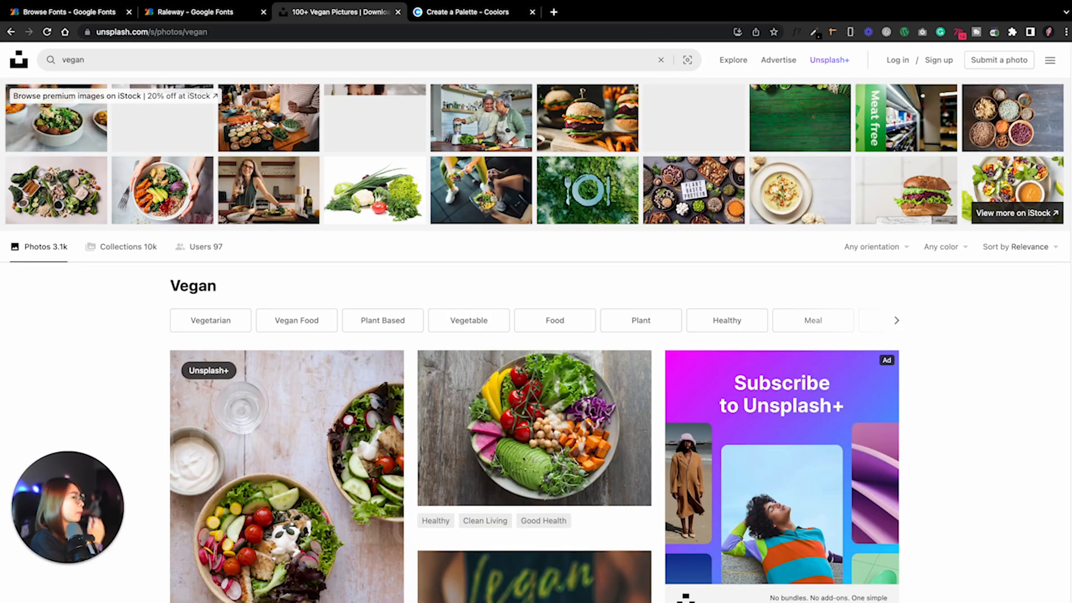
scroll(494, 286, down, 5)
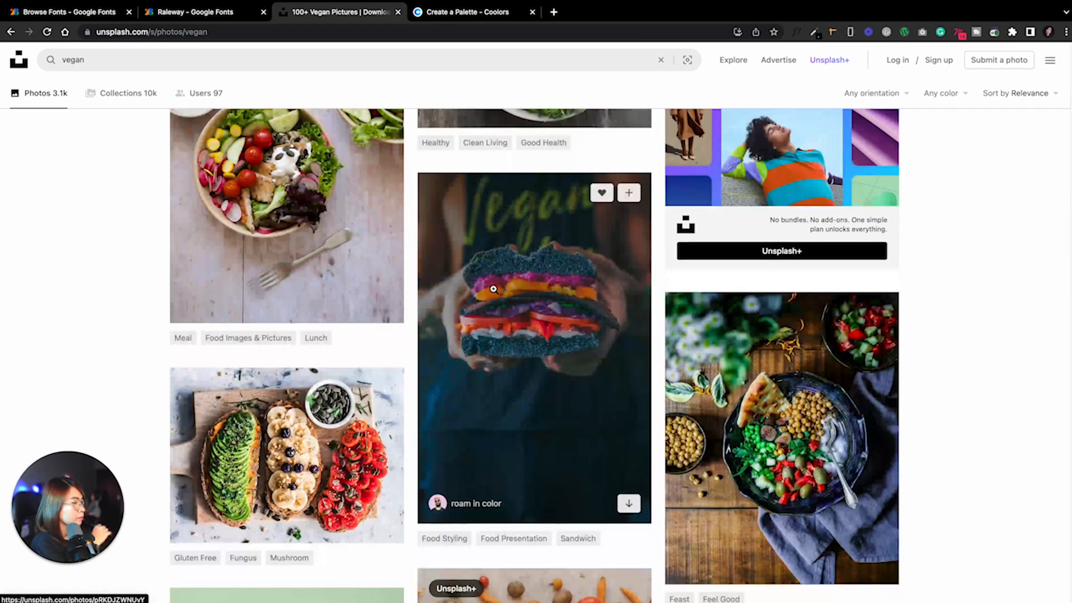
scroll(444, 282, up, 1)
scroll(363, 313, down, 1)
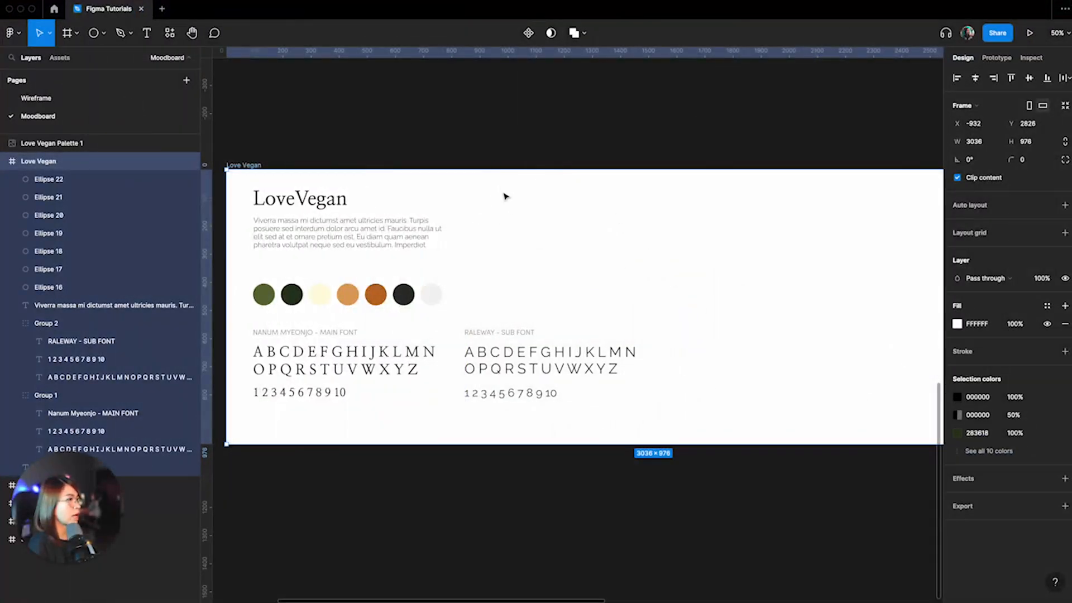
Step: Return to the Figma file, run the Unsplash plugin, search for "vegan" and look through the photo results before closing it
click(216, 108)
click(169, 32)
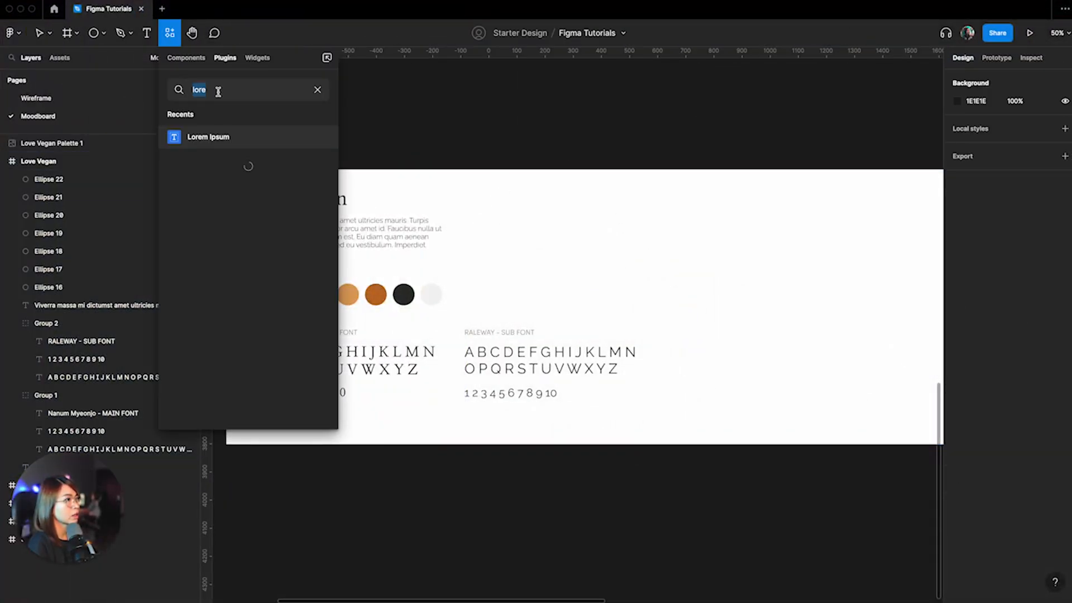
text(unspl)
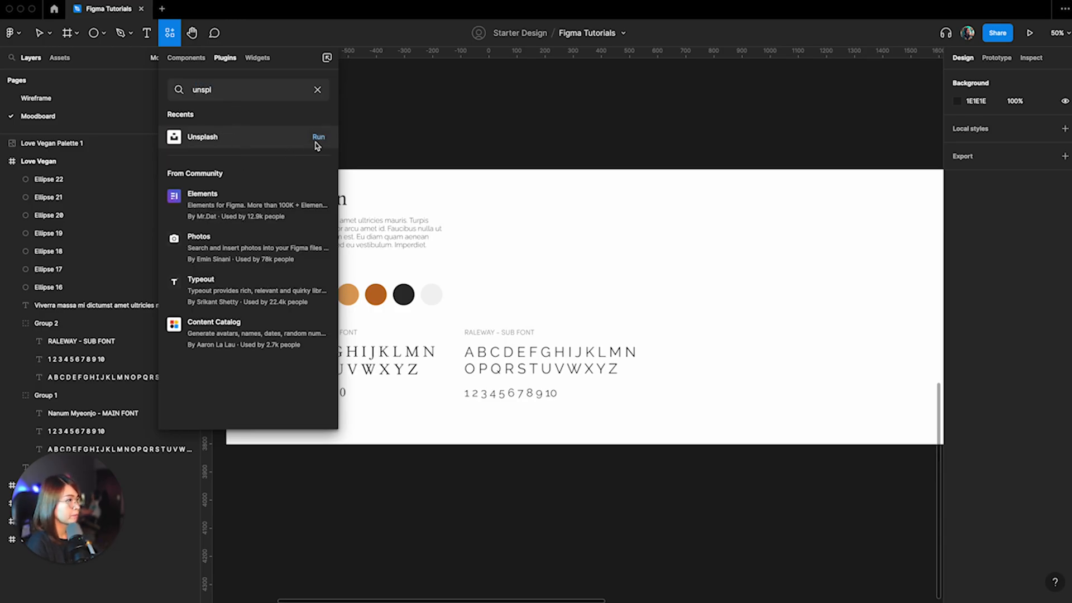
click(234, 143)
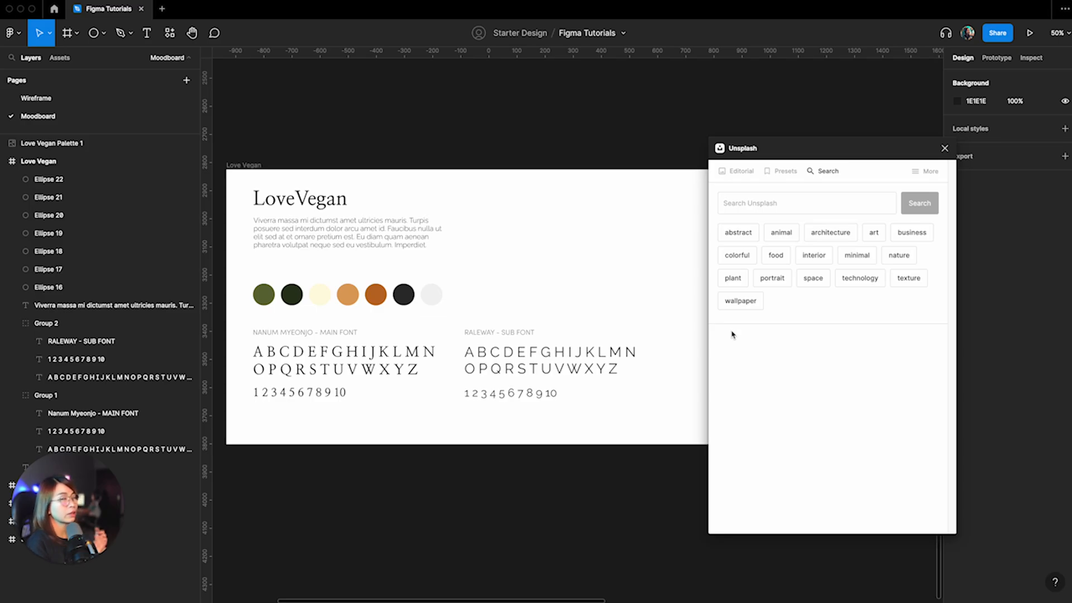
click(778, 204)
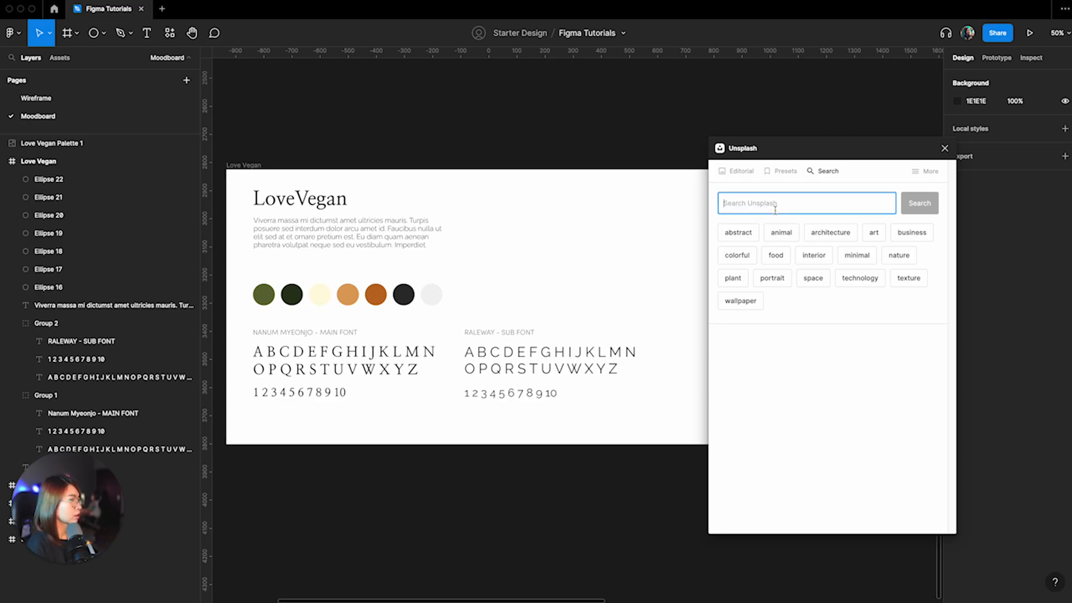
text(vegan)
key(Return)
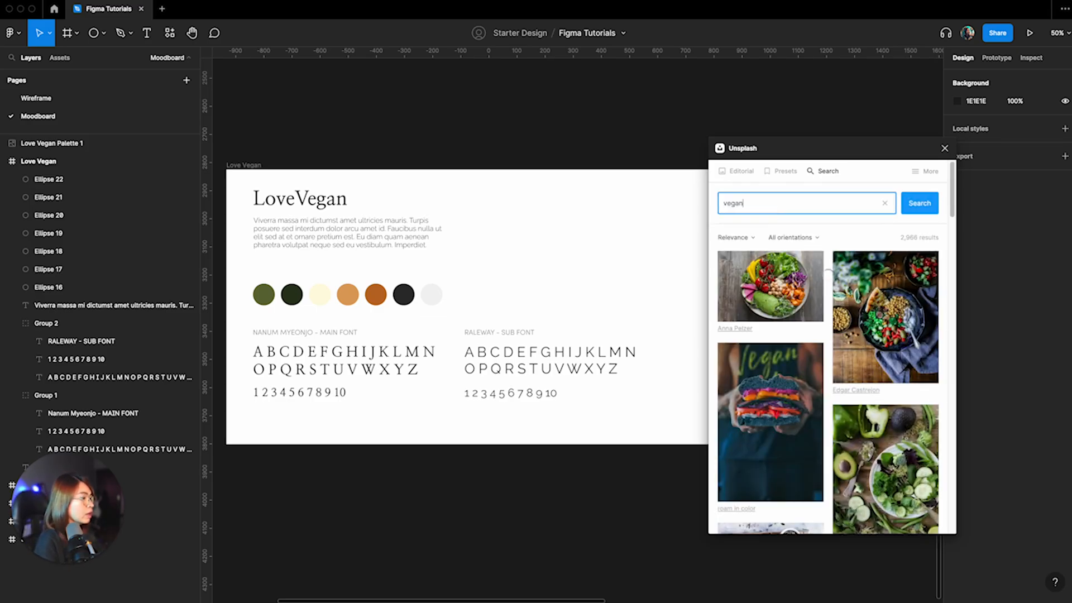
scroll(859, 359, down, 3)
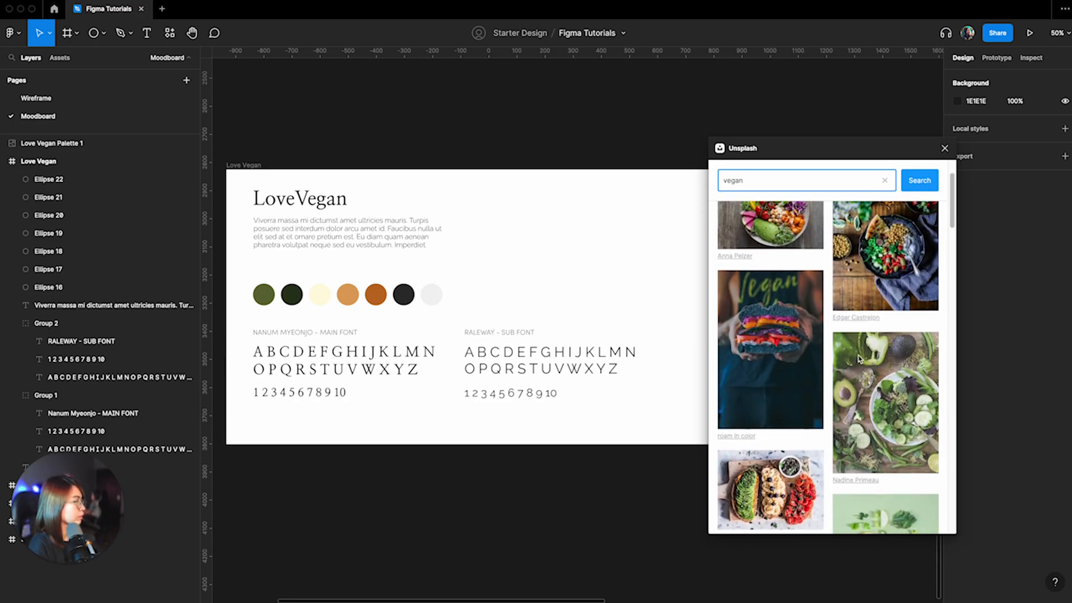
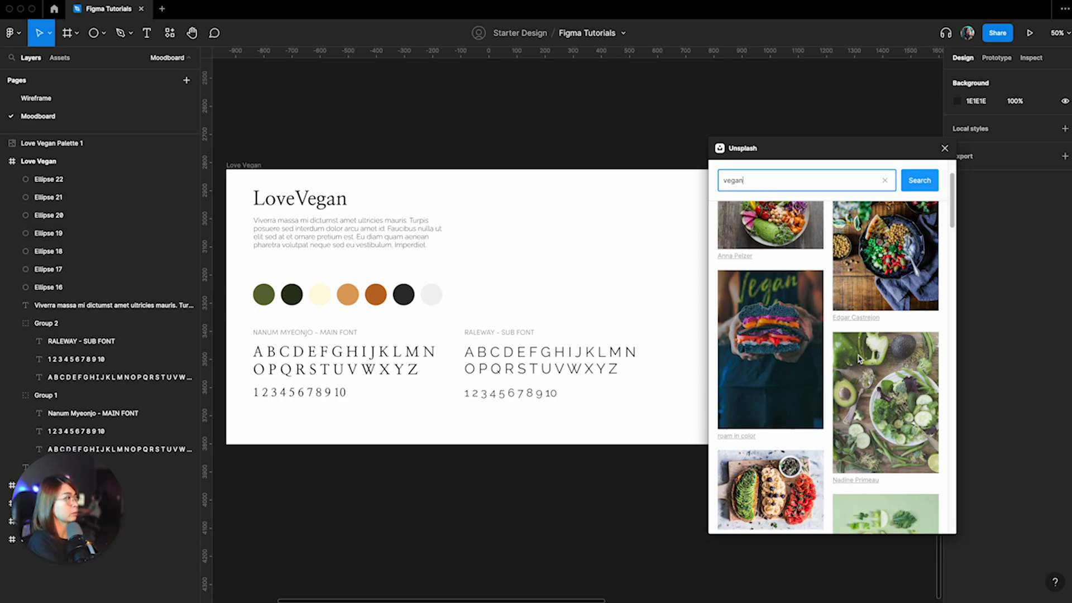
click(945, 148)
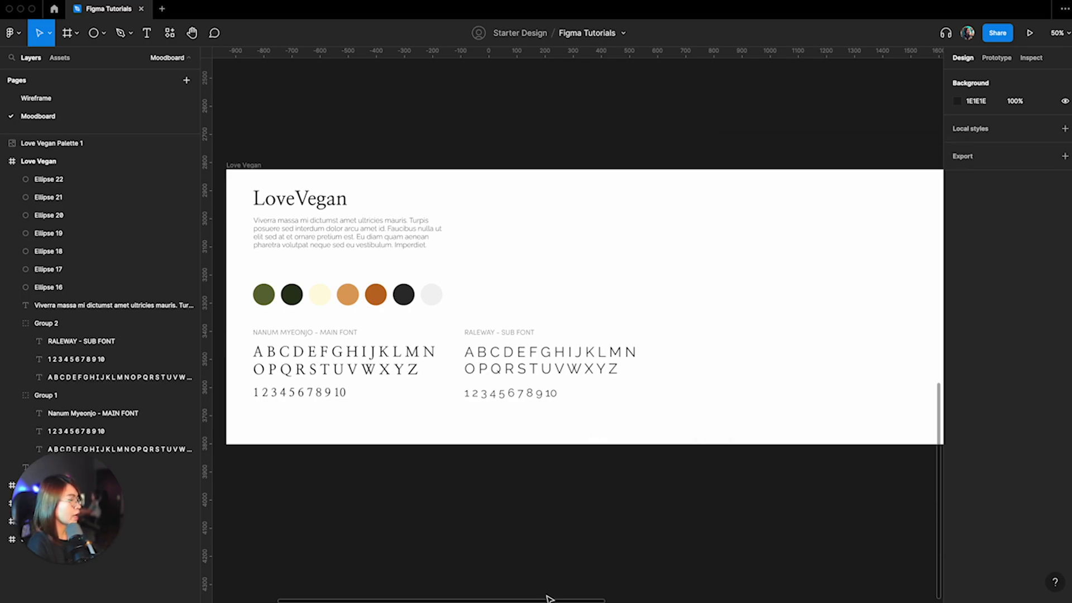
Step: Draw a rectangle about 514 × 483 px at the frame's upper edge above the sub font sample, and place a copy beside the sample at the lower edge
scroll(547, 599, right, 2)
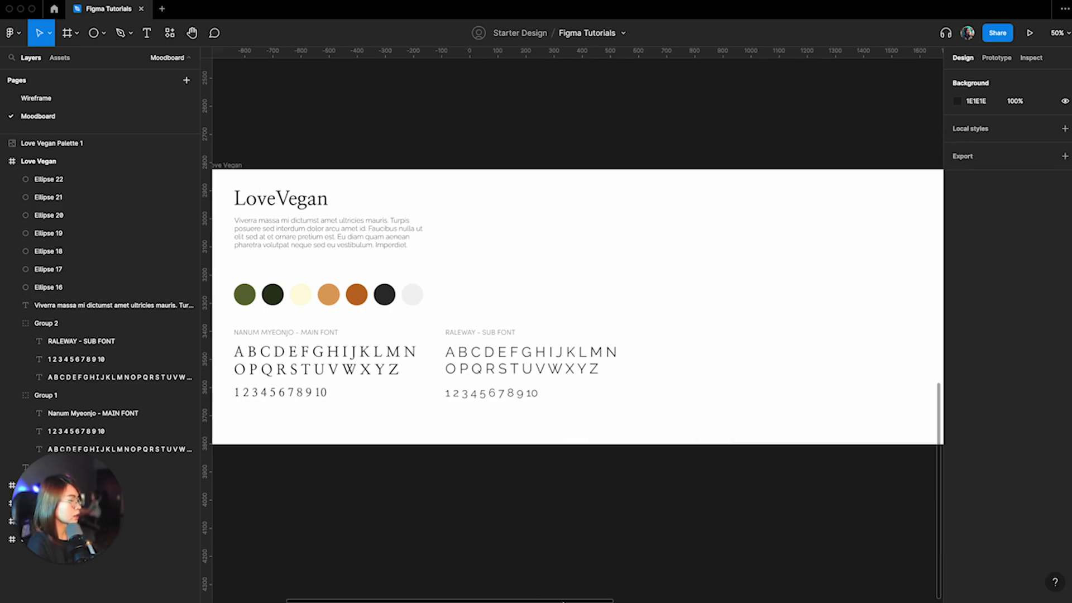
click(103, 33)
click(124, 59)
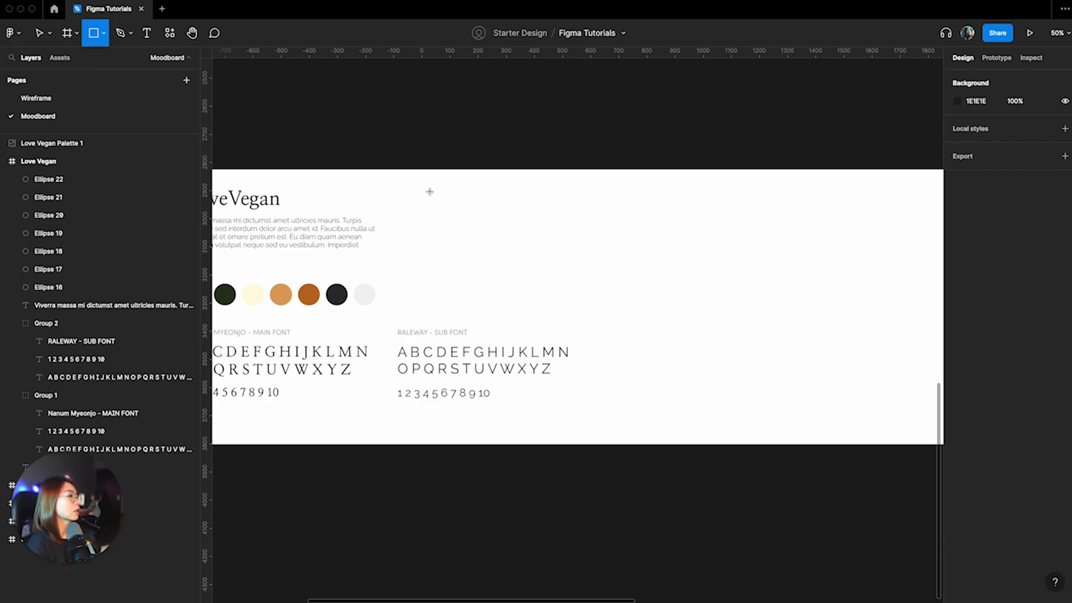
scroll(488, 203, left, 3)
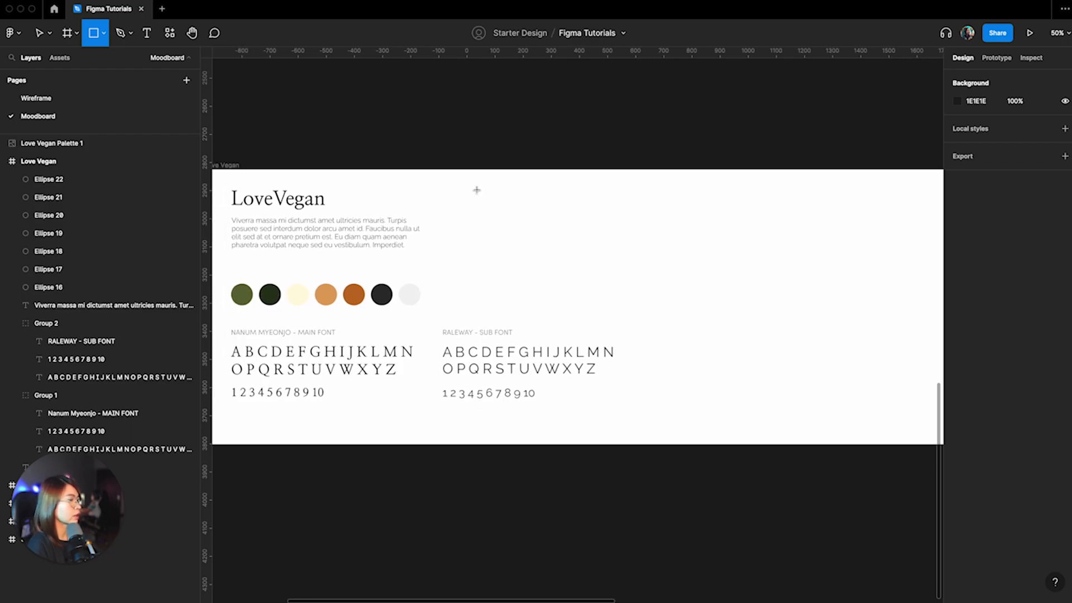
mouse_move(460, 171)
mouse_down()
mouse_move(478, 243)
mouse_move(651, 300)
mouse_move(637, 311)
mouse_move(604, 306)
mouse_up()
mouse_move(548, 256)
mouse_down()
mouse_move(499, 249)
mouse_move(703, 349)
mouse_move(696, 397)
mouse_up()
key(ctrl+d)
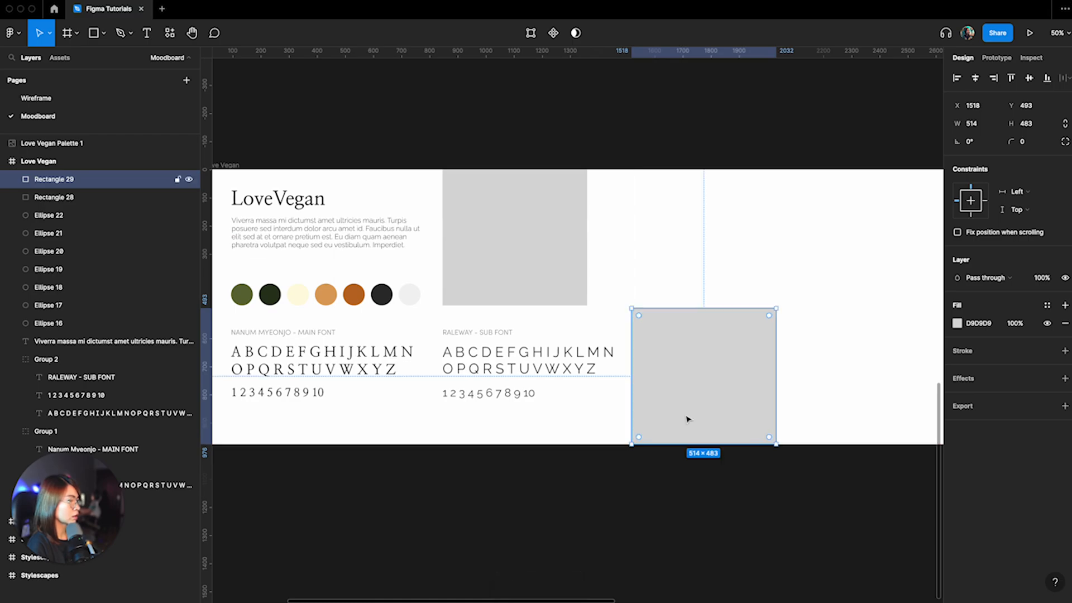
Step: Duplicate the lower placeholder rectangle and place the copy at the frame's upper edge, at about X 1424, Y 0
scroll(611, 591, right, 2)
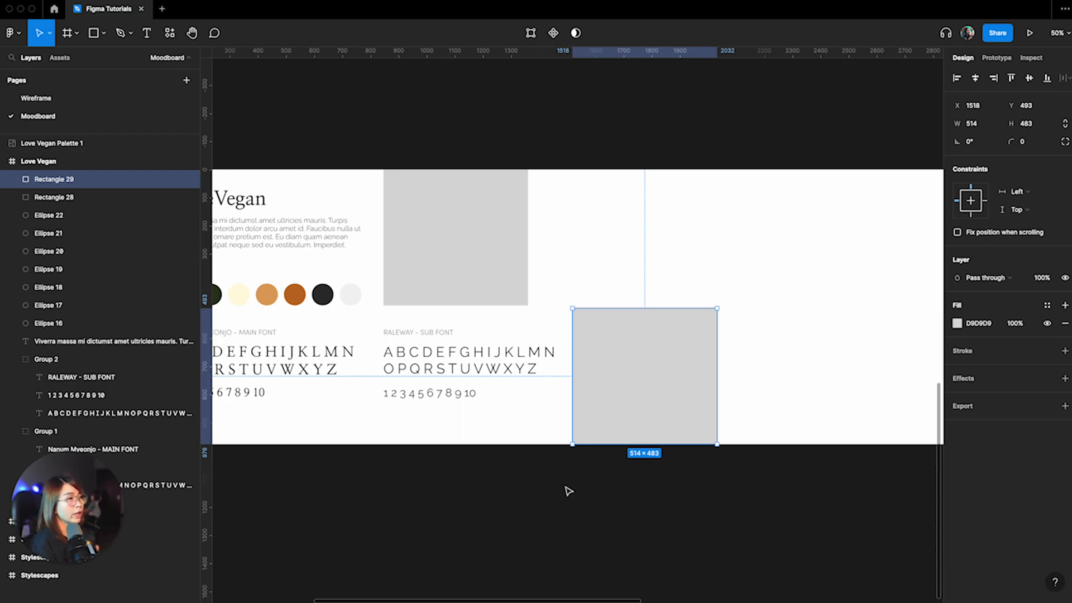
mouse_move(578, 593)
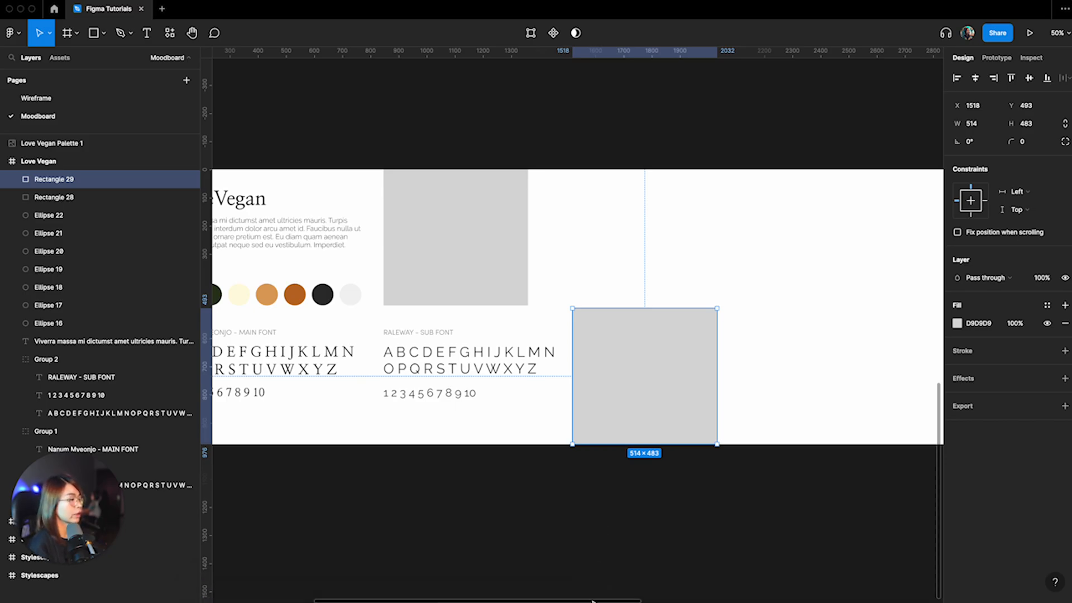
scroll(593, 601, left, 4)
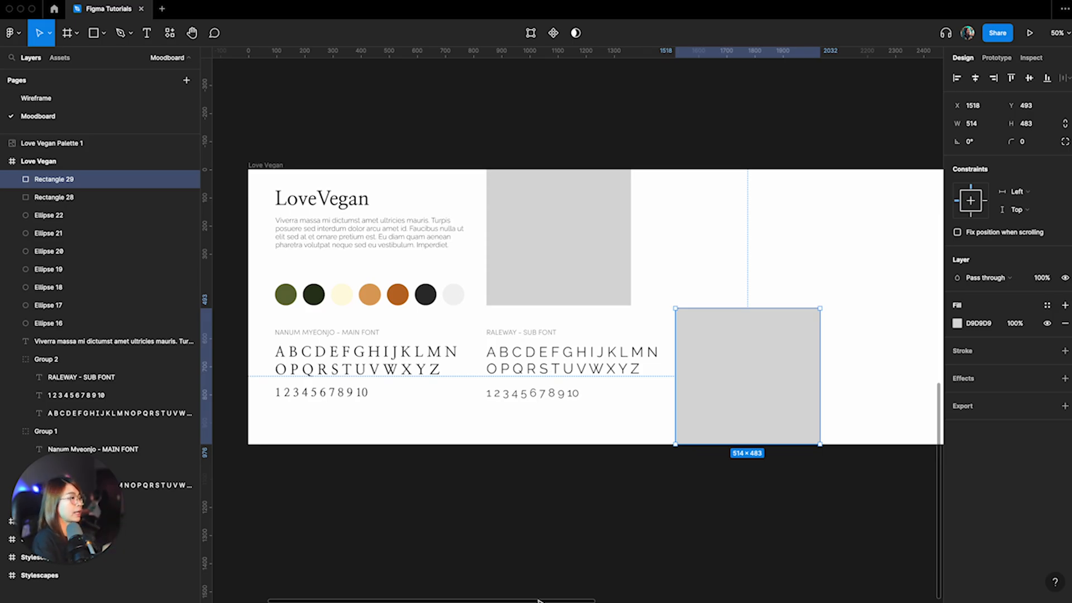
scroll(615, 383, right, 5)
scroll(614, 382, left, 1)
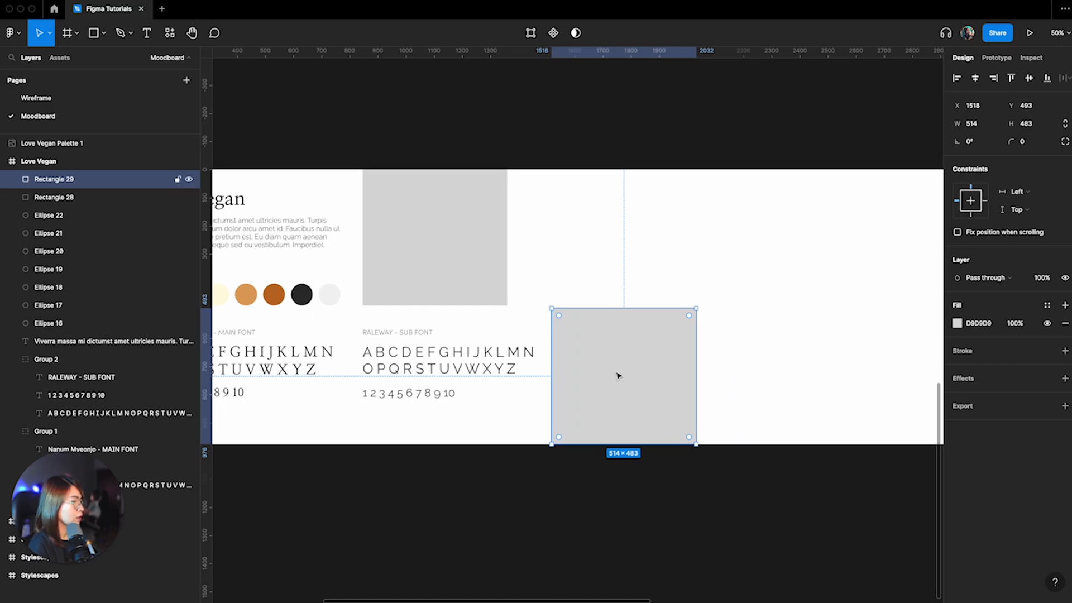
scroll(620, 372, down, 1)
key(ctrl+d)
mouse_move(818, 512)
mouse_down()
mouse_move(668, 171)
mouse_move(625, 238)
mouse_move(601, 250)
mouse_up()
double_click(601, 250)
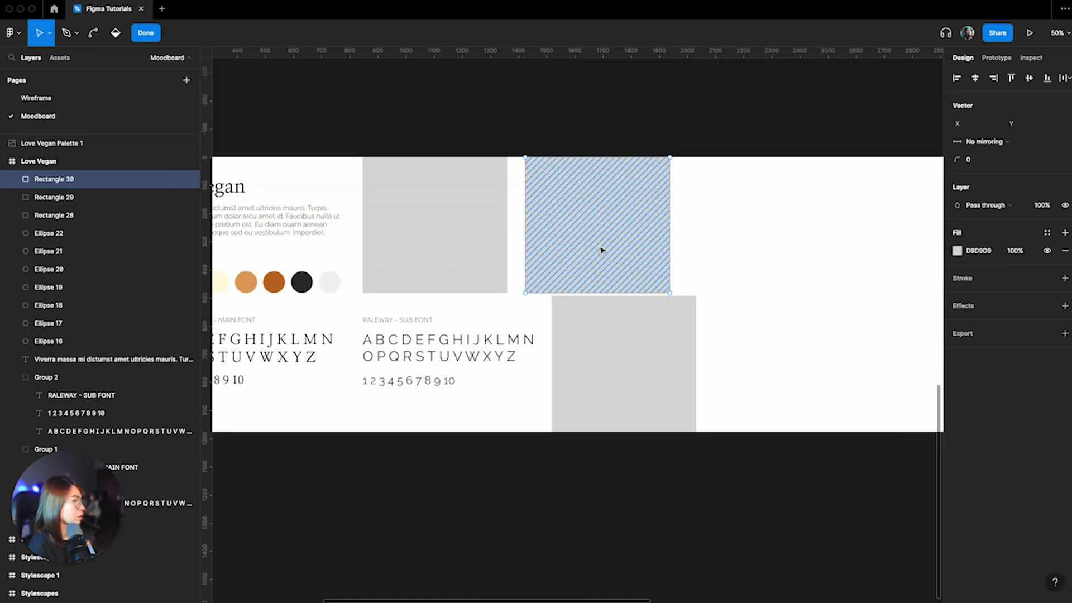
click(146, 32)
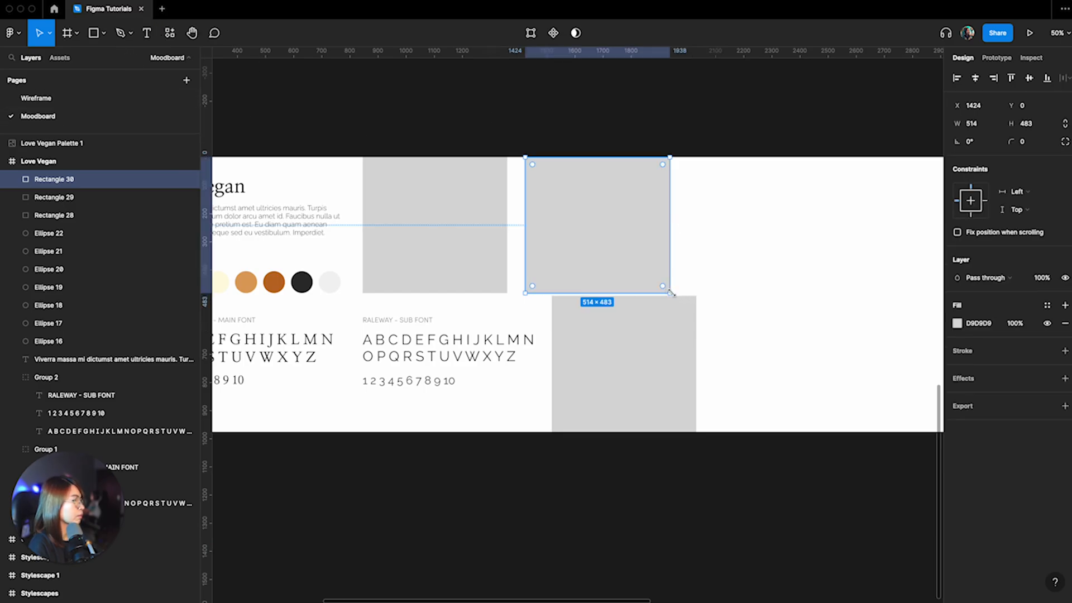
Step: Reshape the newest placeholder into a wide rectangle of about 884 × 356 px and position it at about X 1424, Y 64
drag(669, 293, 631, 258)
drag(603, 217, 775, 228)
drag(635, 221, 631, 226)
click(624, 407)
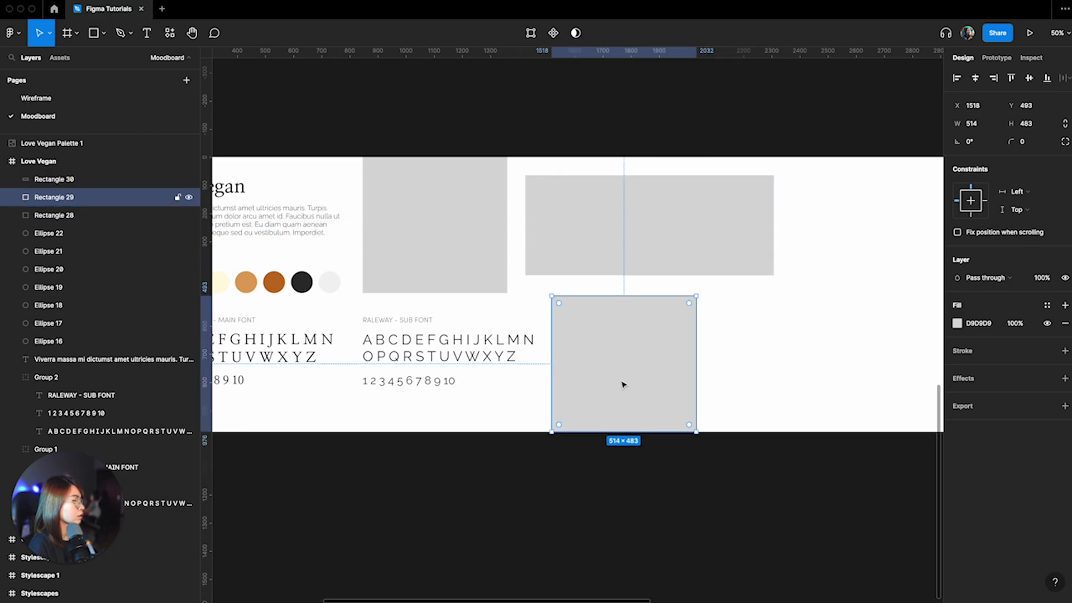
click(778, 436)
Step: Search the Unsplash plugin for "vegan" and fill the placeholder above the sub font sample with the yellow avocado photo
drag(612, 602, 562, 601)
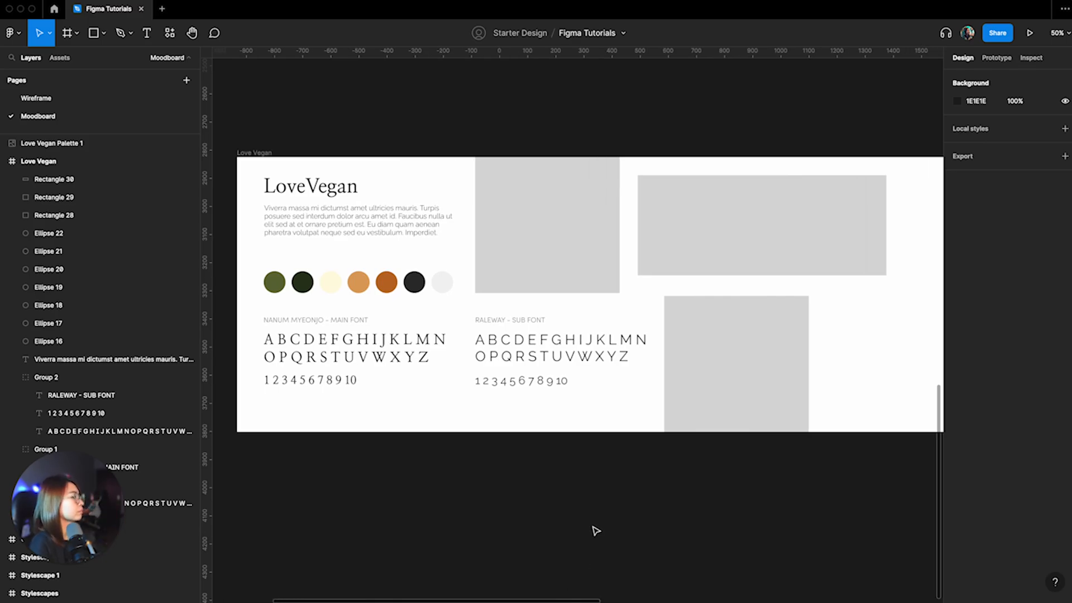
click(555, 242)
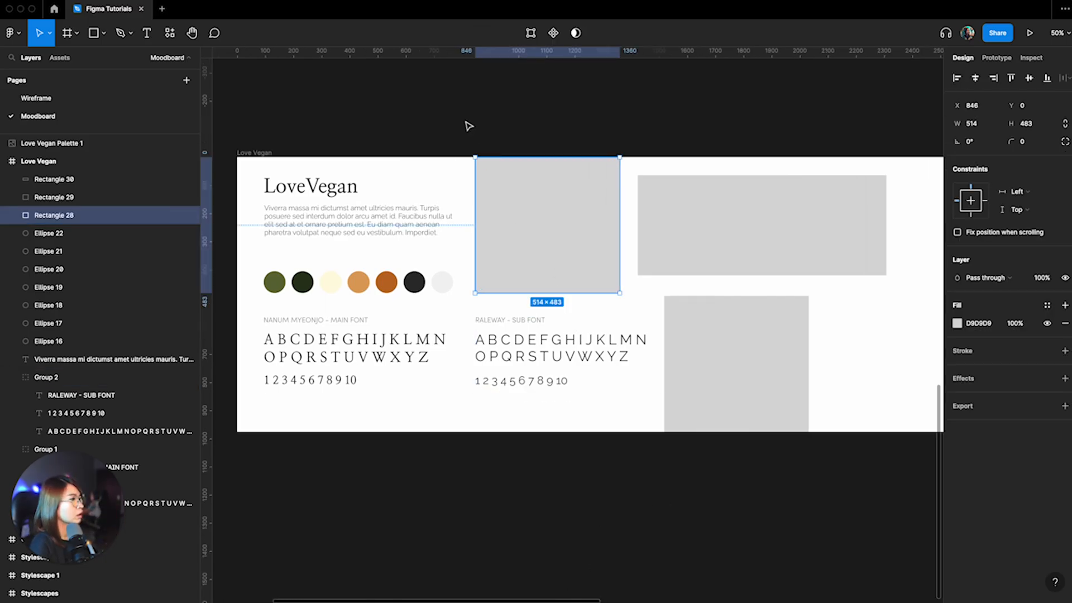
click(169, 32)
mouse_move(275, 147)
click(318, 138)
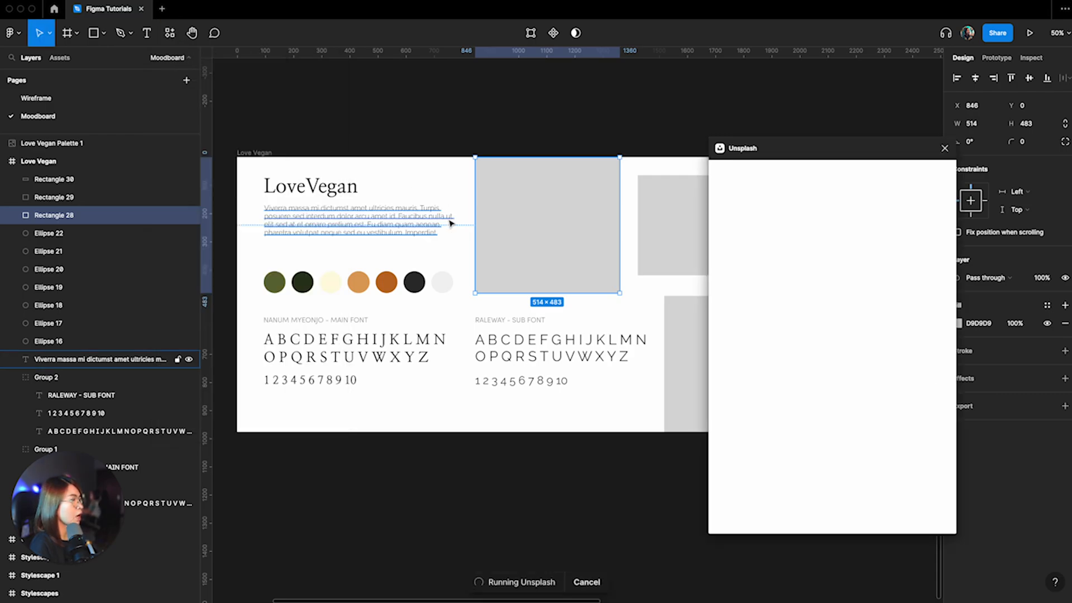
click(795, 204)
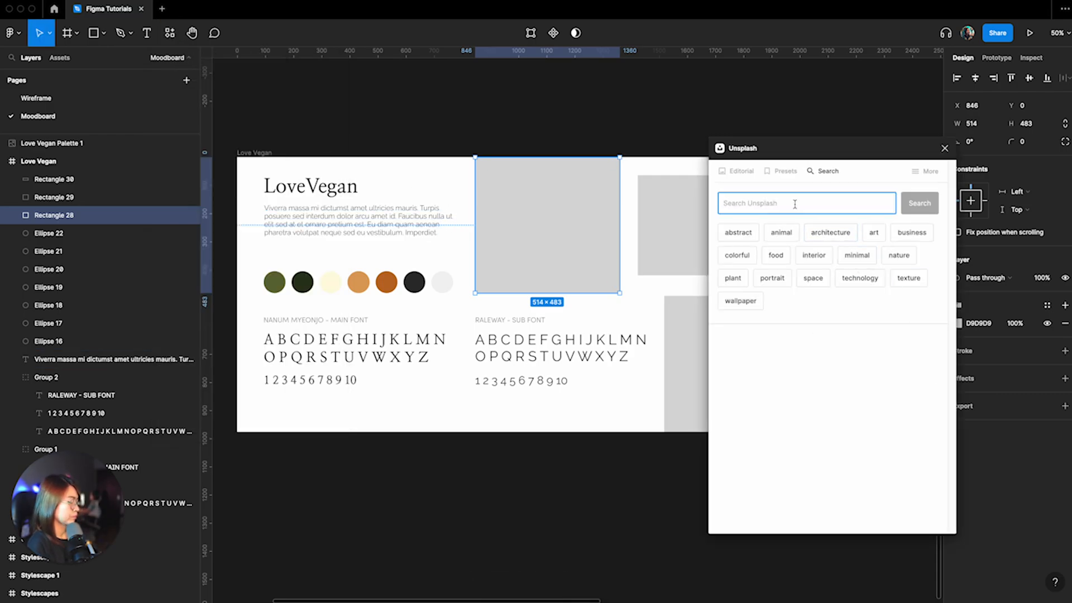
text(vegan)
key(Return)
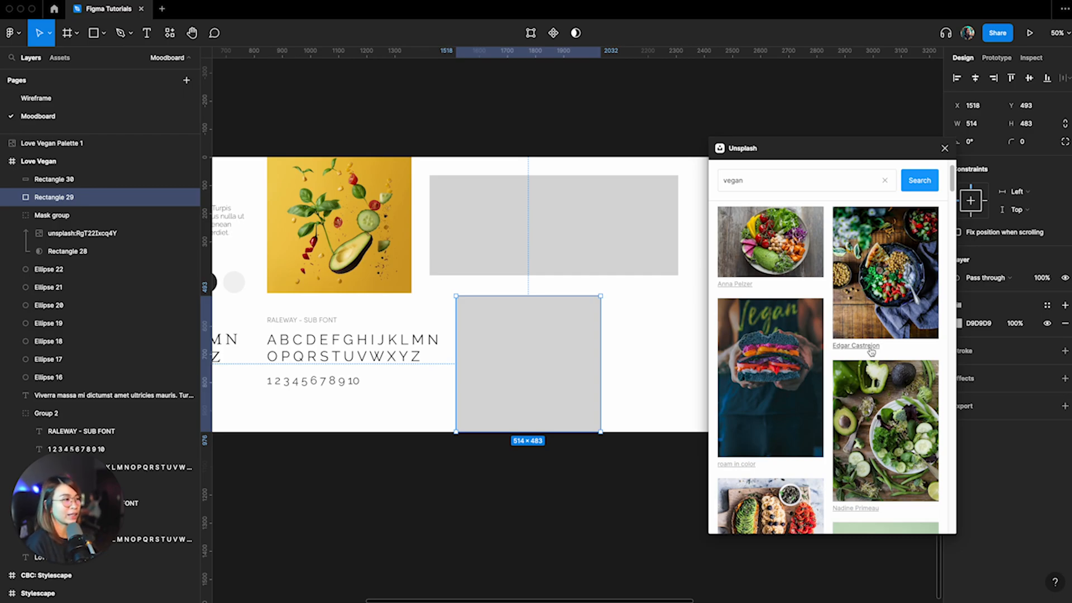
Step: Fill the lower square placeholder with the Unsplash photo of avocado, banana and tomato toasts, and close the plugin
scroll(871, 350, up, 2)
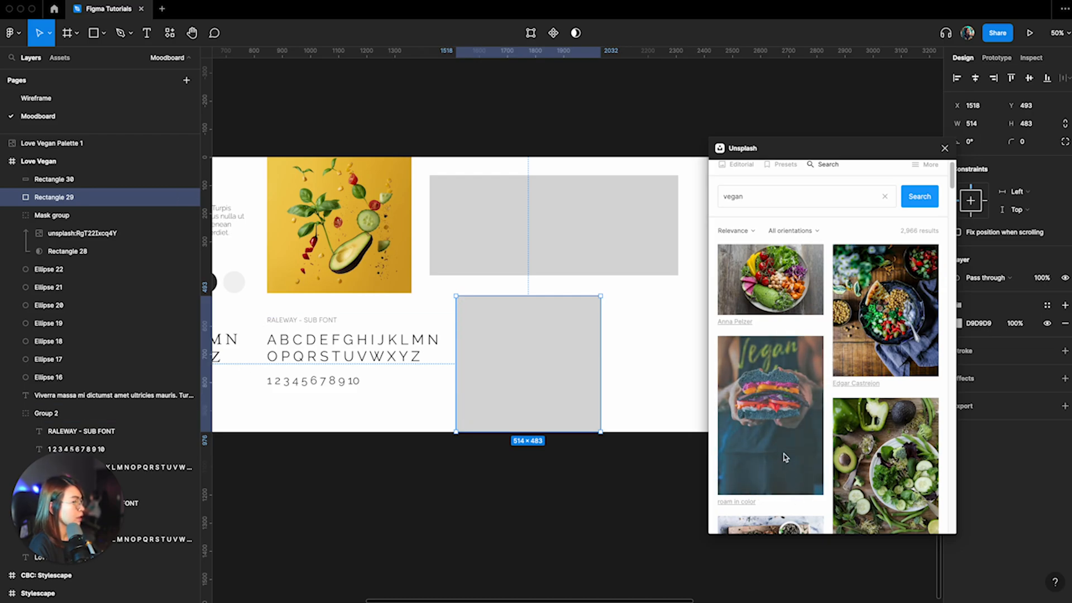
scroll(861, 405, down, 3)
scroll(861, 394, down, 2)
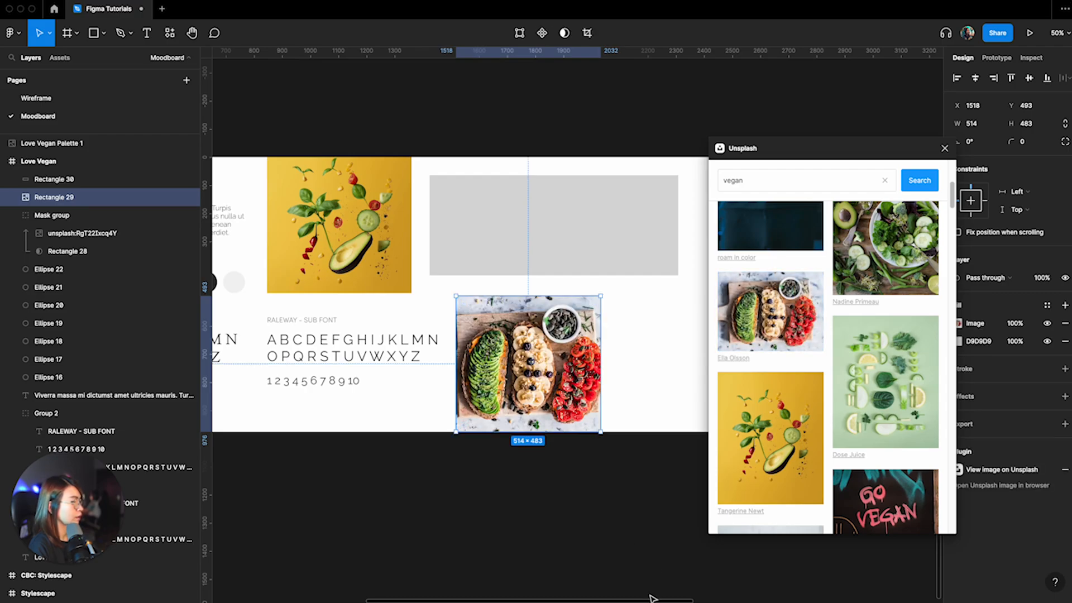
click(945, 148)
Step: Search the Unsplash plugin for "vegan" and fill the wide placeholder with the photo of a hand holding a green smoothie
click(491, 244)
key(shift+i)
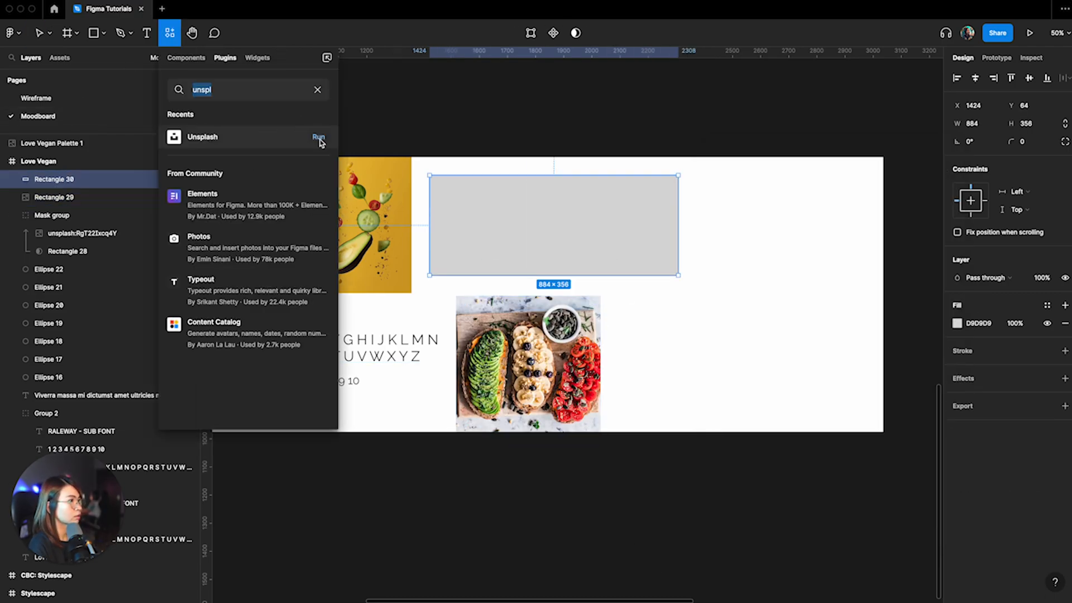
click(319, 138)
text(vegan)
key(Return)
scroll(846, 373, down, 5)
scroll(846, 373, down, 10)
scroll(810, 415, down, 10)
scroll(865, 407, down, 10)
Step: Switch the wide placeholder's image fill to Crop and reposition the photo so the smoothie jar sits within the rectangle
mouse_move(571, 600)
mouse_down()
mouse_move(426, 600)
mouse_move(582, 601)
mouse_up()
click(958, 324)
click(826, 351)
click(832, 381)
mouse_move(588, 218)
mouse_down()
mouse_move(583, 177)
mouse_move(580, 217)
mouse_up()
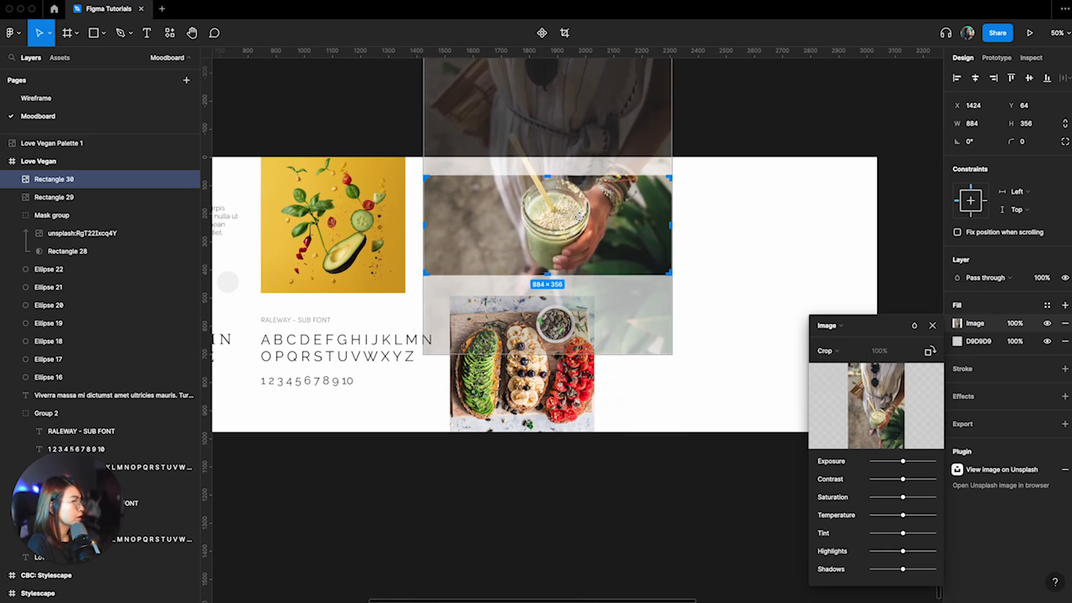
click(933, 325)
click(663, 495)
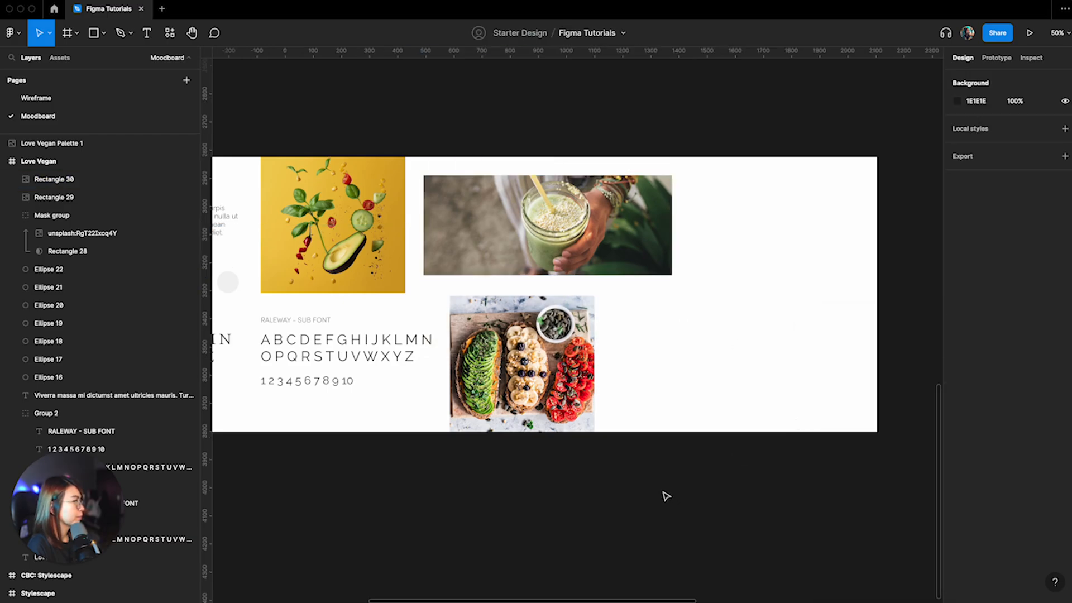
Step: Examine the overall Love Vegan layout against the stylescapes above it and the empty area beside the photos
scroll(611, 471, down, 3)
scroll(611, 471, left, 2)
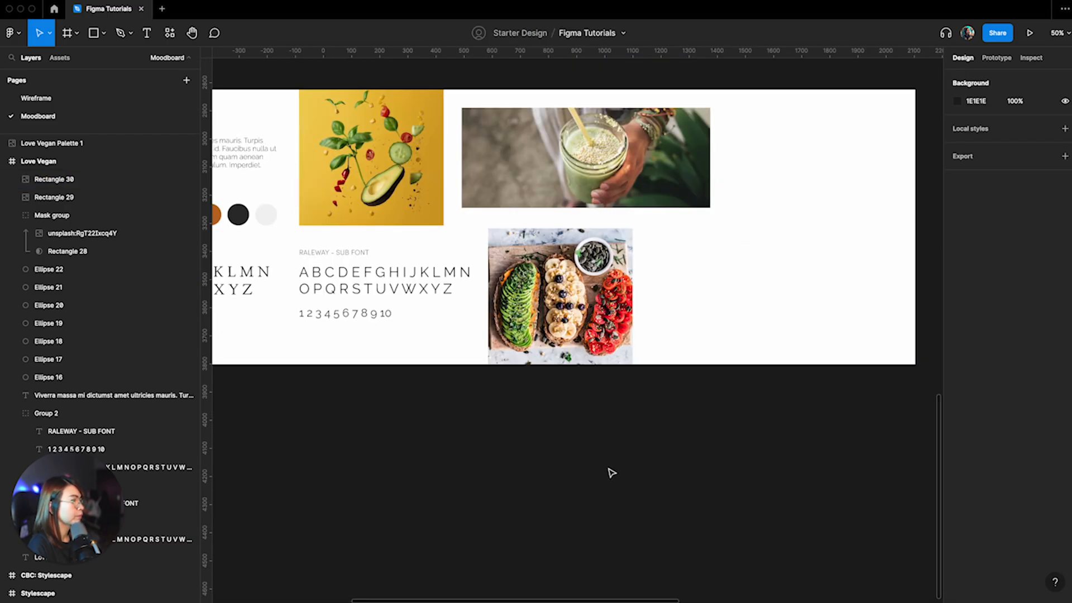
scroll(514, 371, left, 3)
scroll(514, 372, up, 3)
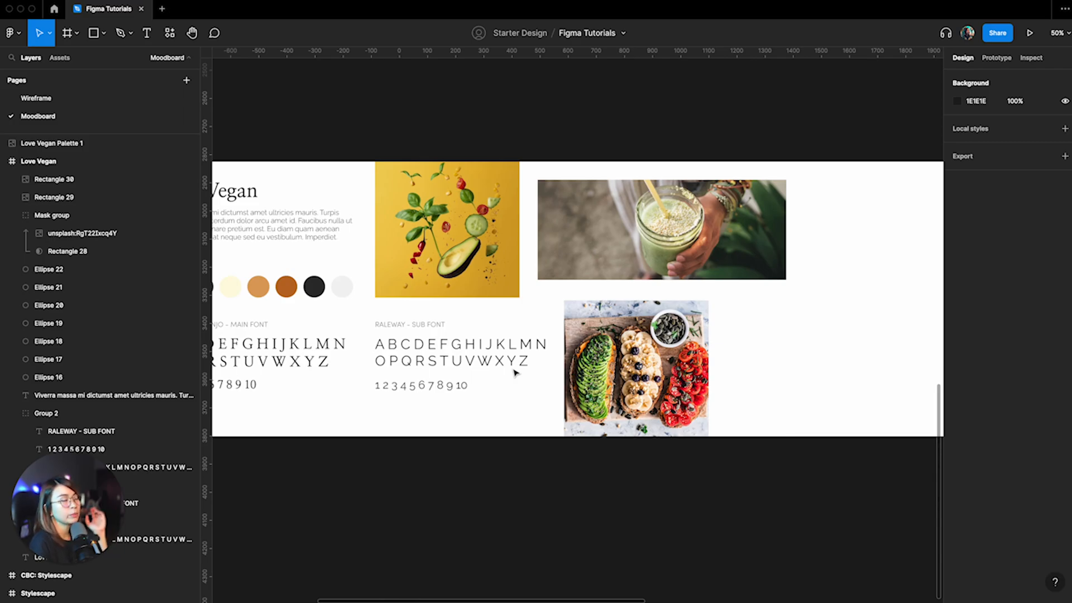
drag(528, 600, 486, 600)
key(minus)
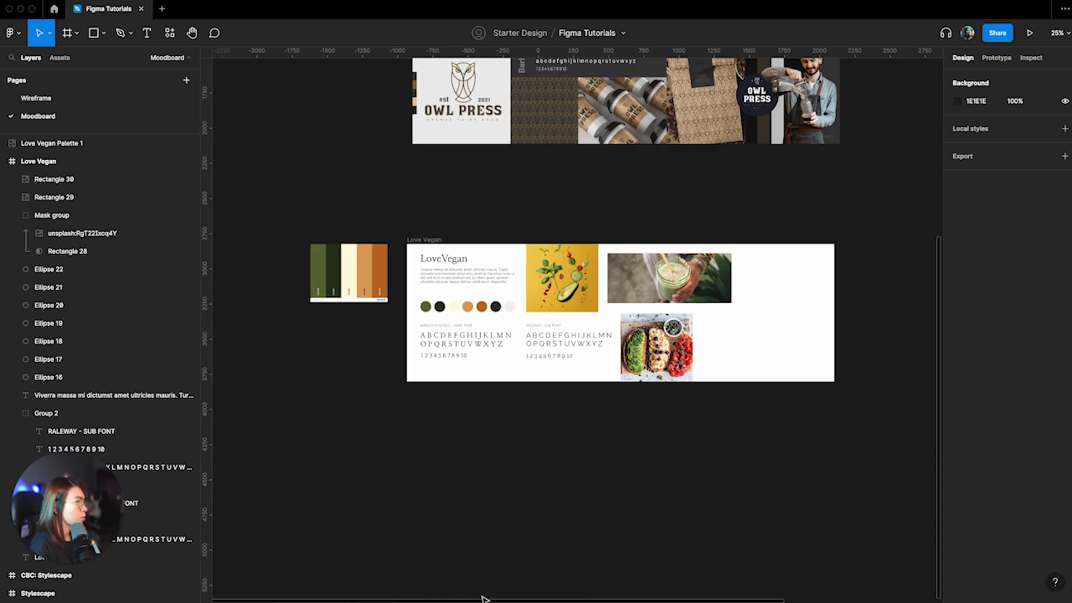
key(plus)
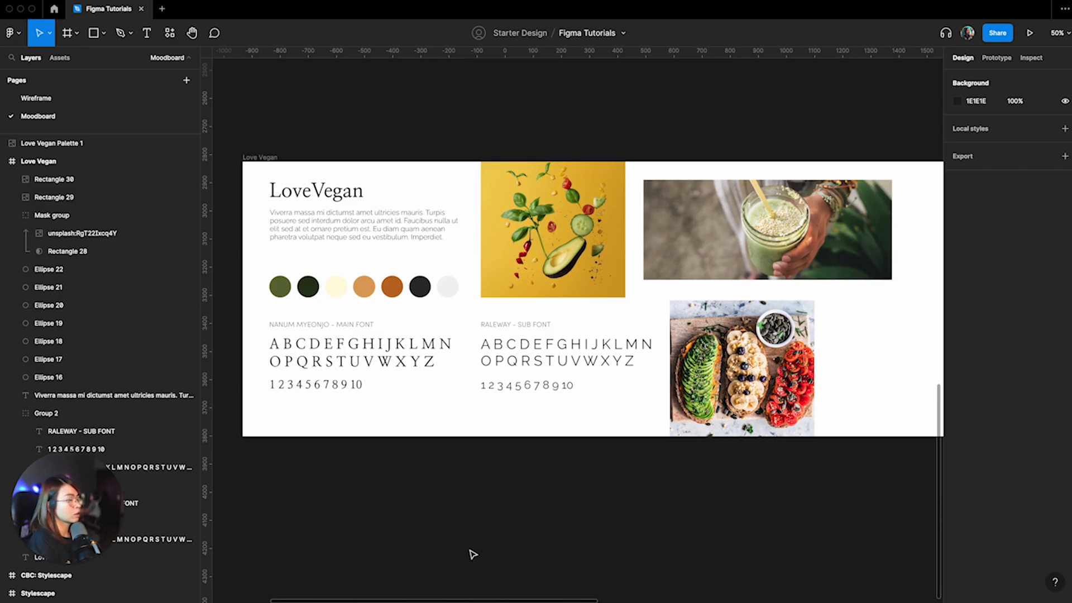
scroll(473, 554, up, 4)
scroll(565, 515, down, 4)
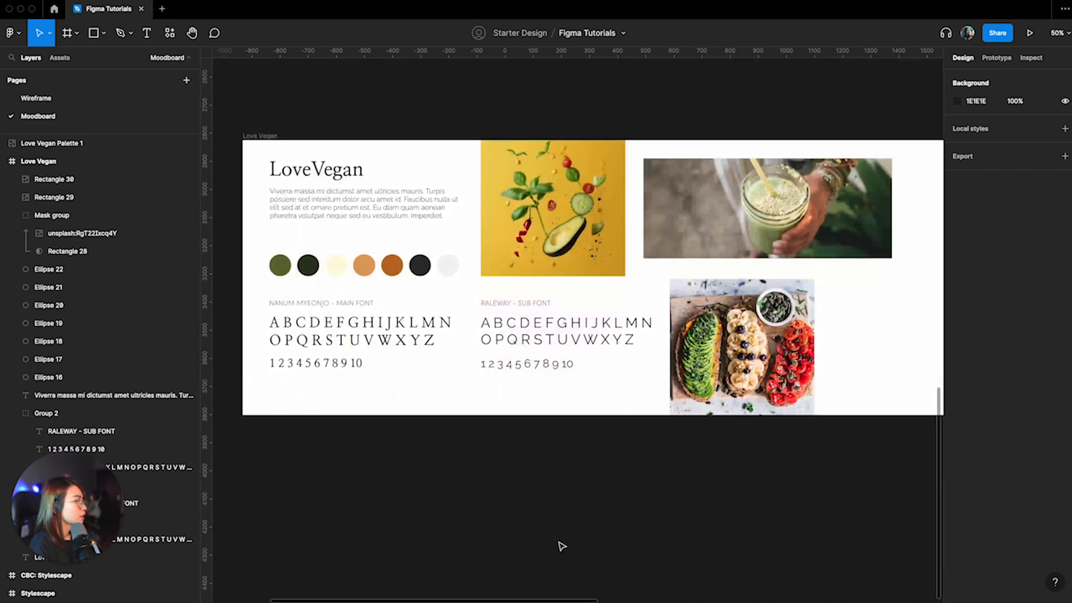
drag(559, 601, 691, 602)
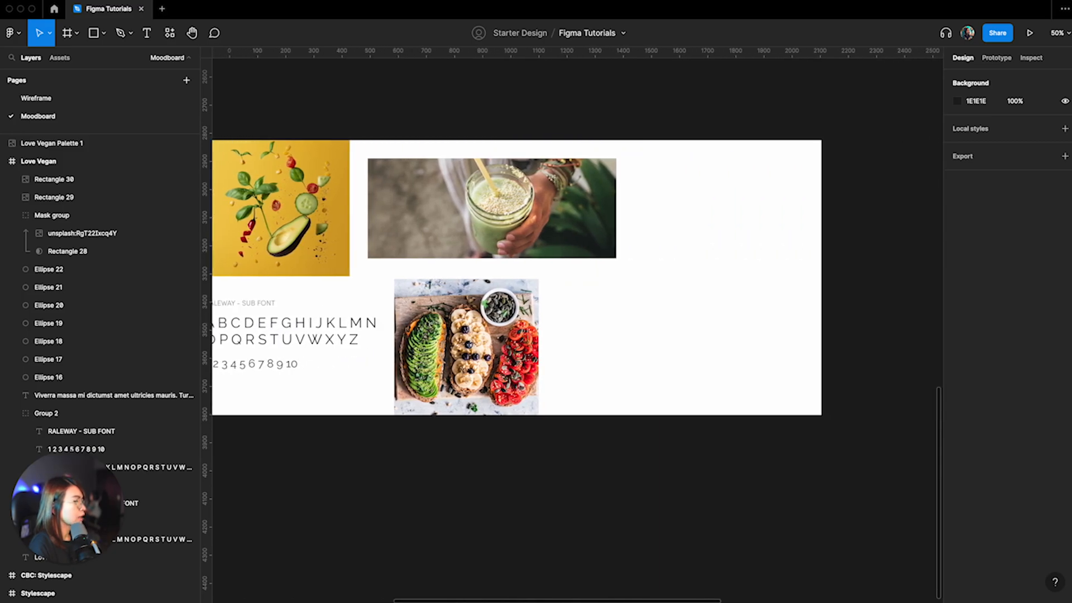
scroll(631, 600, left, 8)
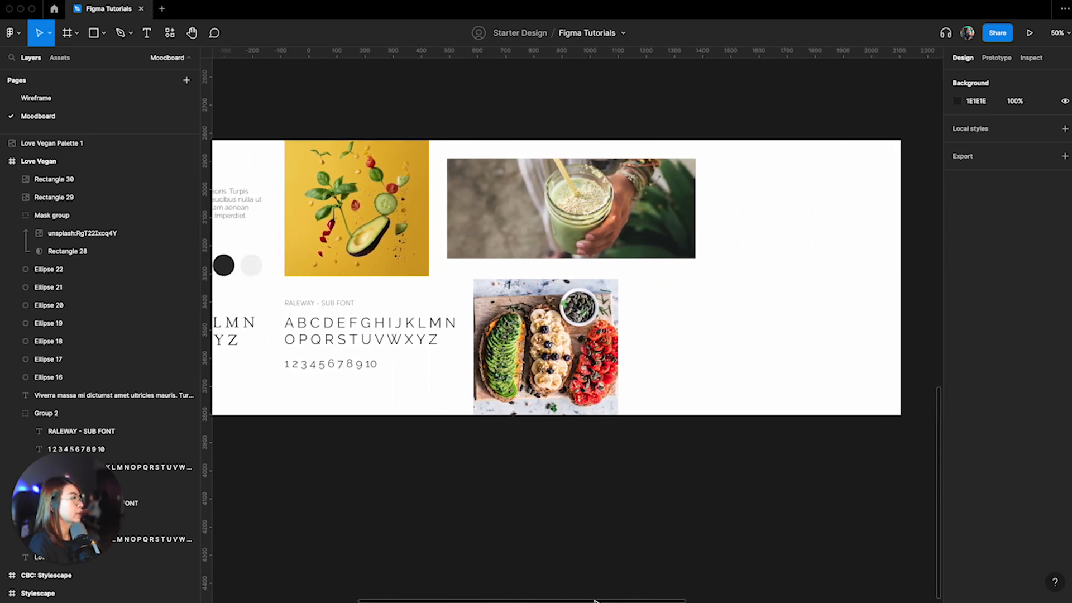
scroll(620, 600, right, 5)
scroll(618, 600, right, 6)
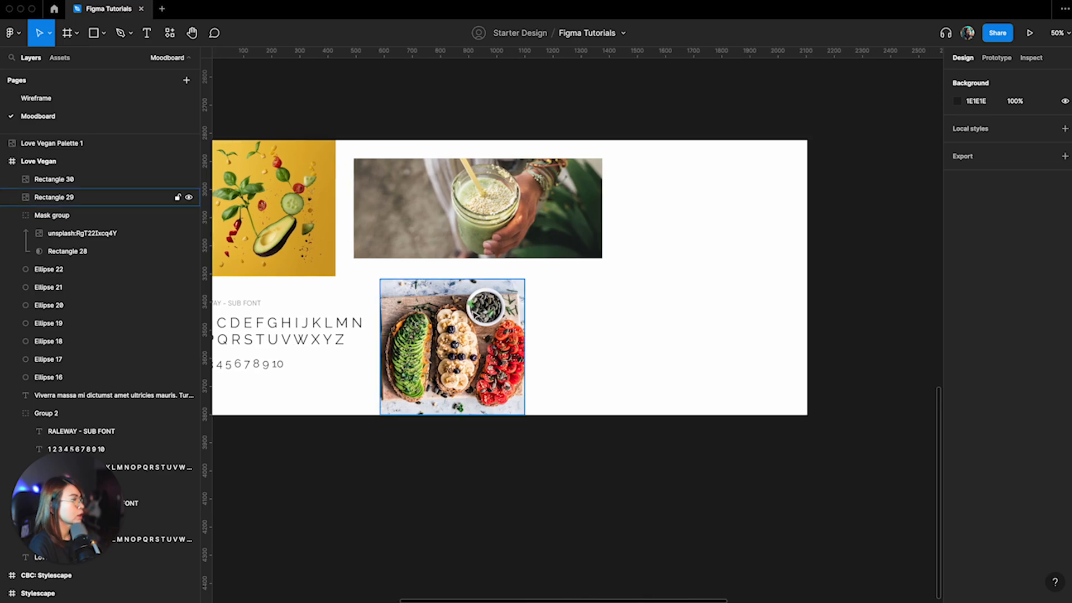
scroll(567, 392, left, 1)
scroll(581, 600, left, 5)
scroll(581, 600, right, 5)
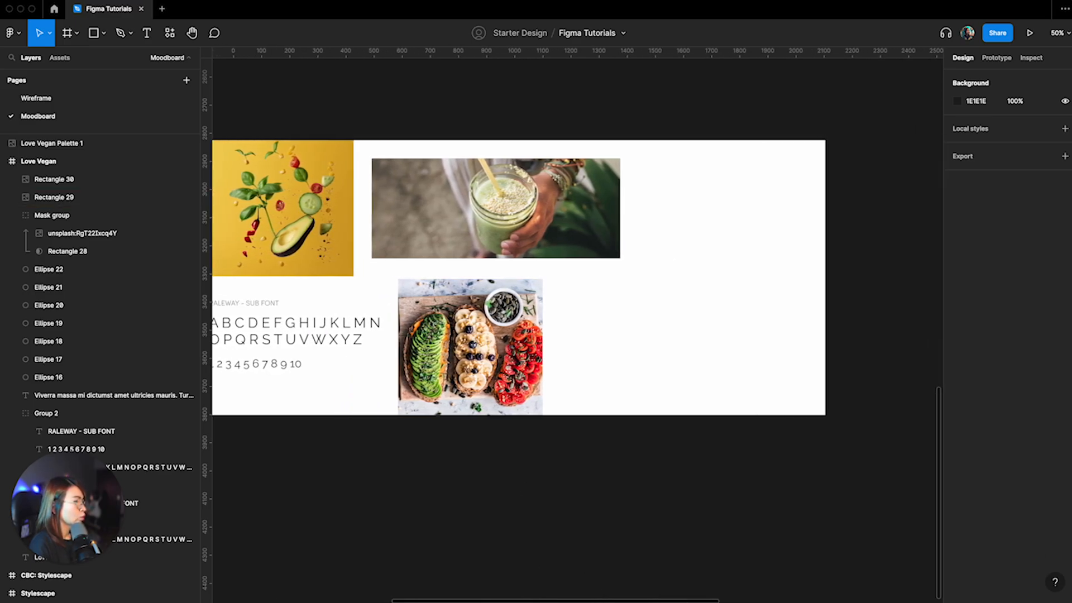
click(447, 238)
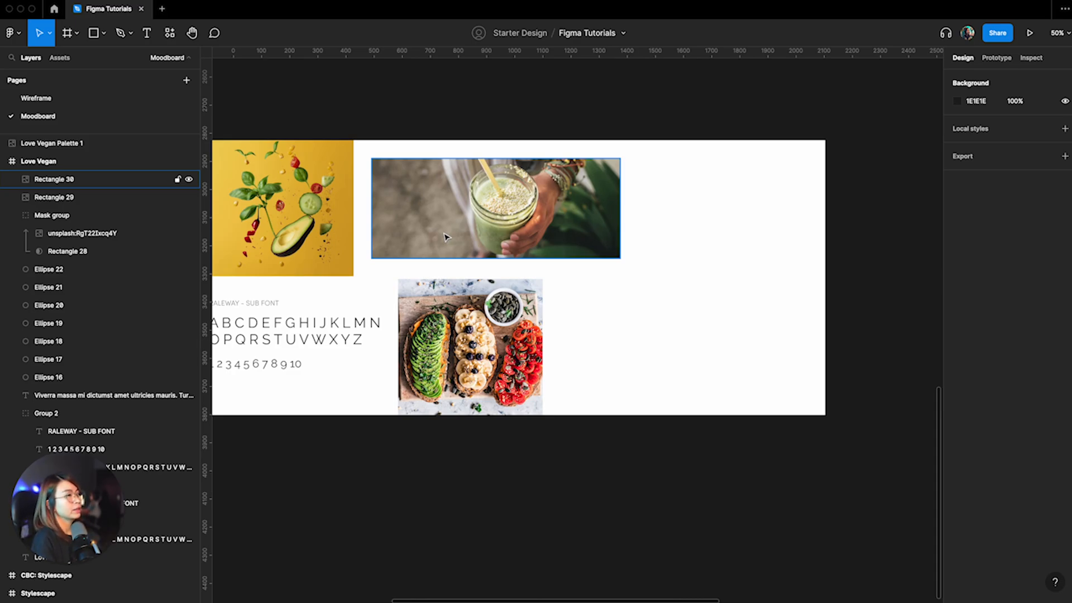
click(387, 156)
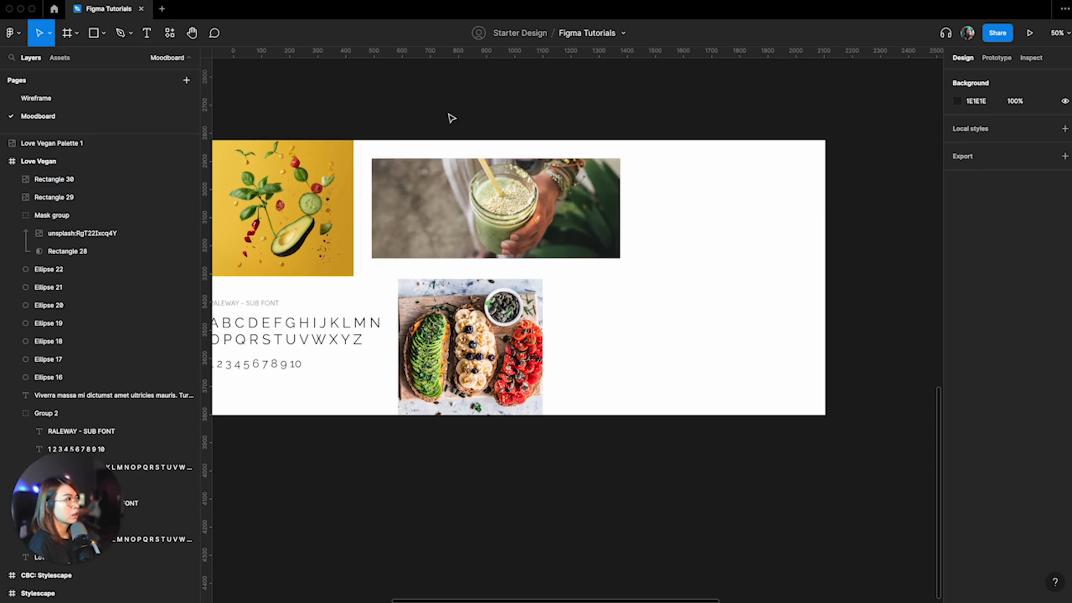
Step: Run the Phosphor Icons plugin and insert the simple fish icon into the empty area beside the smoothie photo
click(170, 33)
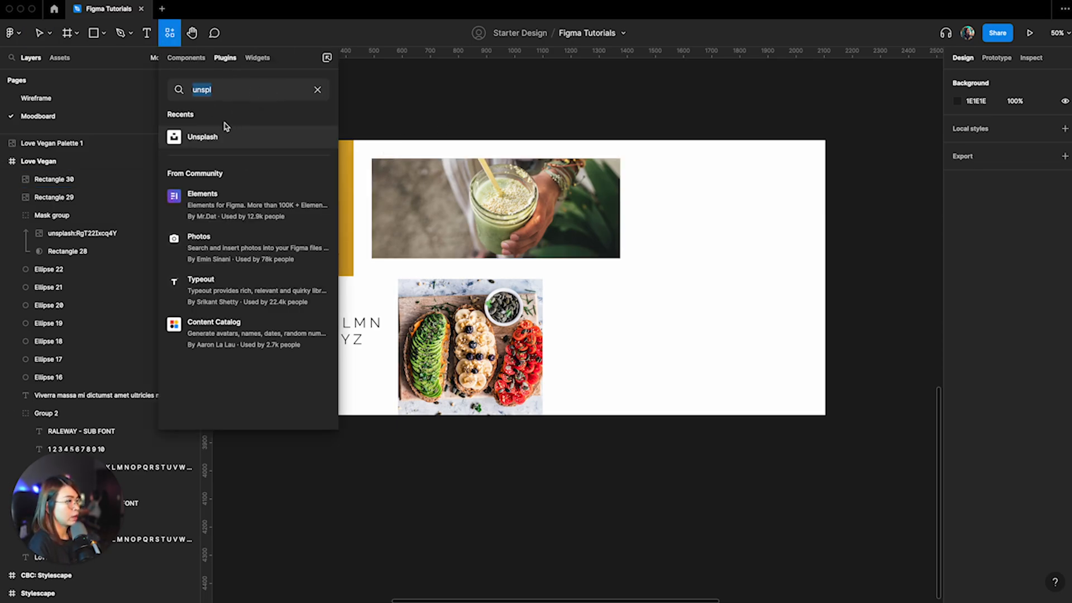
click(317, 90)
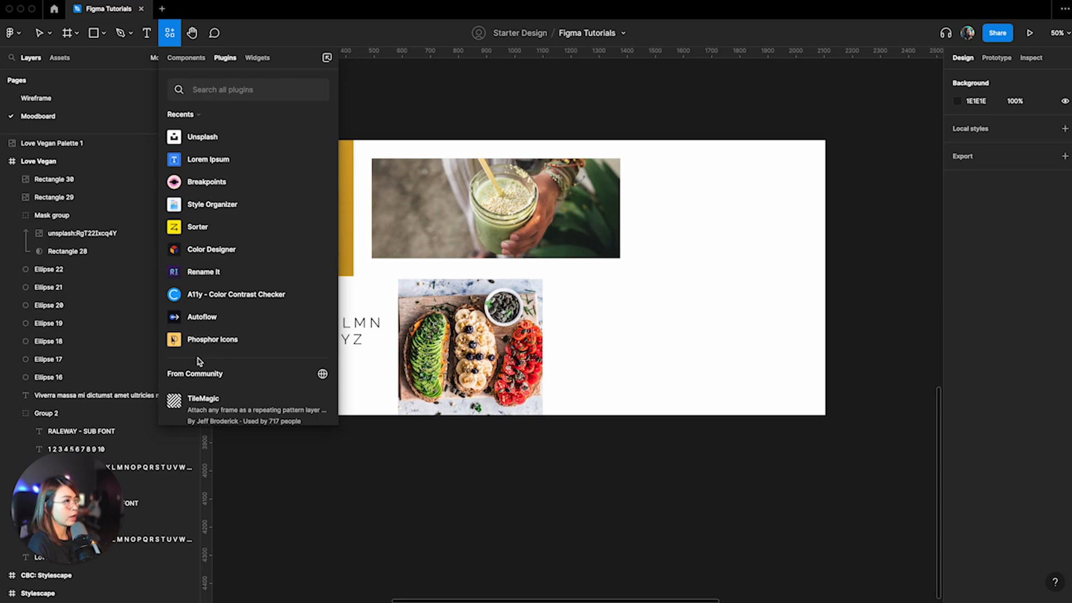
click(319, 340)
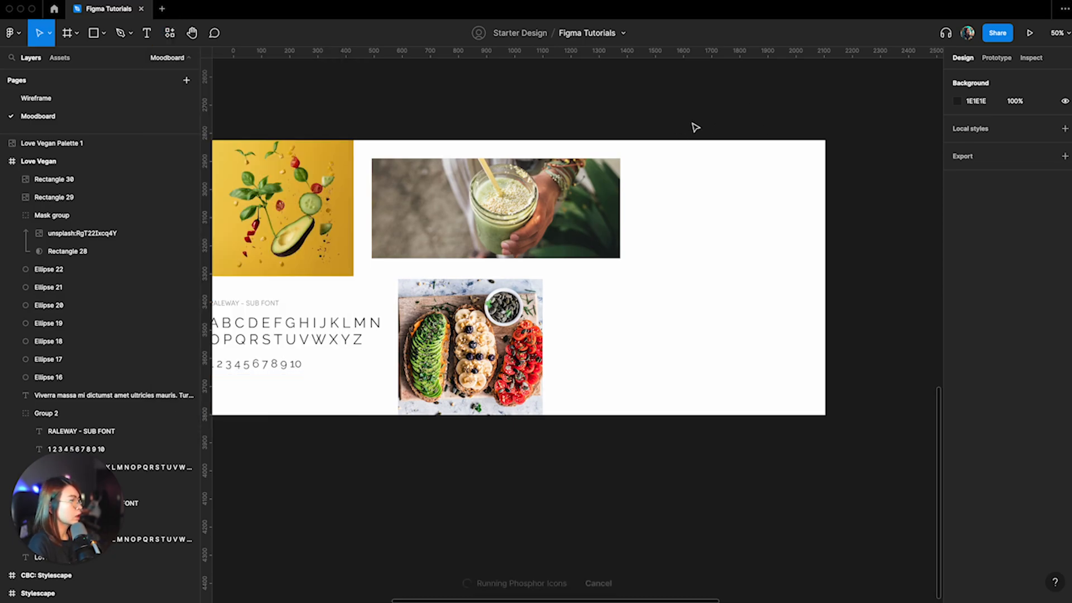
scroll(935, 364, down, 5)
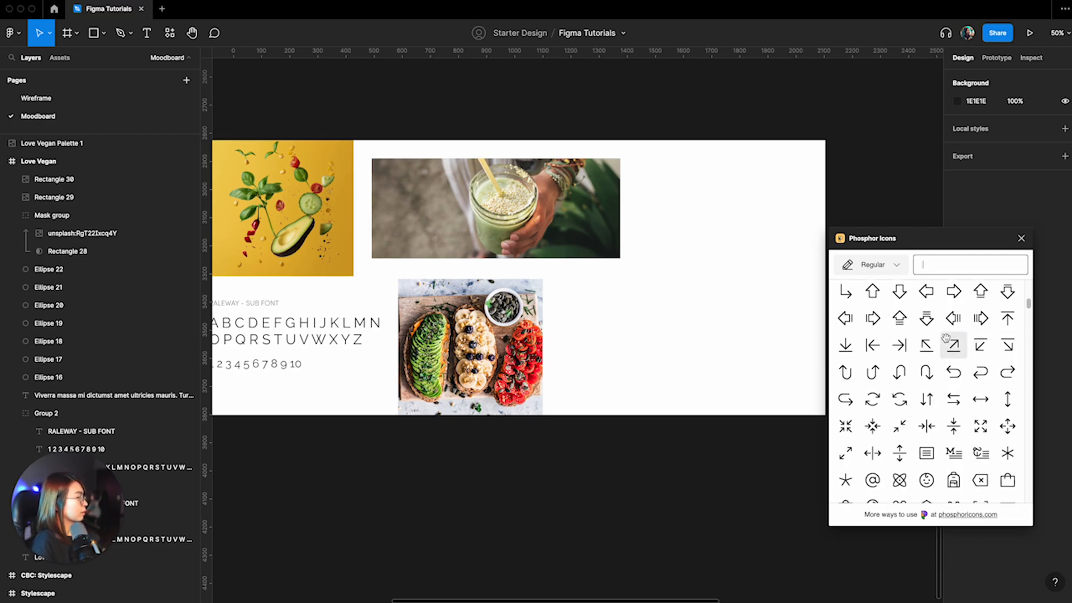
scroll(944, 342, down, 5)
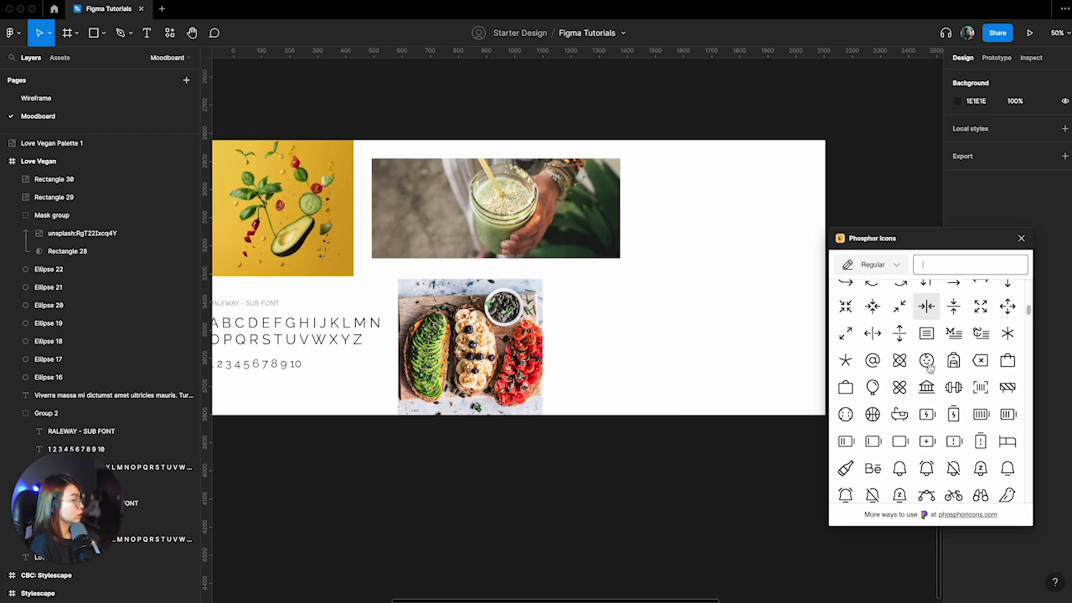
scroll(928, 382, down, 10)
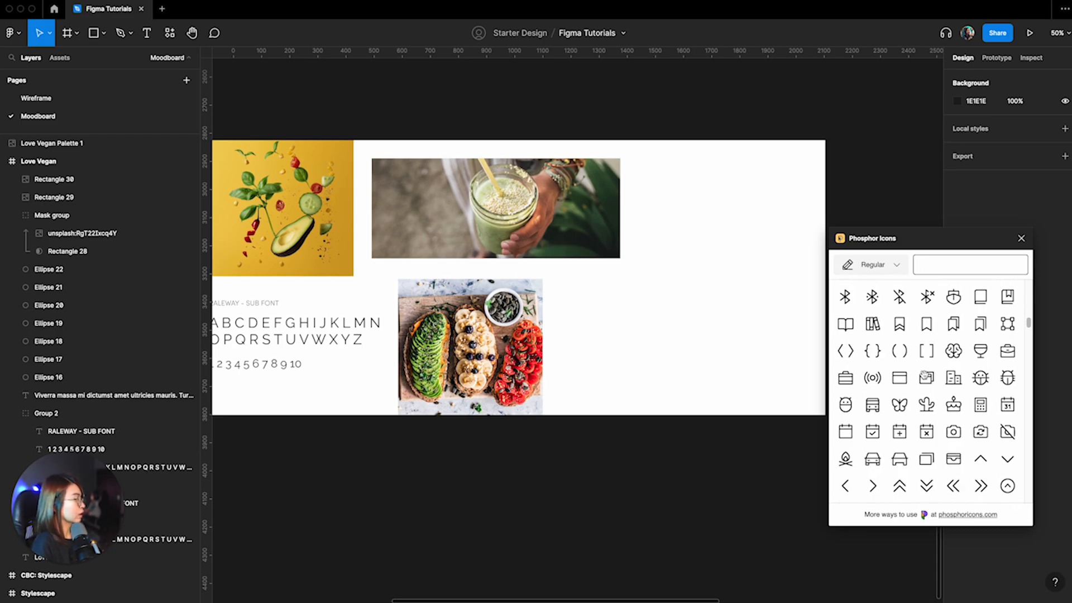
scroll(926, 374, down, 15)
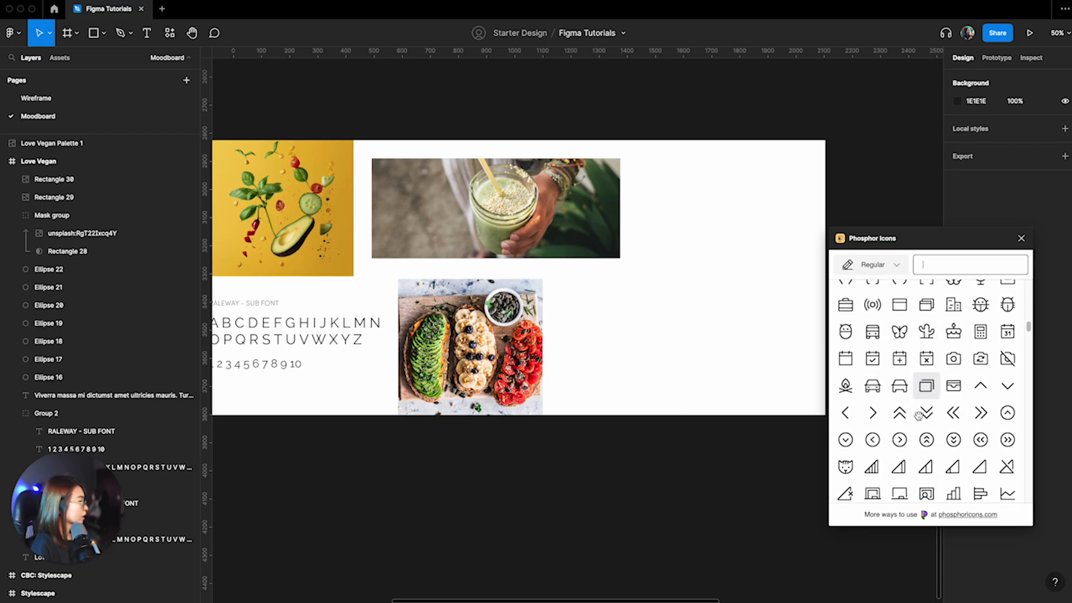
click(872, 398)
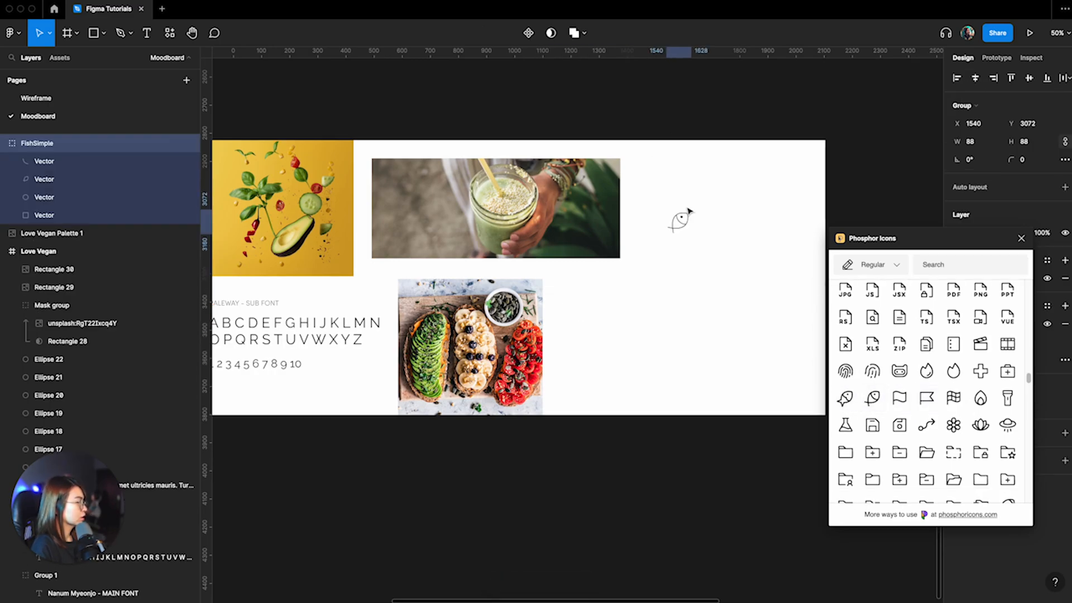
Step: Insert the leaf icon from Phosphor Icons and line it up beside the fish icon near the frame's upper edge
scroll(933, 411, down, 10)
scroll(933, 412, down, 4)
click(953, 426)
drag(661, 183, 689, 183)
scroll(927, 391, down, 5)
click(806, 369)
Step: Insert the smiley and sun icons and add them to the row after the leaf icon
scroll(934, 397, down, 5)
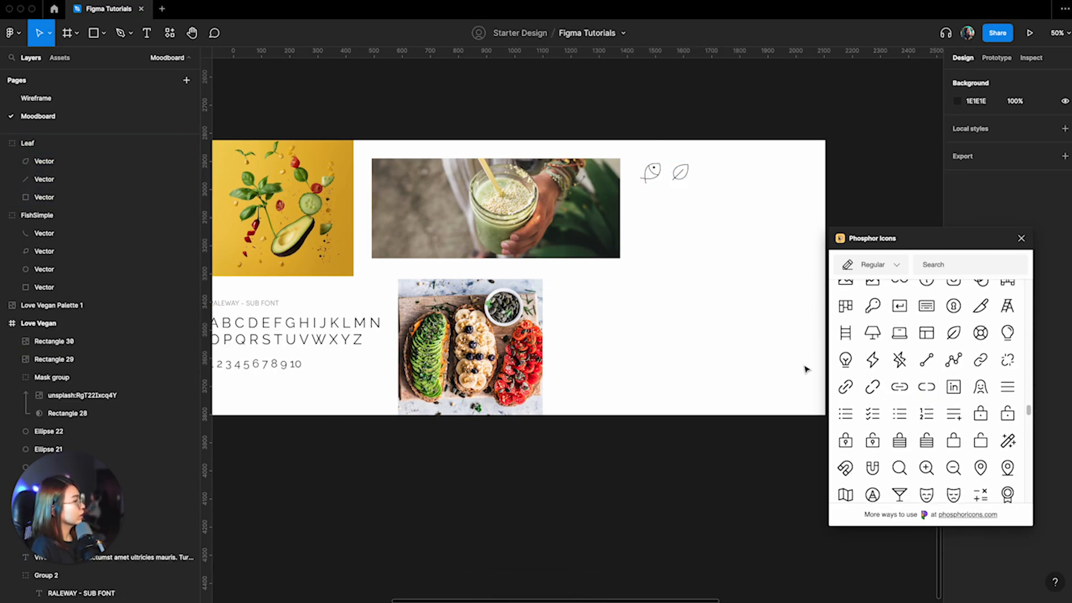
scroll(934, 396, down, 4)
click(916, 398)
drag(574, 335, 708, 173)
click(771, 251)
click(905, 395)
drag(587, 335, 735, 173)
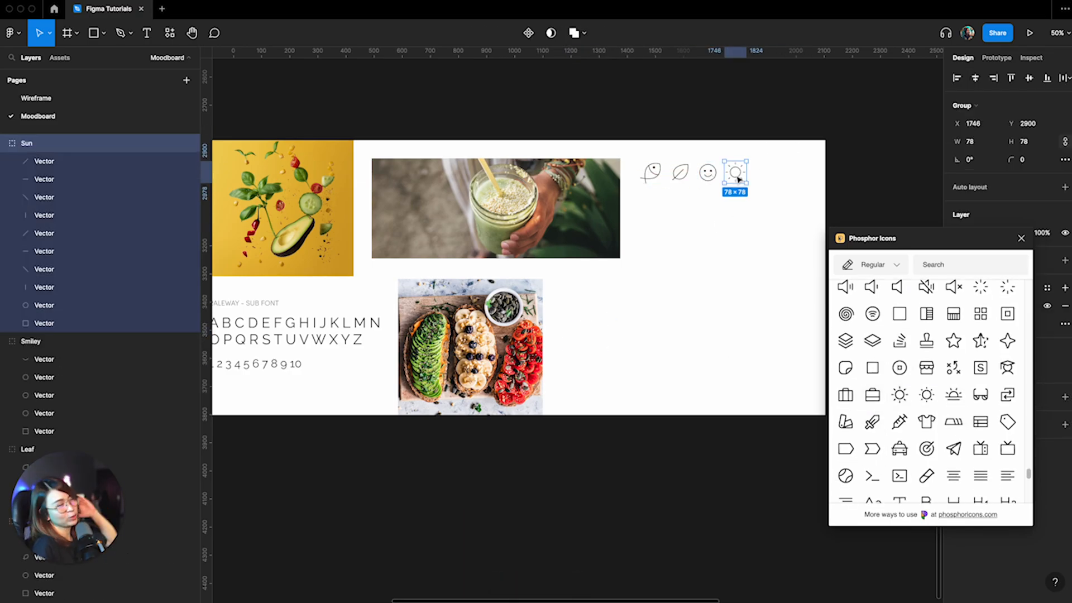
Step: Insert the fork-and-knife and flower icons at the end of the icon row and close the Phosphor Icons plugin
click(735, 316)
scroll(921, 415, down, 10)
scroll(927, 419, up, 20)
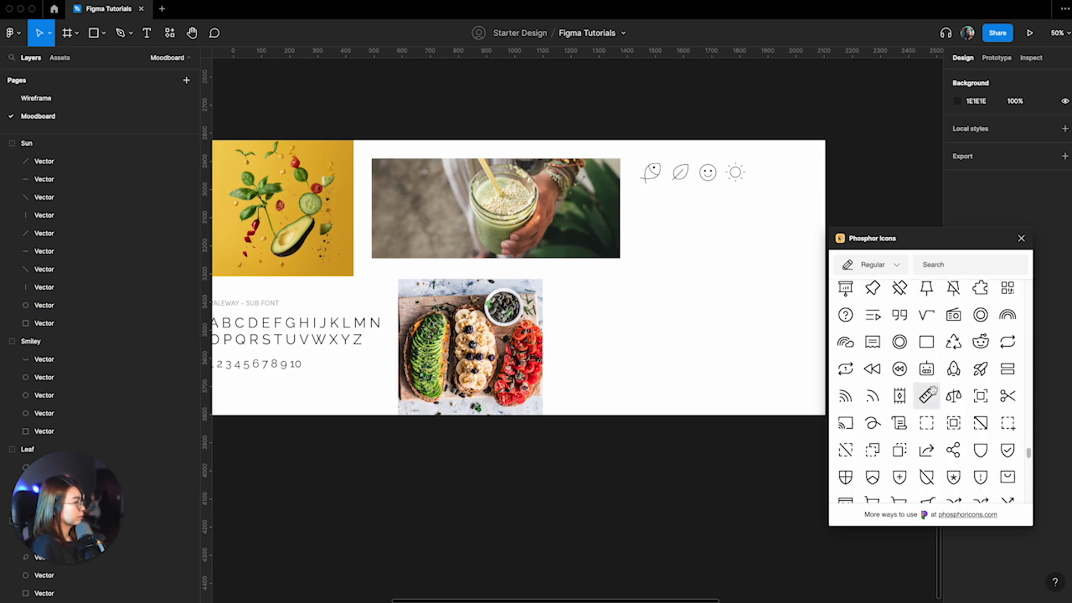
scroll(955, 424, up, 5)
click(954, 363)
drag(580, 340, 789, 168)
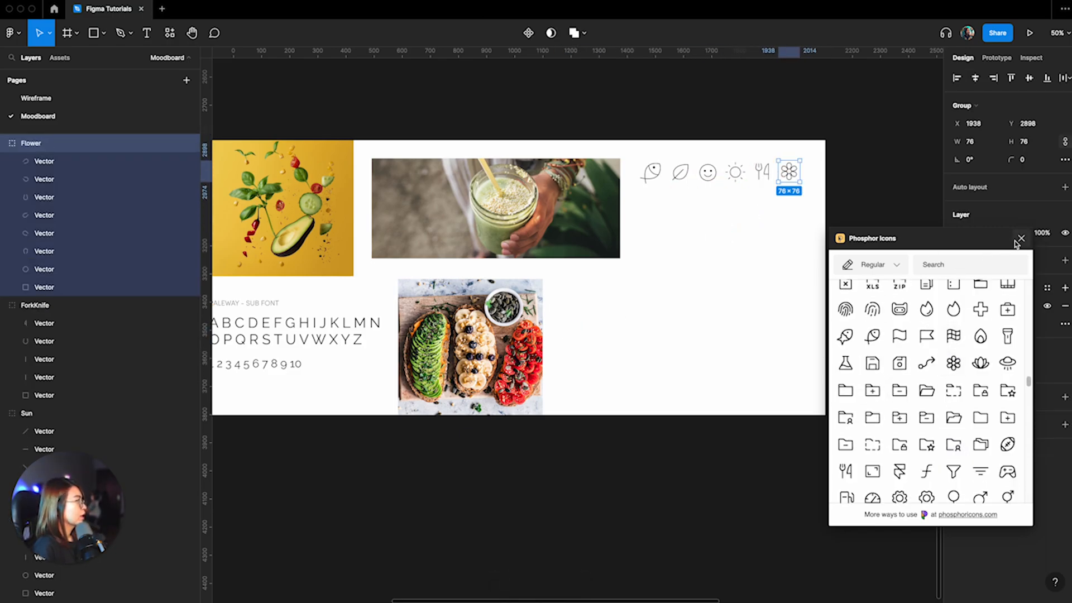
click(1022, 238)
Step: Move the row of six icons down beside the toasts photo, and shrink the fish icon to 74 × 74 above the row
click(693, 136)
drag(641, 160, 743, 330)
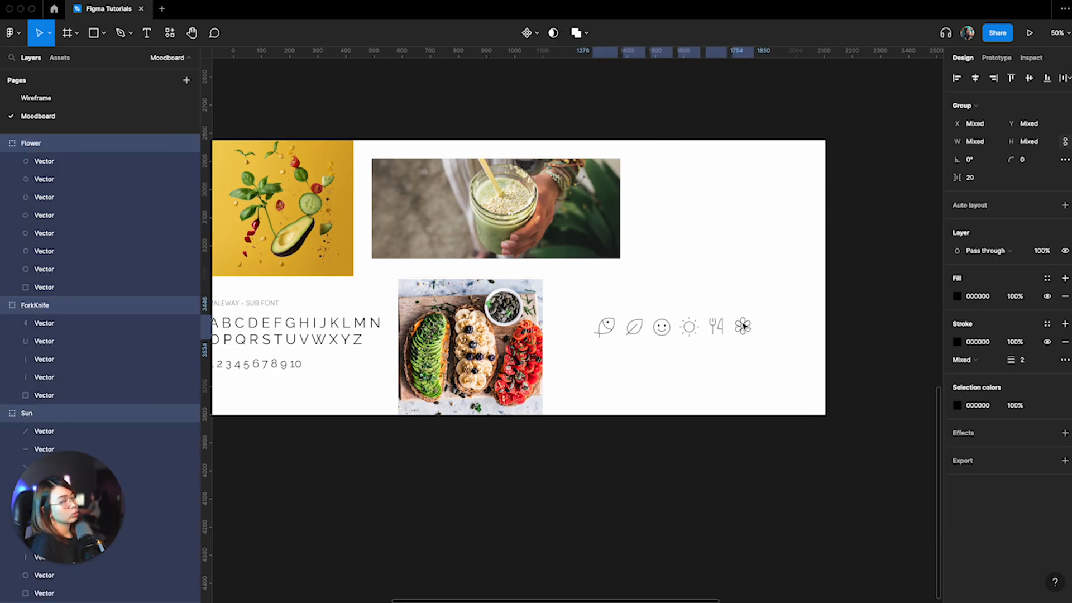
key(Escape)
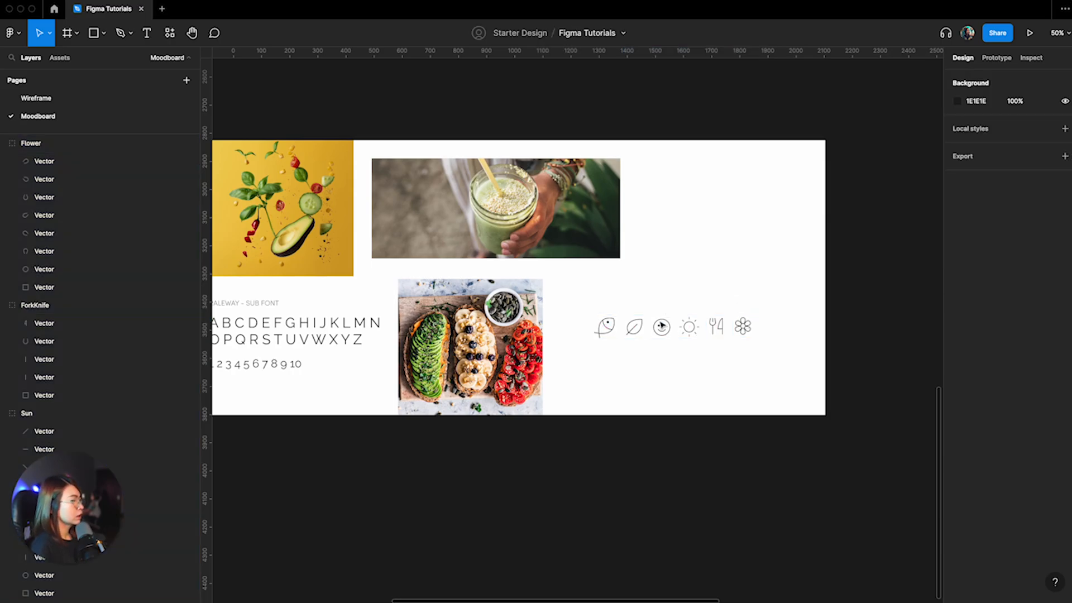
click(609, 332)
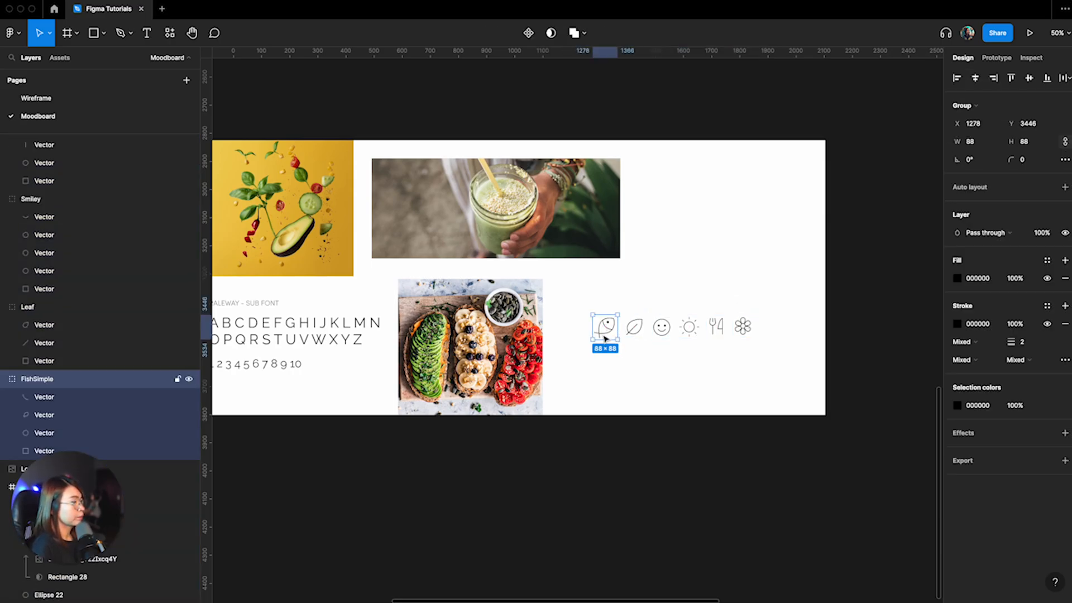
drag(592, 339, 669, 262)
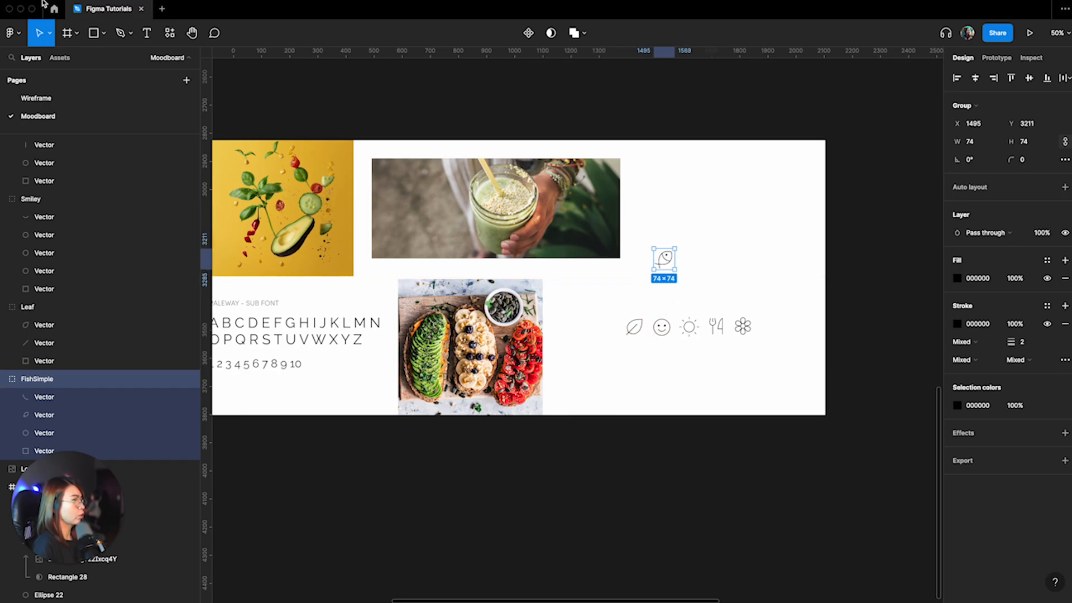
Step: Draw a 98 × 98 circle over the fish icon and offset it slightly down and to the left
click(103, 33)
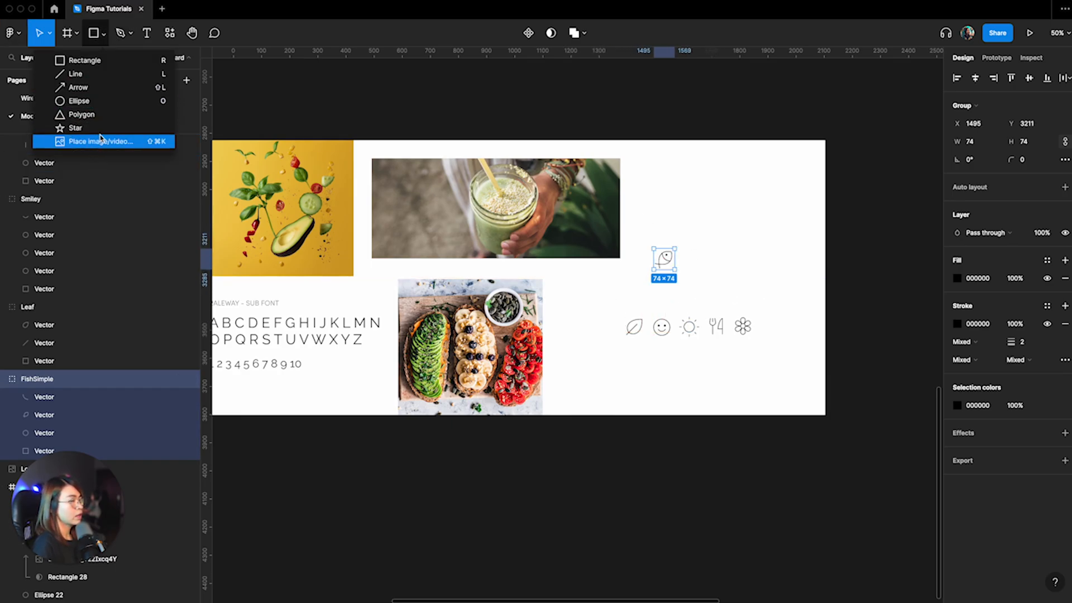
click(81, 101)
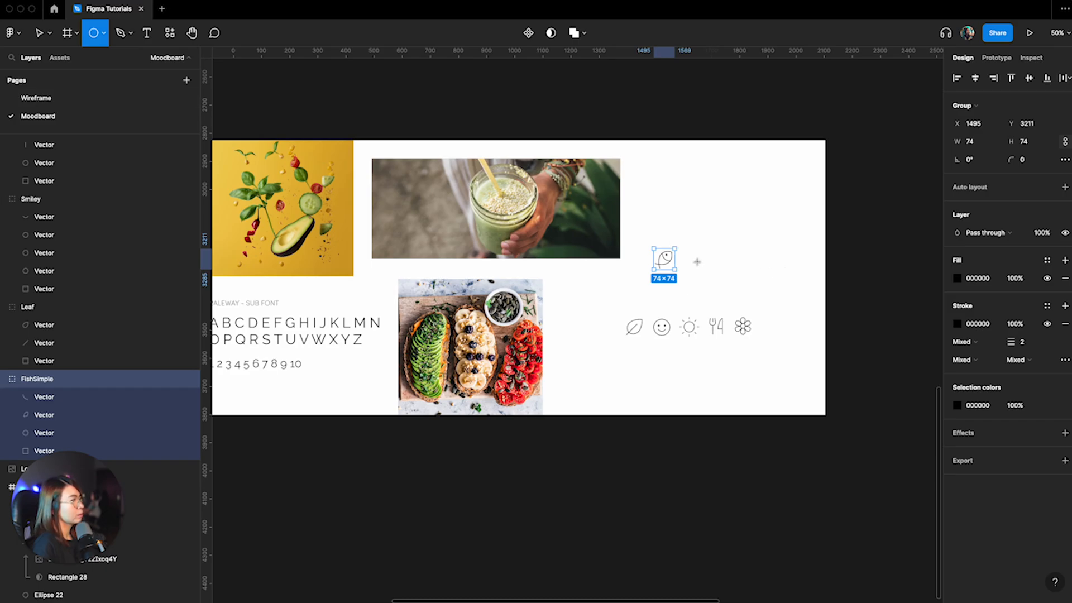
drag(653, 249, 680, 275)
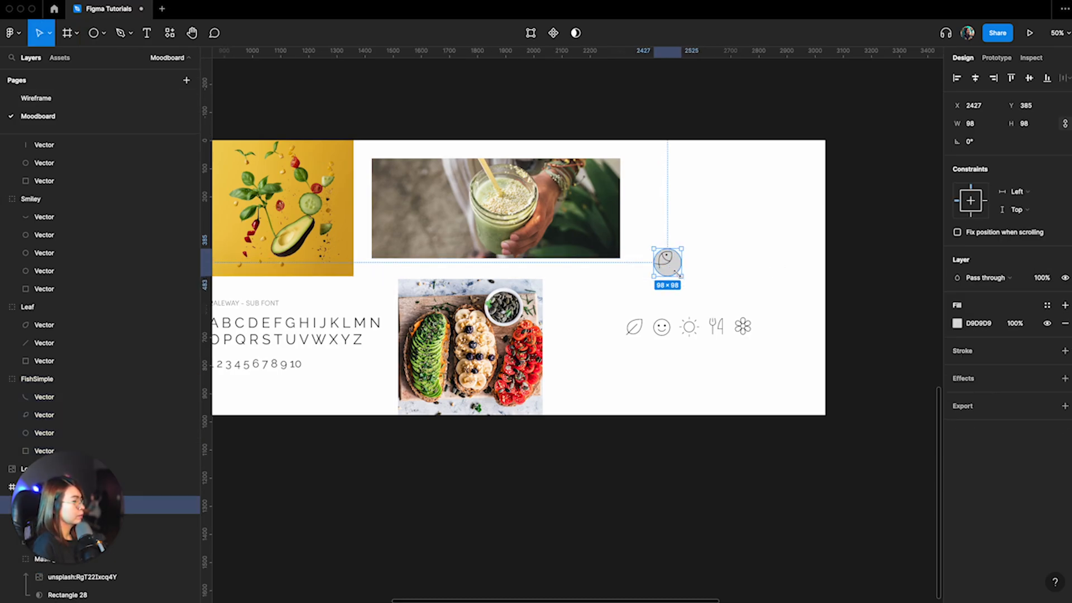
double_click(676, 263)
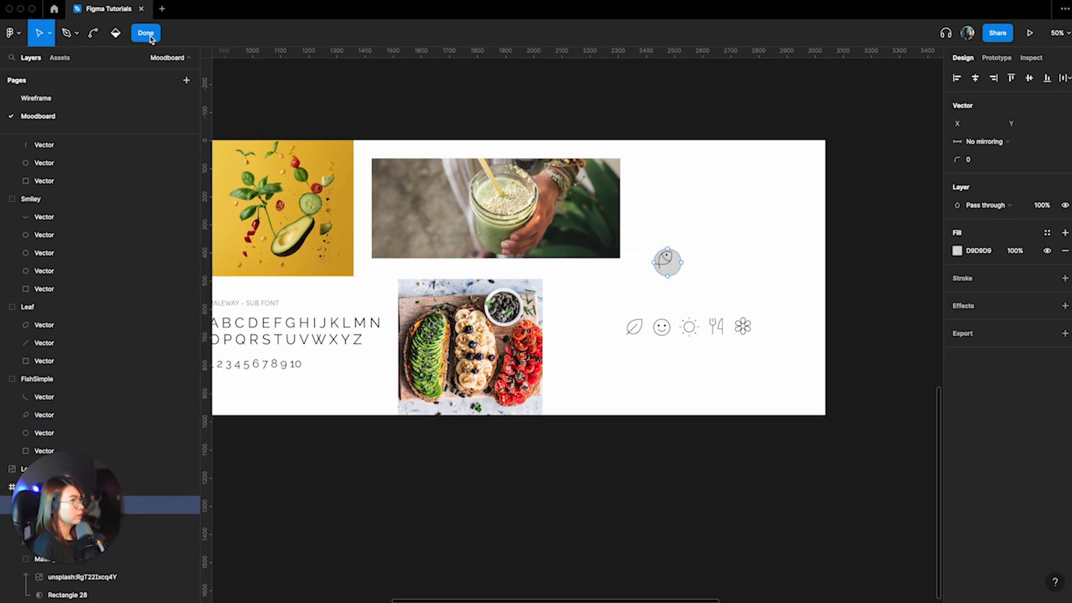
click(149, 37)
drag(677, 273, 667, 273)
double_click(668, 273)
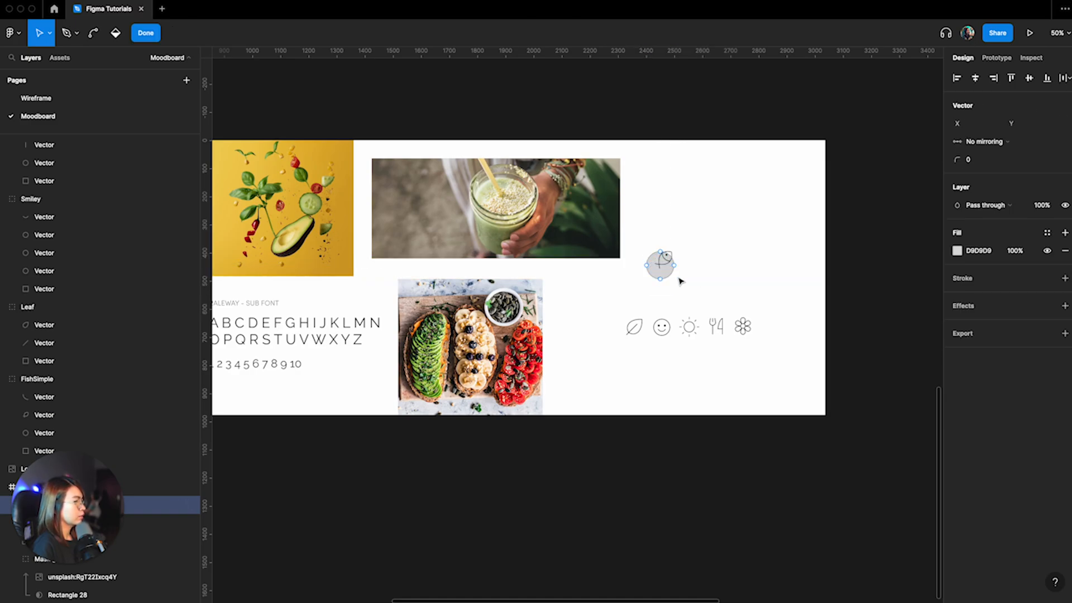
click(146, 32)
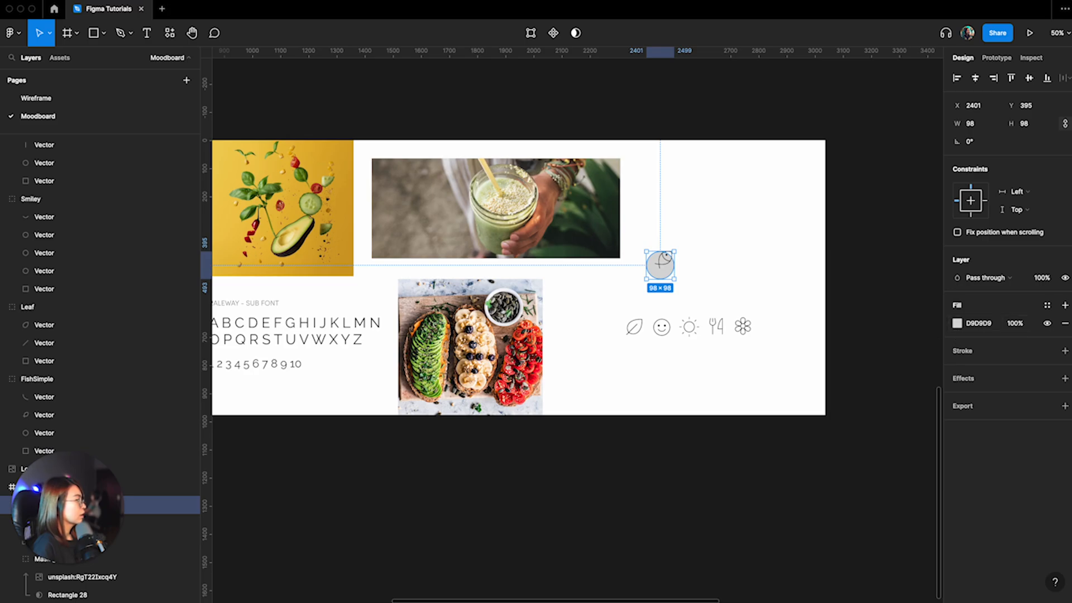
Step: Fill the circle behind the fish icon with the palette's light orange, DDA15E, sampled from its swatch
scroll(639, 558, left, 5)
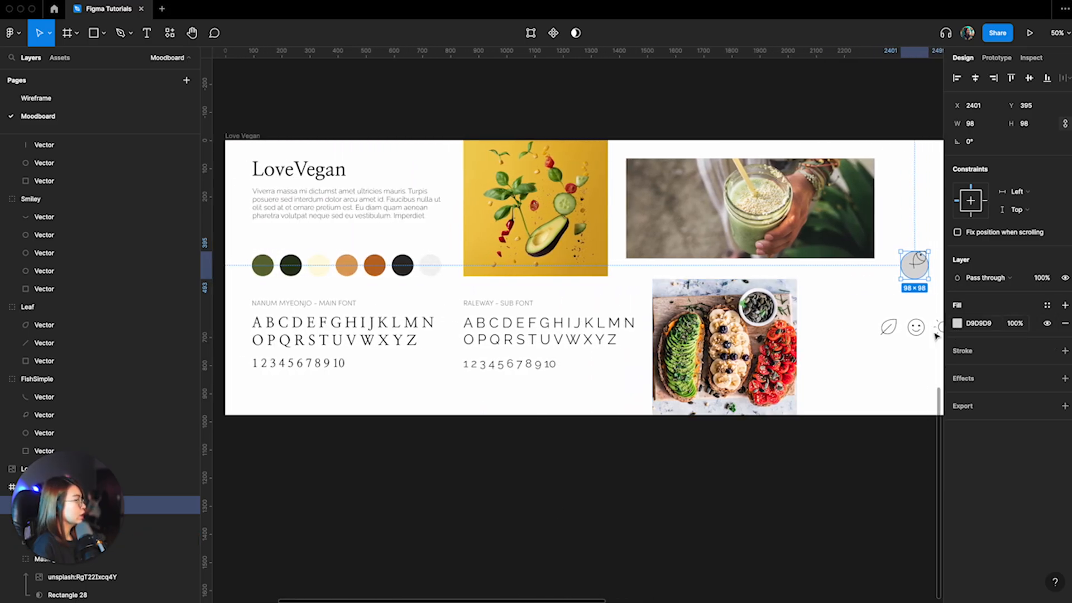
click(957, 324)
click(824, 480)
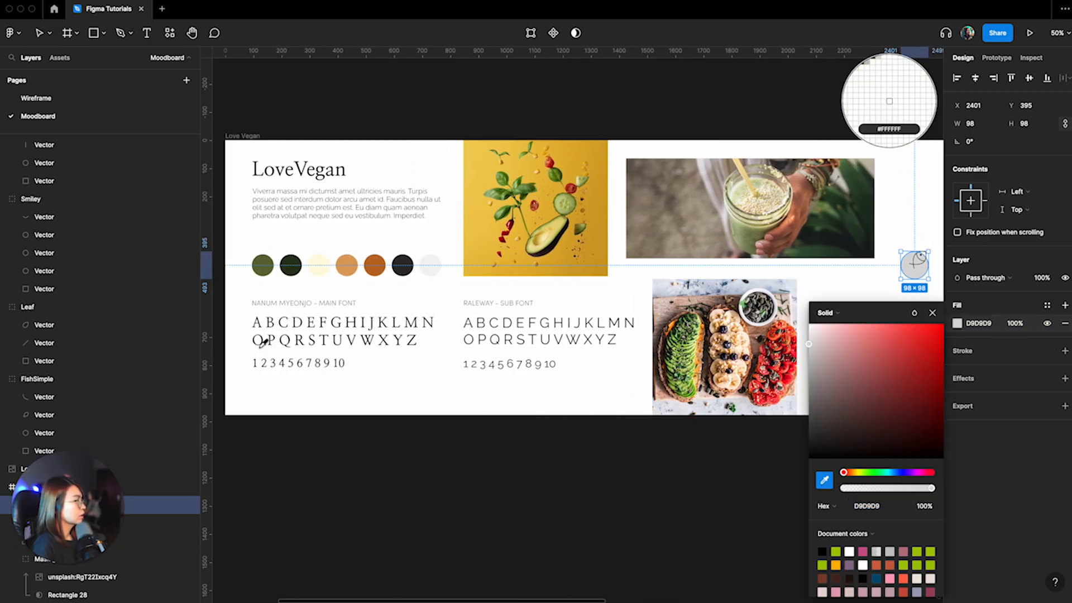
click(345, 265)
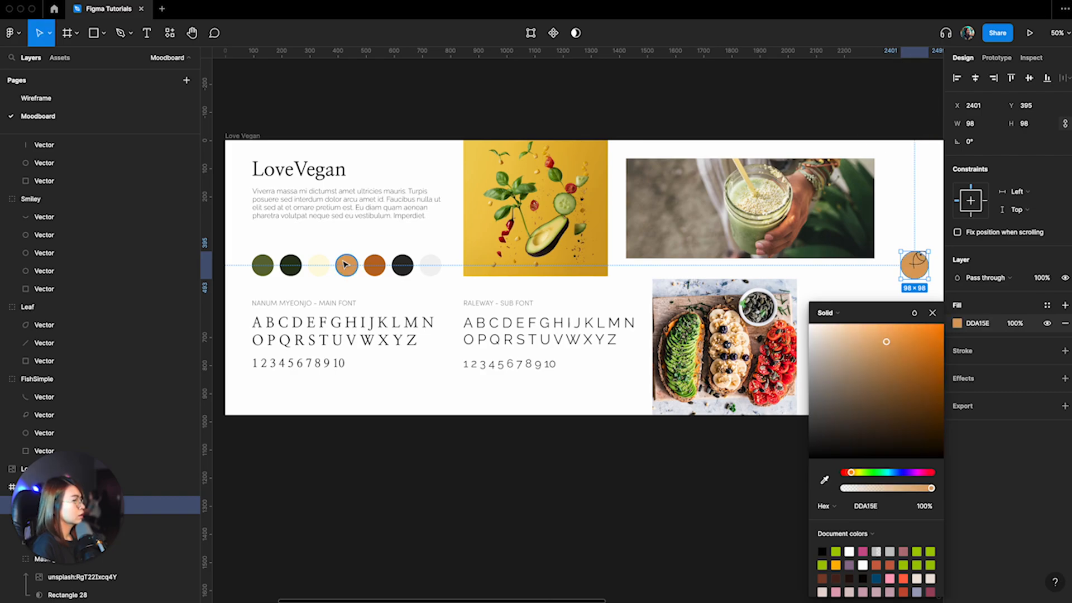
click(824, 481)
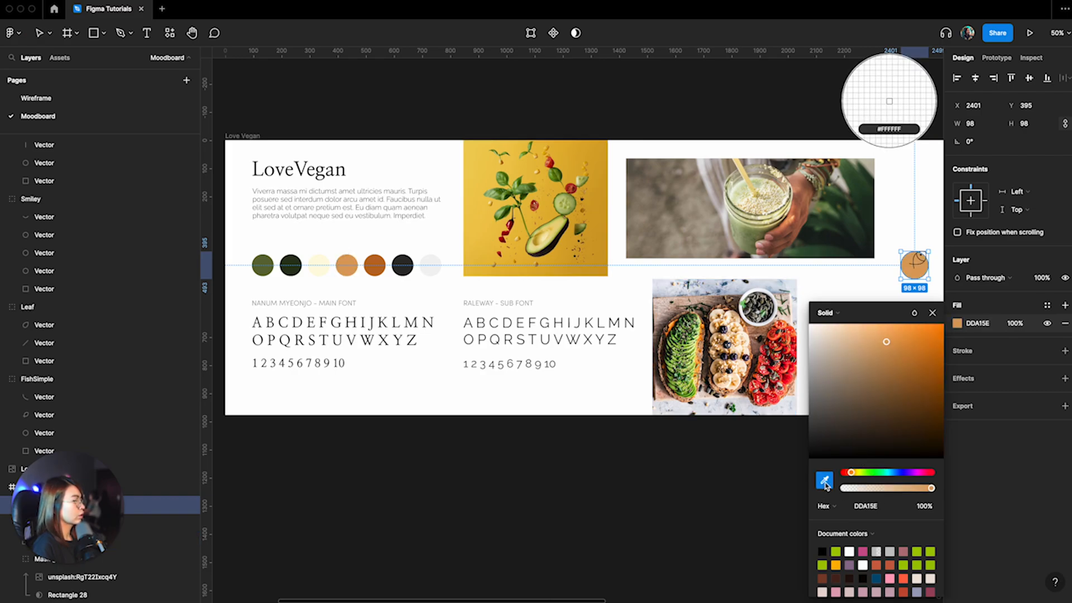
click(932, 314)
Step: Resize the orange circle to 88 × 92 and move it with the fish icon up beside the smoothie photo's upper corner
drag(366, 600, 503, 600)
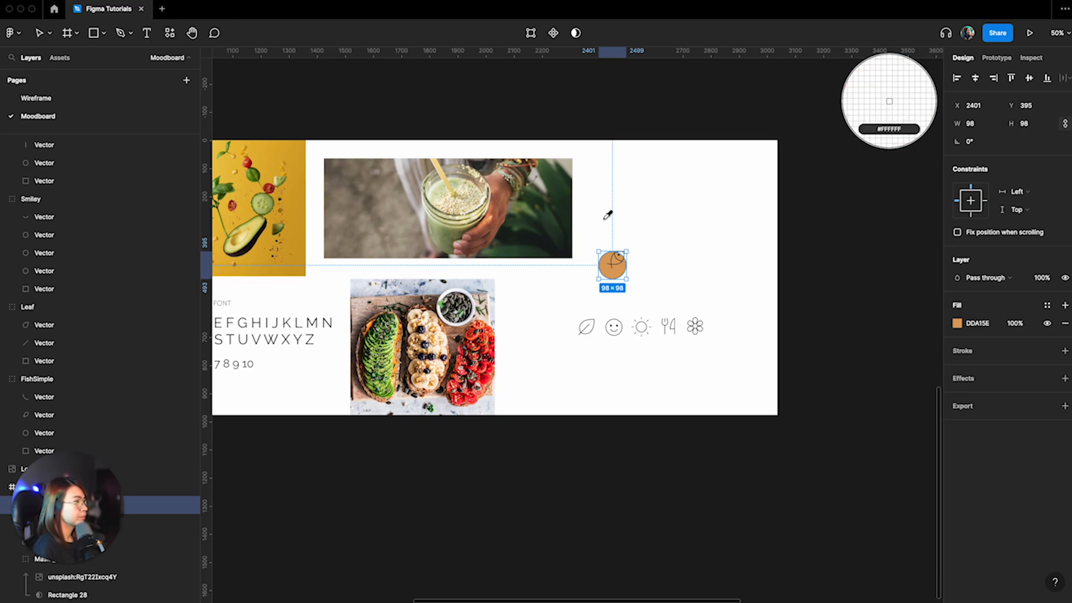
click(48, 33)
click(34, 61)
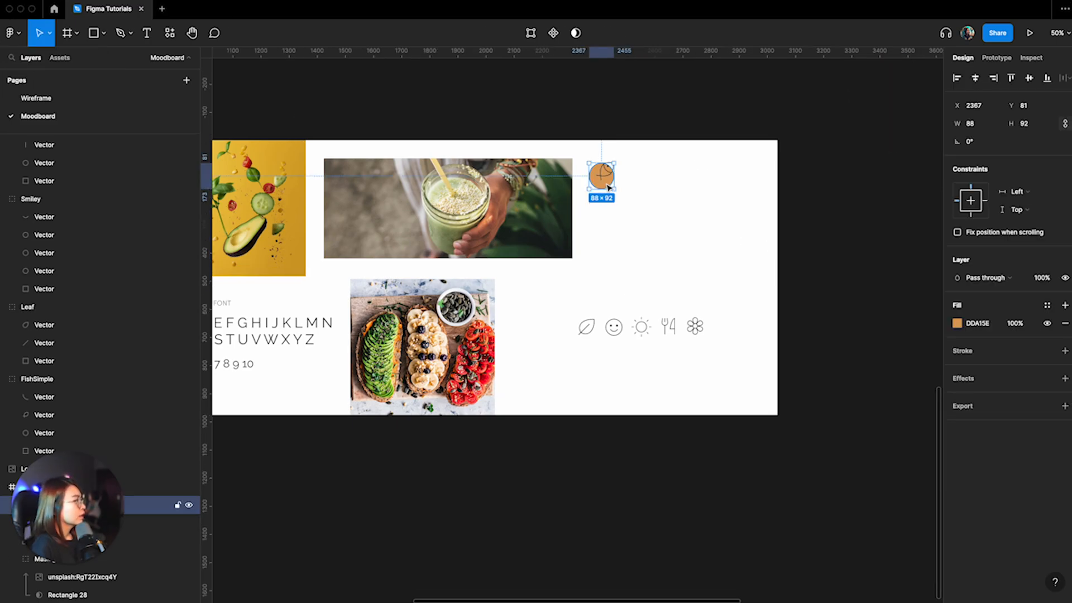
Step: Duplicate the orange circle for the leaf, smiley and sun icons, and place each icon over its own circle
key(super+d)
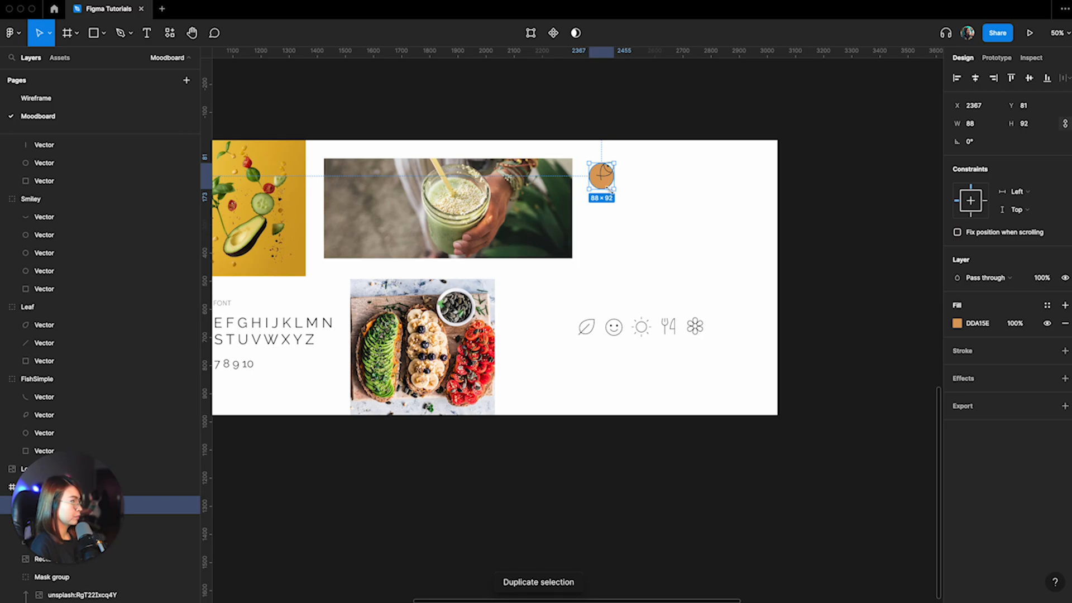
drag(610, 184, 609, 331)
click(602, 176)
click(614, 167)
click(601, 211)
click(609, 331)
drag(609, 330, 646, 172)
key(Escape)
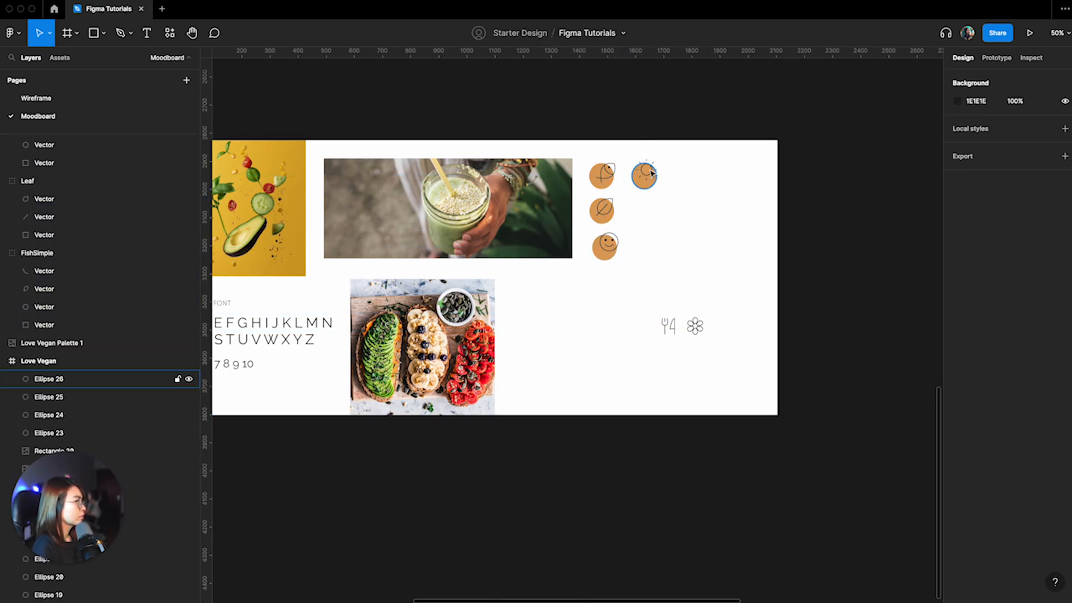
Step: Duplicate the orange circle for the fork-and-knife and flower icons, place each icon over its circle, and tilt the fork and knife slightly
key(super+plus)
drag(721, 230, 725, 234)
drag(632, 407, 754, 579)
key(super+minus)
click(668, 415)
key(super+plus)
drag(761, 489, 721, 247)
drag(633, 337, 726, 299)
shift+click(817, 472)
key(super+minus)
drag(578, 222, 682, 344)
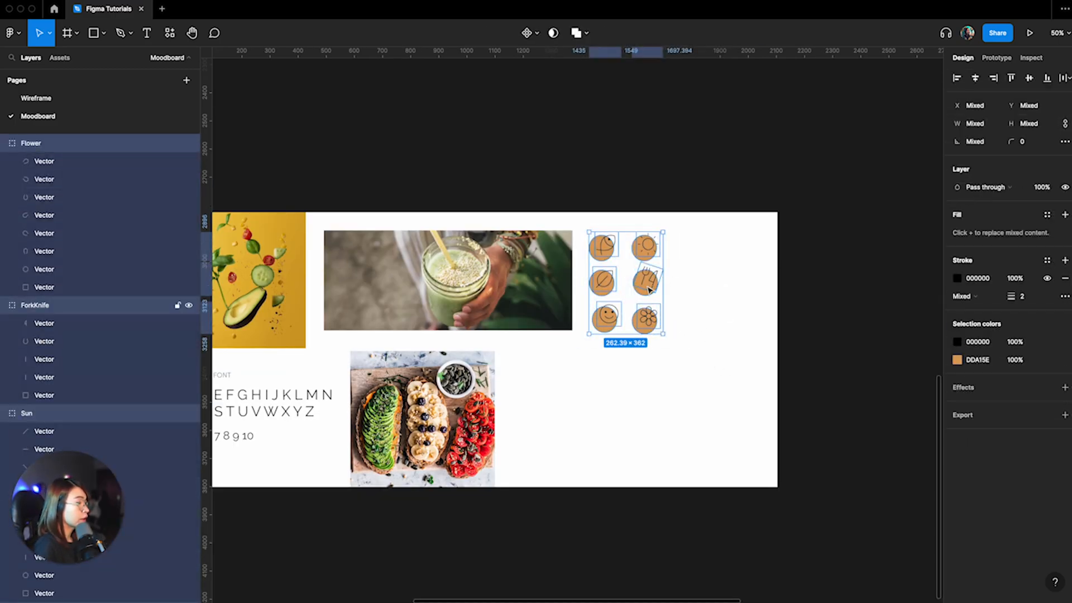
key(Escape)
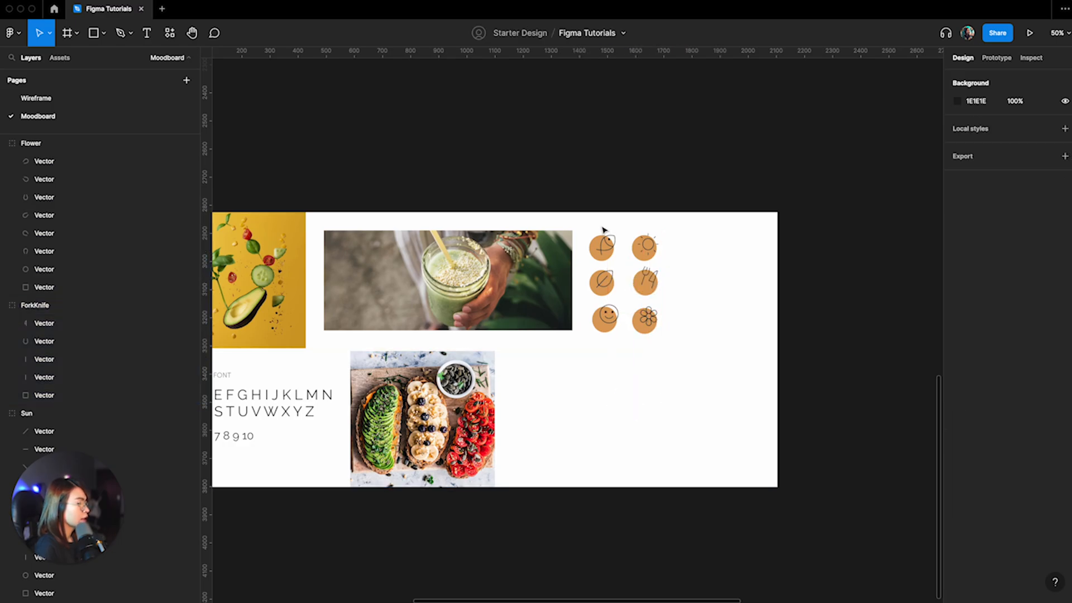
Step: Move all six icons with their orange circles down into the empty space beside the toast photo
scroll(699, 333, down, 5)
scroll(700, 331, up, 3)
key(ctrl+minus)
key(ctrl+plus)
mouse_move(604, 163)
mouse_down()
mouse_move(687, 270)
mouse_move(667, 245)
mouse_move(708, 237)
mouse_move(602, 349)
mouse_move(636, 186)
mouse_move(617, 177)
mouse_move(642, 153)
mouse_move(768, 286)
mouse_up()
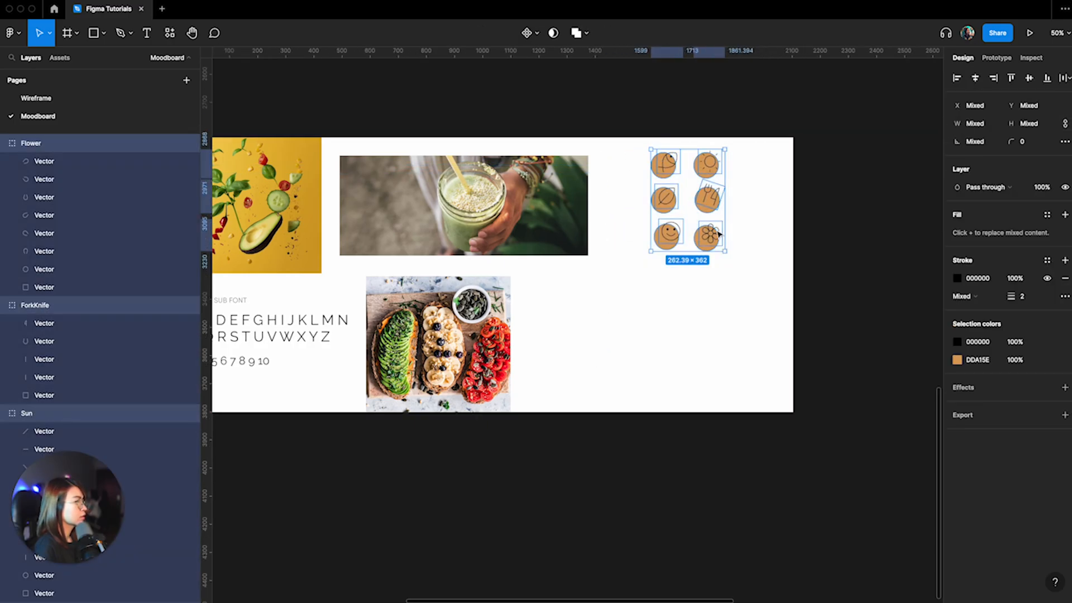
drag(709, 204, 587, 340)
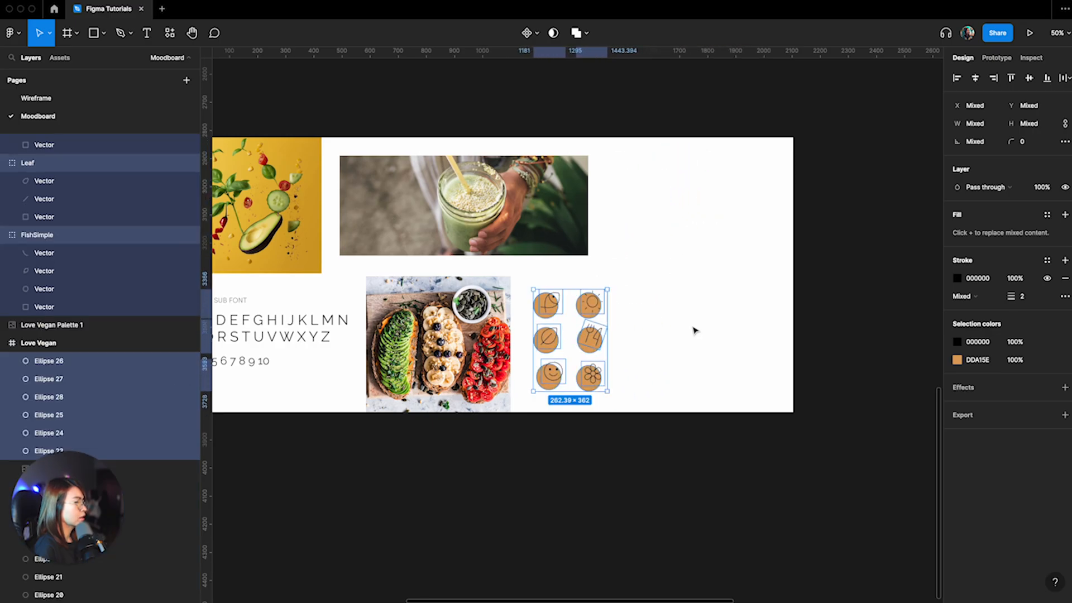
click(699, 337)
Step: Draw a 346 × 976 rectangle spanning the frame's height beside the icons and place a duplicate next to it
scroll(699, 337, left, 1)
scroll(699, 336, up, 2)
scroll(699, 336, right, 2)
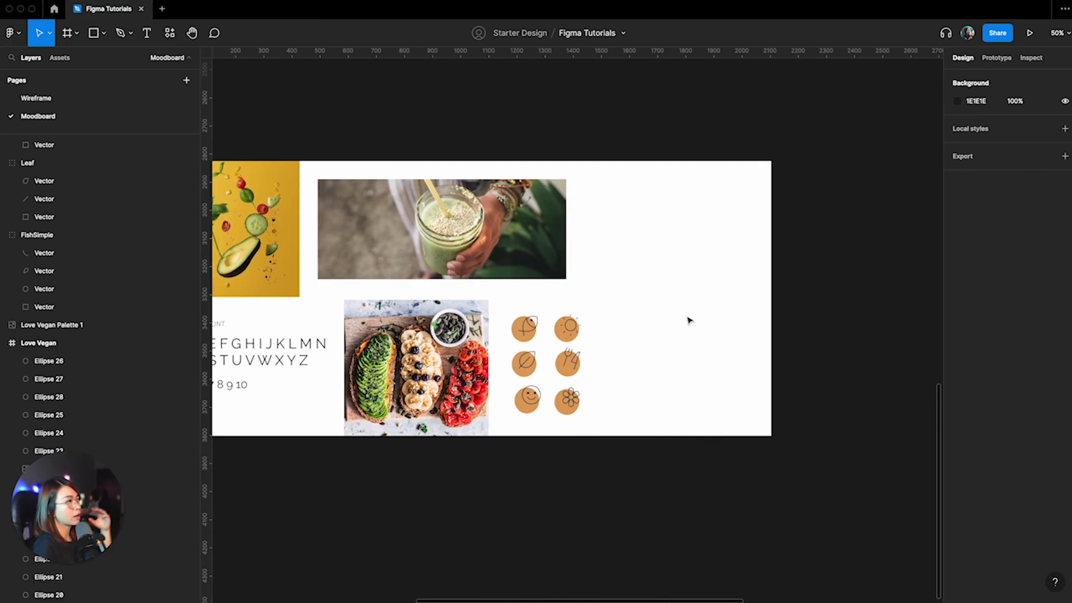
key(r)
mouse_move(615, 161)
mouse_down()
mouse_move(699, 409)
mouse_move(694, 435)
mouse_up()
scroll(742, 333, left, 2)
key(ctrl+d)
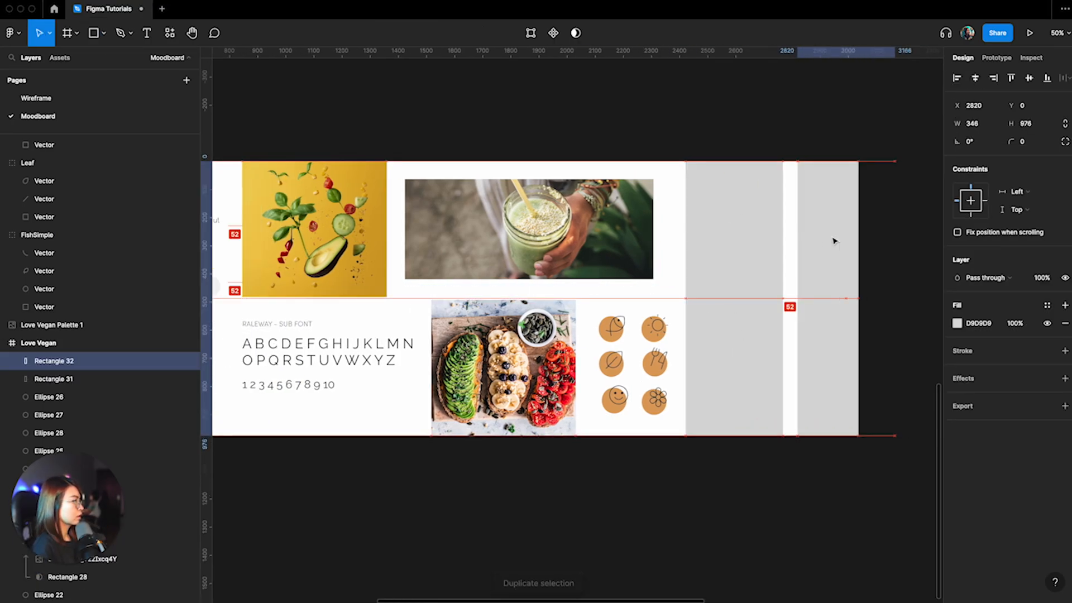
drag(839, 240, 836, 240)
Step: Shorten the first rectangle to 346 × 532 and replace the other with a 520 × 357 rectangle in the frame's lower corner
click(743, 335)
drag(734, 435, 734, 310)
click(809, 325)
key(Delete)
key(super+d)
drag(721, 239, 712, 389)
drag(853, 389, 859, 389)
drag(804, 342, 804, 335)
scroll(781, 313, left, 1)
Step: Select the 346 × 532 rectangle and search the Unsplash plugin for "vegan"
click(726, 262)
click(169, 37)
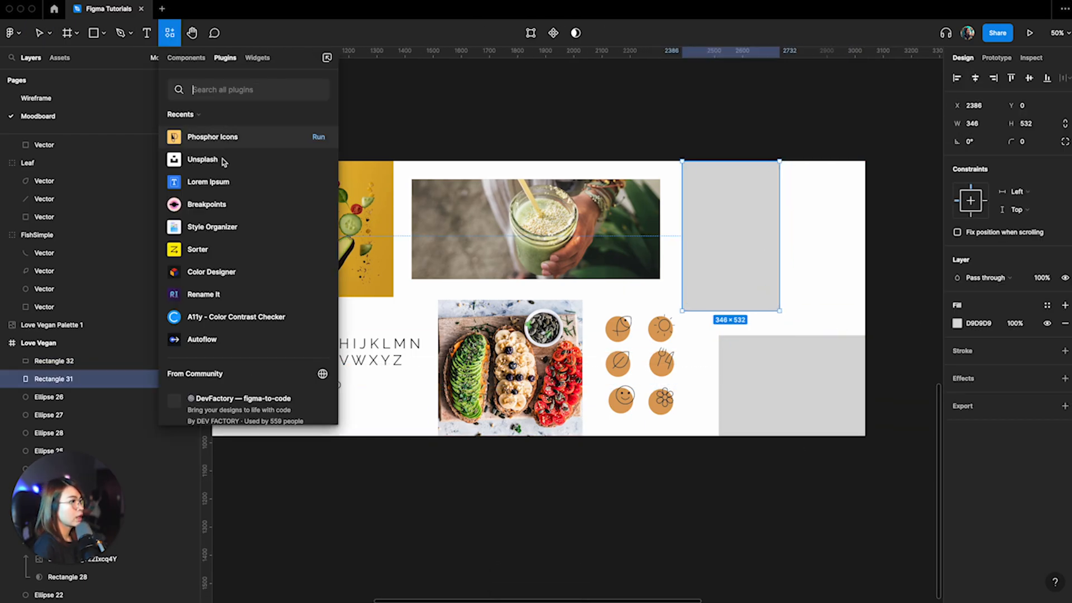
click(204, 159)
click(783, 202)
text(vegan)
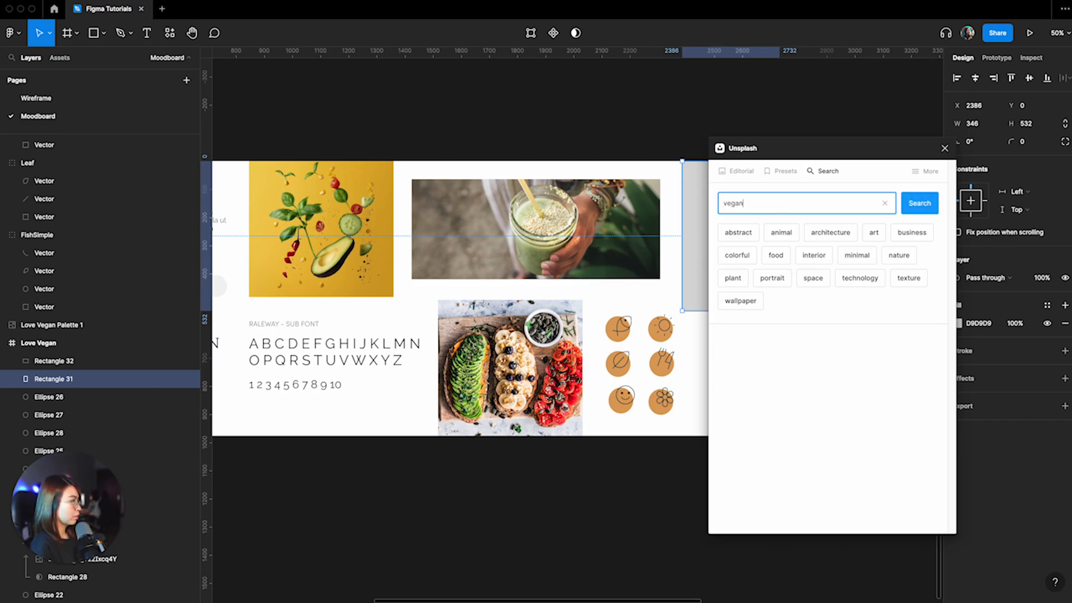
key(Return)
Step: Fill the tall rectangle with the Unsplash photo of a person in a cream shirt holding a green drink
drag(828, 151, 484, 184)
scroll(451, 411, down, 10)
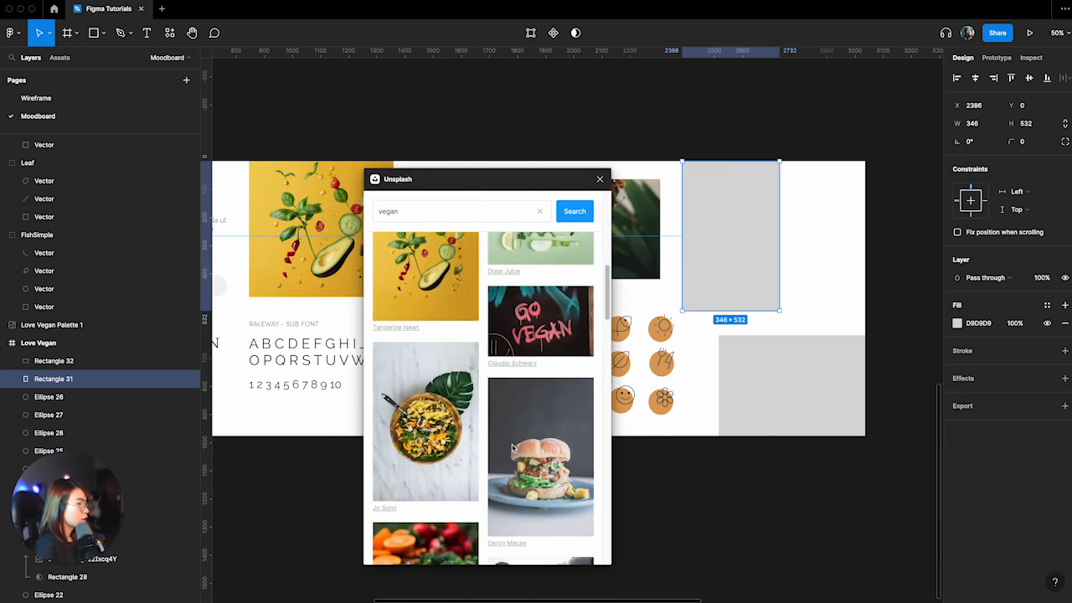
scroll(451, 411, down, 10)
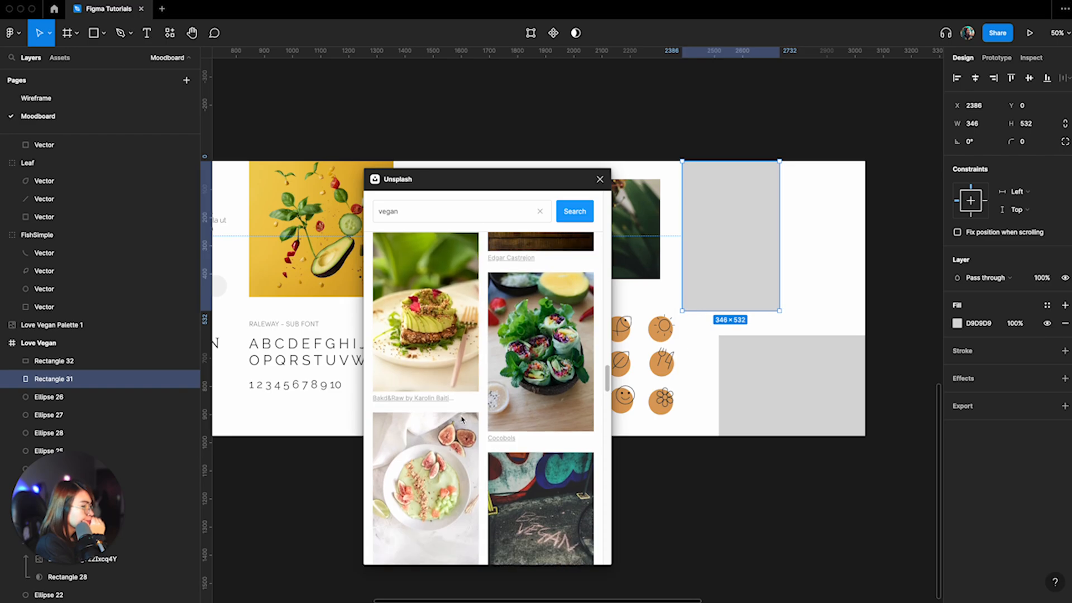
scroll(501, 398, down, 10)
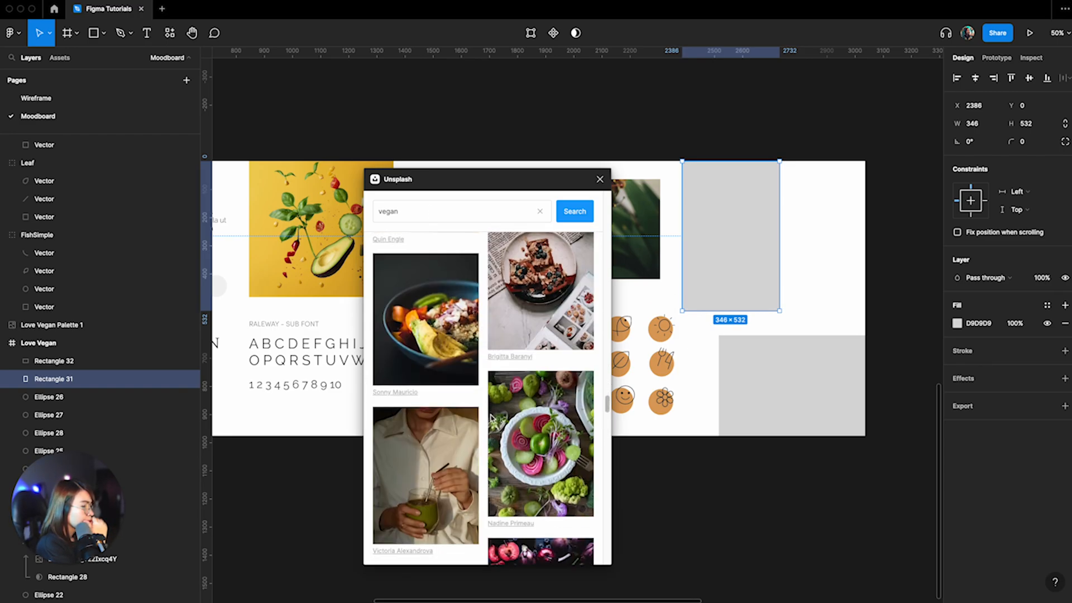
scroll(504, 372, down, 1)
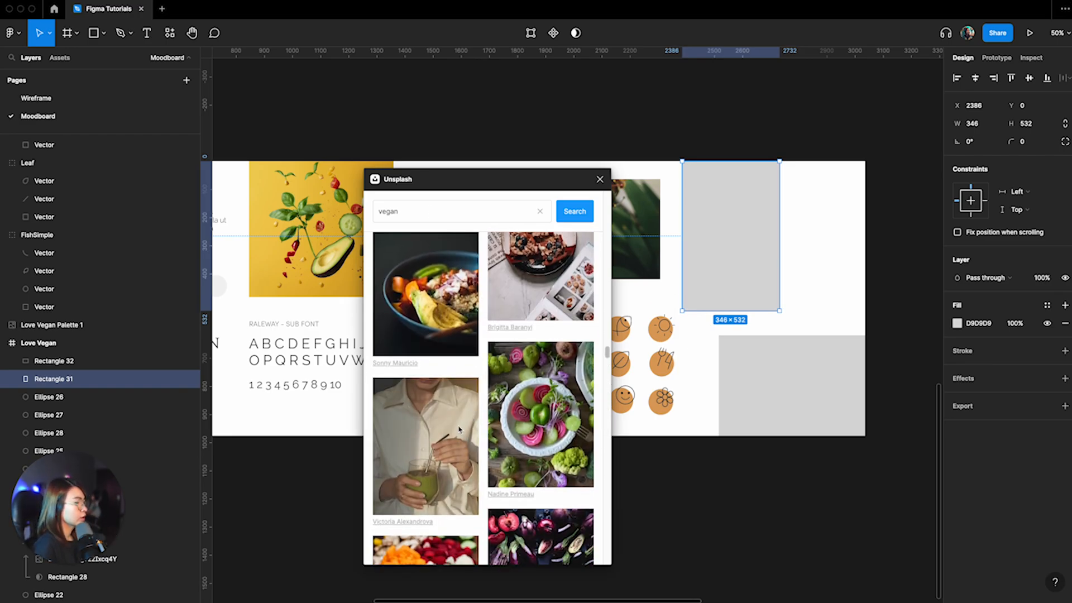
scroll(463, 442, down, 1)
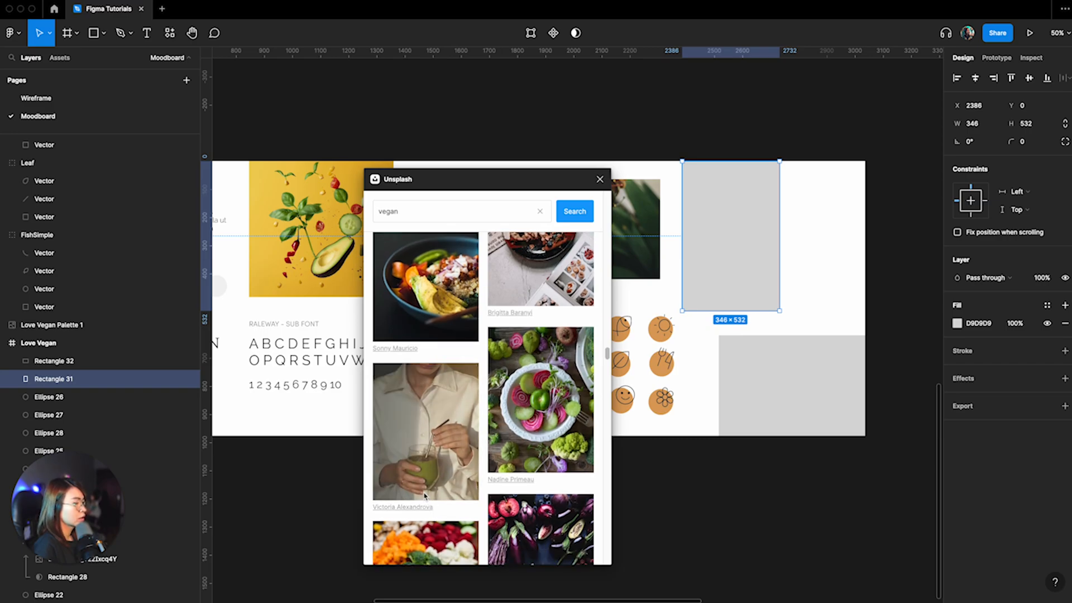
click(426, 431)
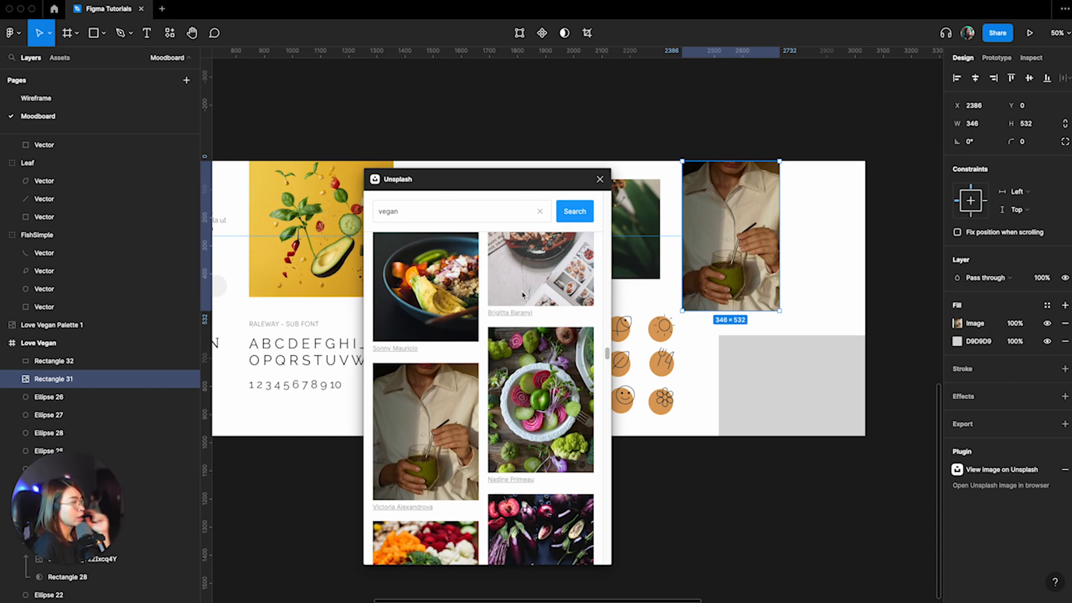
Step: Fill the lower rectangle with a vegan photo from Unsplash, trying the avocados and settling on the sliced pizza
scroll(532, 312, down, 1)
drag(519, 179, 581, 190)
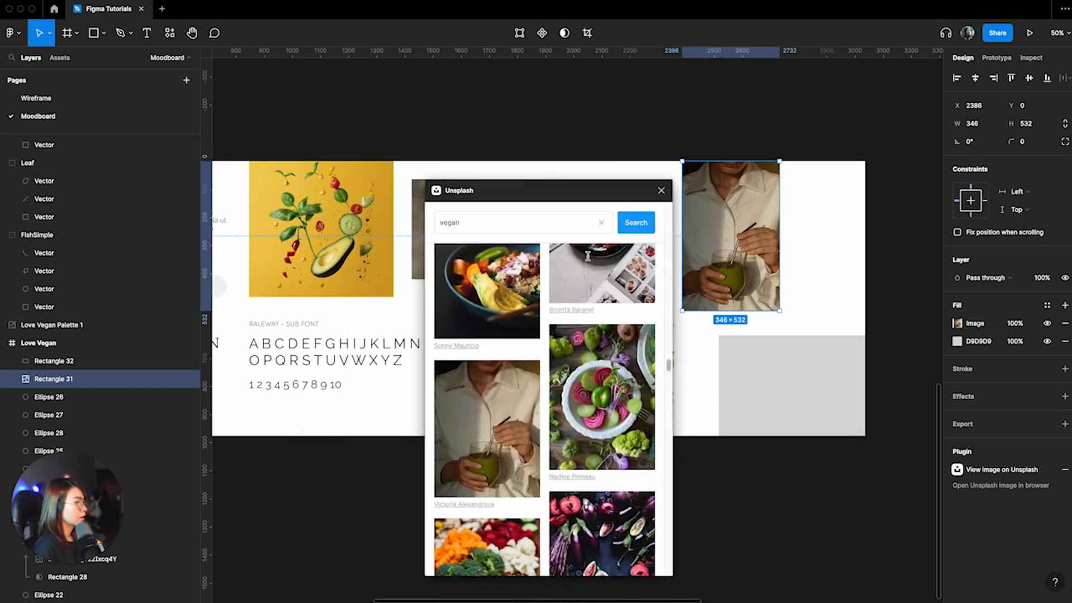
click(777, 385)
scroll(603, 439, down, 15)
scroll(603, 440, down, 5)
click(487, 386)
scroll(587, 408, down, 5)
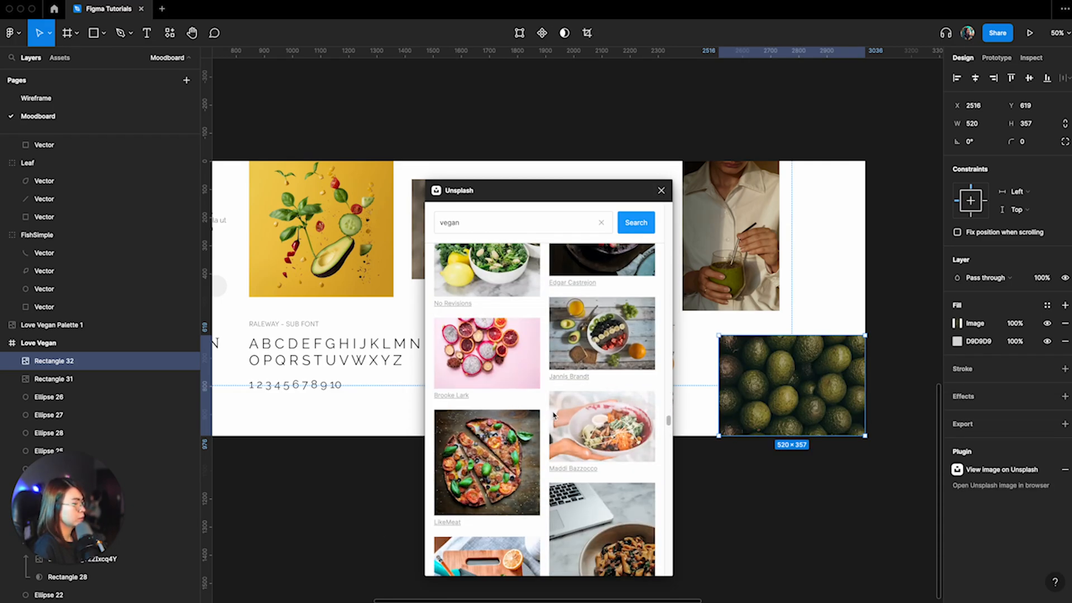
scroll(581, 407, down, 3)
scroll(577, 406, down, 2)
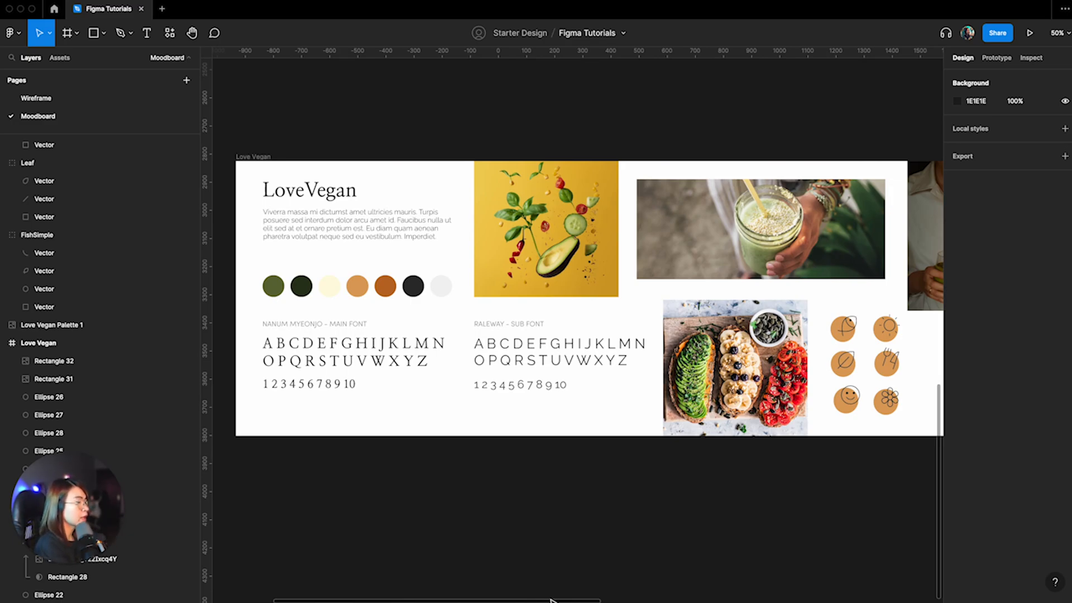
Step: Draw a 430 × 24 bar on the frame's upper edge above the LoveVegan title and fill it with the palette's dark green
scroll(578, 299, right, 5)
scroll(578, 299, left, 5)
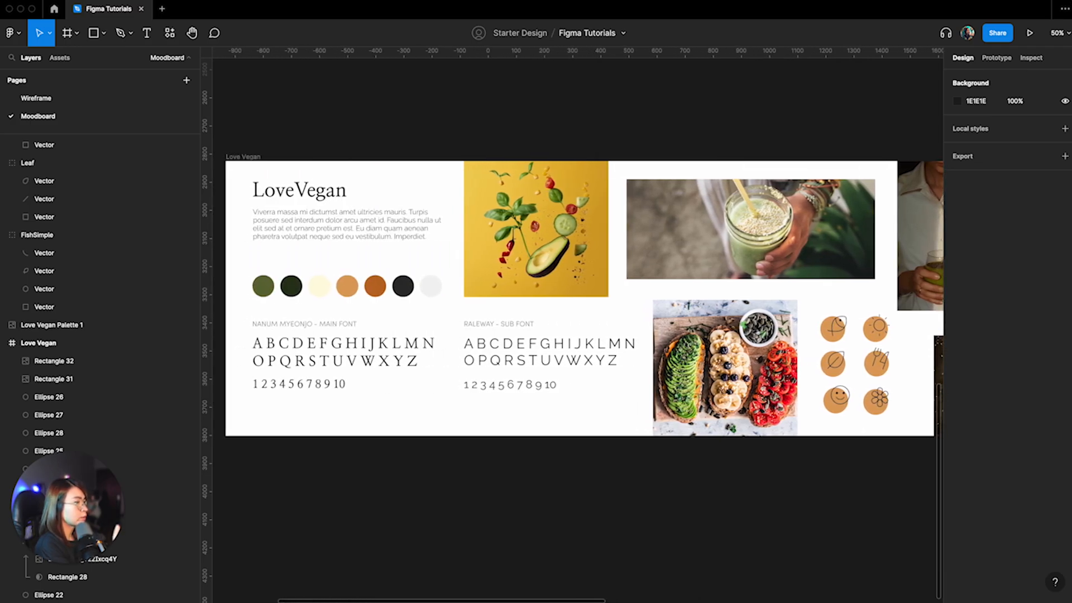
scroll(351, 100, left, 1)
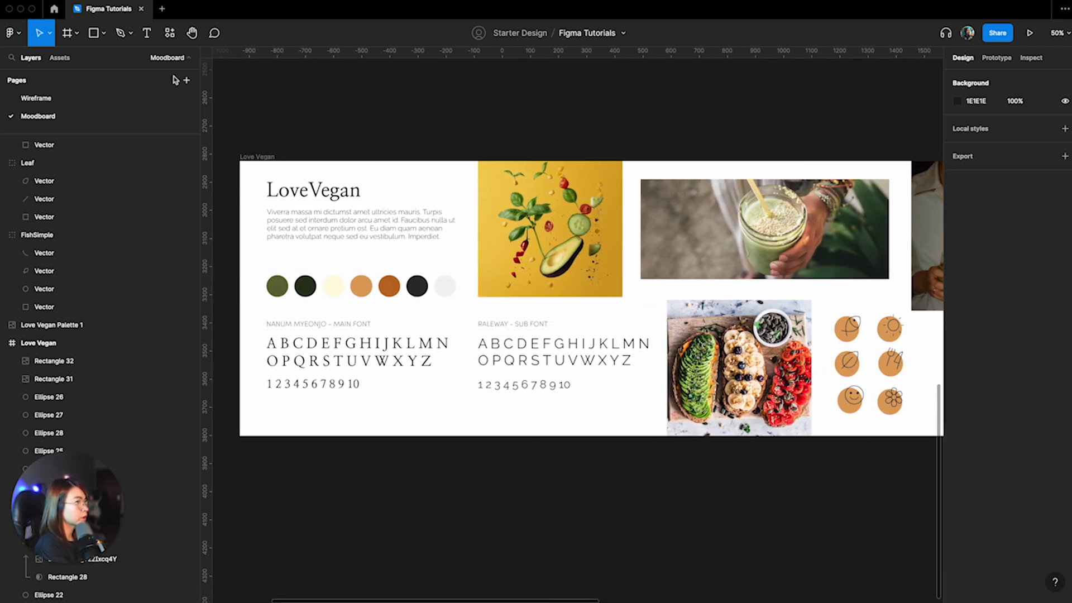
click(95, 36)
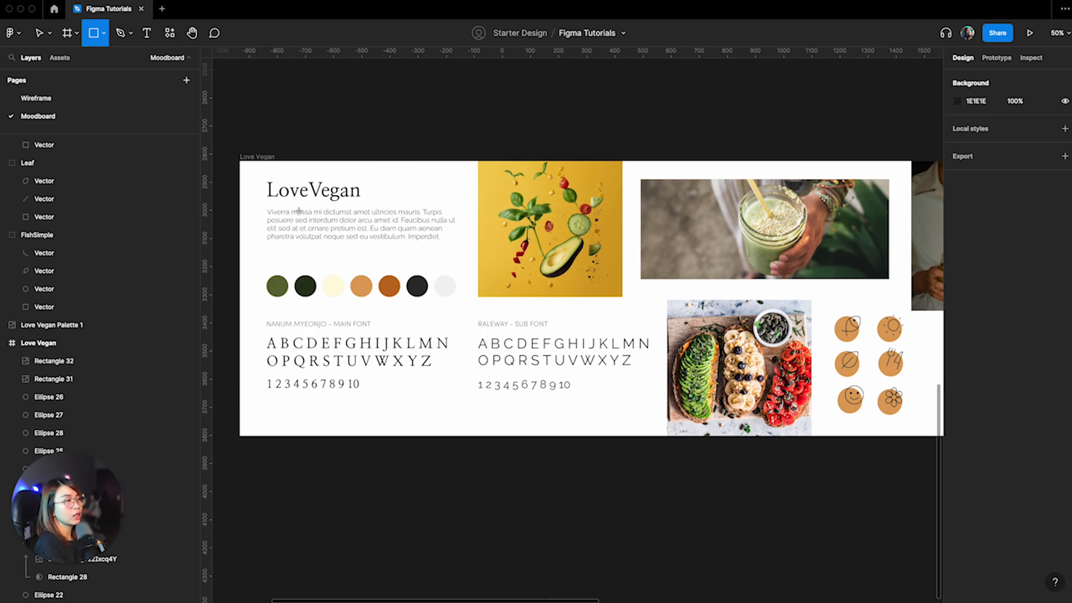
drag(293, 160, 415, 167)
click(957, 324)
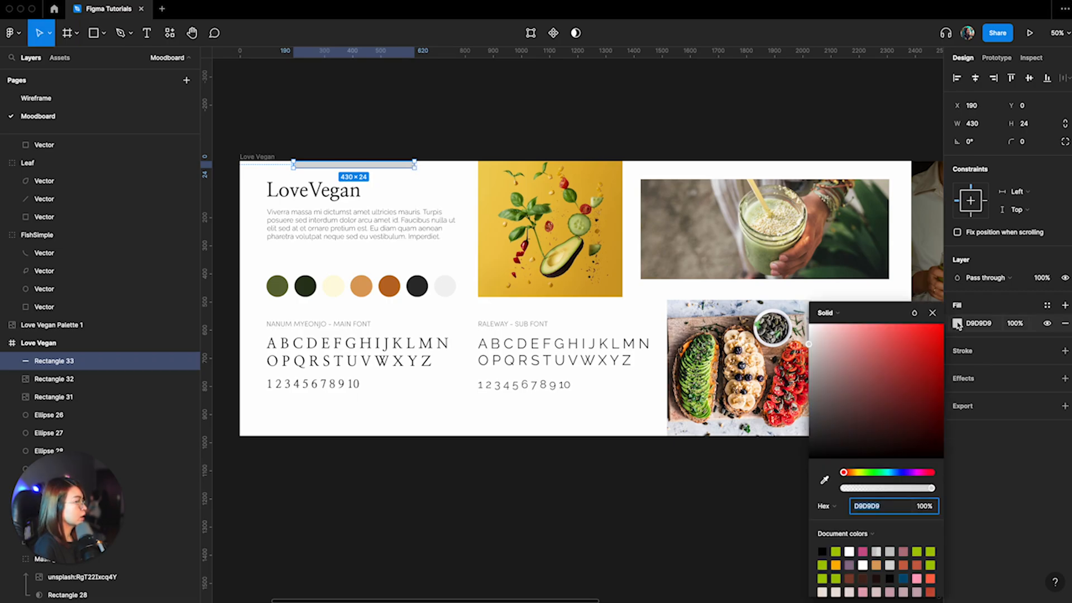
click(823, 482)
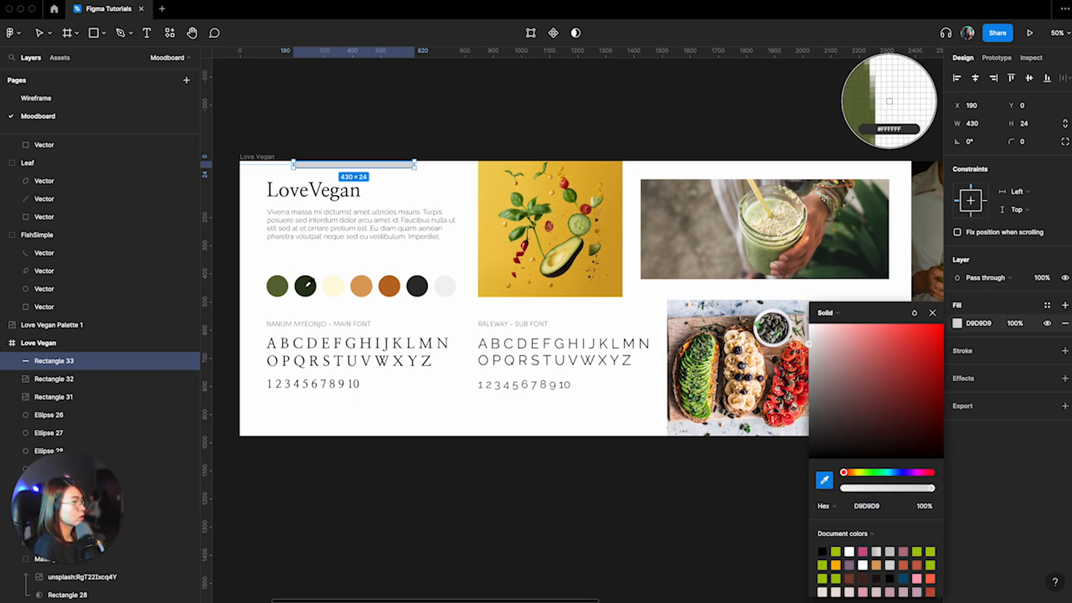
click(334, 287)
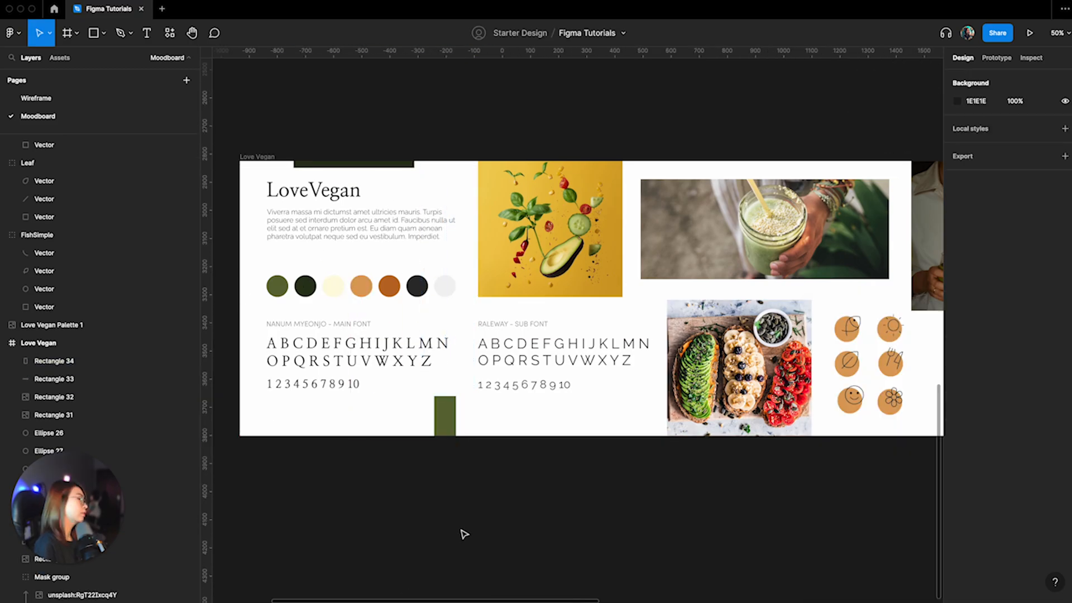
Step: Duplicate the green accent block and add more accent blocks in the palette's dark orange, cream, light grey and light orange around the board
click(450, 424)
key(ctrl+d)
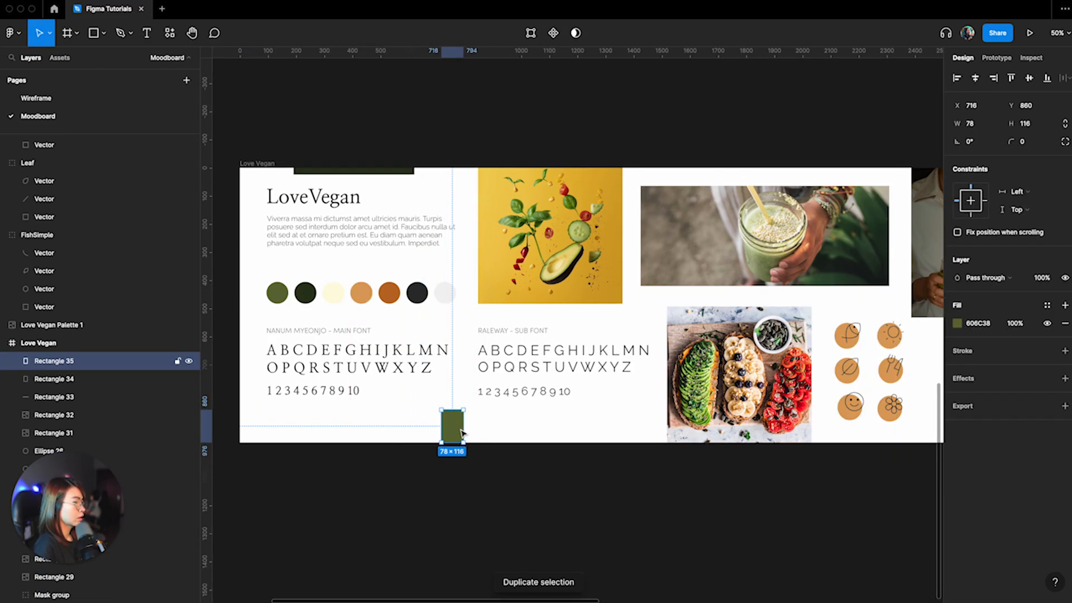
click(581, 538)
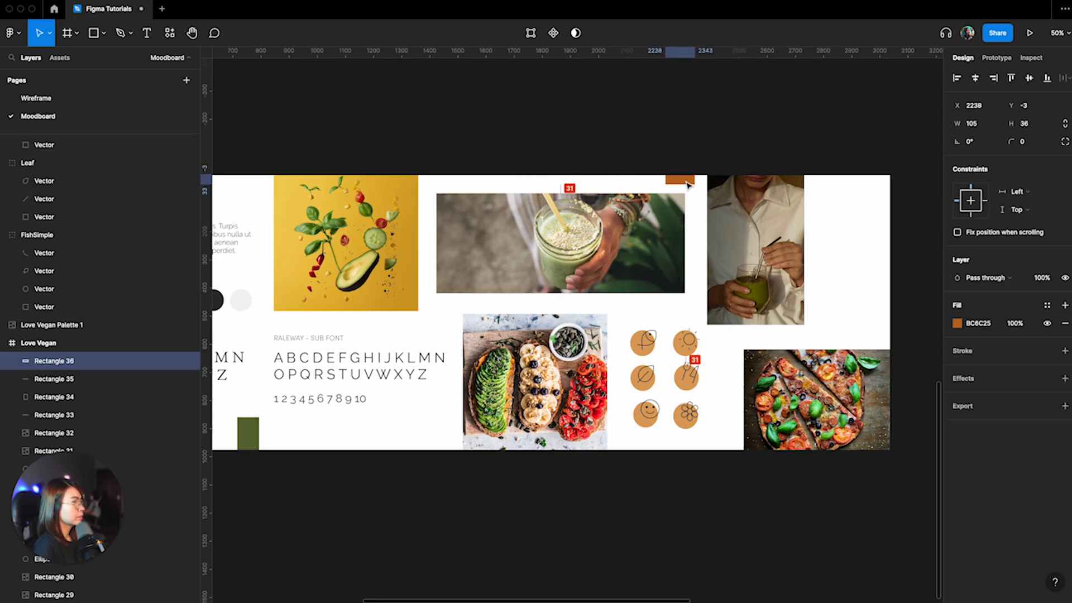
drag(568, 183, 419, 447)
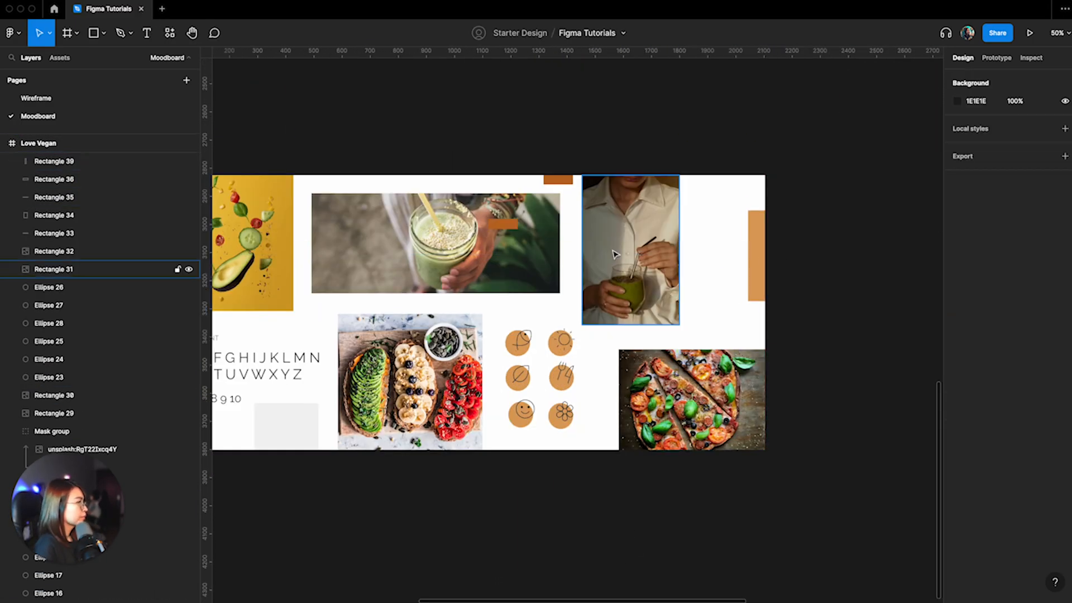
Step: Move the LoveVegan title and its paragraph slightly down, closer to the color swatches
key(ctrl+minus)
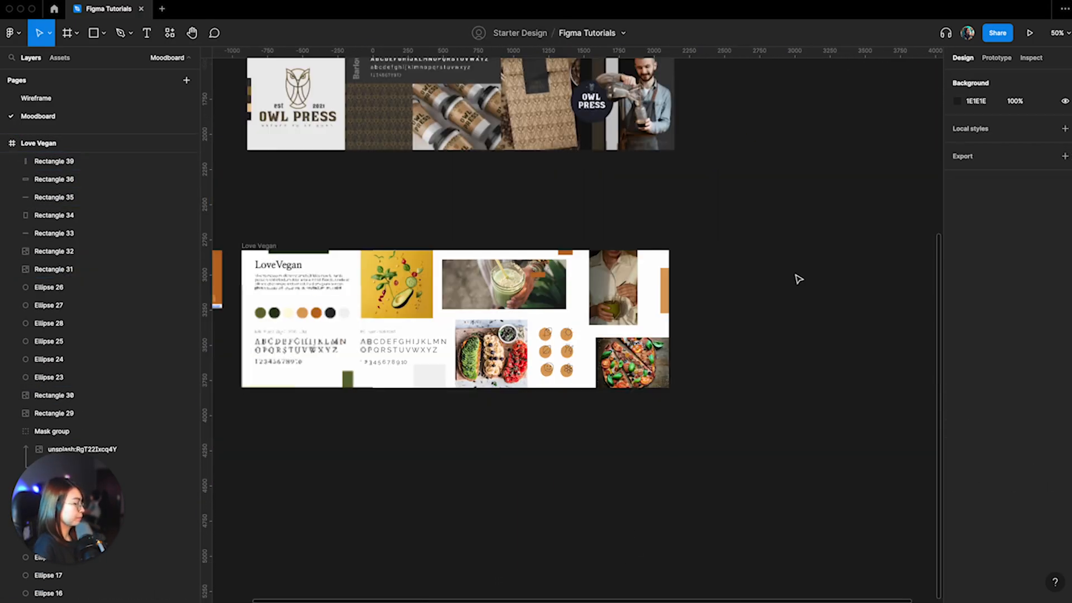
scroll(799, 277, left, 3)
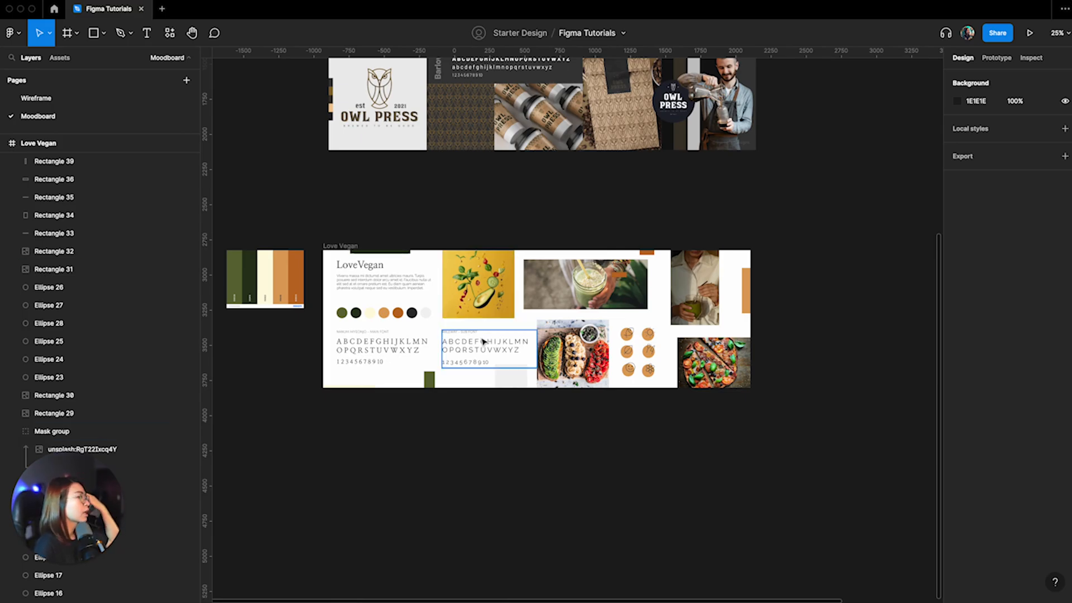
key(ctrl+plus)
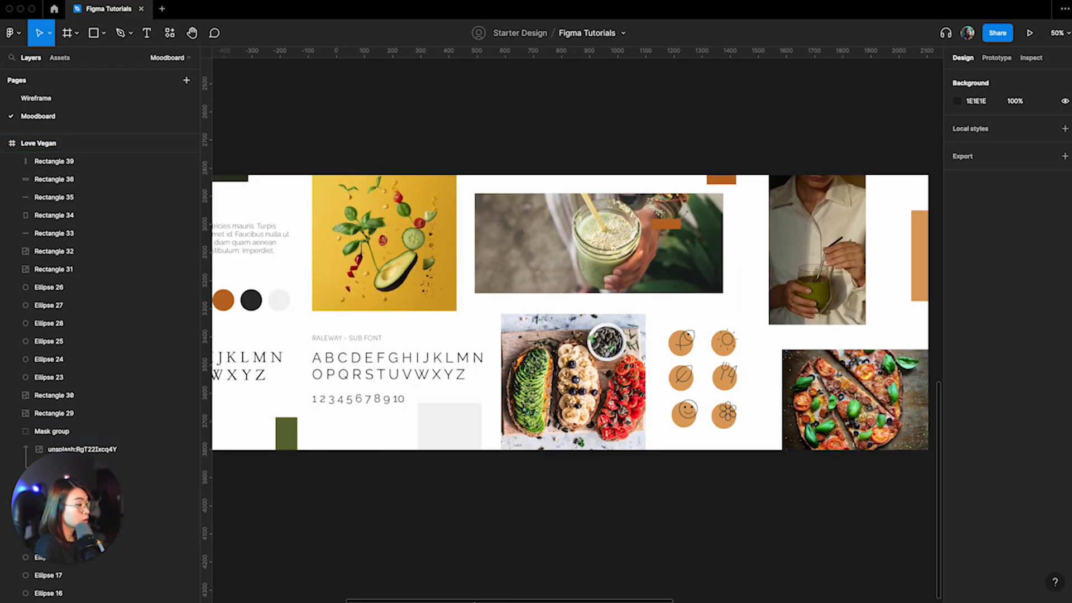
scroll(384, 590, left, 5)
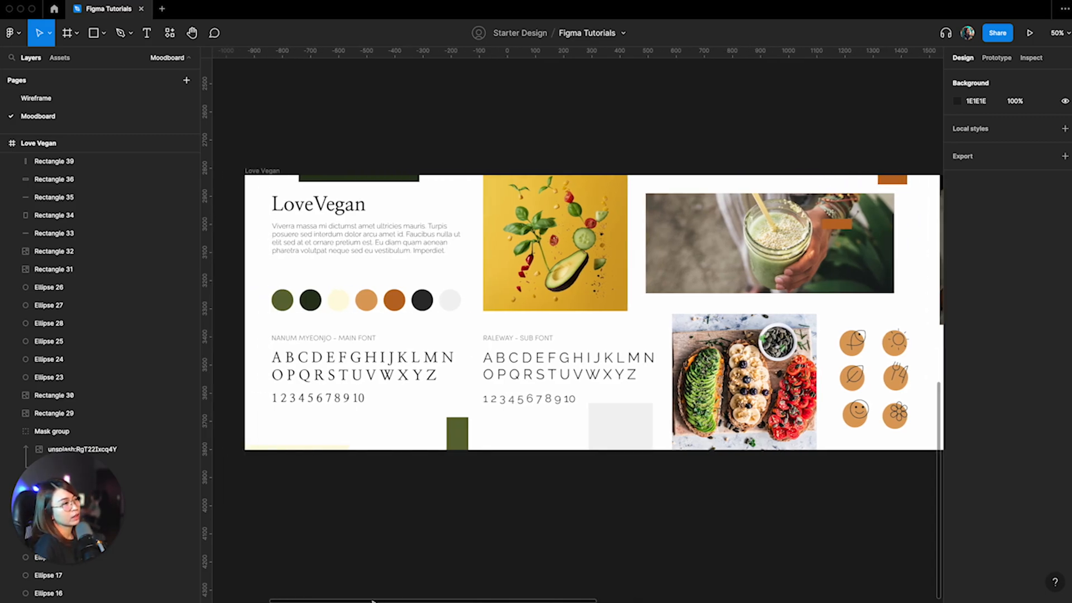
click(333, 251)
drag(399, 239, 398, 251)
click(453, 165)
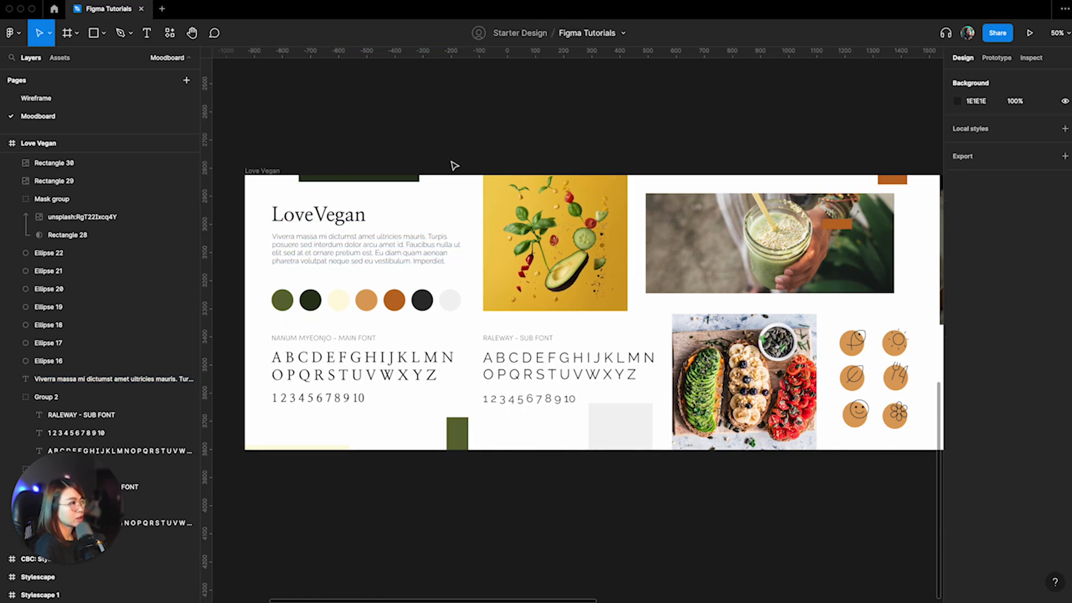
Step: Review the Love Vegan board and compare it with the other stylescapes above it
scroll(496, 601, right, 3)
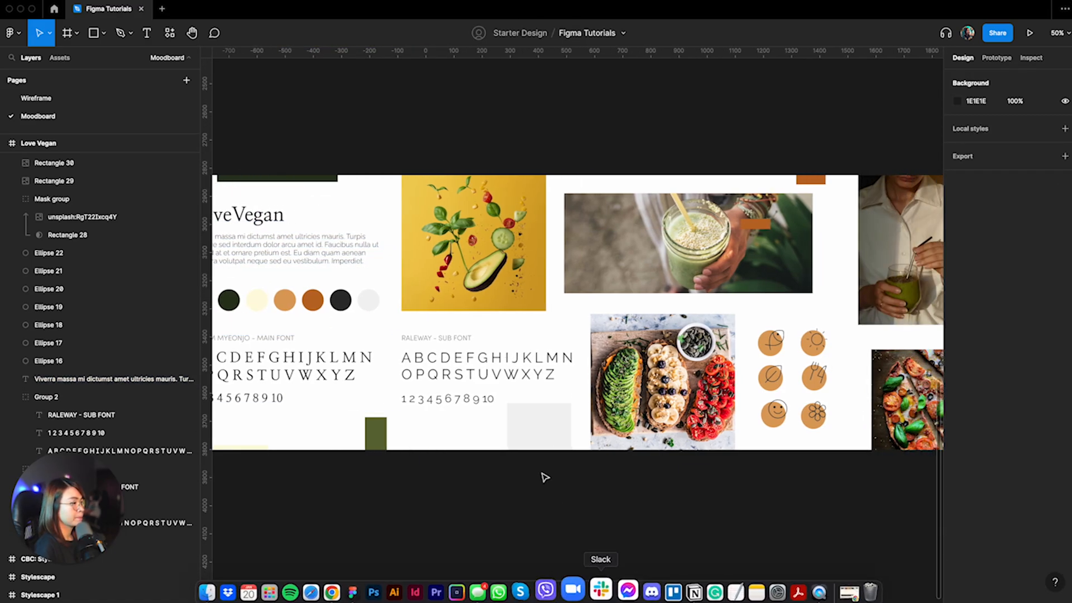
scroll(547, 600, right, 1)
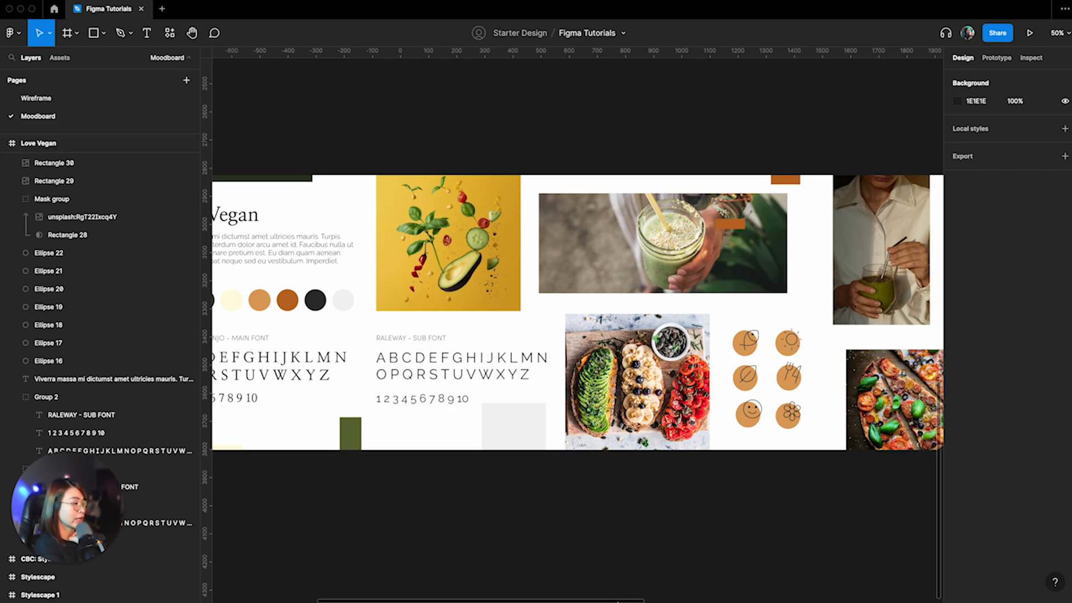
drag(613, 602, 573, 601)
scroll(639, 407, down, 5)
scroll(638, 416, up, 5)
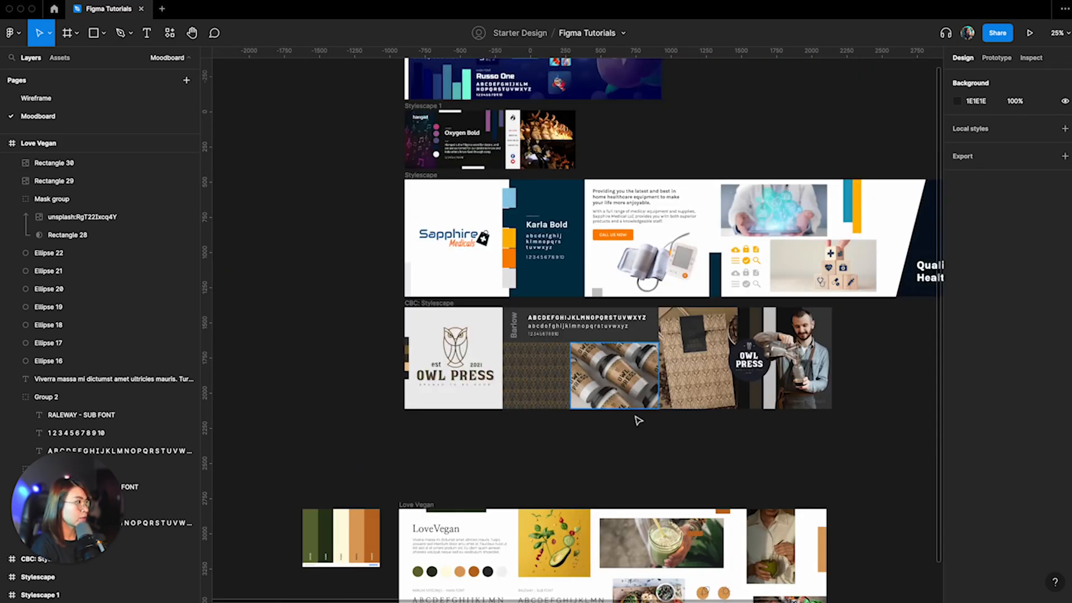
scroll(503, 430, up, 3)
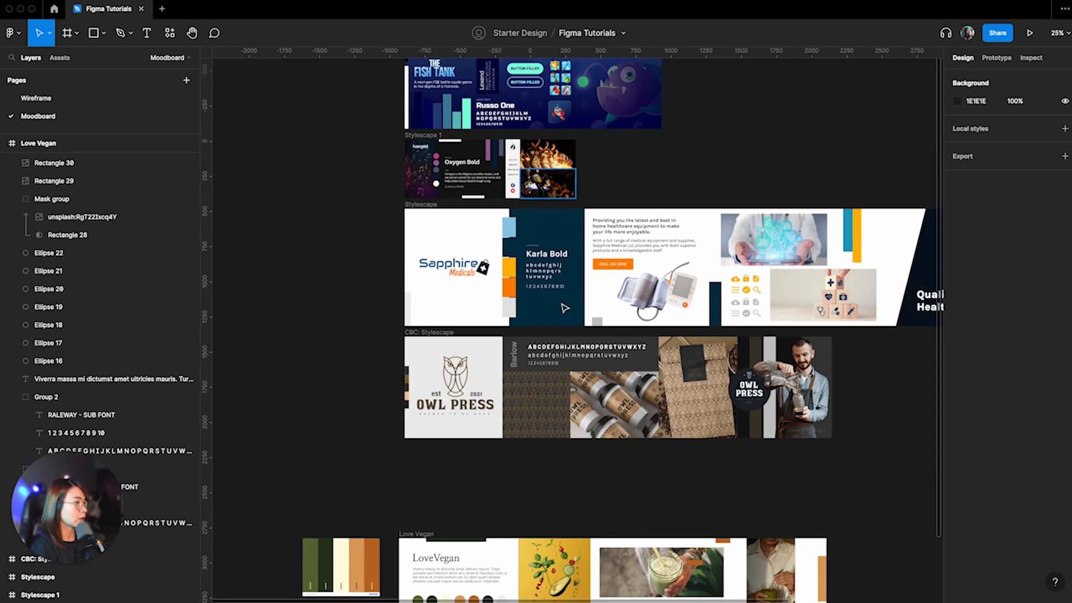
Step: Examine the layout, color blocks and imagery of the Sapphire Medicals stylescape for comparison with the Love Vegan board
scroll(502, 381, up, 5)
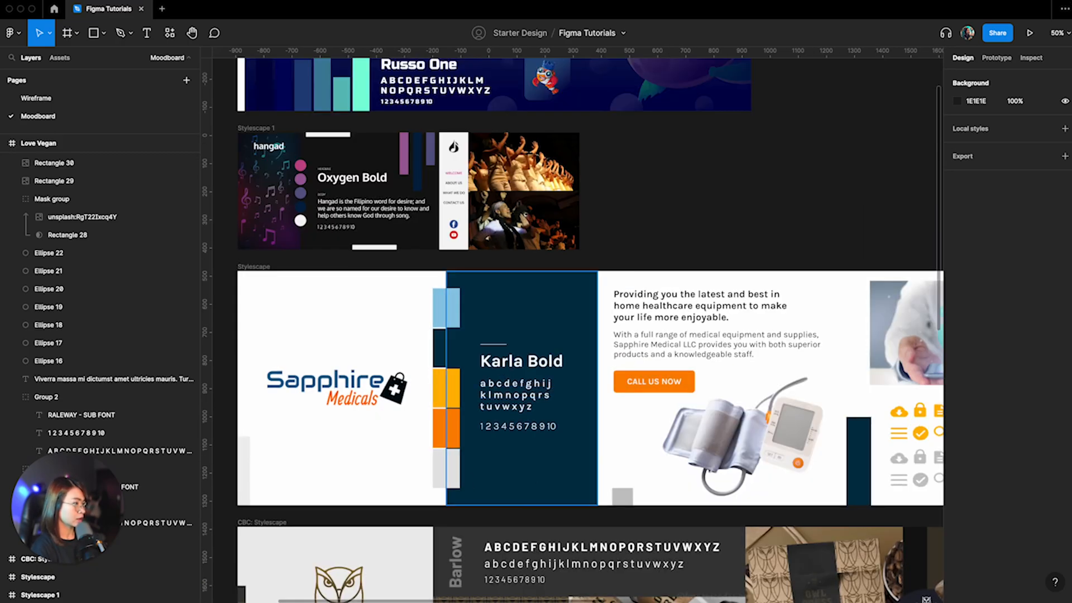
scroll(694, 363, down, 1)
scroll(578, 380, right, 10)
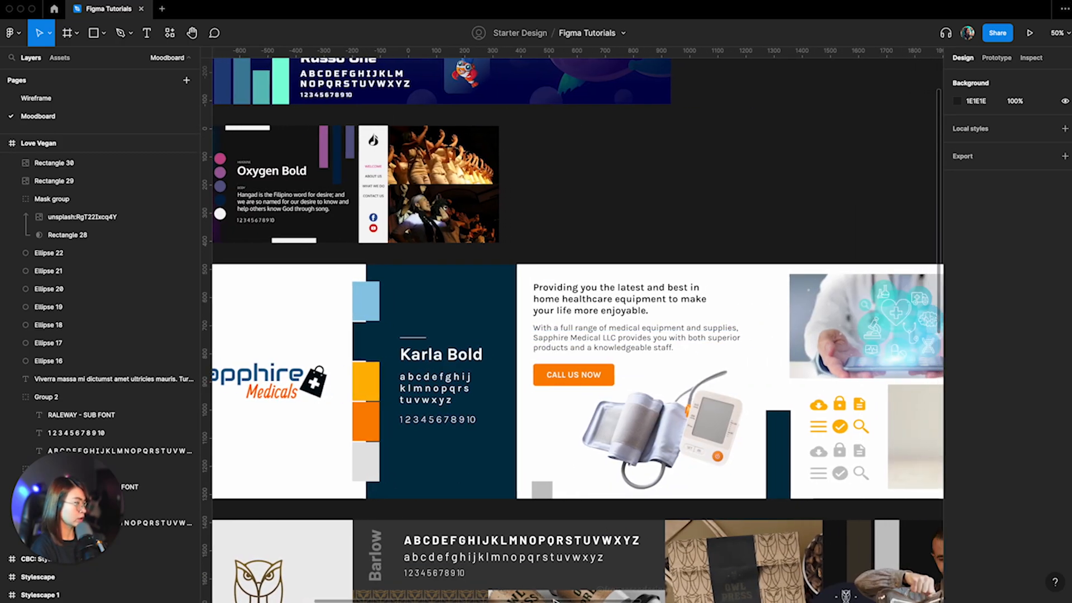
scroll(750, 470, right, 5)
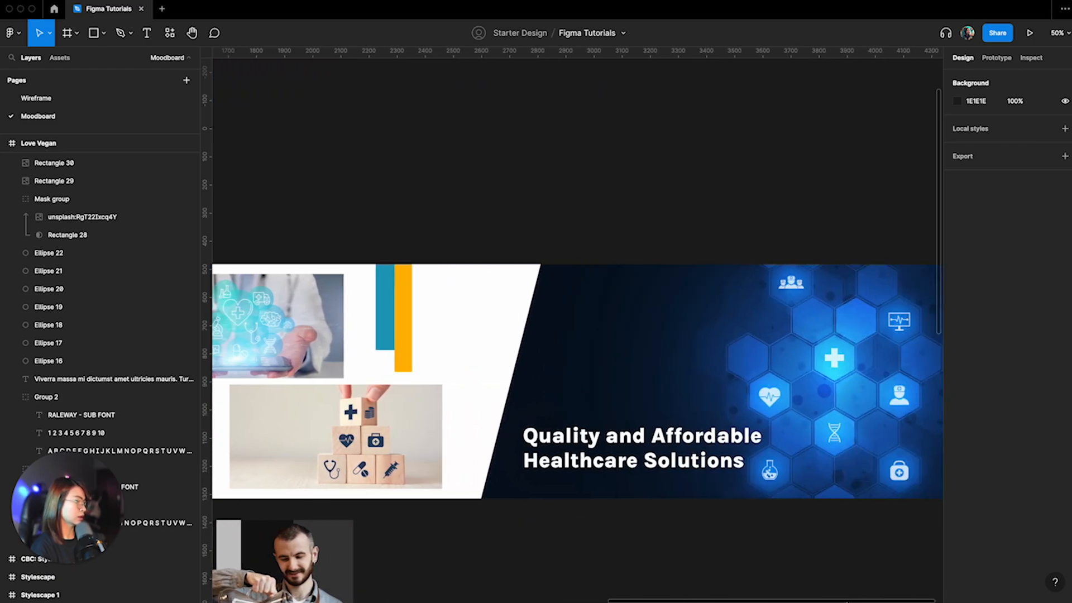
scroll(665, 462, down, 8)
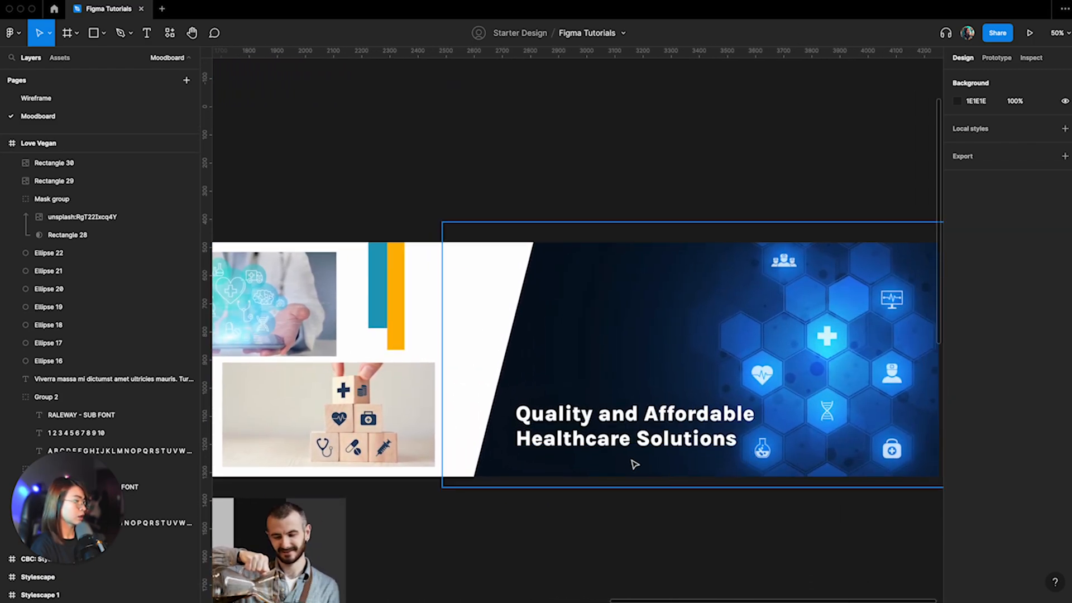
key(minus)
scroll(664, 463, down, 4)
scroll(664, 531, down, 2)
drag(663, 598, 439, 599)
scroll(601, 591, up, 3)
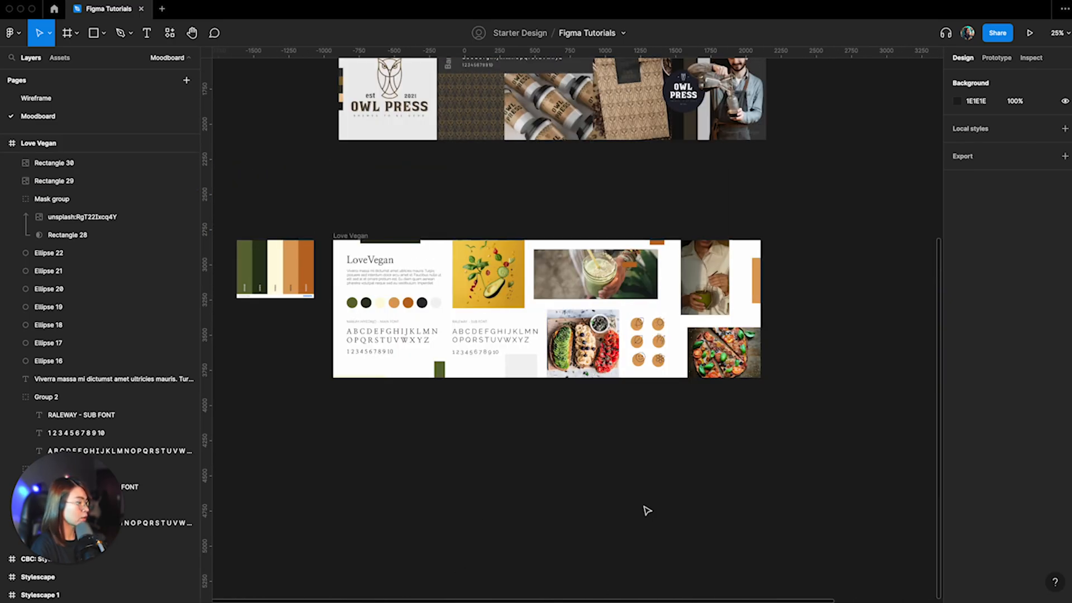
Step: Copy the LoveVegan title beneath the main font sample and change the copy's text to "Organic"
key(plus)
scroll(593, 602, left, 5)
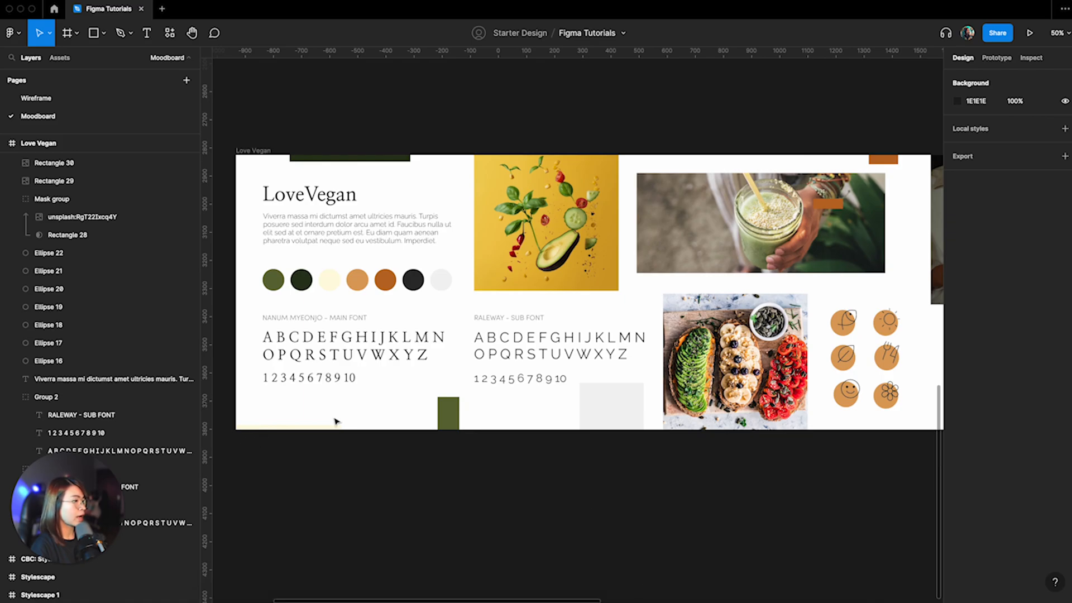
scroll(337, 423, left, 2)
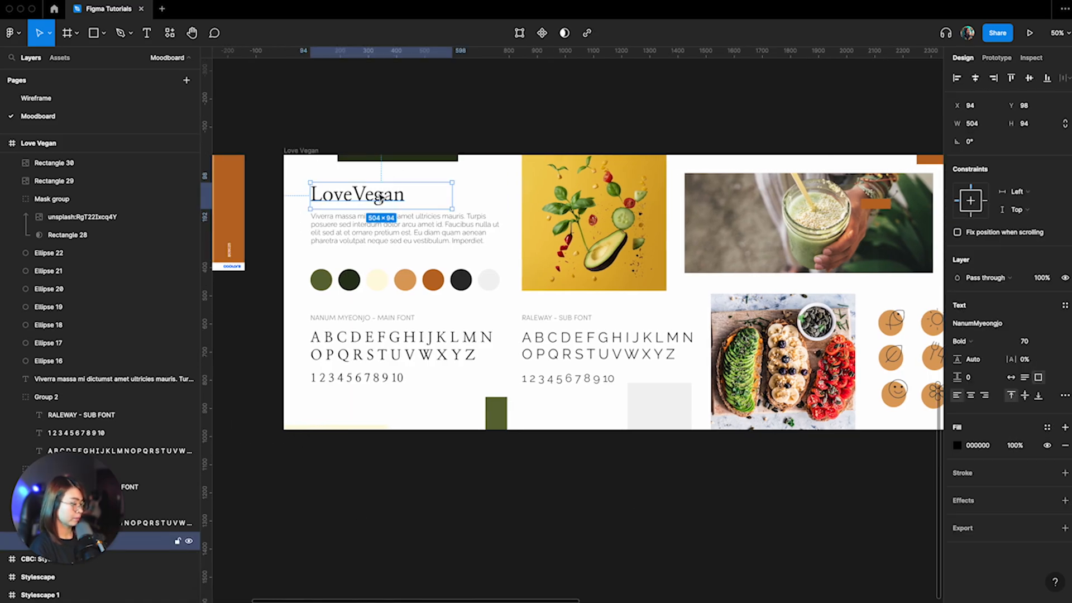
key(Escape)
click(378, 196)
drag(378, 197, 393, 413)
double_click(370, 411)
text(Organic)
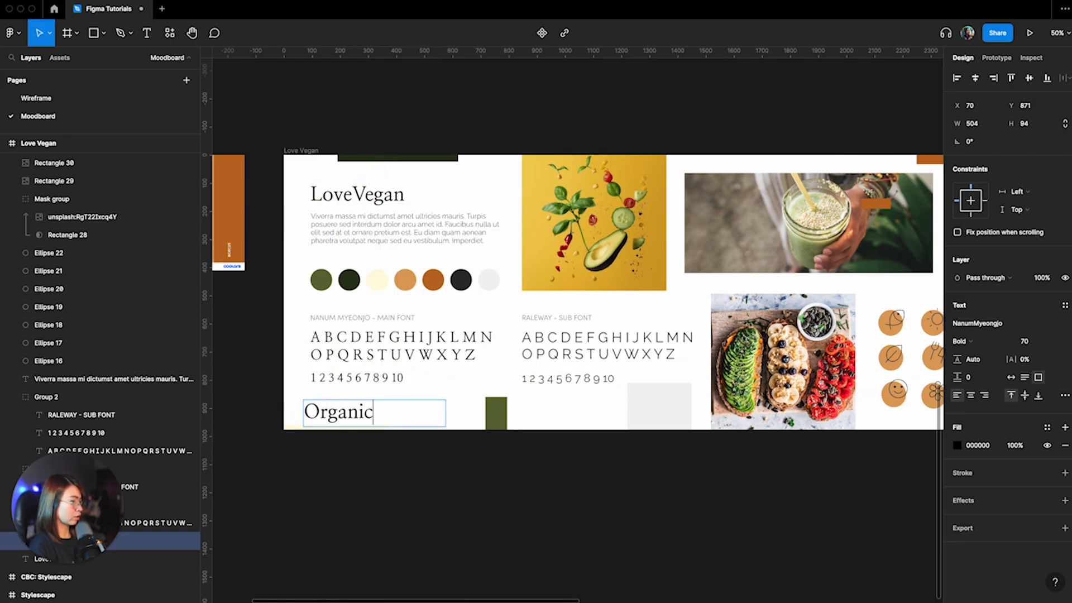
Step: Narrow the Organic text box to a width of 286 and align it with the font sample above it
key(ctrl+a)
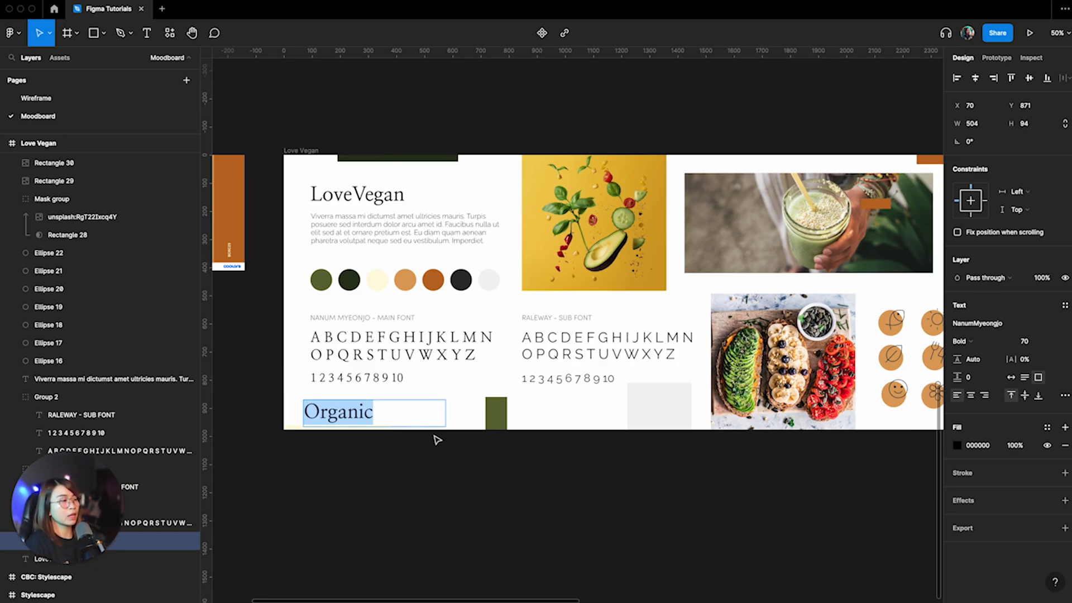
key(Escape)
drag(446, 416, 349, 415)
double_click(404, 419)
double_click(349, 415)
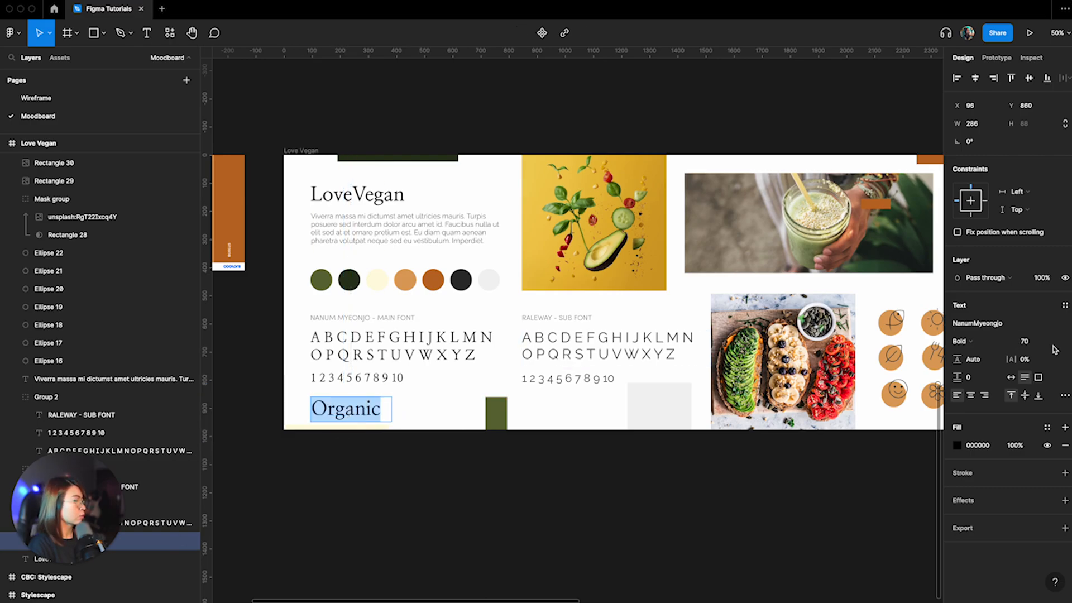
Step: Format the Organic text in Sofia Pro Medium at size 50 with uppercase letters
click(976, 327)
text(Sofia)
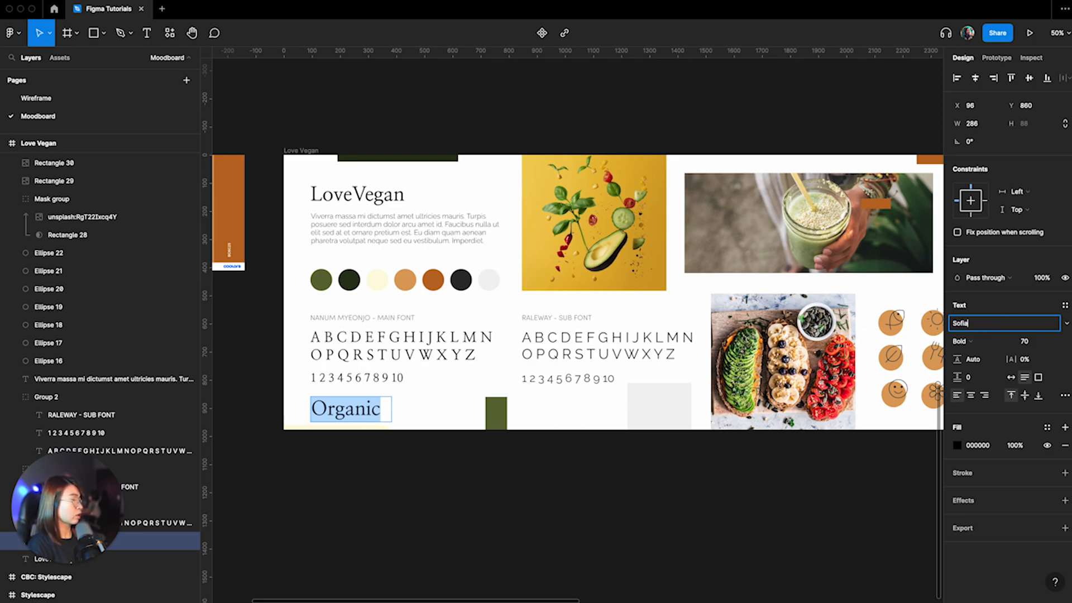
text( Pro)
key(Return)
click(962, 341)
click(979, 314)
click(1024, 341)
text(50)
key(Return)
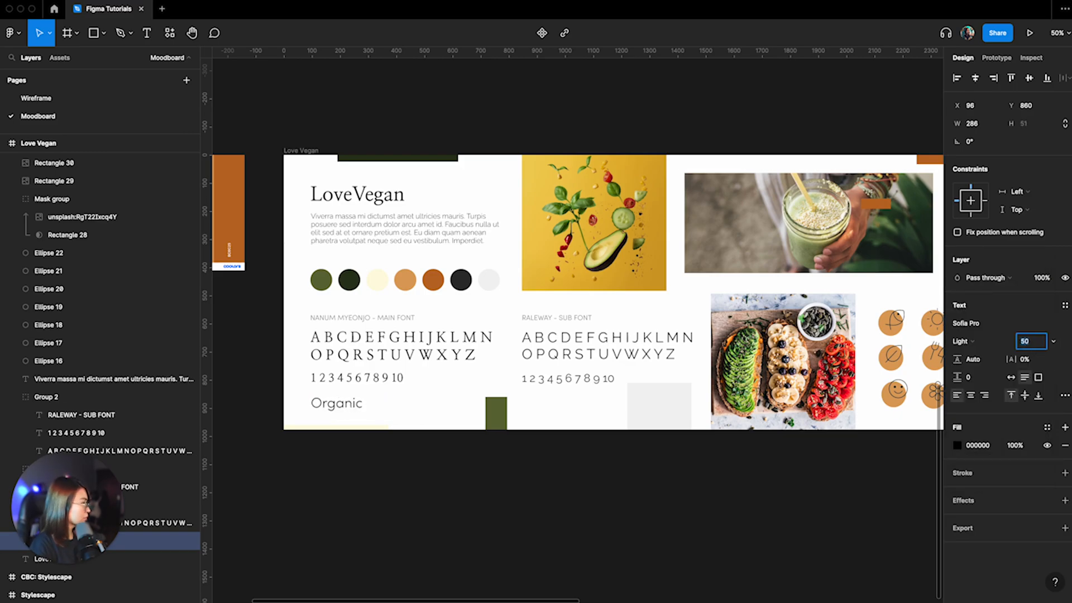
click(1065, 395)
click(869, 542)
click(346, 403)
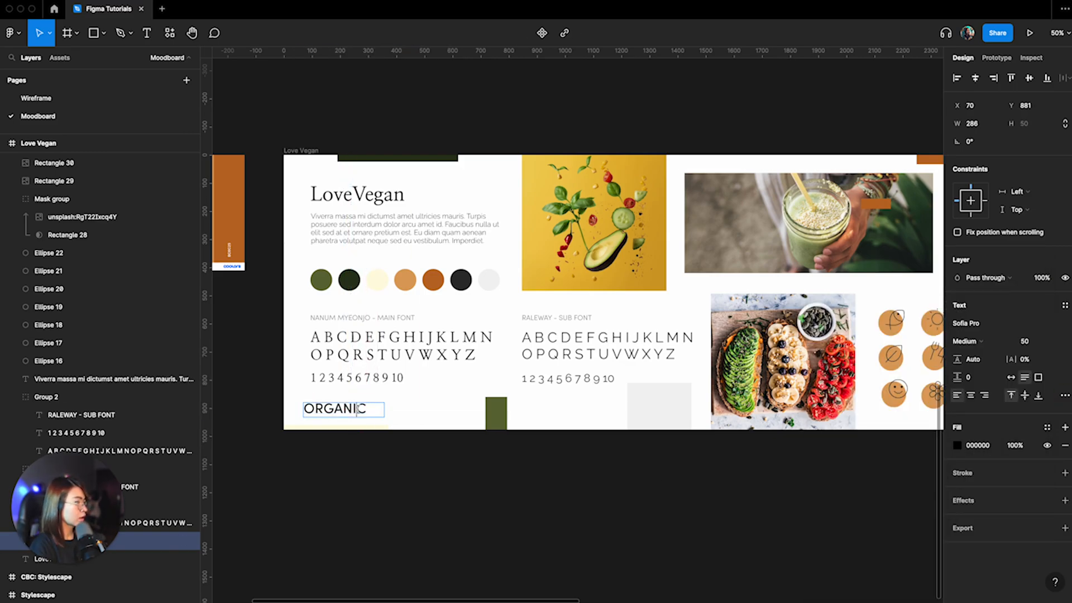
Step: Move the ORGANIC text off the board, then resize and reposition the green-drink and pizza photos to leave space beneath the pizza
drag(346, 403, 790, 476)
drag(553, 600, 715, 600)
click(665, 223)
click(689, 330)
click(767, 174)
drag(767, 171, 768, 204)
drag(767, 229, 768, 207)
drag(667, 224, 688, 224)
Step: Place the ORGANIC text beneath the pizza photo and set its font size to 40
drag(412, 479, 638, 411)
click(1026, 342)
text(40)
key(Return)
click(648, 486)
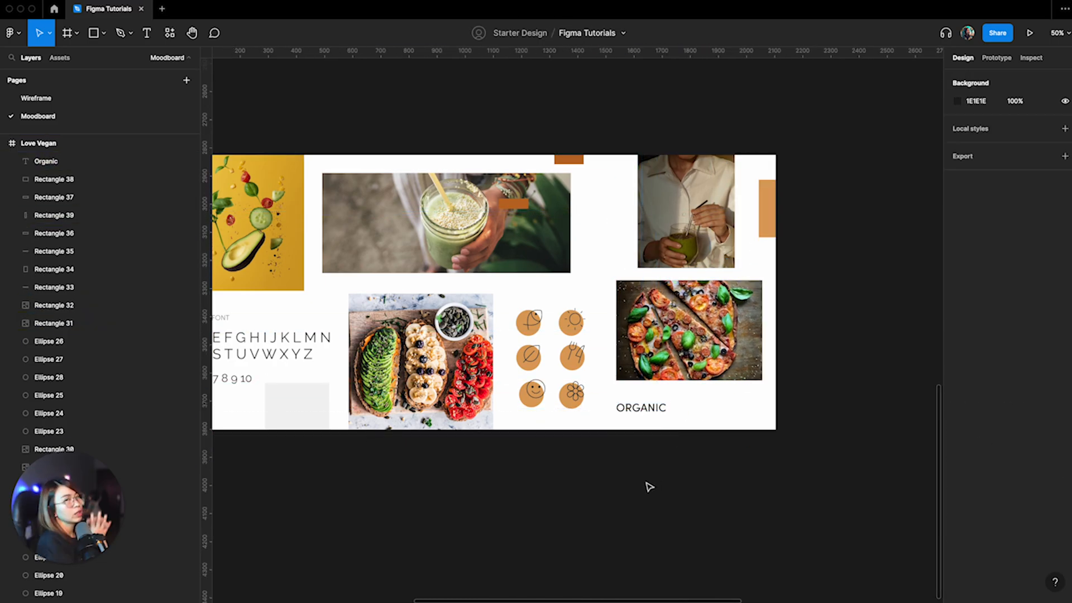
Step: Add two copies of the ORGANIC text in a row beside it, reading "HEALTHY" and "NATURAL"
drag(641, 407, 697, 407)
text(HEALTHY)
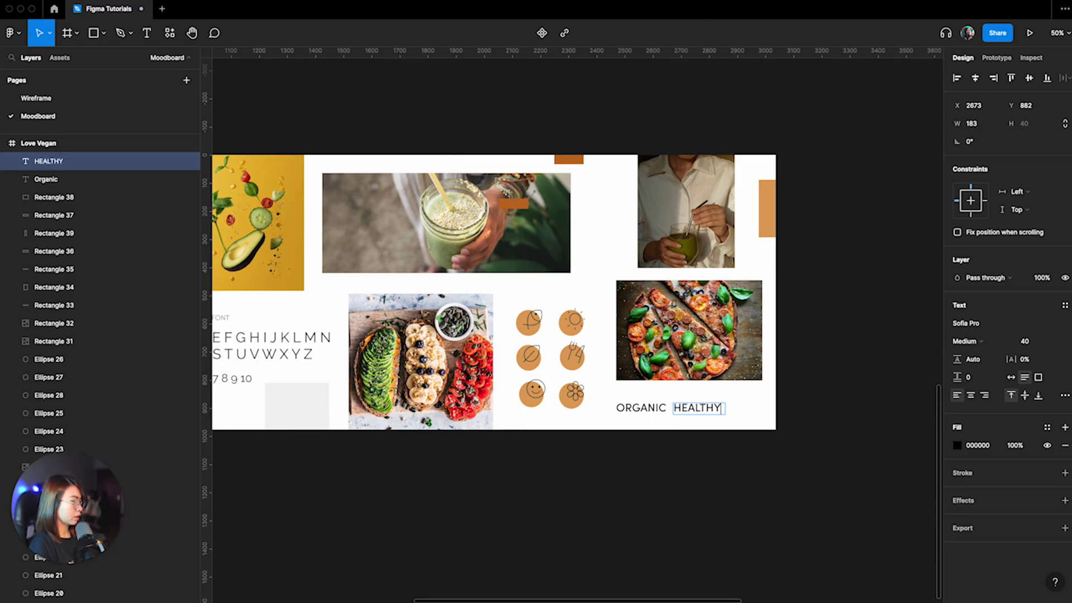
key(Escape)
key(ctrl+d)
drag(695, 409, 753, 407)
double_click(753, 408)
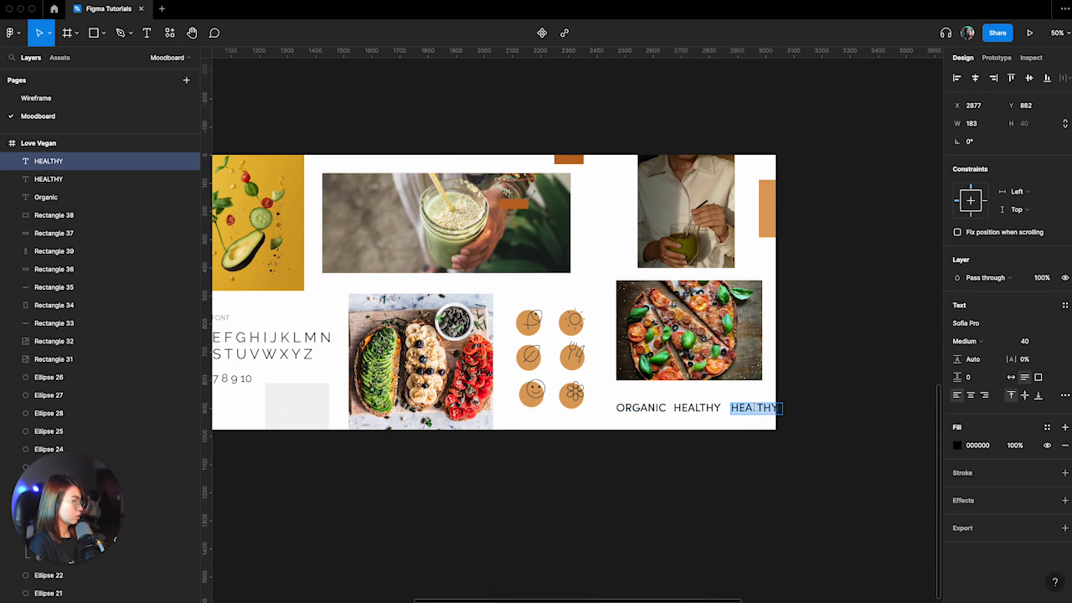
text(NATURAL)
key(Escape)
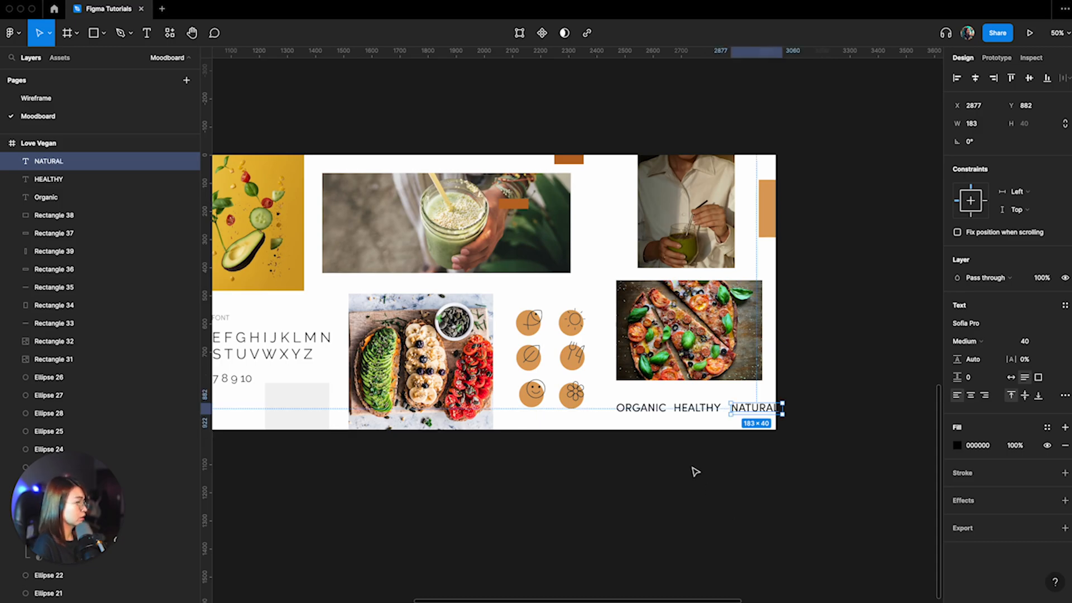
Step: Move the words ORGANIC, HEALTHY and NATURAL fully inside the frame and set their font size to 35
shift+click(641, 409)
shift+click(697, 408)
drag(750, 410, 726, 414)
click(1024, 387)
text(35)
key(Return)
Step: Space the three words evenly and center the row beneath the pizza photo
click(665, 411)
click(728, 416)
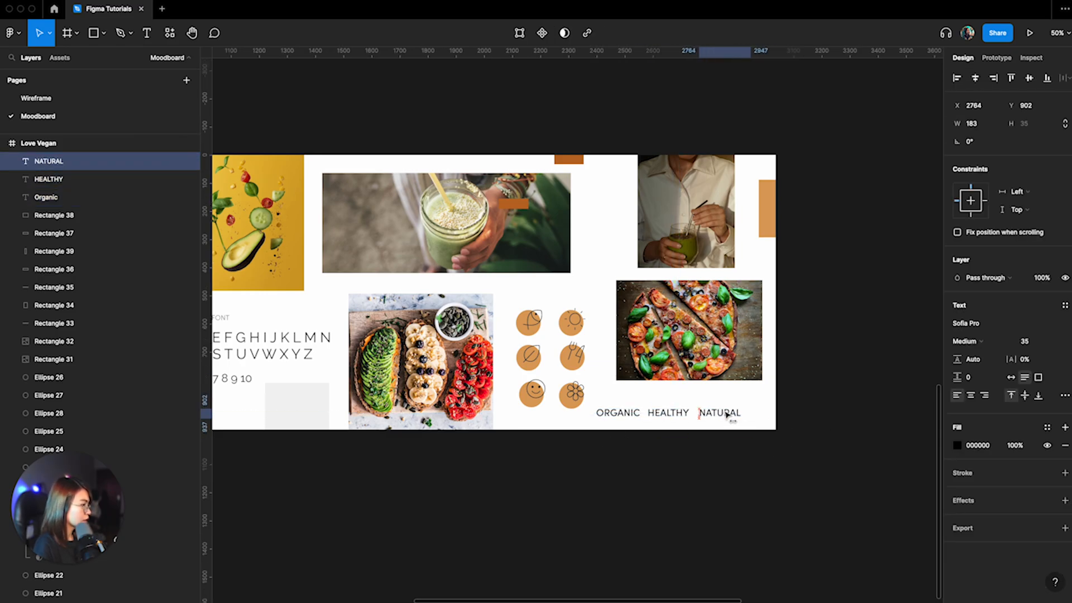
click(621, 412)
drag(717, 441, 628, 412)
drag(676, 412, 697, 412)
Step: Lower the pizza photo and widen it to the frame's right edge, and enlarge the green-drink photo above it
drag(688, 331, 688, 338)
click(686, 212)
drag(638, 268, 617, 273)
drag(773, 218, 772, 223)
click(688, 337)
drag(617, 338, 605, 338)
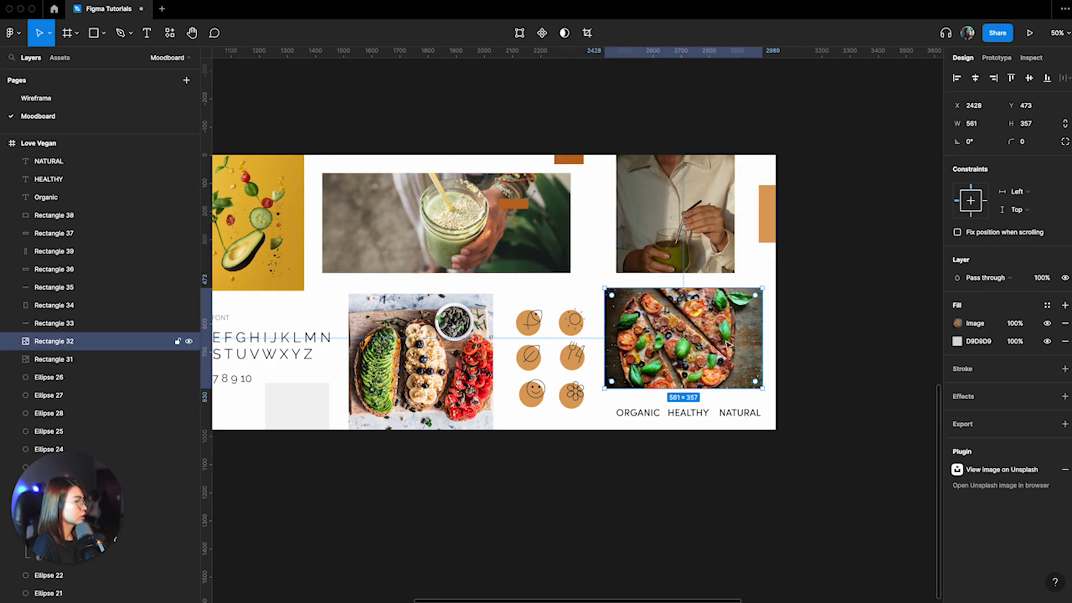
drag(761, 338, 776, 338)
click(799, 402)
Step: Duplicate the light orange block, rotate it to -90° and stretch it into a 43 × 767 bar on the frame's lower right edge
scroll(746, 454, left, 3)
scroll(747, 454, up, 1)
click(831, 227)
key(super+d)
drag(842, 195, 876, 253)
drag(831, 227, 702, 437)
drag(732, 440, 839, 444)
drag(673, 444, 623, 444)
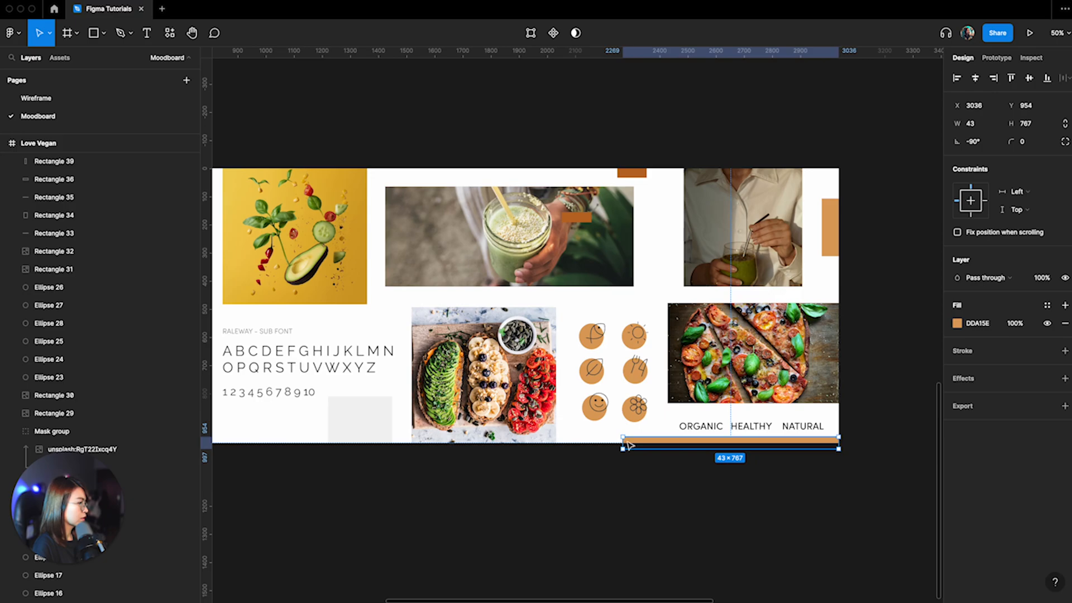
Step: Fill the bar on the frame's lower edge with the dark green sampled from the palette
scroll(623, 444, left, 5)
click(957, 323)
click(824, 480)
click(466, 294)
scroll(466, 293, right, 3)
scroll(465, 293, left, 3)
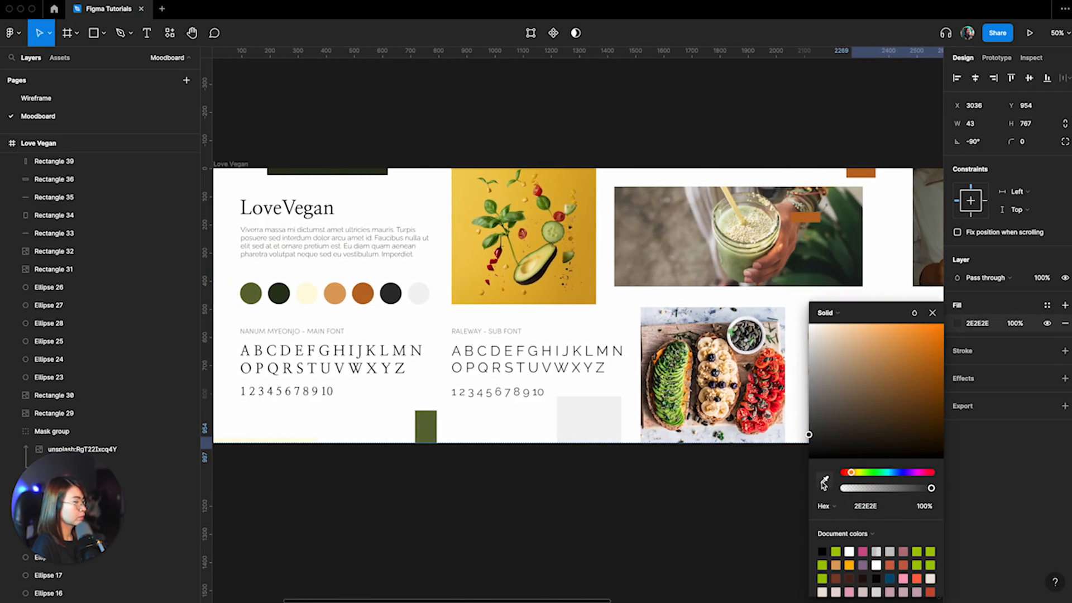
scroll(466, 293, right, 10)
click(706, 510)
Step: Nudge the words ORGANIC, HEALTHY and NATURAL slightly up, away from the dark green bar
drag(563, 420, 684, 432)
key(shift+Up)
key(shift+Up)
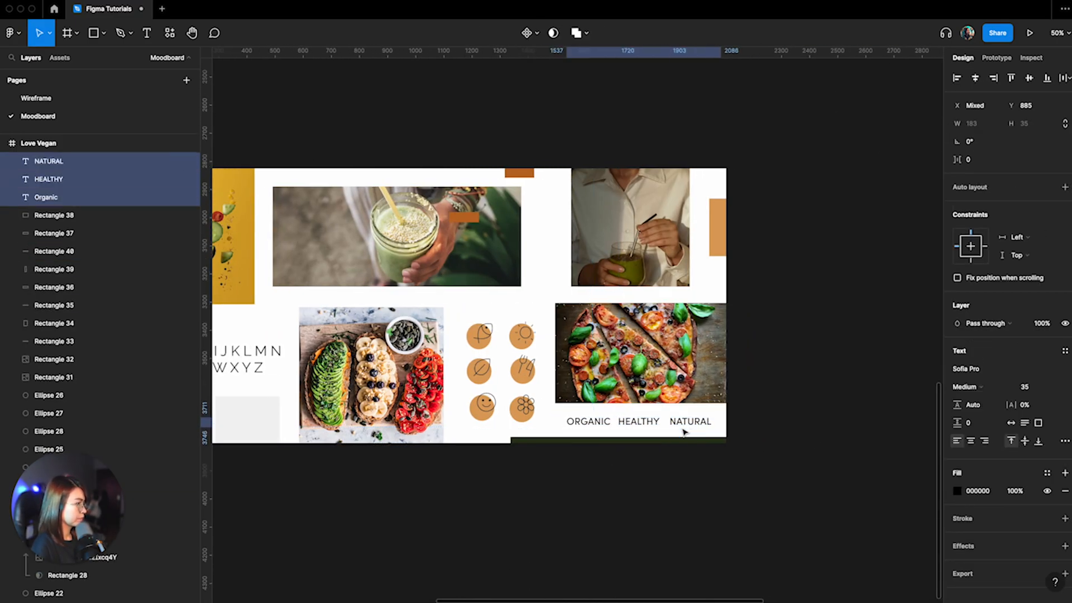
click(664, 465)
Step: Present the Love Vegan frame and review the finished board from end to end
scroll(664, 464, down, 5)
scroll(292, 235, up, 5)
click(270, 298)
click(1029, 33)
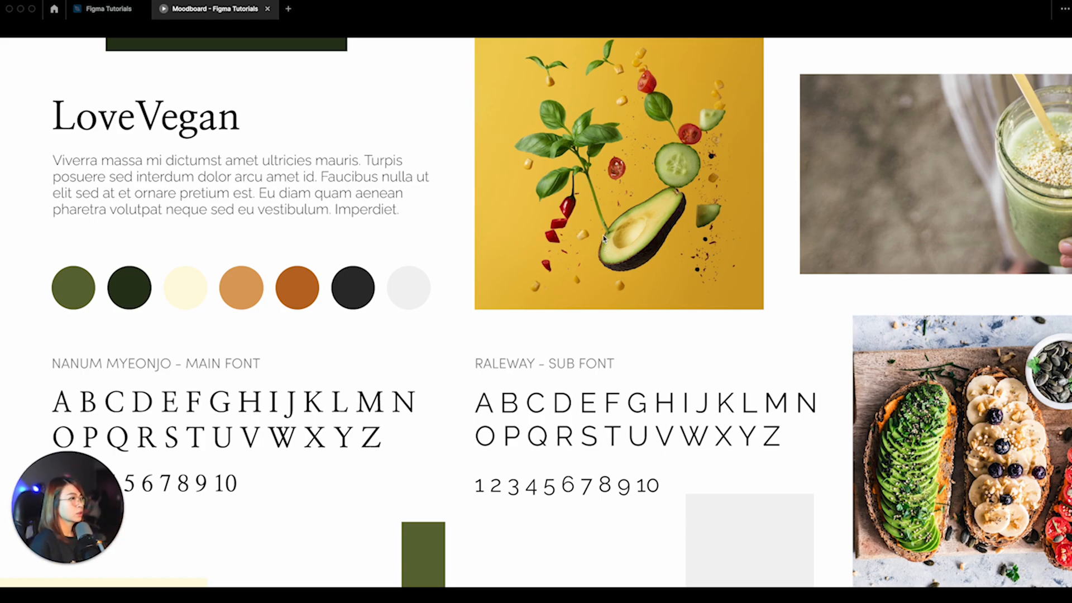
mouse_move(596, 51)
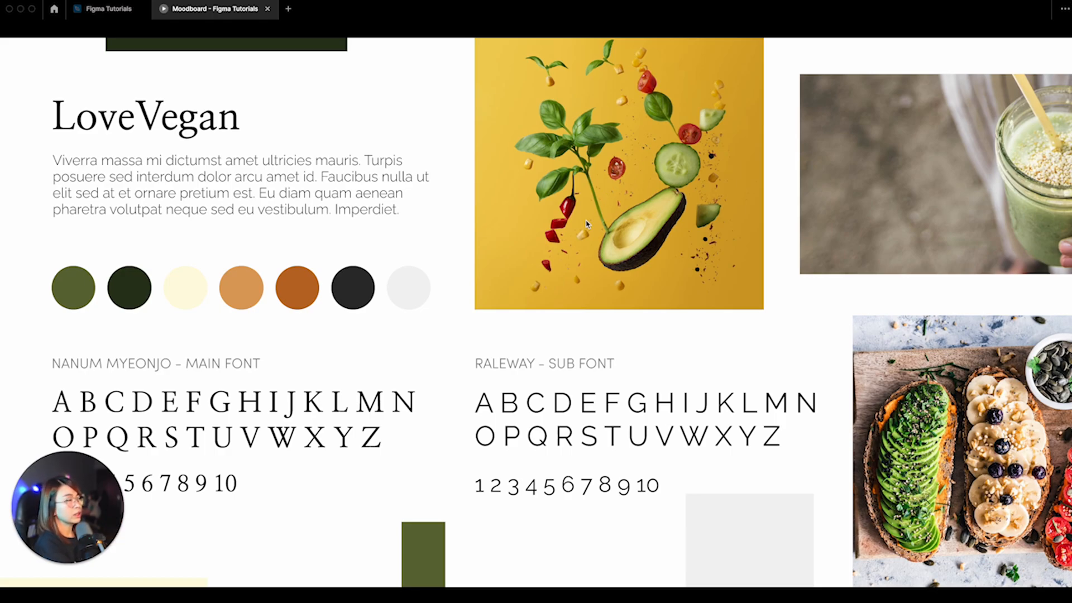
scroll(616, 349, right, 4)
scroll(616, 350, right, 10)
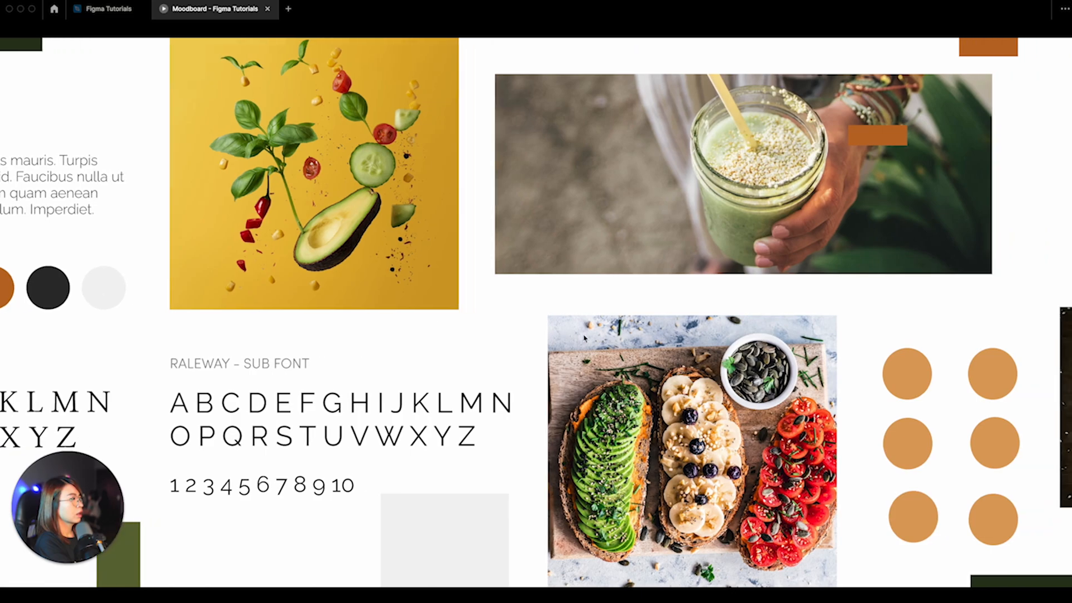
scroll(621, 291, right, 1)
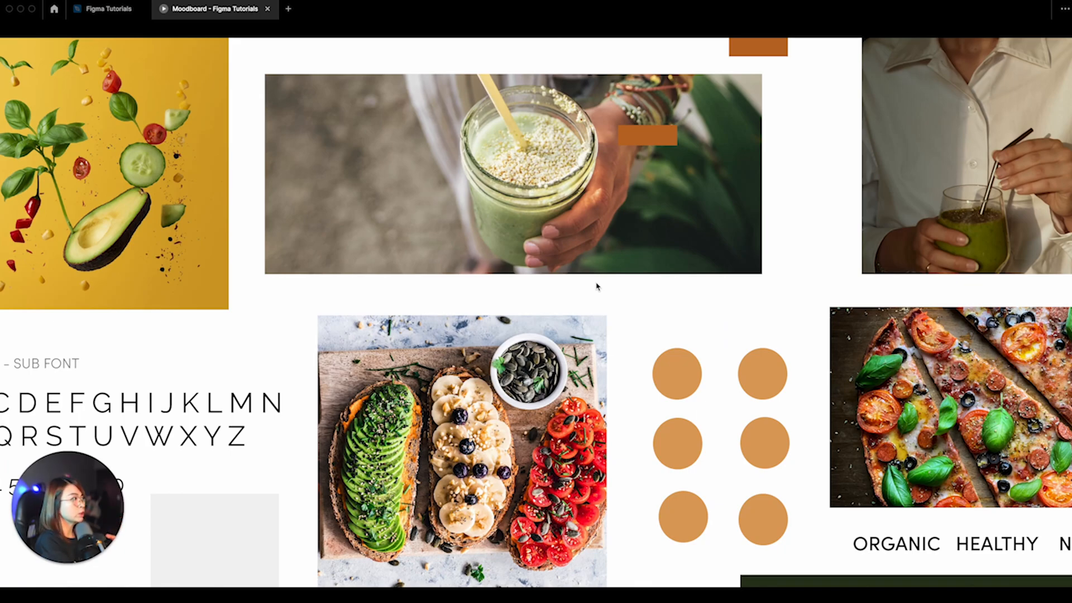
scroll(603, 308, right, 1)
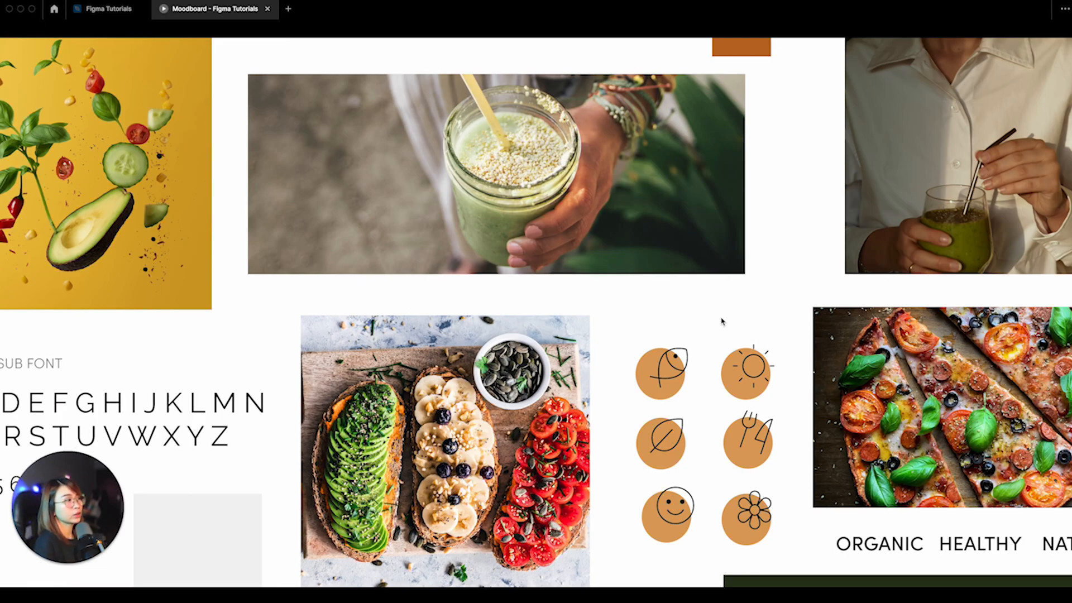
scroll(726, 343, right, 5)
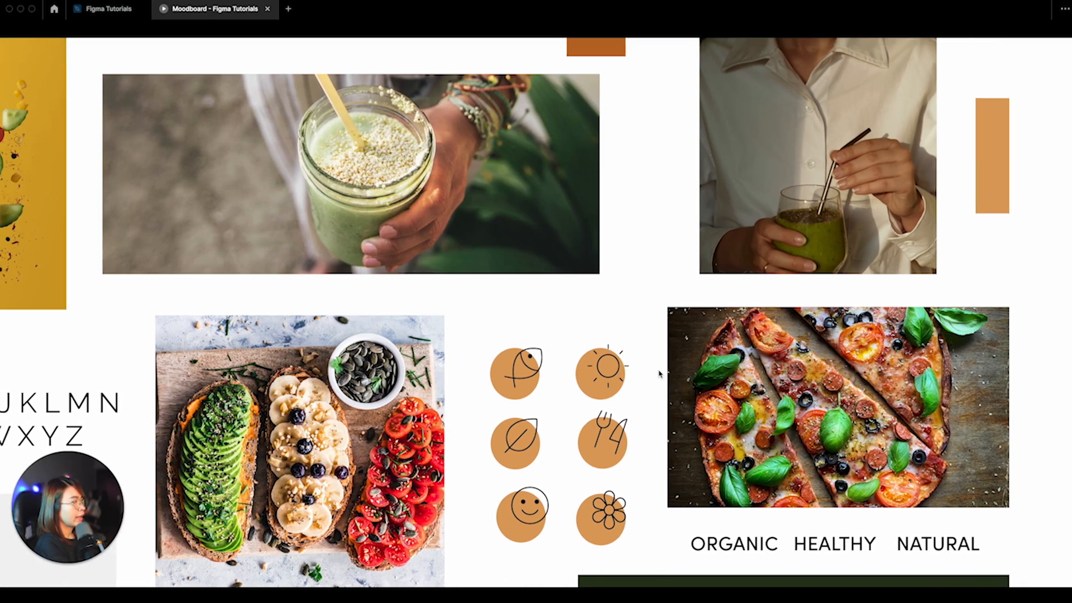
scroll(660, 374, left, 2)
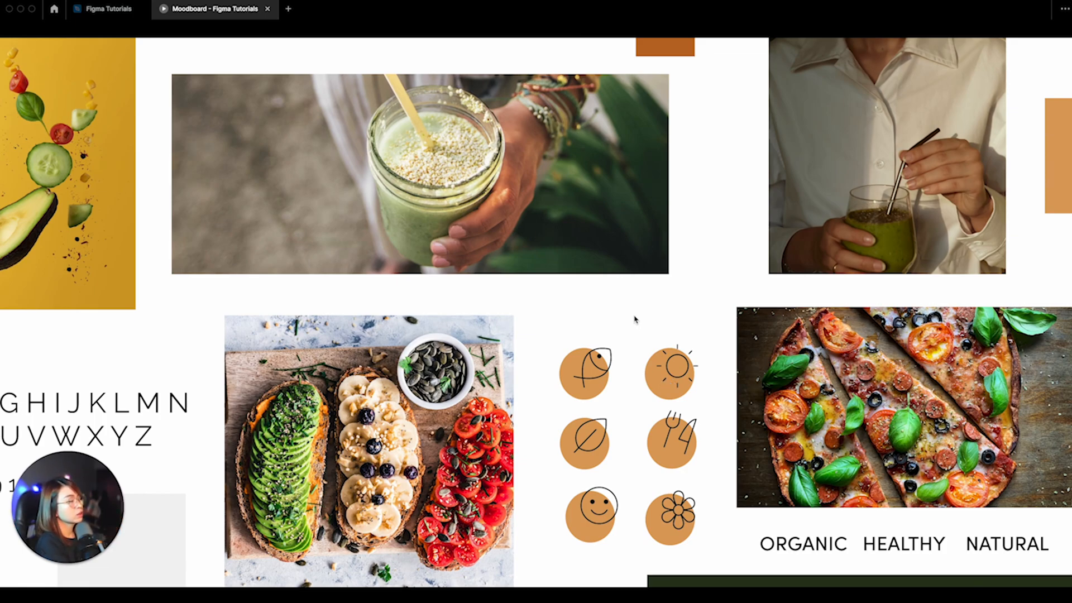
scroll(519, 326, left, 2)
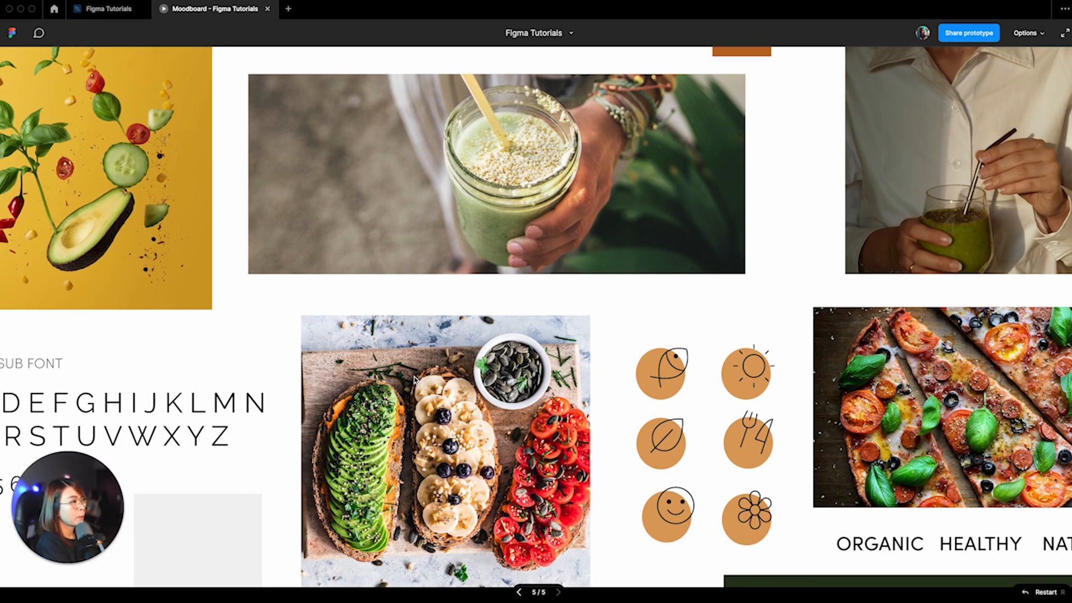
scroll(415, 349, left, 3)
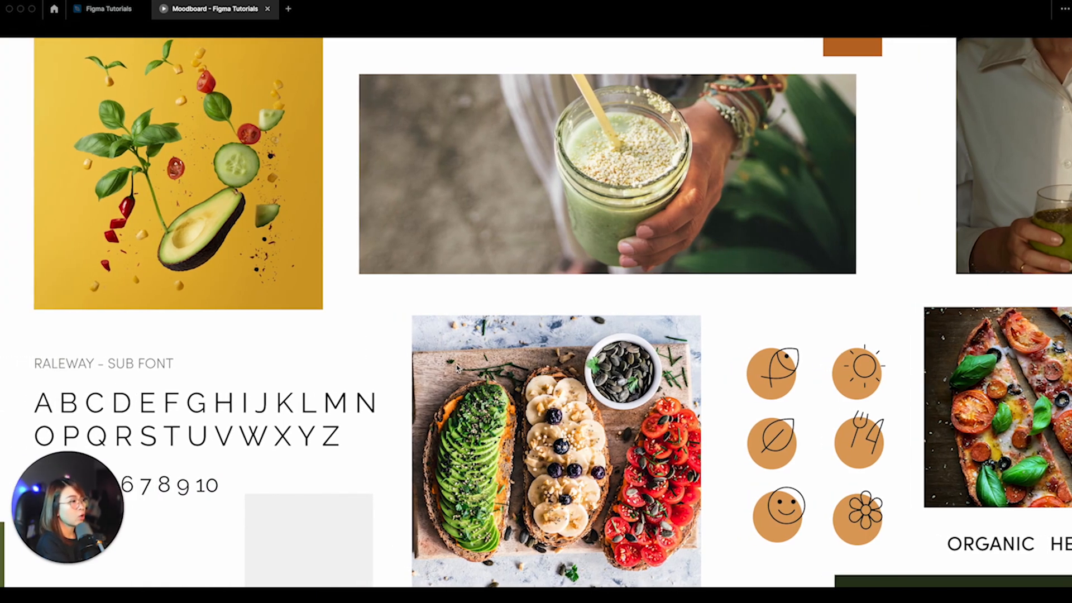
scroll(459, 368, left, 3)
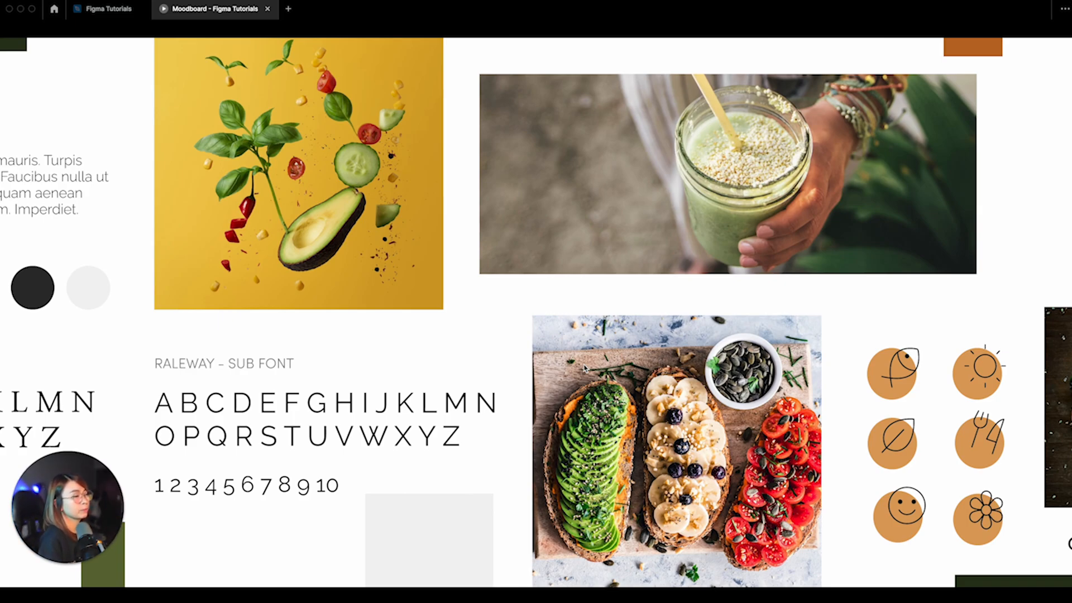
scroll(587, 308, left, 8)
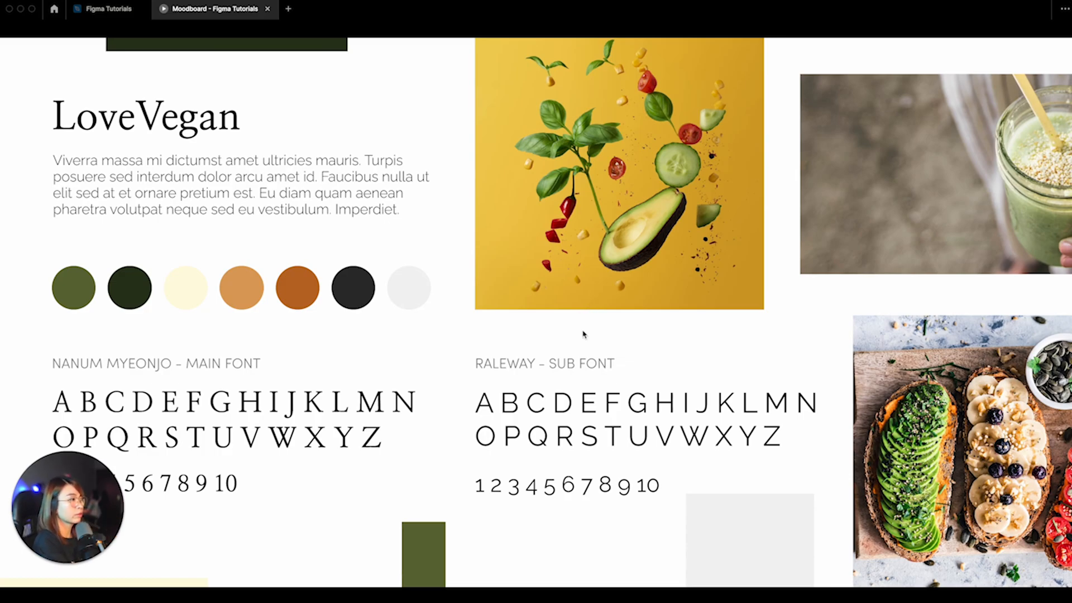
scroll(572, 238, right, 10)
scroll(572, 237, right, 4)
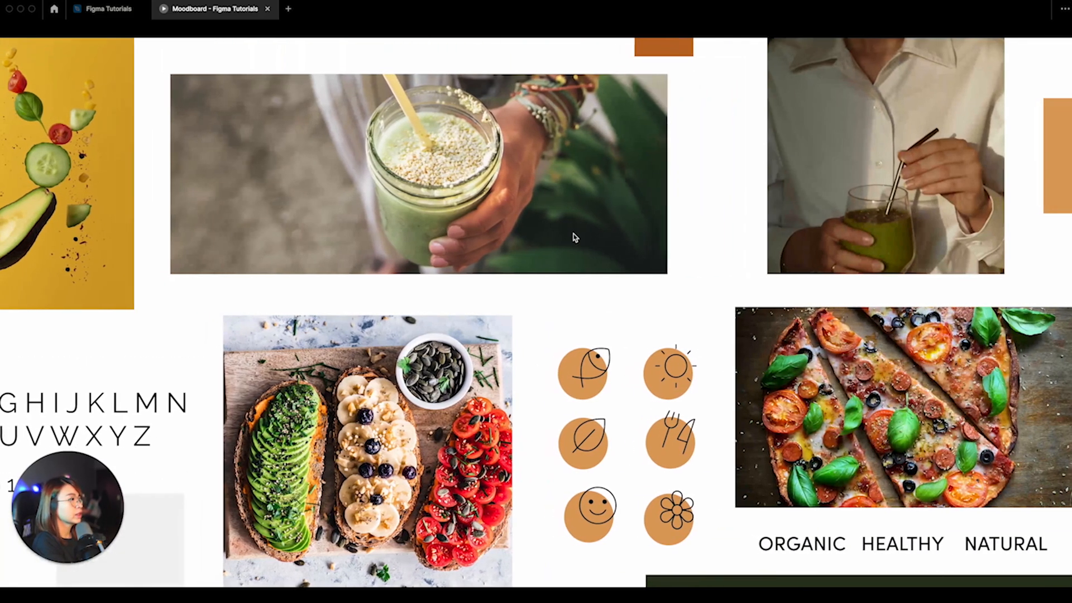
scroll(572, 238, left, 11)
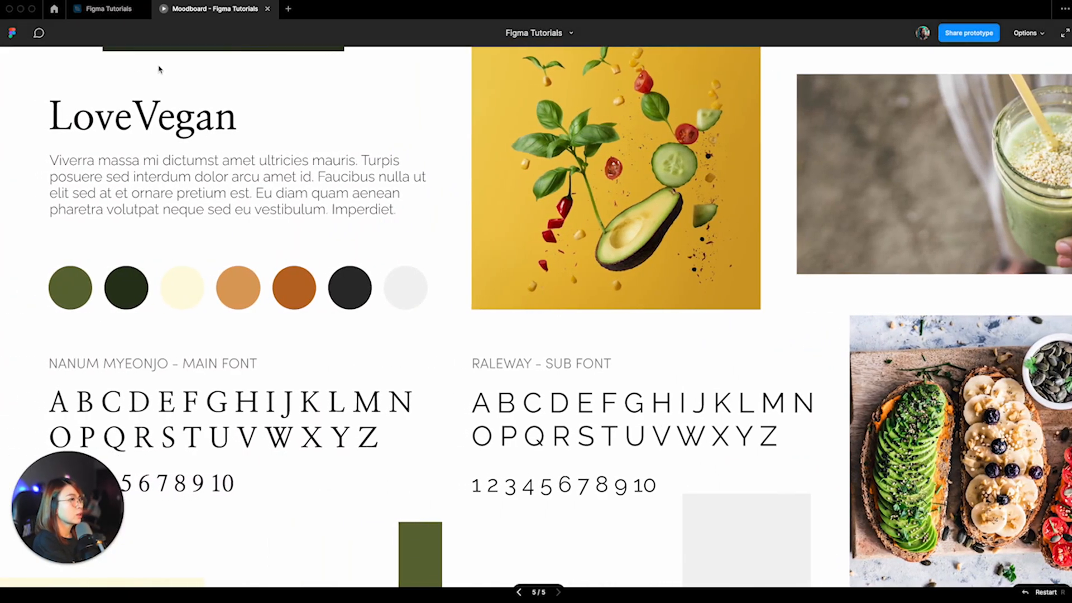
Step: Return to the design file and examine the Love Vegan board up close, from the title and palette to the keyword text
click(102, 11)
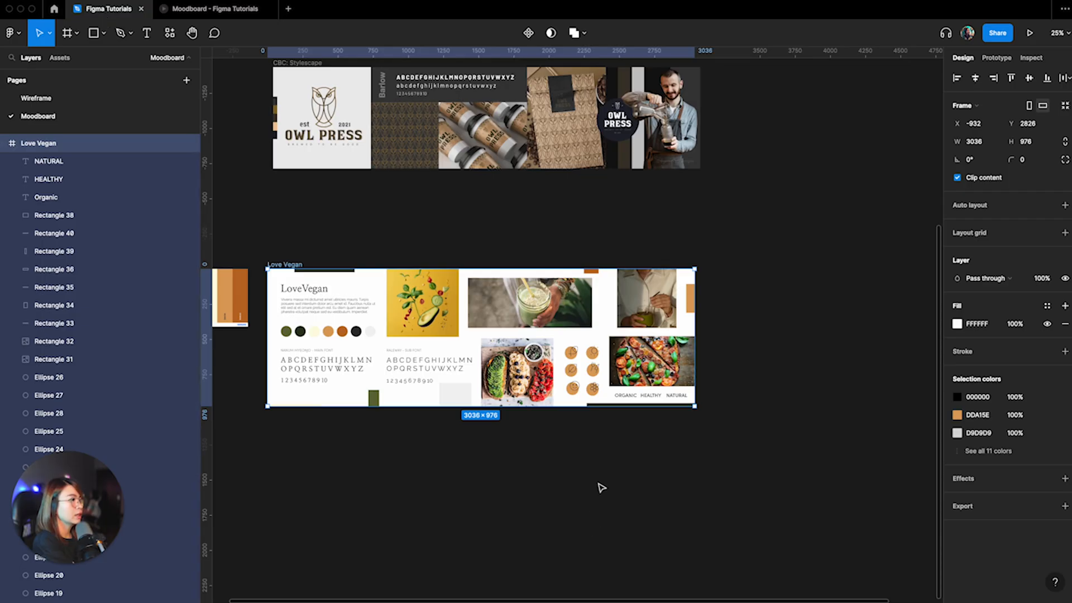
scroll(596, 480, left, 2)
key(plus)
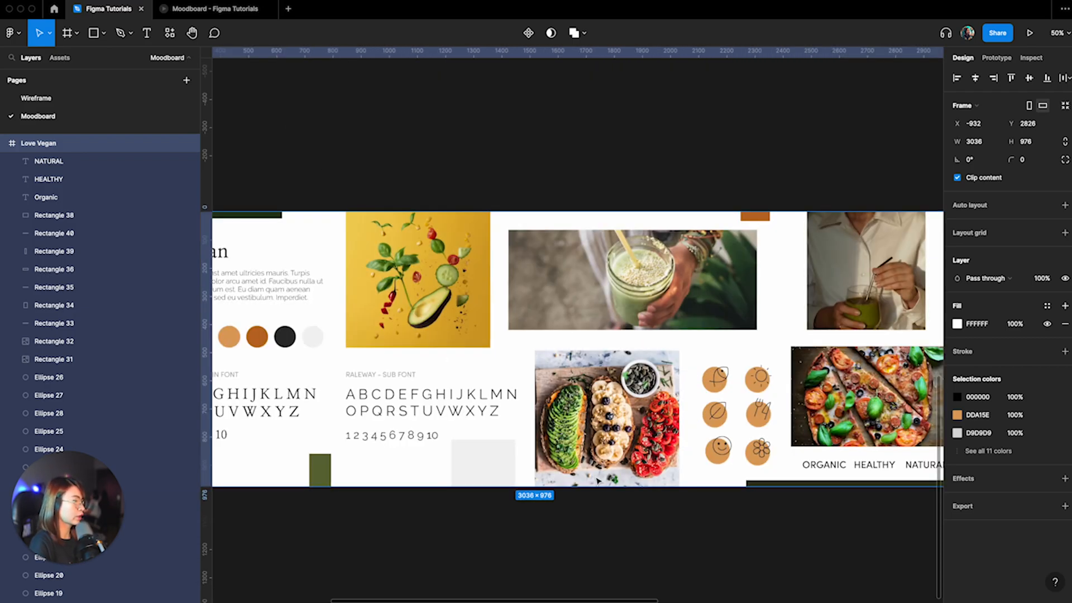
scroll(579, 601, left, 5)
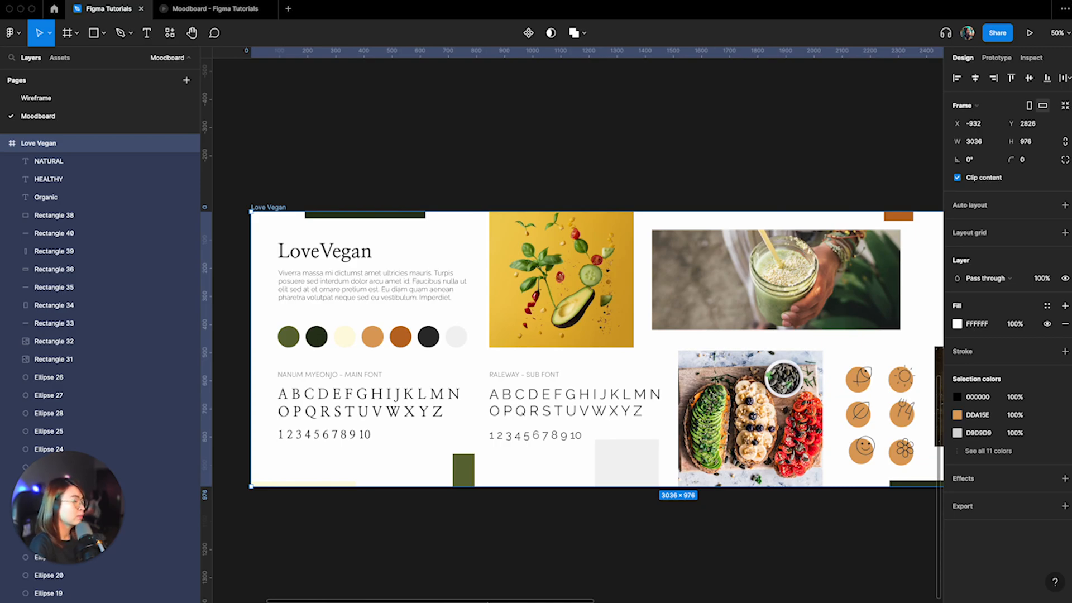
scroll(482, 597, right, 8)
scroll(482, 598, left, 13)
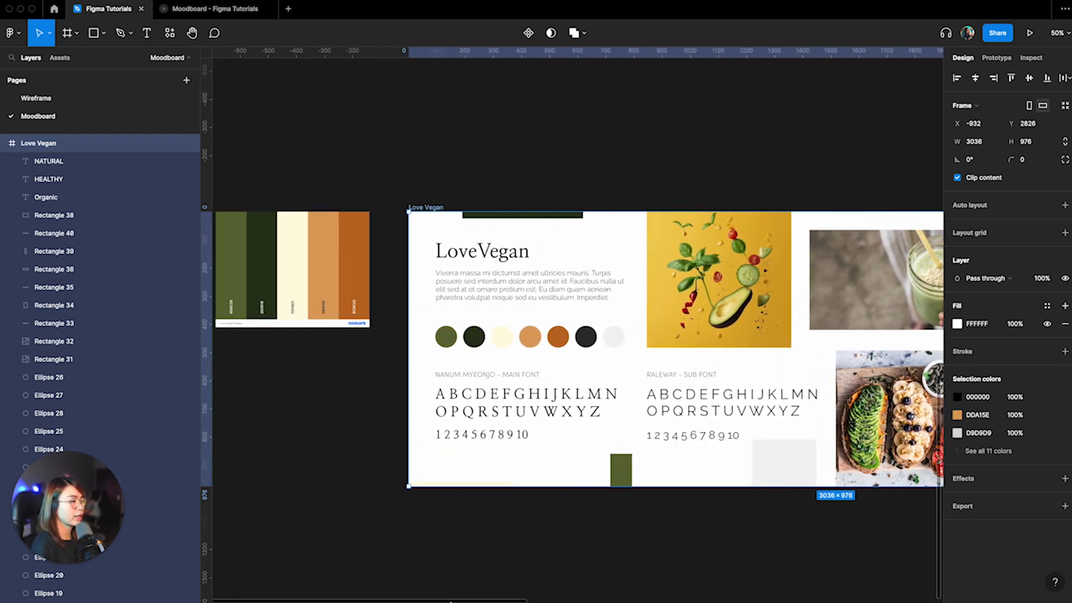
scroll(446, 594, right, 2)
scroll(496, 601, right, 6)
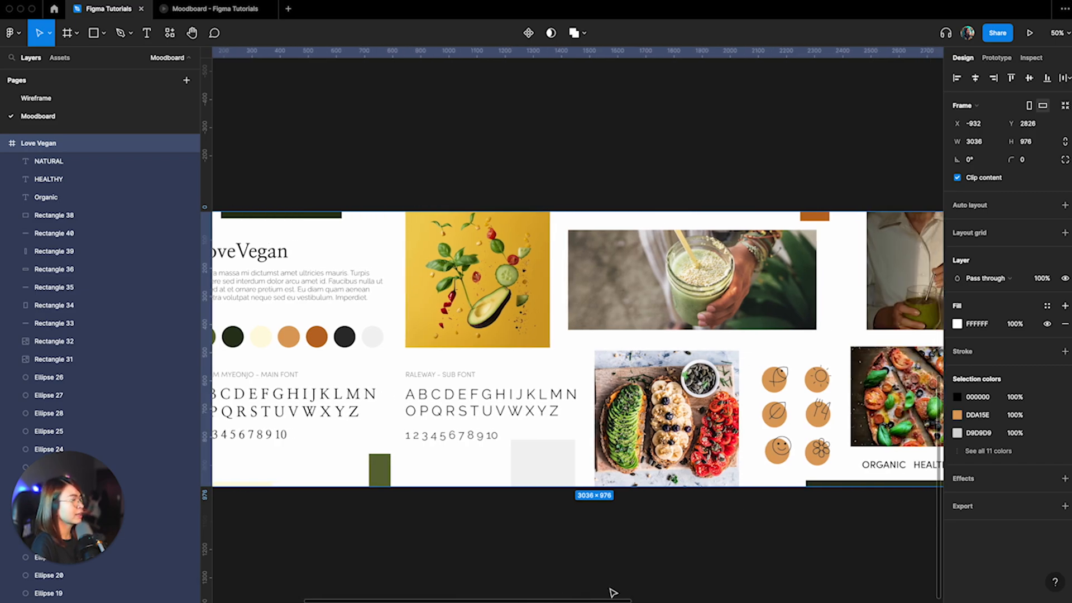
scroll(612, 601, right, 5)
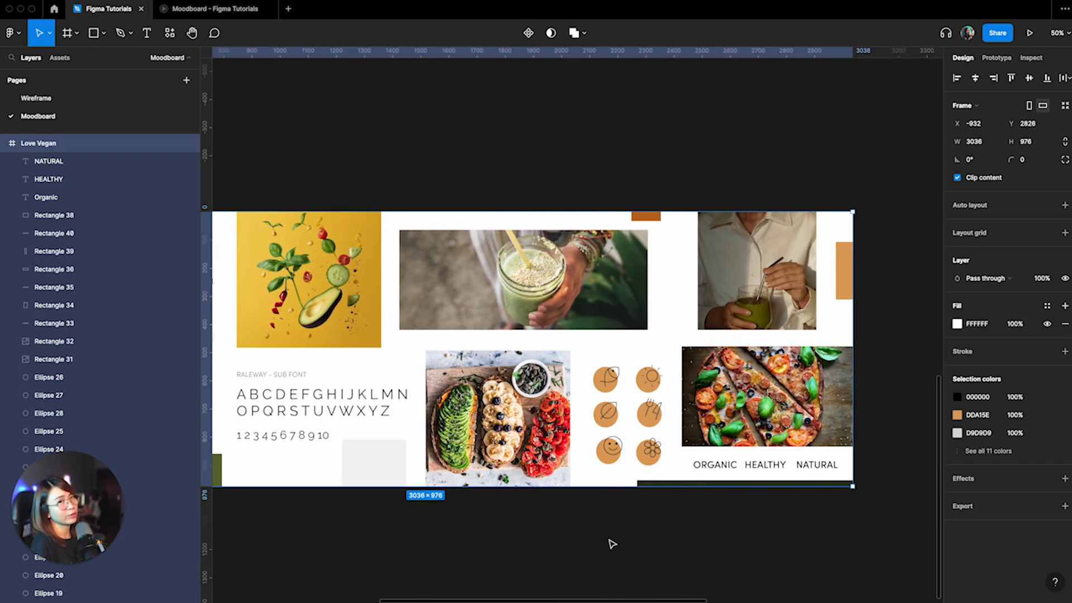